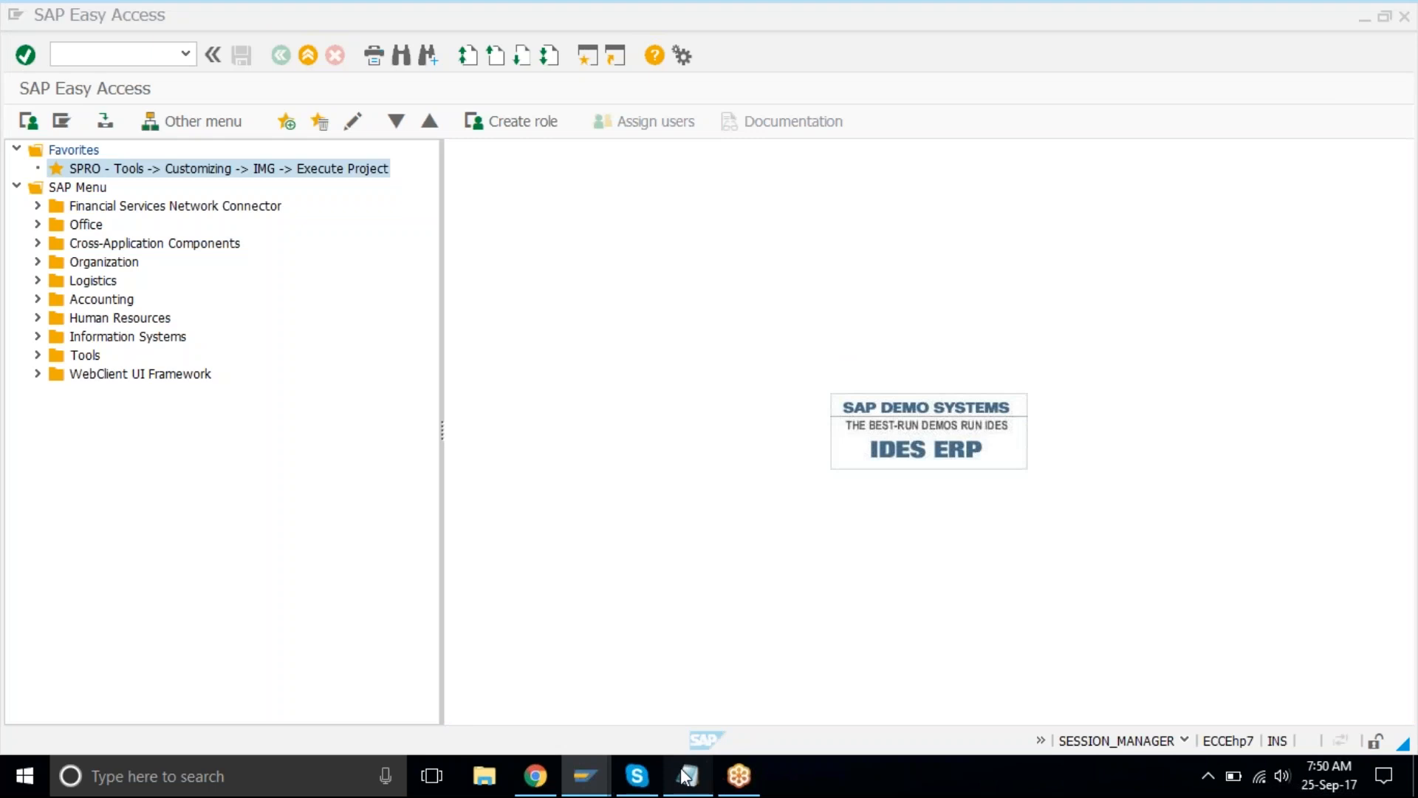
- Switch to Notepad and replace all existing notes with the heading "Dunning procedure" followed by "payment reminder procedure", separated by a tab
click(687, 775)
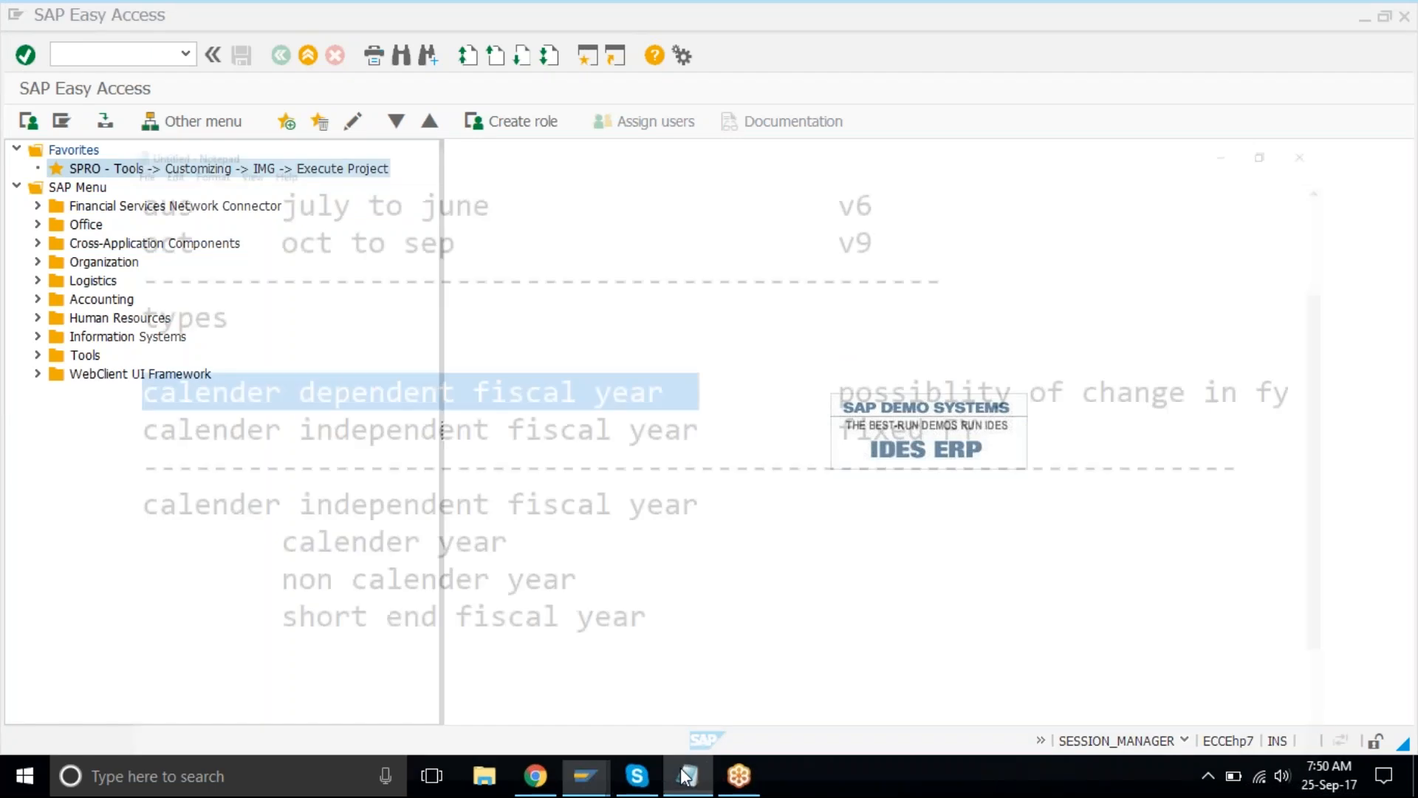
key(ctrl+a)
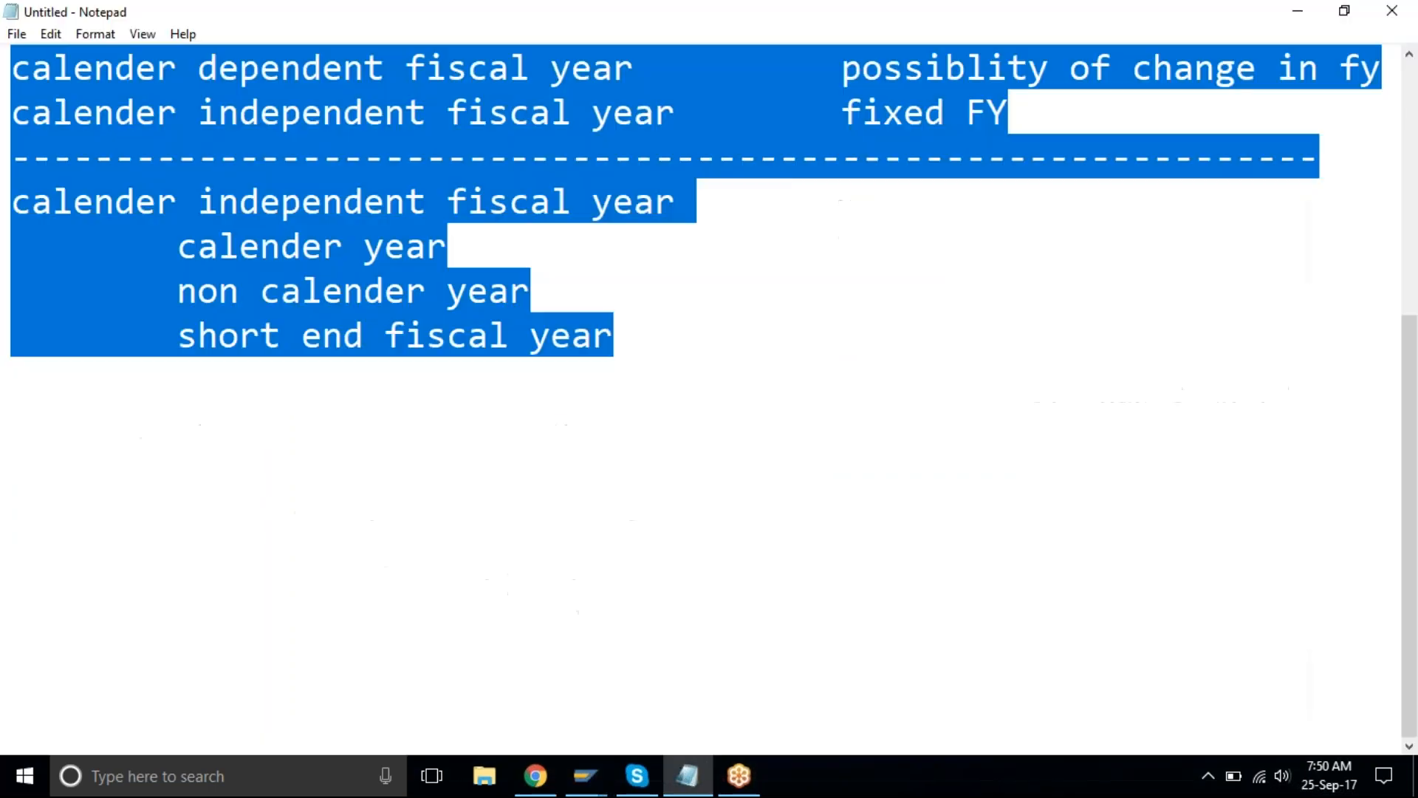
text(Dunning proc)
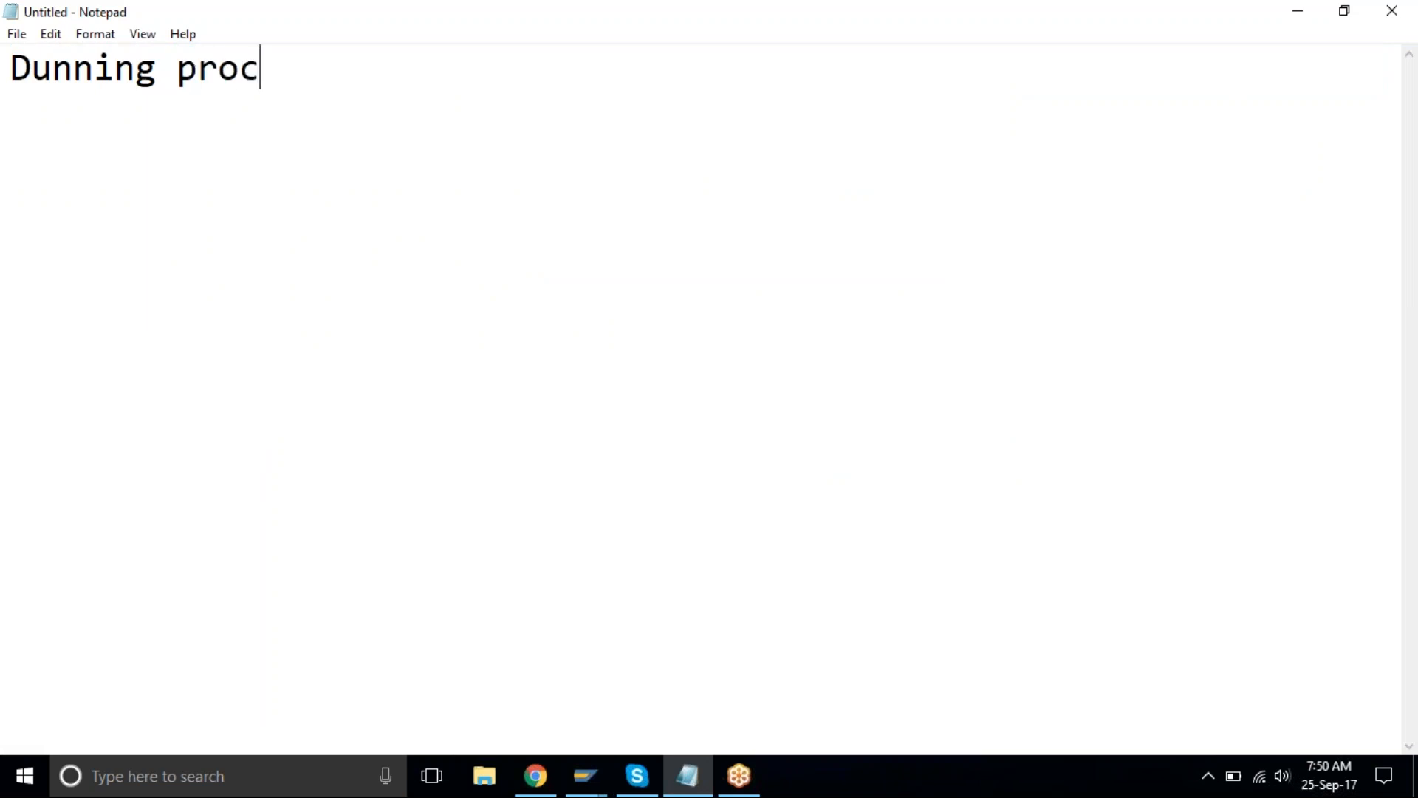
text(edure)
key(Tab)
text(pay)
text(ment r)
text(e)
text(minder )
text(proce)
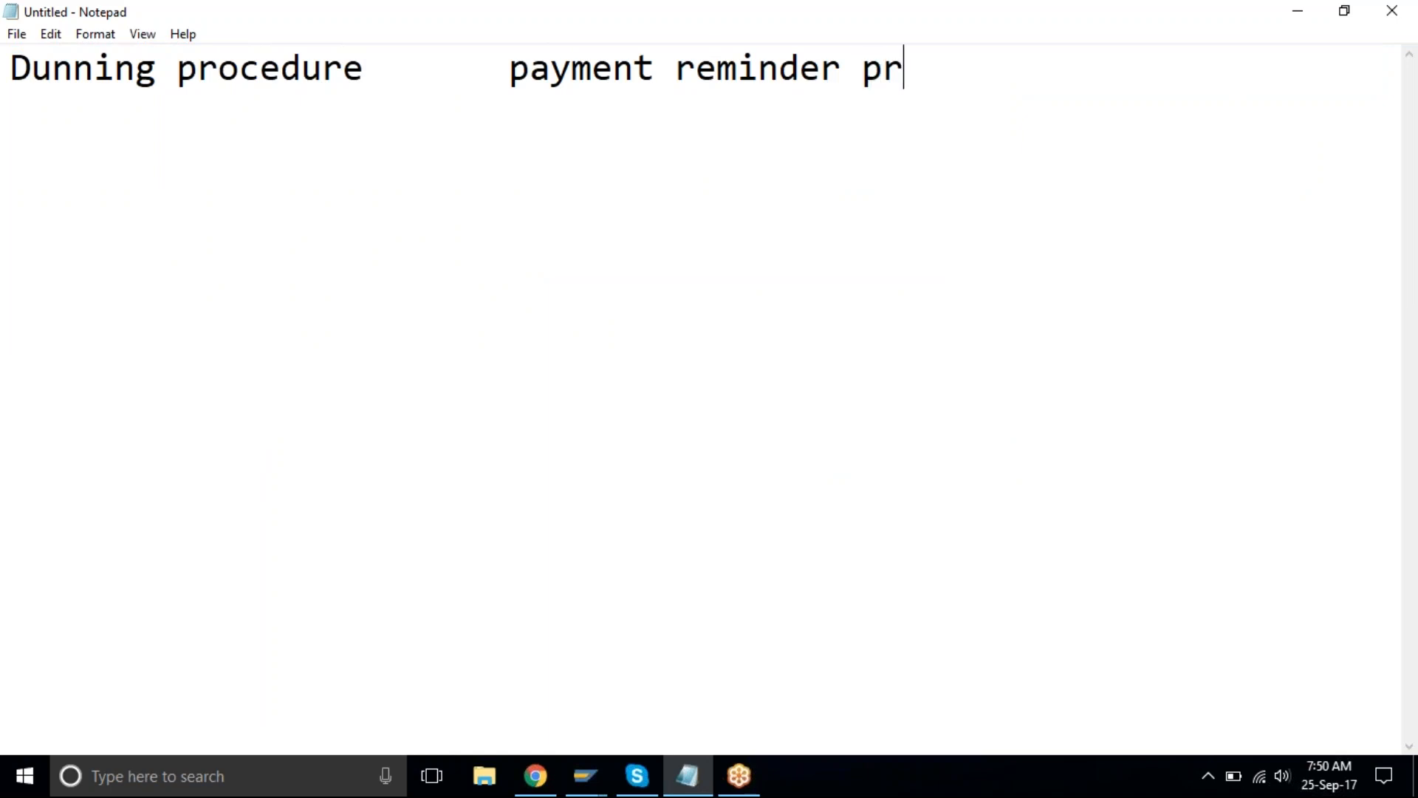
text(dure)
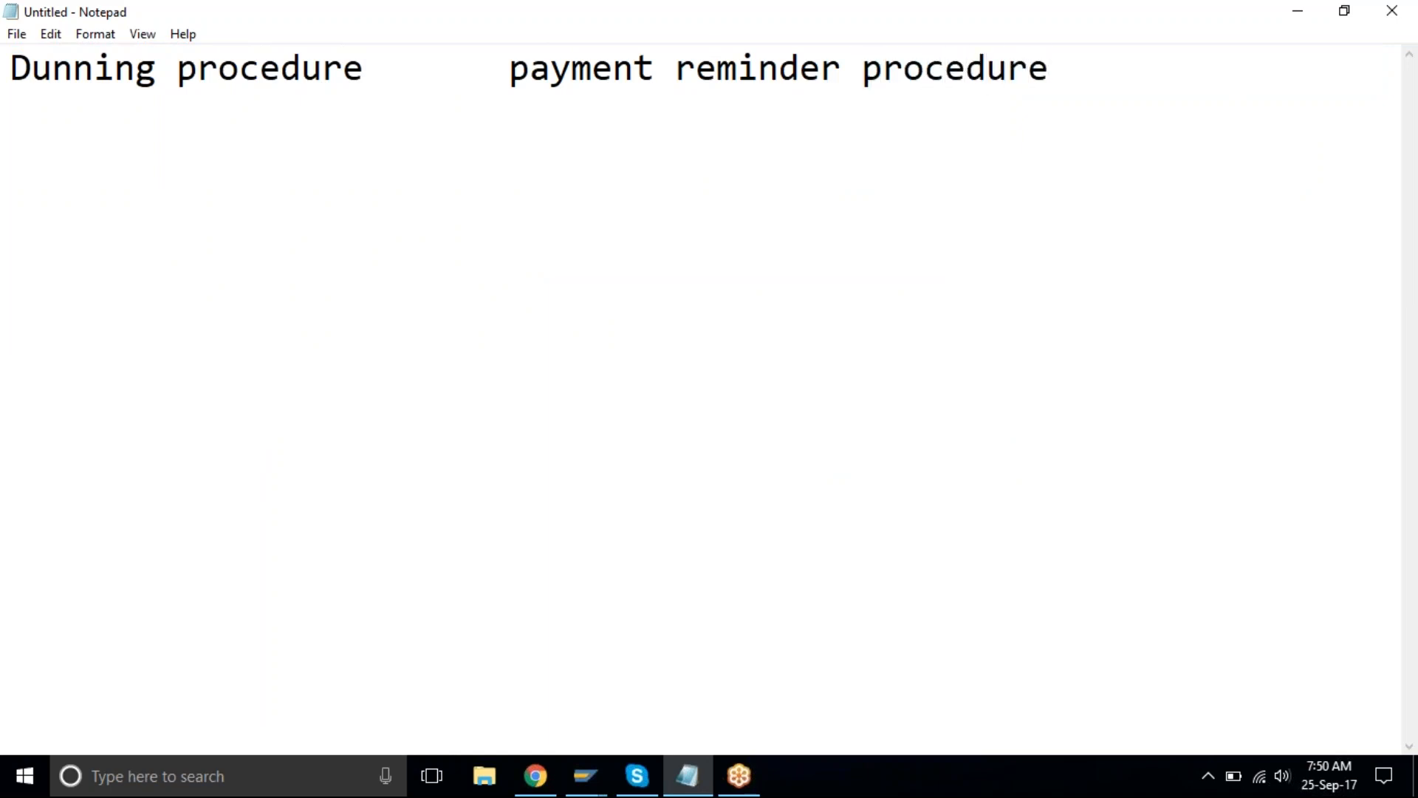
- Add the transaction code FBMP at the end of the heading line and start a new line below it
click(1388, 49)
click(1388, 50)
key(Tab)
click(1390, 144)
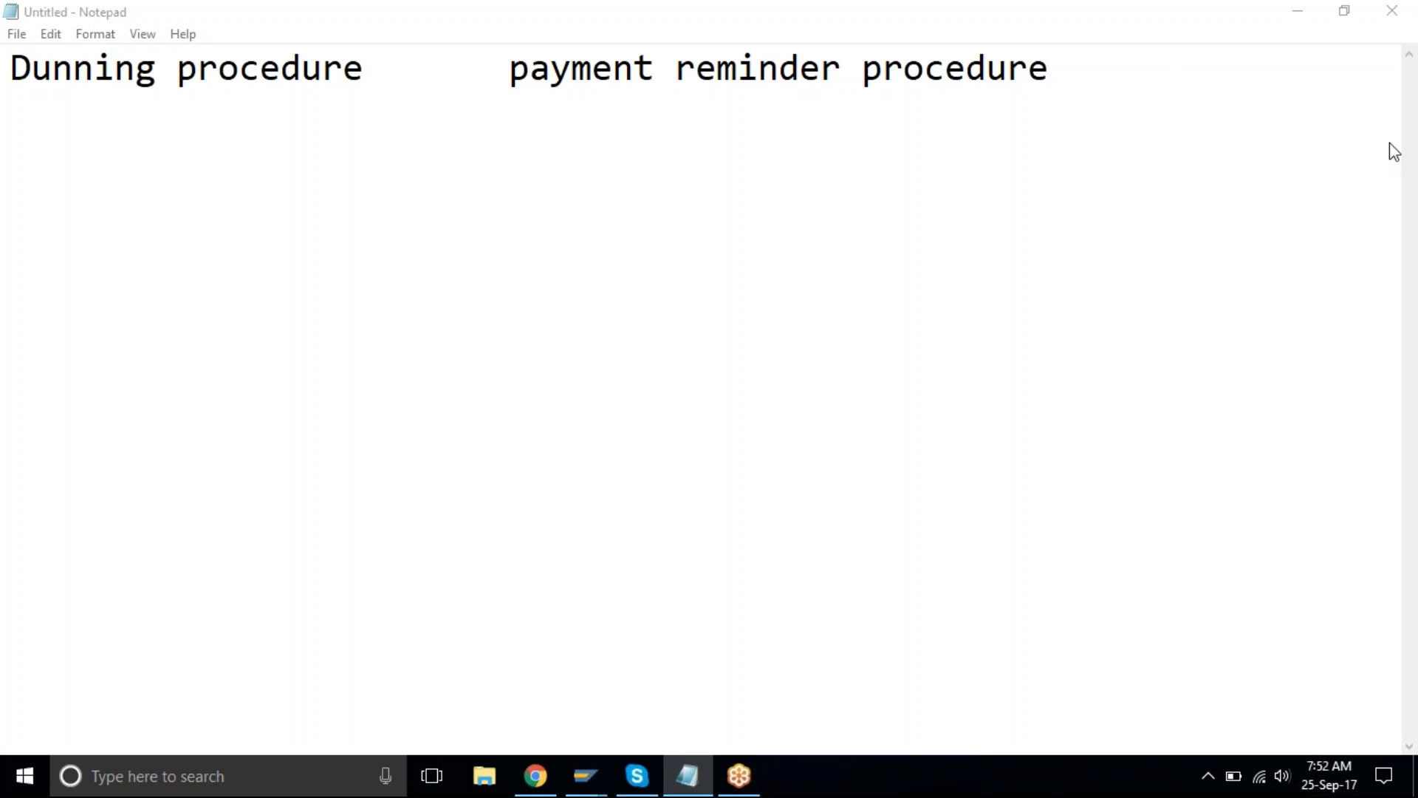
click(1168, 73)
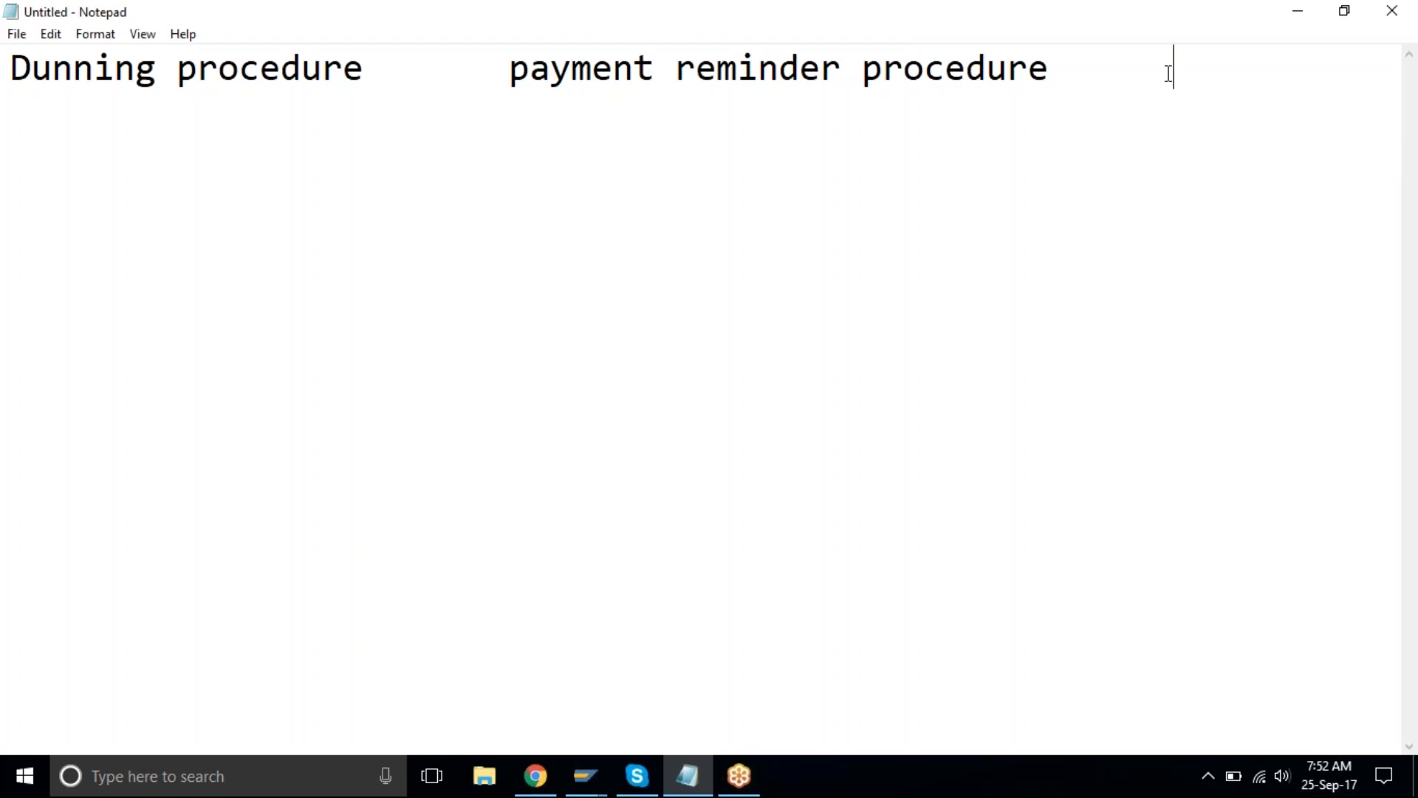
text(FBMP)
key(Return)
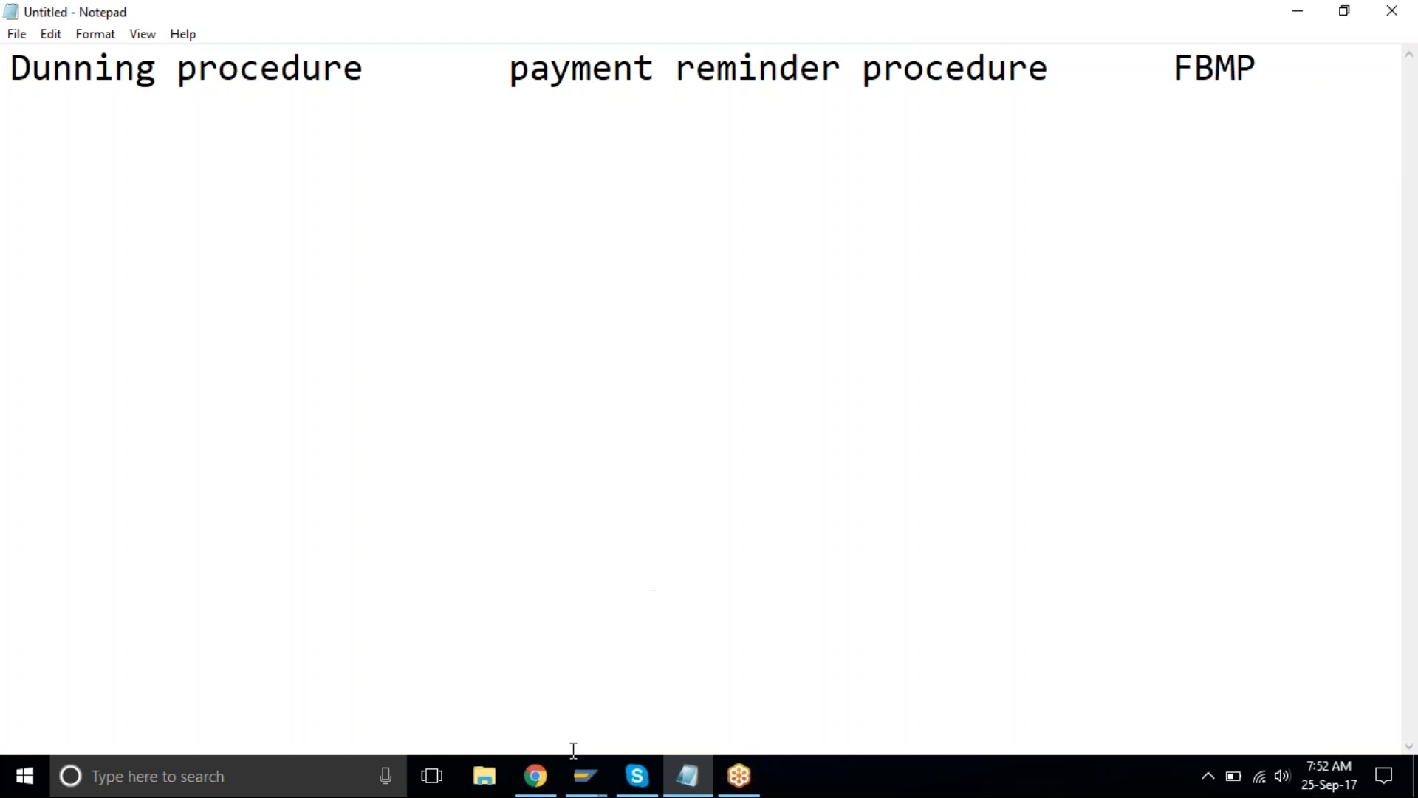
- Switch to SAP, close the Enter G/L Account Document session and run transaction fbmp from SAP Easy Access
click(591, 788)
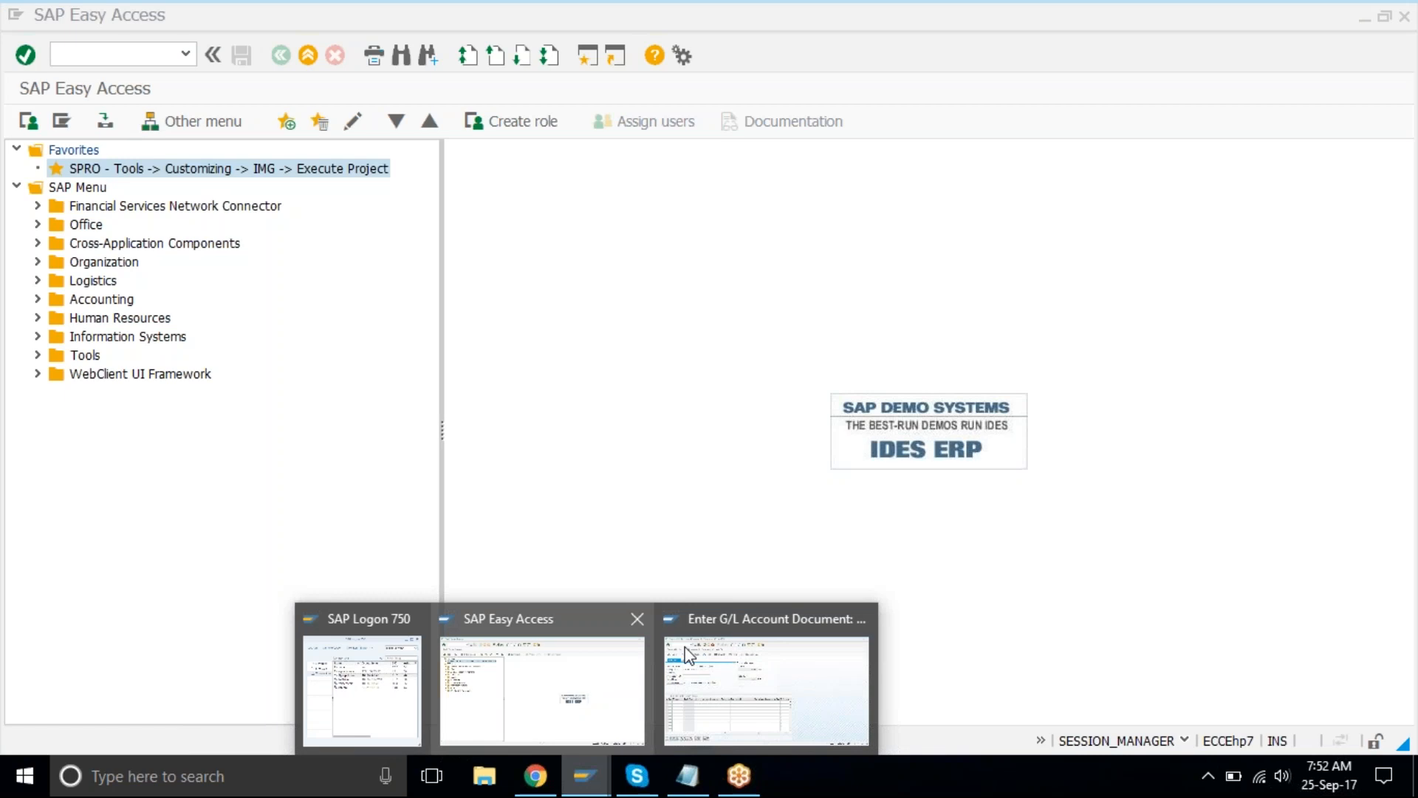
click(687, 655)
click(1404, 16)
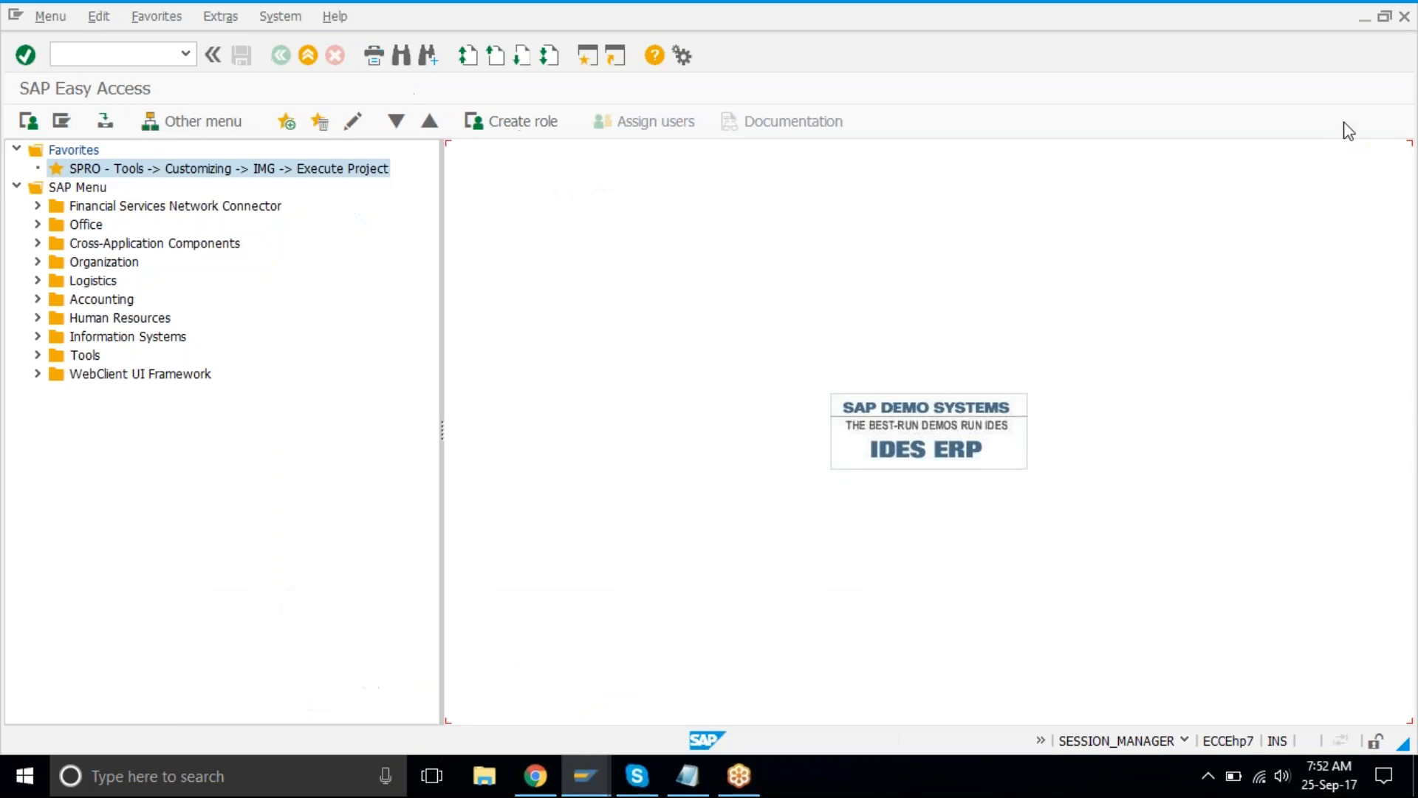
click(74, 64)
text(fbmp)
click(33, 61)
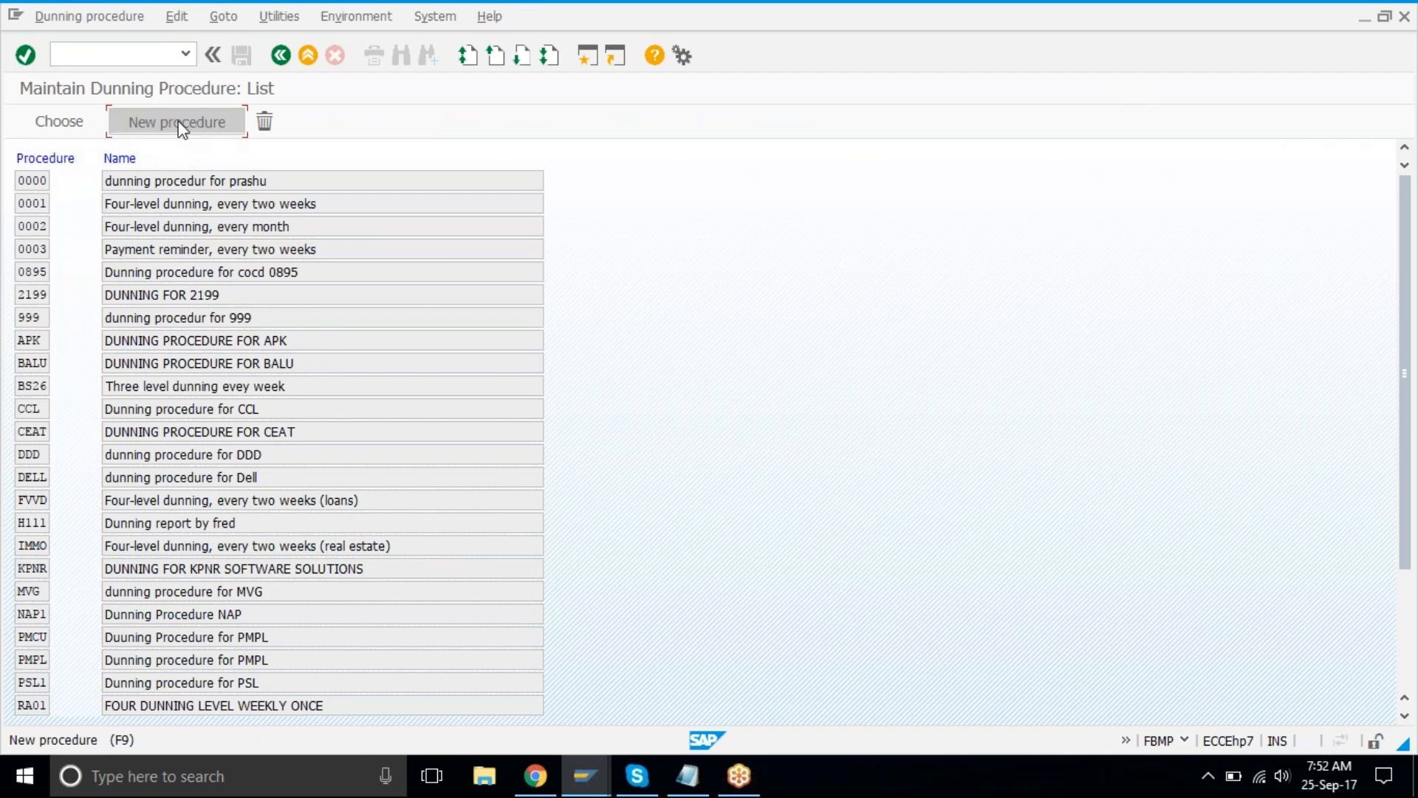
- Start a new dunning procedure with the key tat1 and the name "Dunning procedure for Tat1"
click(177, 123)
text(ta01)
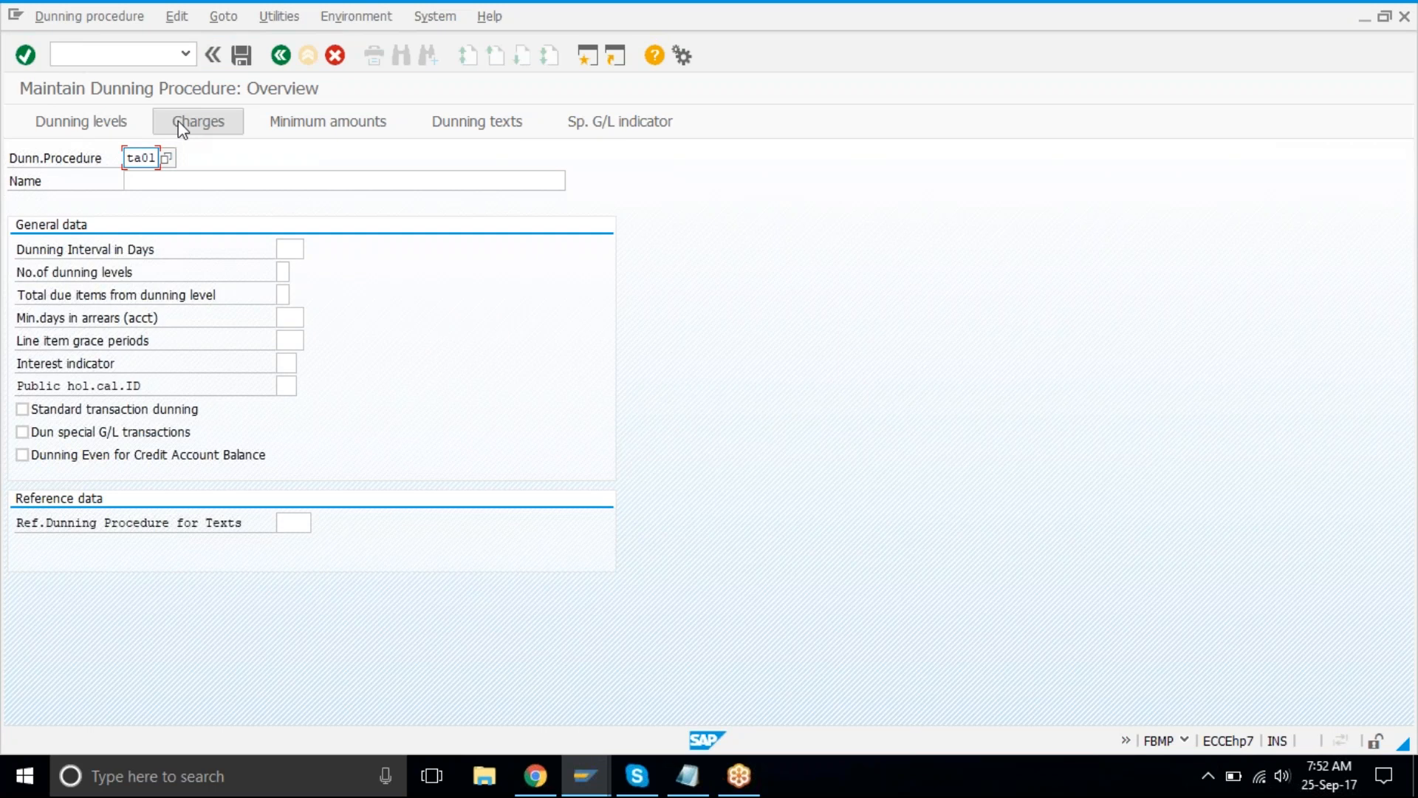
key(Tab)
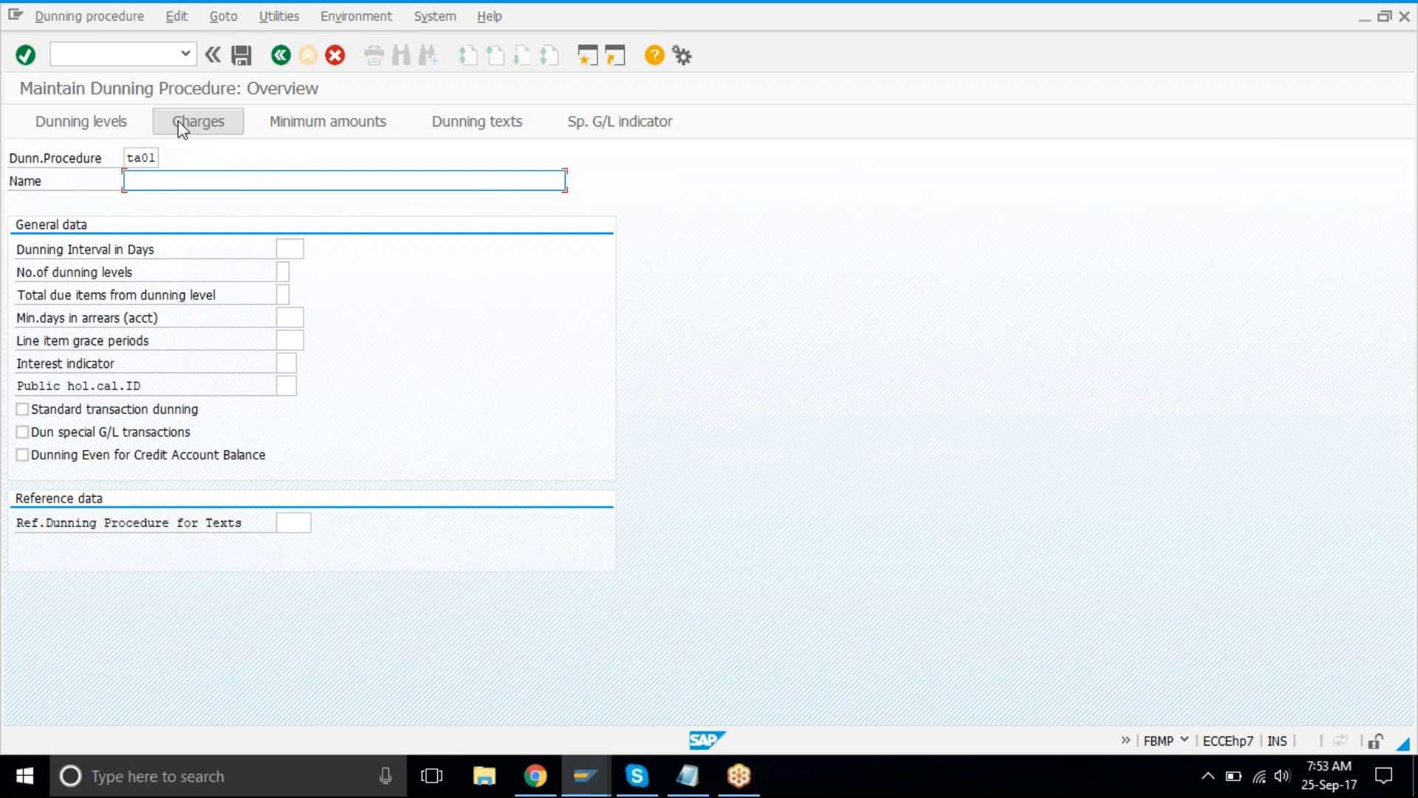
key(shift+Tab)
text(tat1)
key(Tab)
text(Dunning procedure for Tat1)
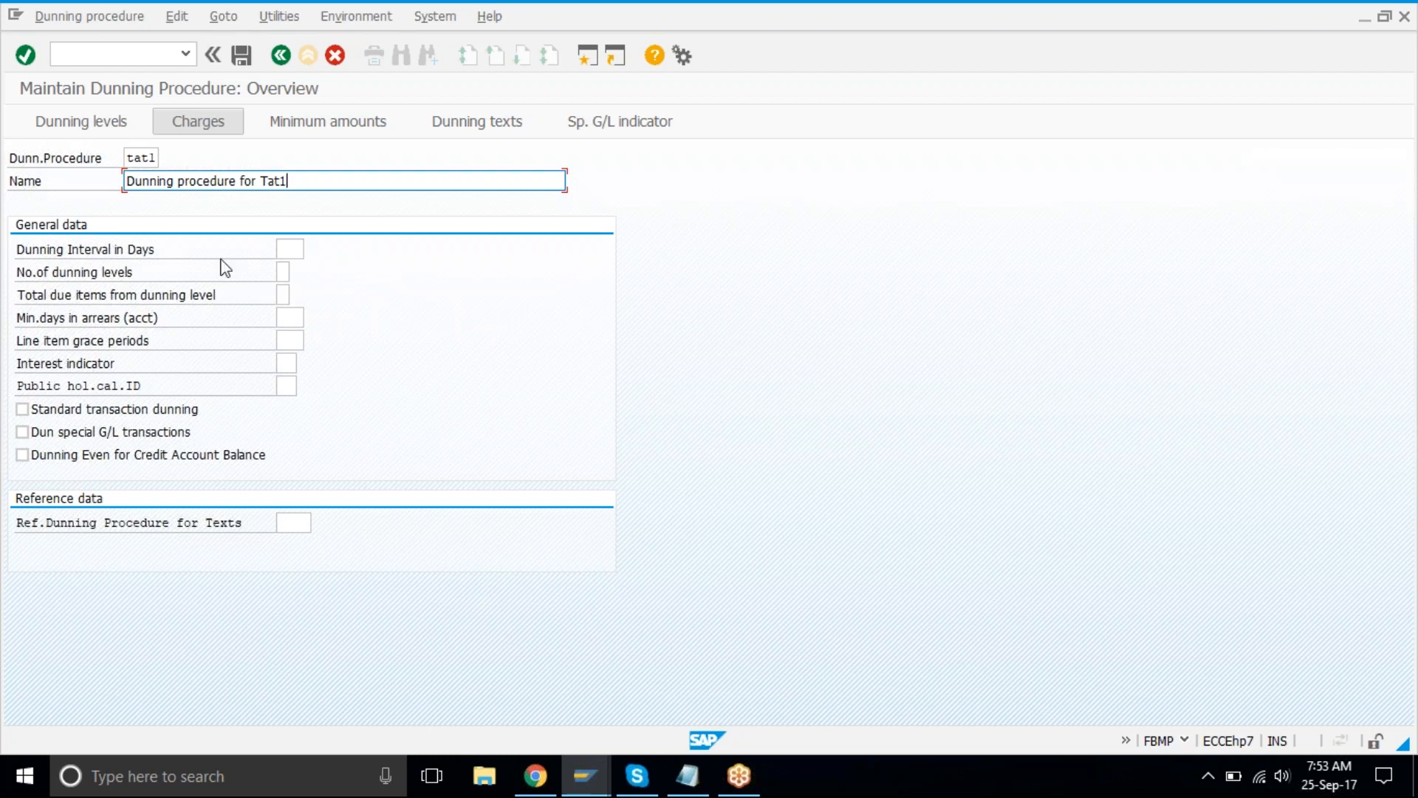
- Switch to Notepad, shrink its window beside the SAP fields and add a row reading 1, 2, 3, 4, levels
click(297, 253)
key(alt+Tab)
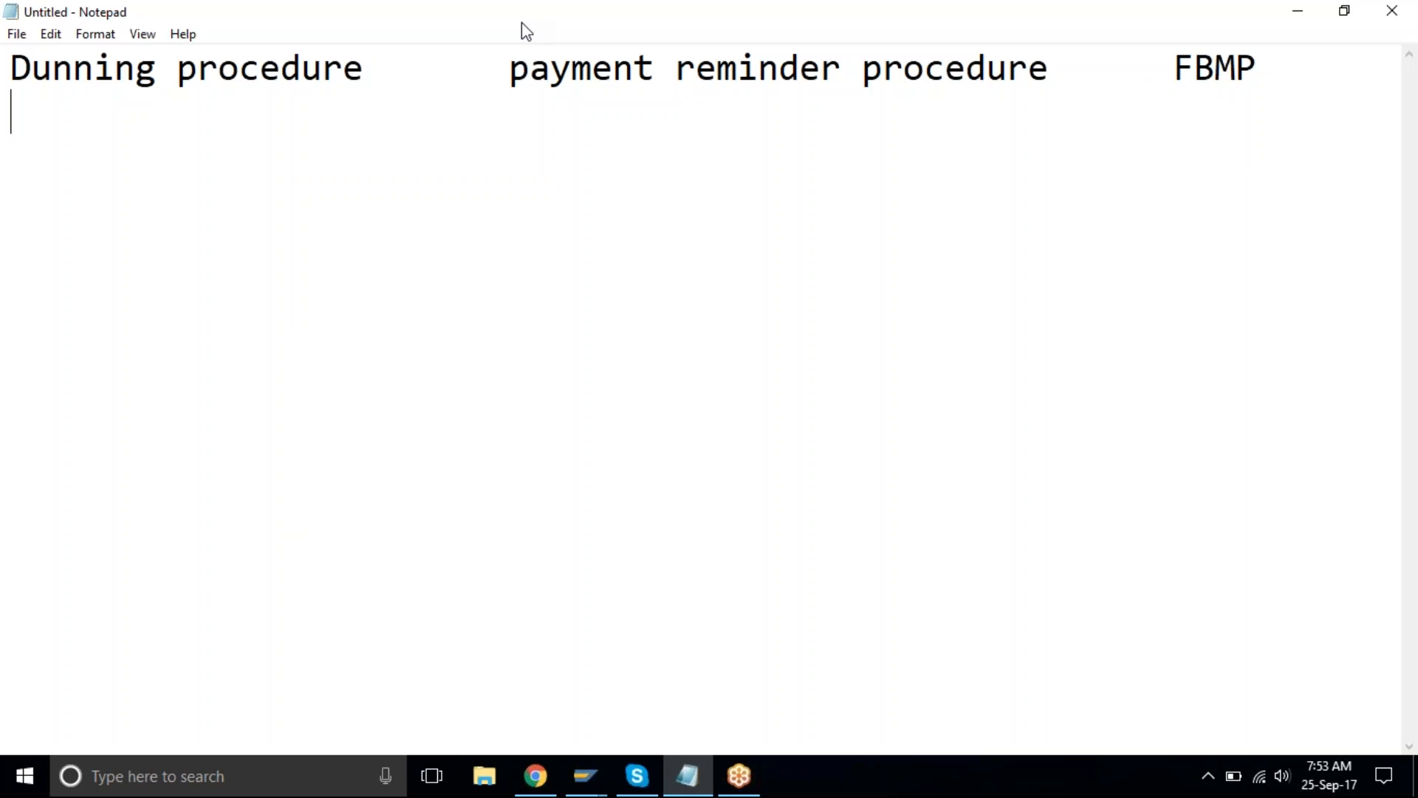
double_click(521, 22)
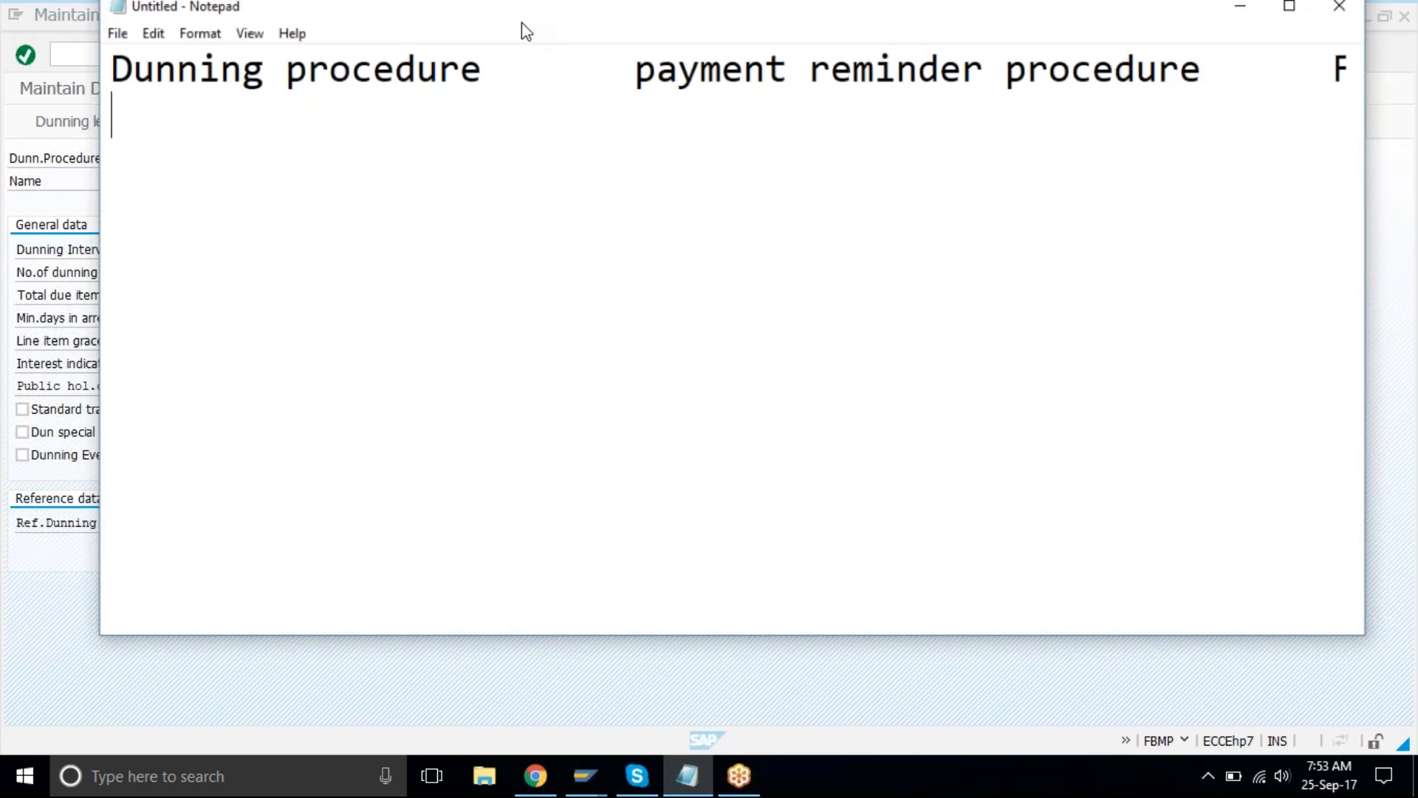
drag(521, 22, 789, 88)
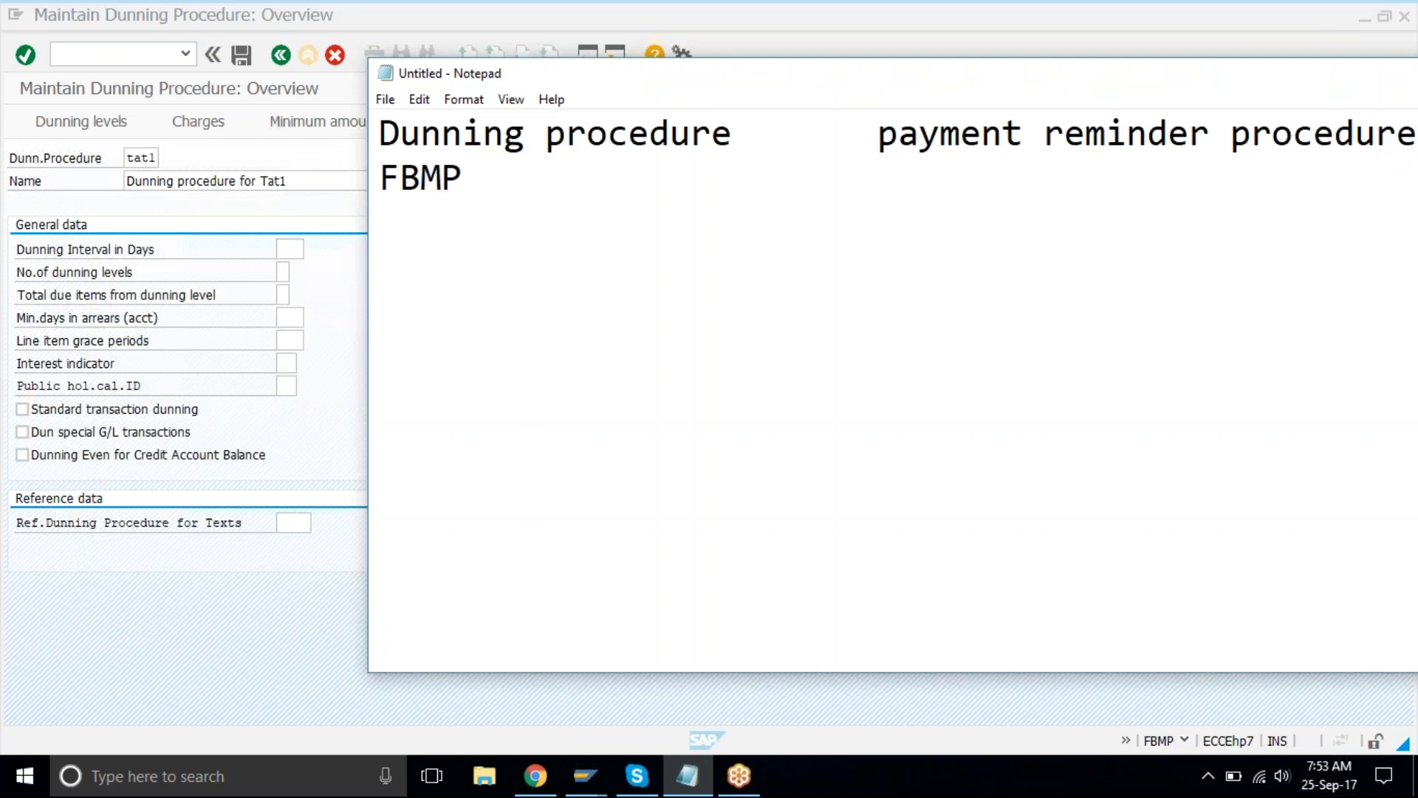
text(1	2	3	4	level)
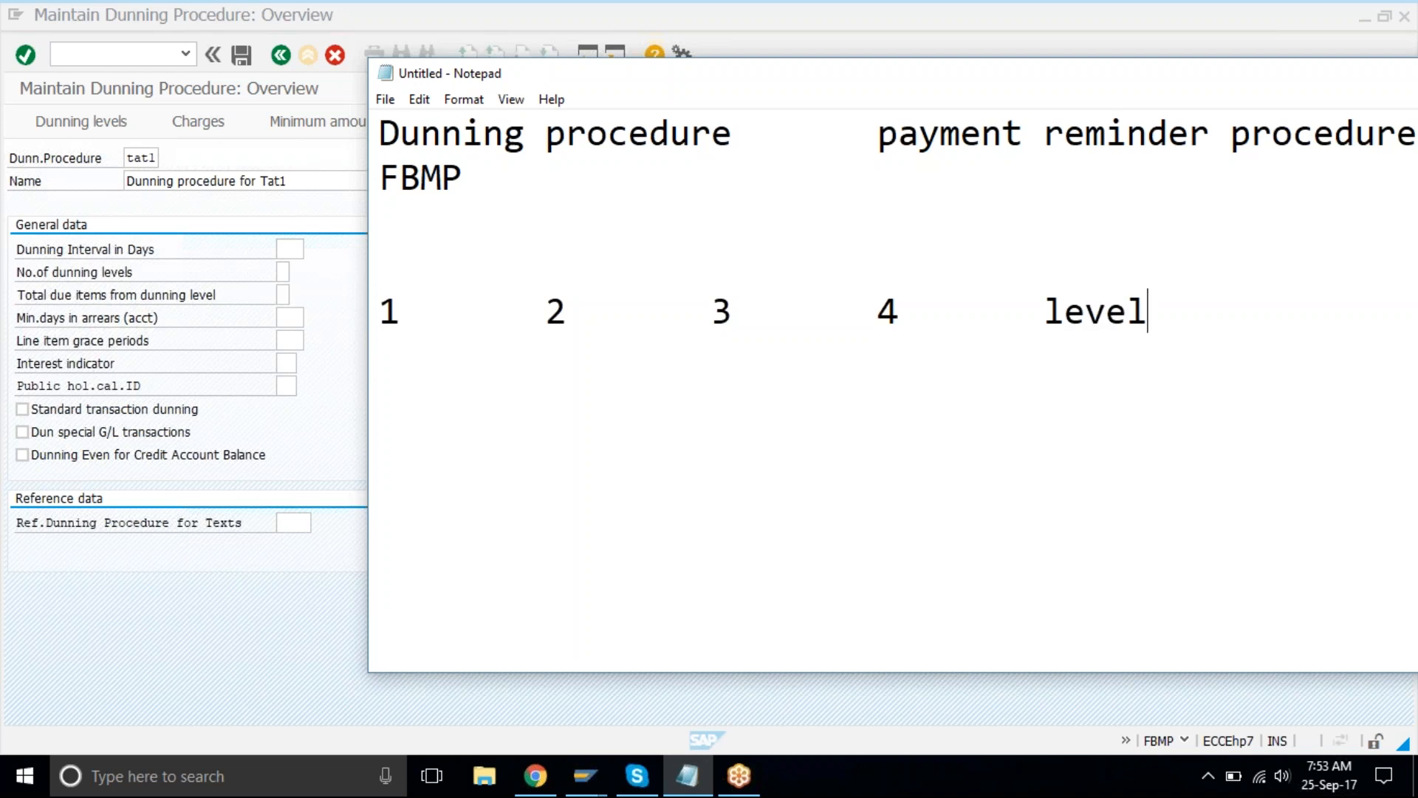
text(s)
key(Return)
- Add a tab-separated row under the levels reading 7, 14, 21, 28, interval
text(7)
key(Tab)
text(14)
key(Tab)
text(21)
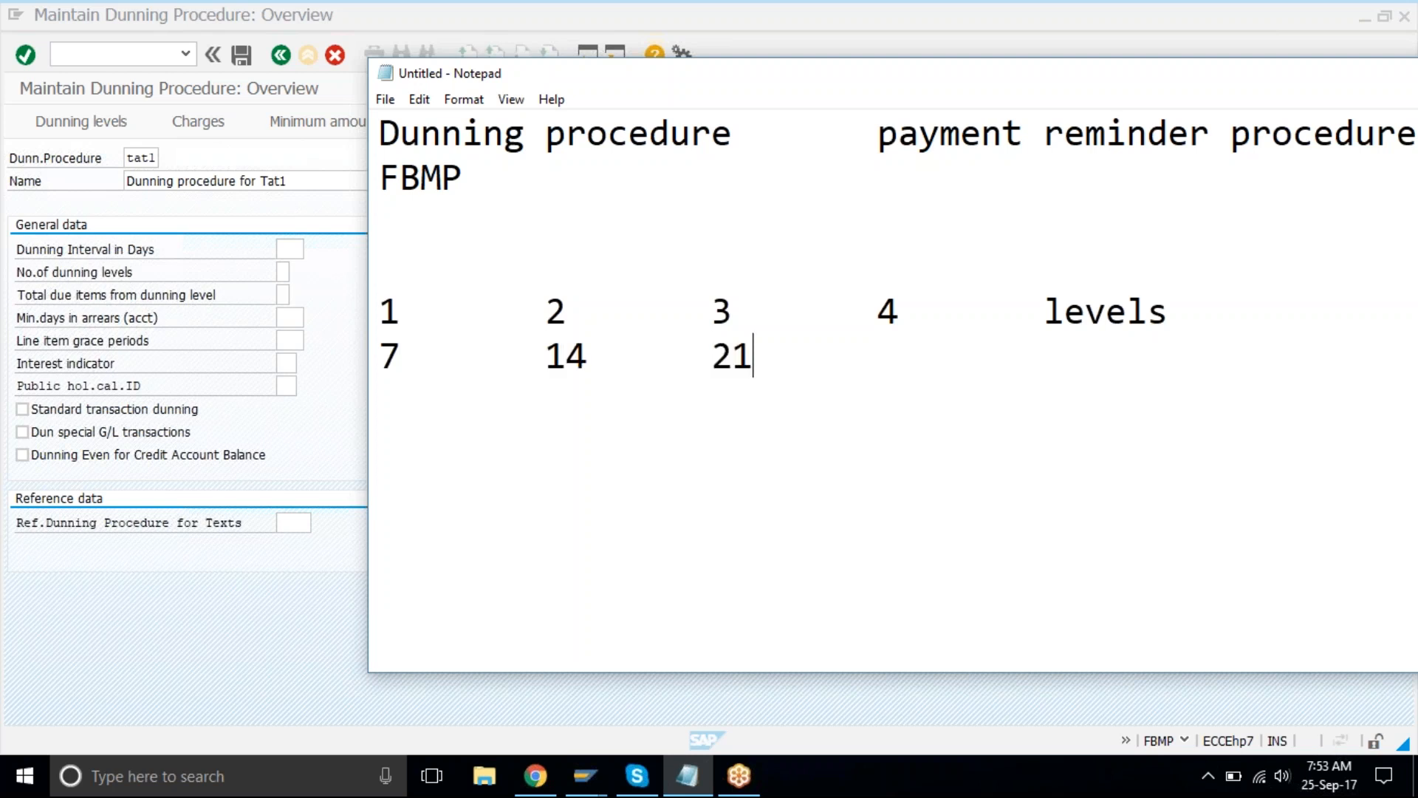
key(Tab)
text(28)
key(Tab)
text(in)
text(ye)
key(BackSpace)
key(BackSpace)
text(ter)
key(BackSpace)
text(rvak)
key(BackSpace)
text(l)
key(Return)
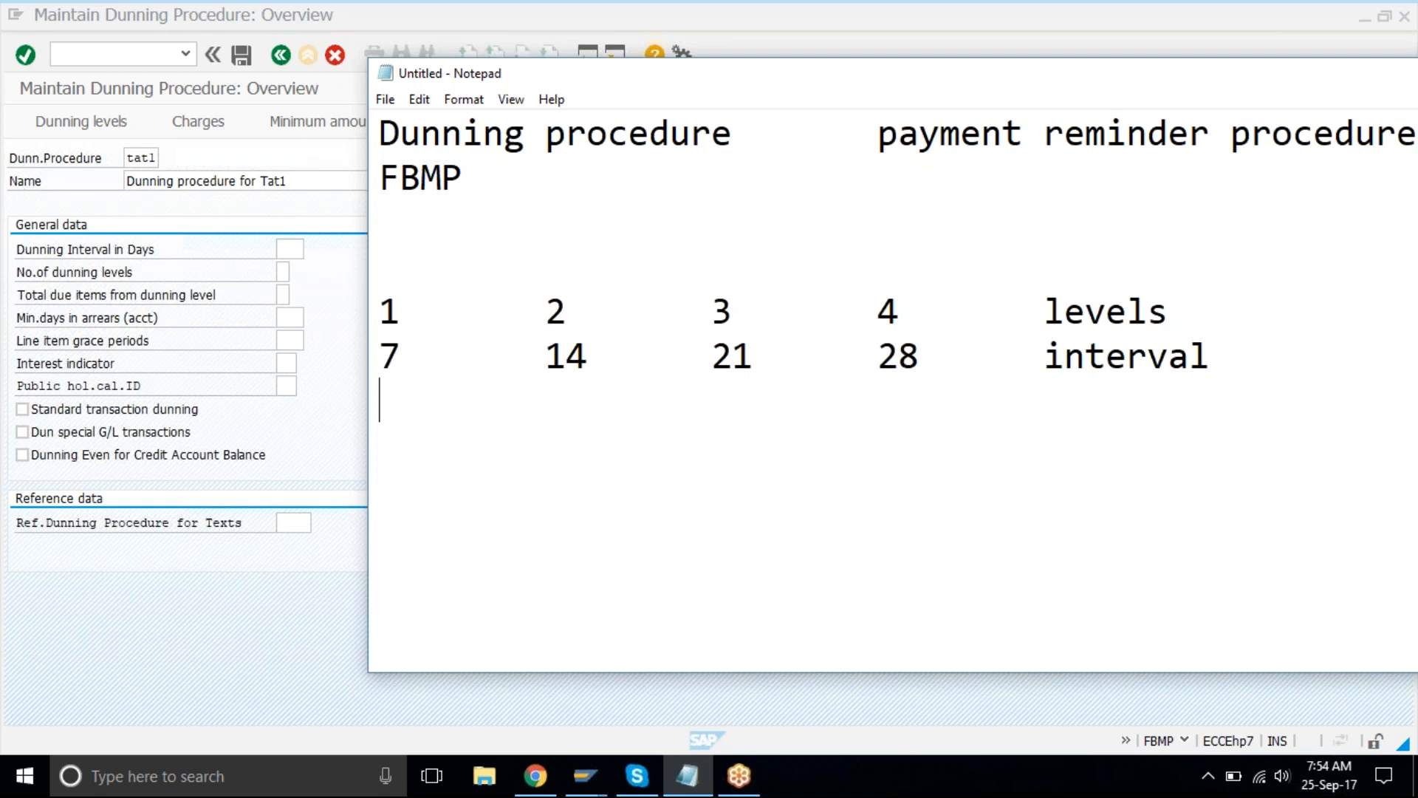
- Add a tab-separated row under the intervals reading 10, 20, 30, 40, charges
text(10)
key(Tab)
text(20)
key(Tab)
text(30)
key(Tab)
text(1)
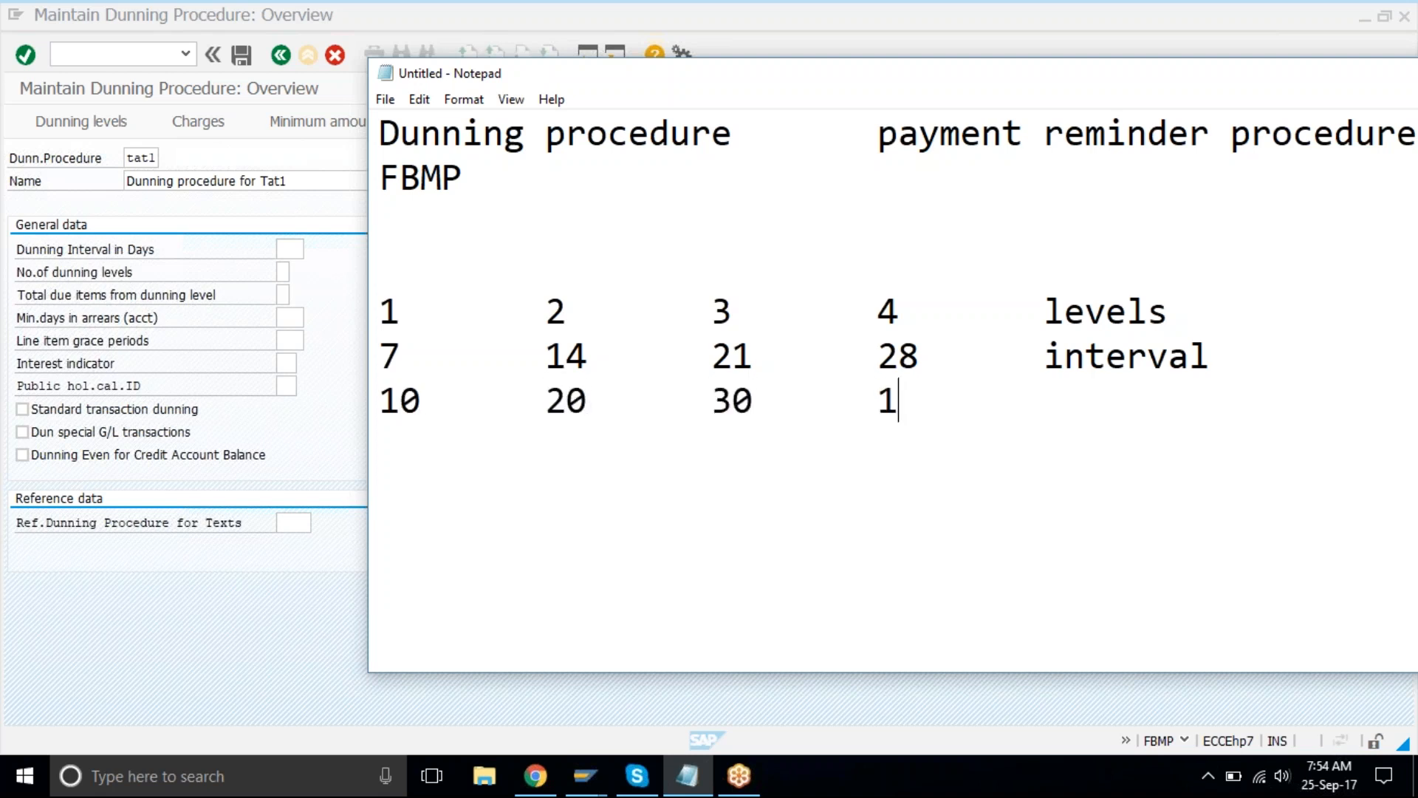
key(BackSpace)
text(40)
key(Tab)
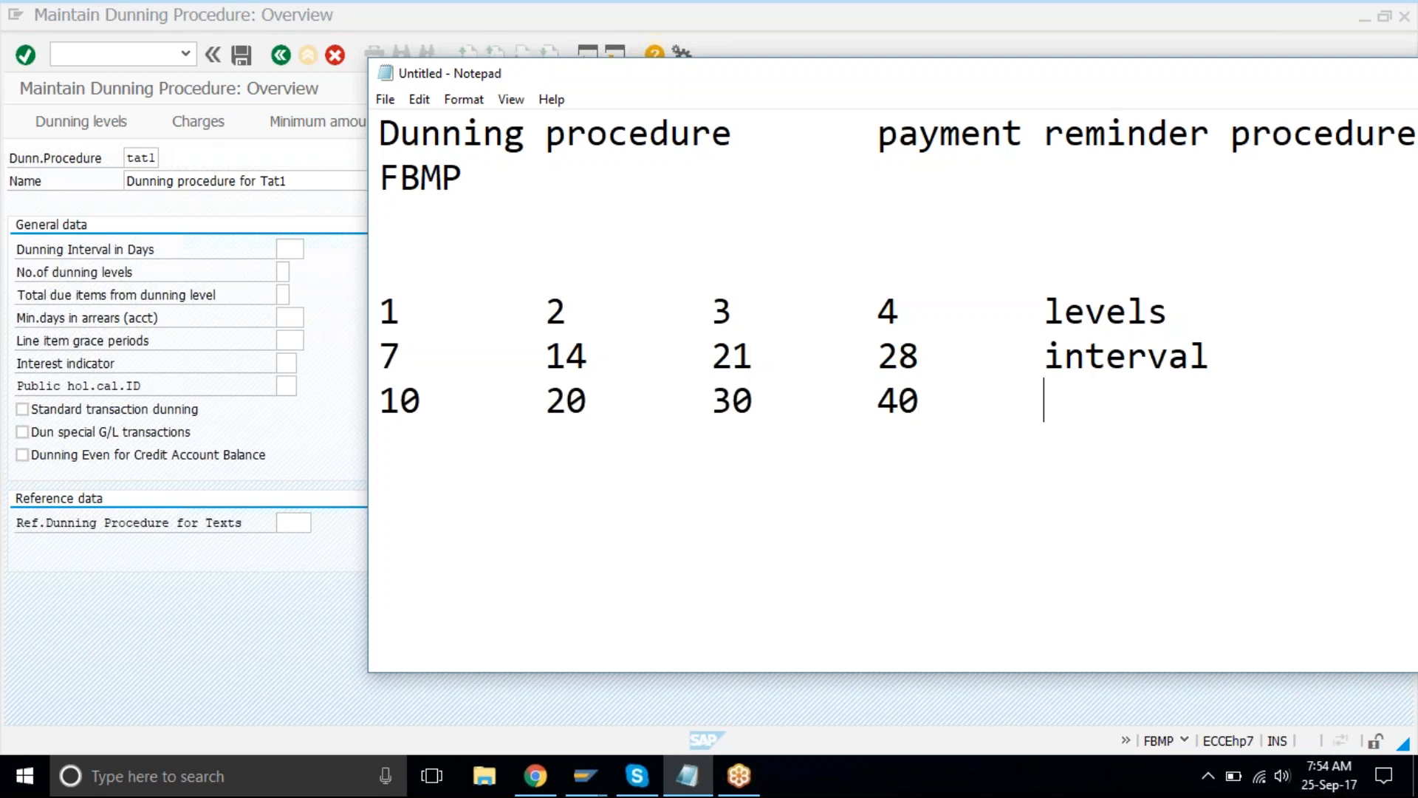
text(charges)
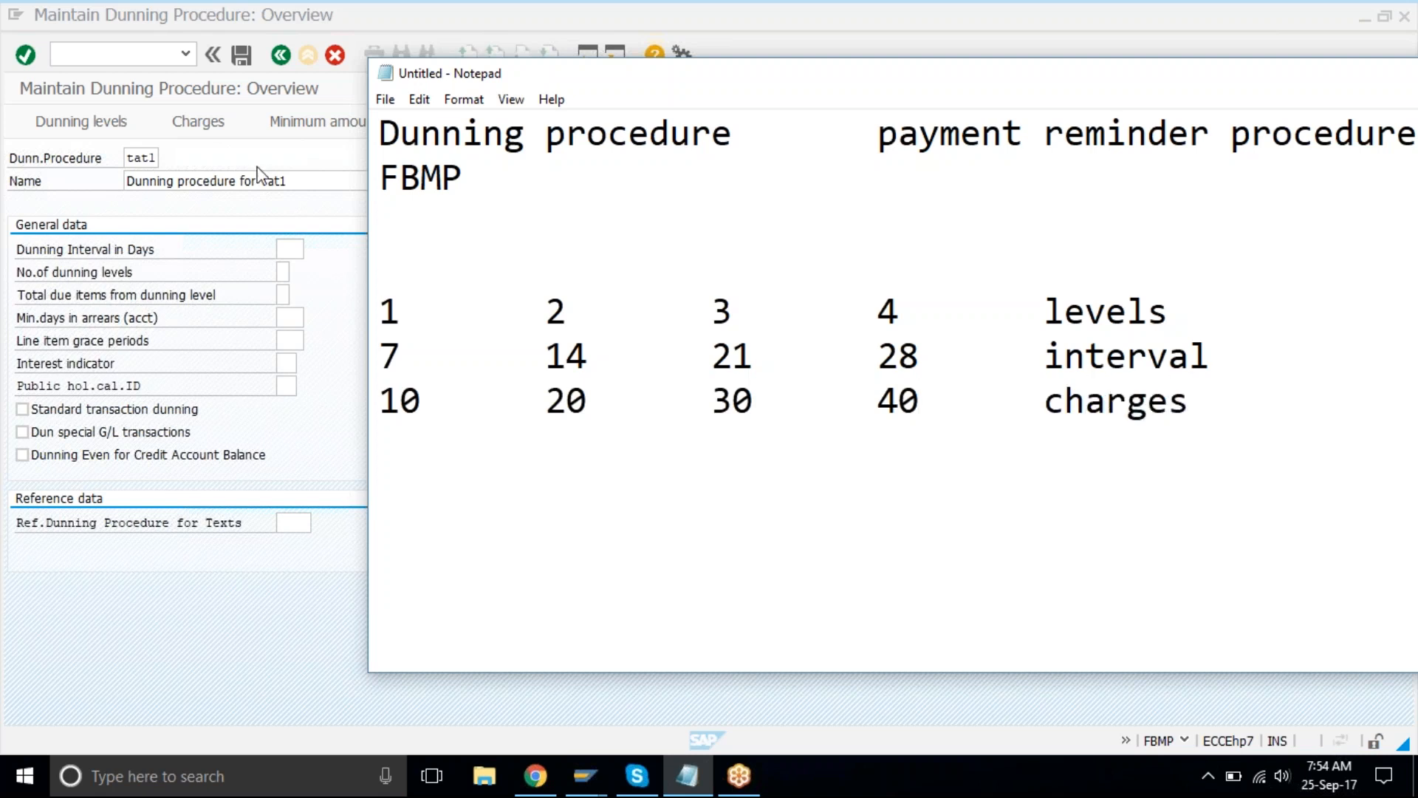
- Move the Notepad window fully into view and add a row under the charges reading NI, NI, Intr, Intr
click(742, 412)
click(1239, 408)
drag(1044, 82, 964, 93)
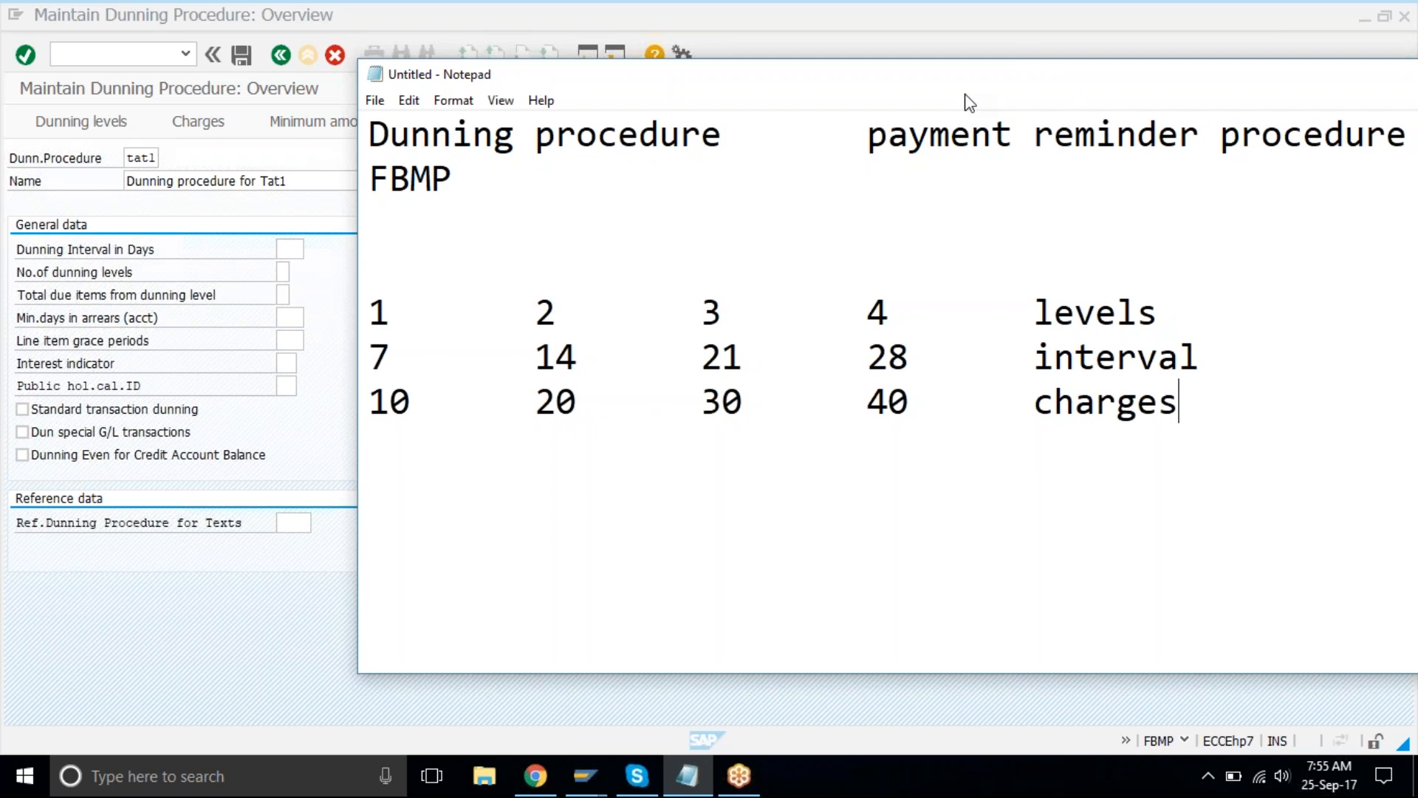
drag(963, 94, 810, 85)
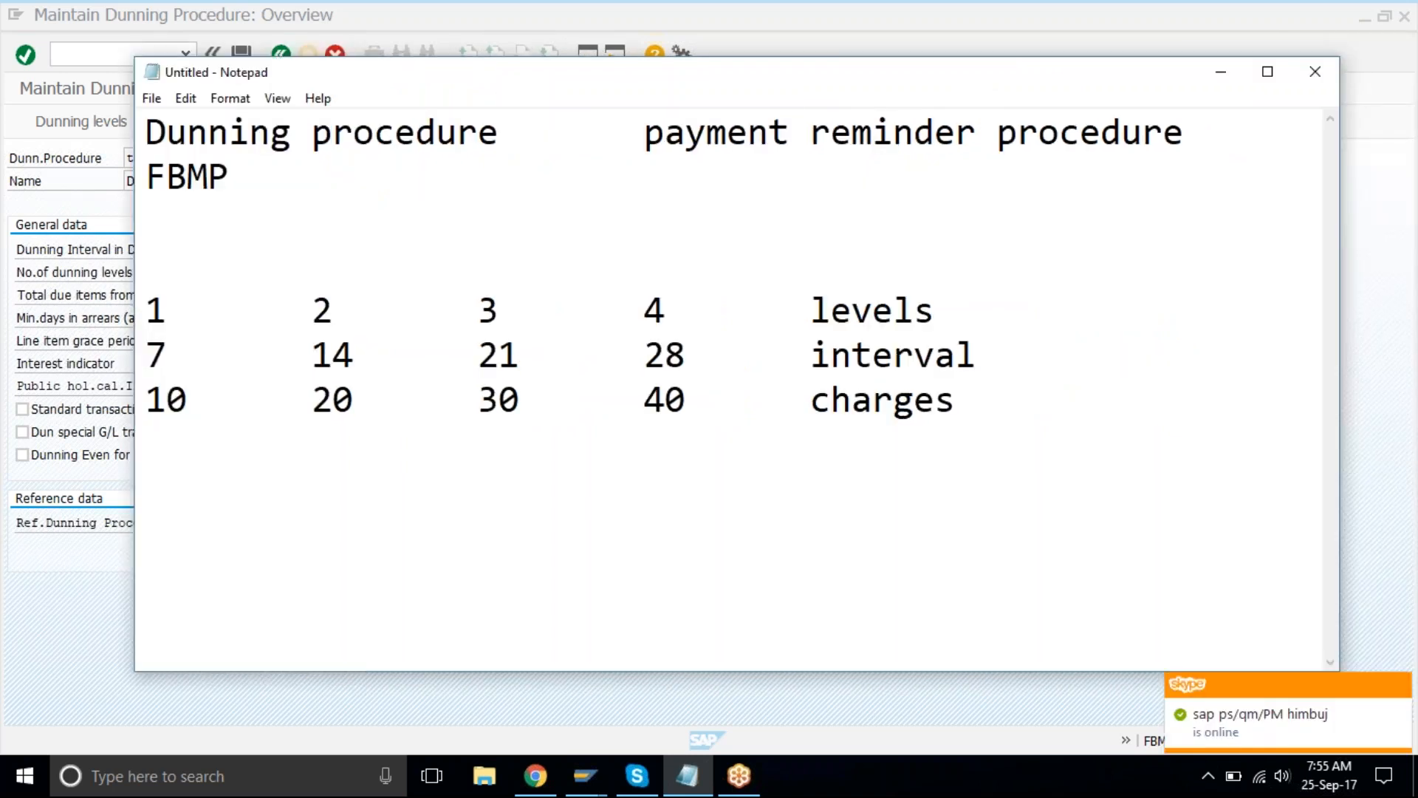
key(Return)
text(NI)
key(Tab)
text(NI)
key(Tab)
text(Intr)
key(Tab)
text(Int)
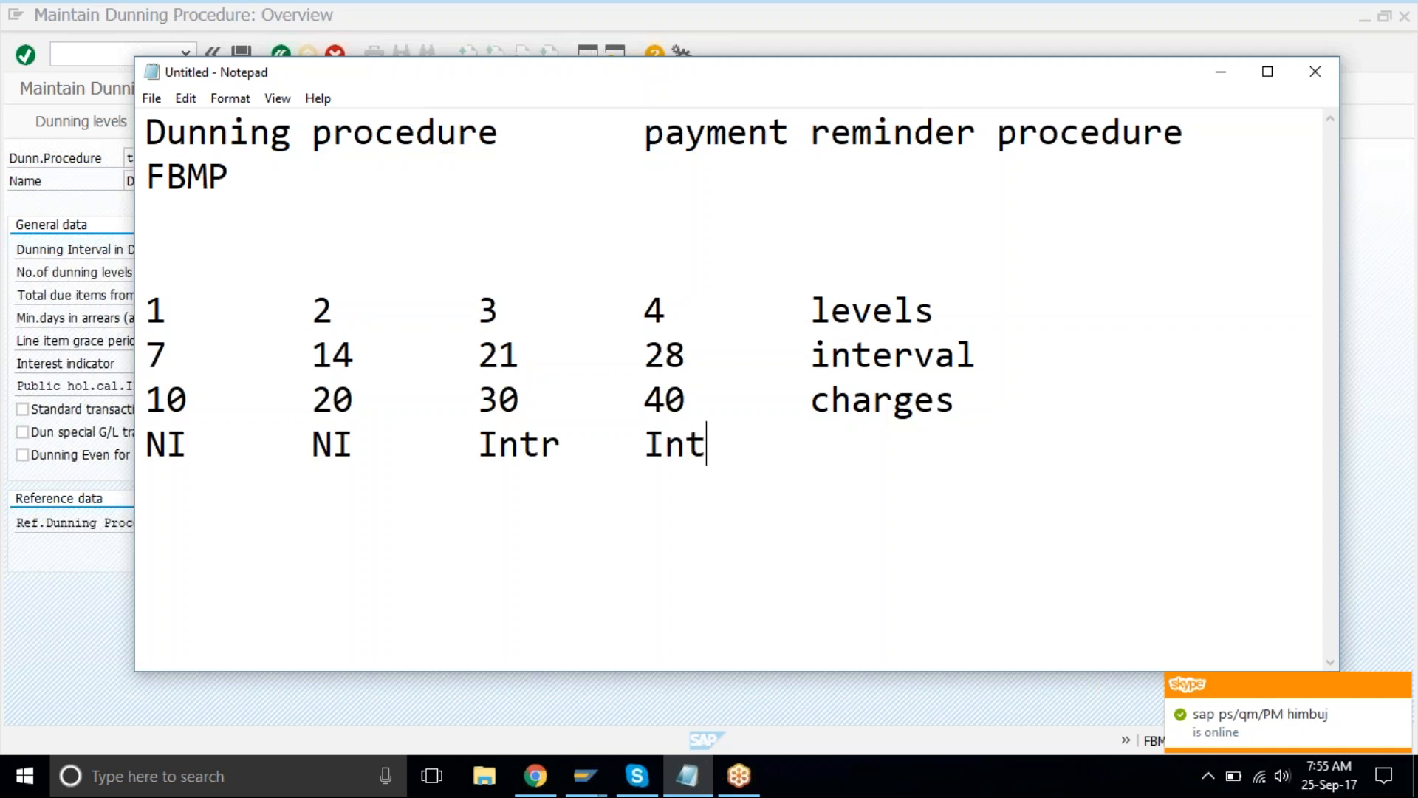
text(r)
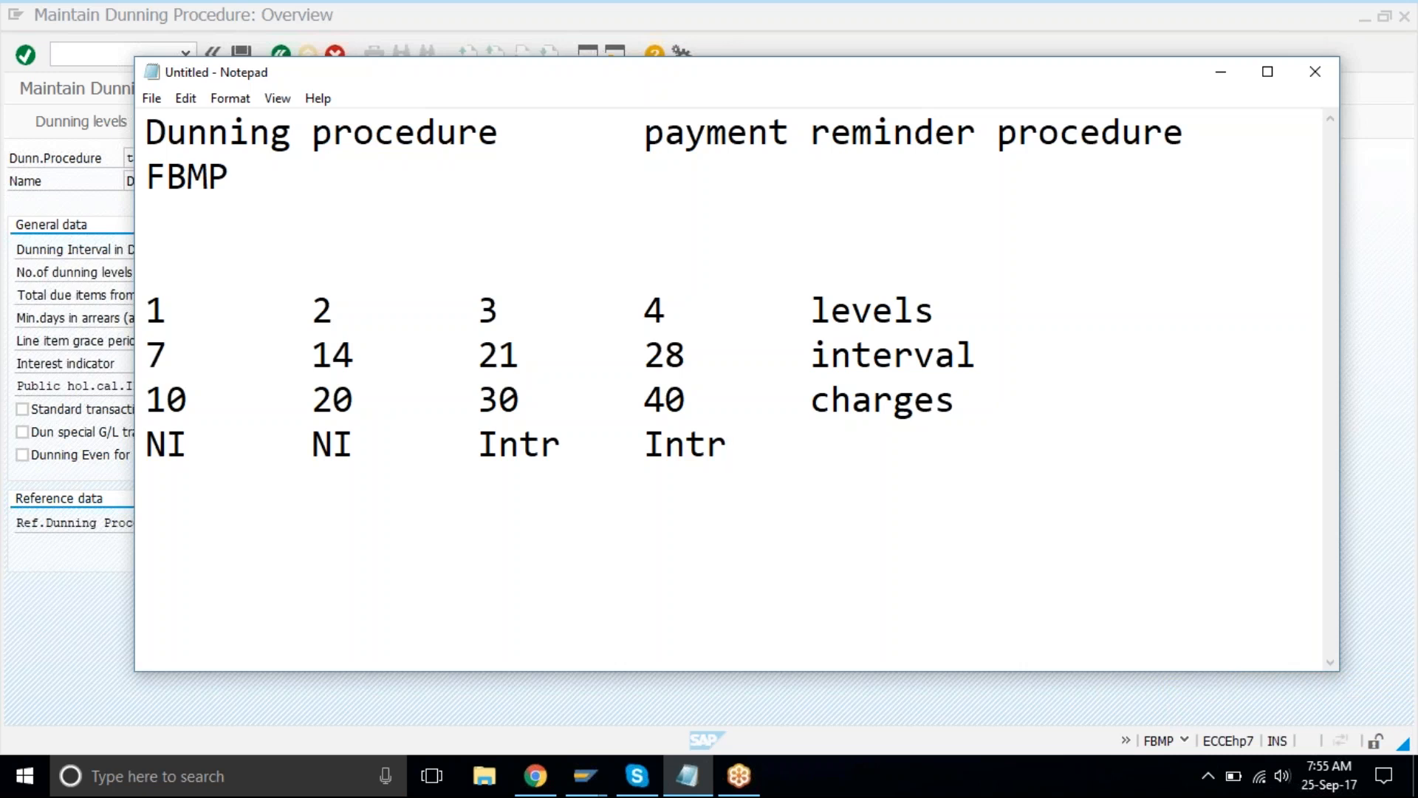
click(818, 394)
drag(880, 396, 813, 484)
click(780, 454)
drag(739, 447, 239, 383)
click(215, 313)
- Return to SAP and set the procedure's dunning interval to 7 days and the number of dunning levels to 4
click(332, 16)
click(336, 16)
click(442, 225)
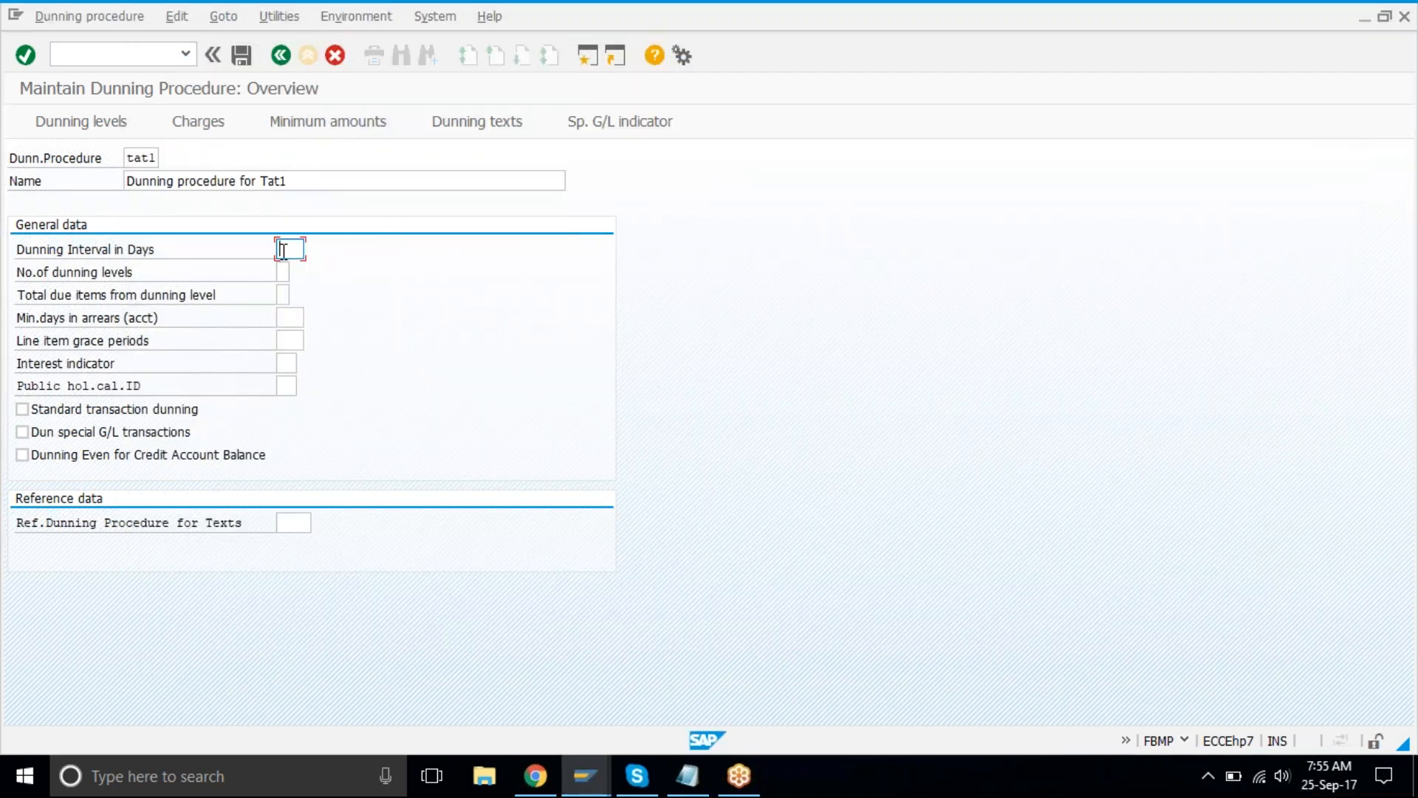
text(7)
click(282, 272)
text(4)
click(699, 782)
click(495, 6)
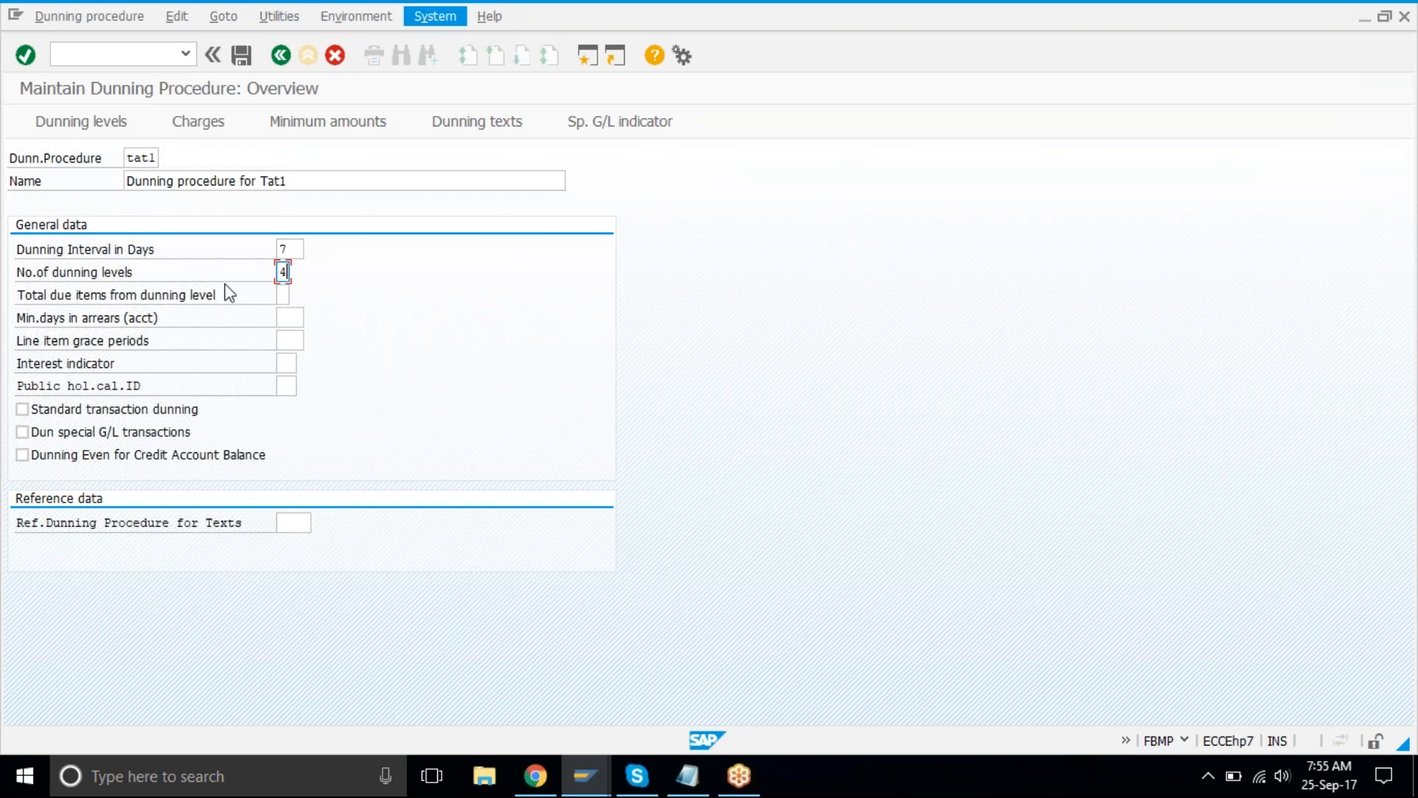
- Set the account's minimum days in arrears to 6 and the line item grace period to 1
click(296, 319)
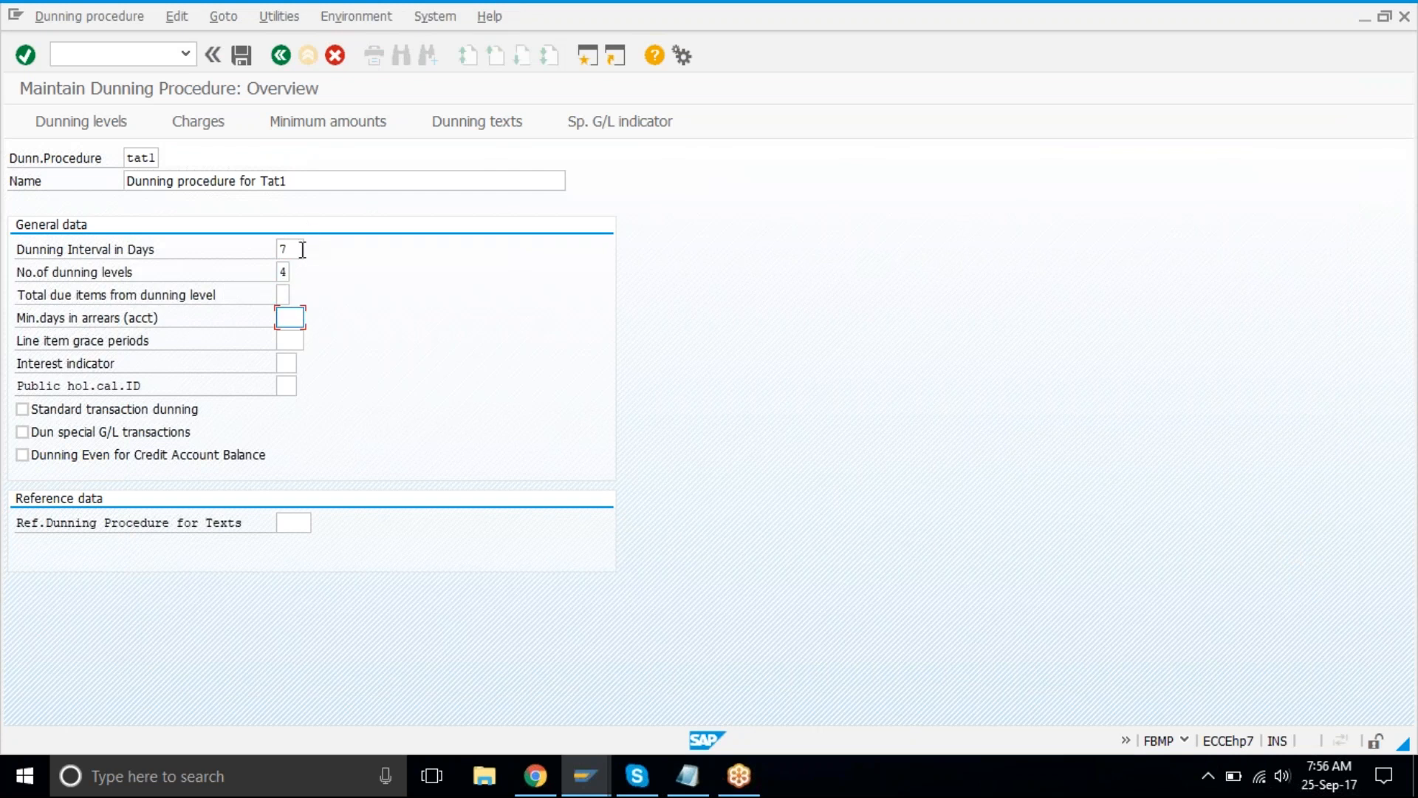
text(6)
click(288, 339)
text(1)
- Choose interest indicator 01, the standard item interest calculation, from the list of possible values
click(290, 364)
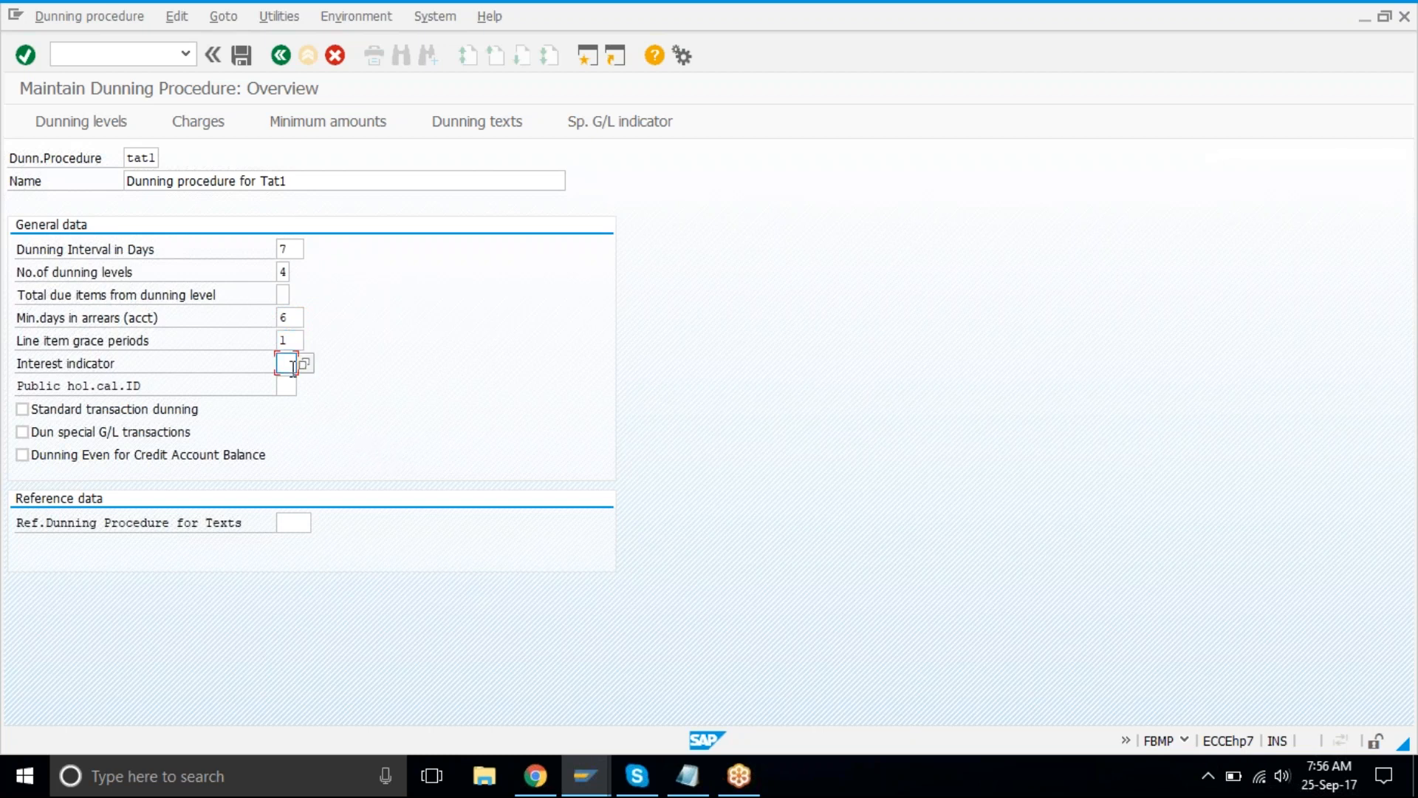
click(304, 364)
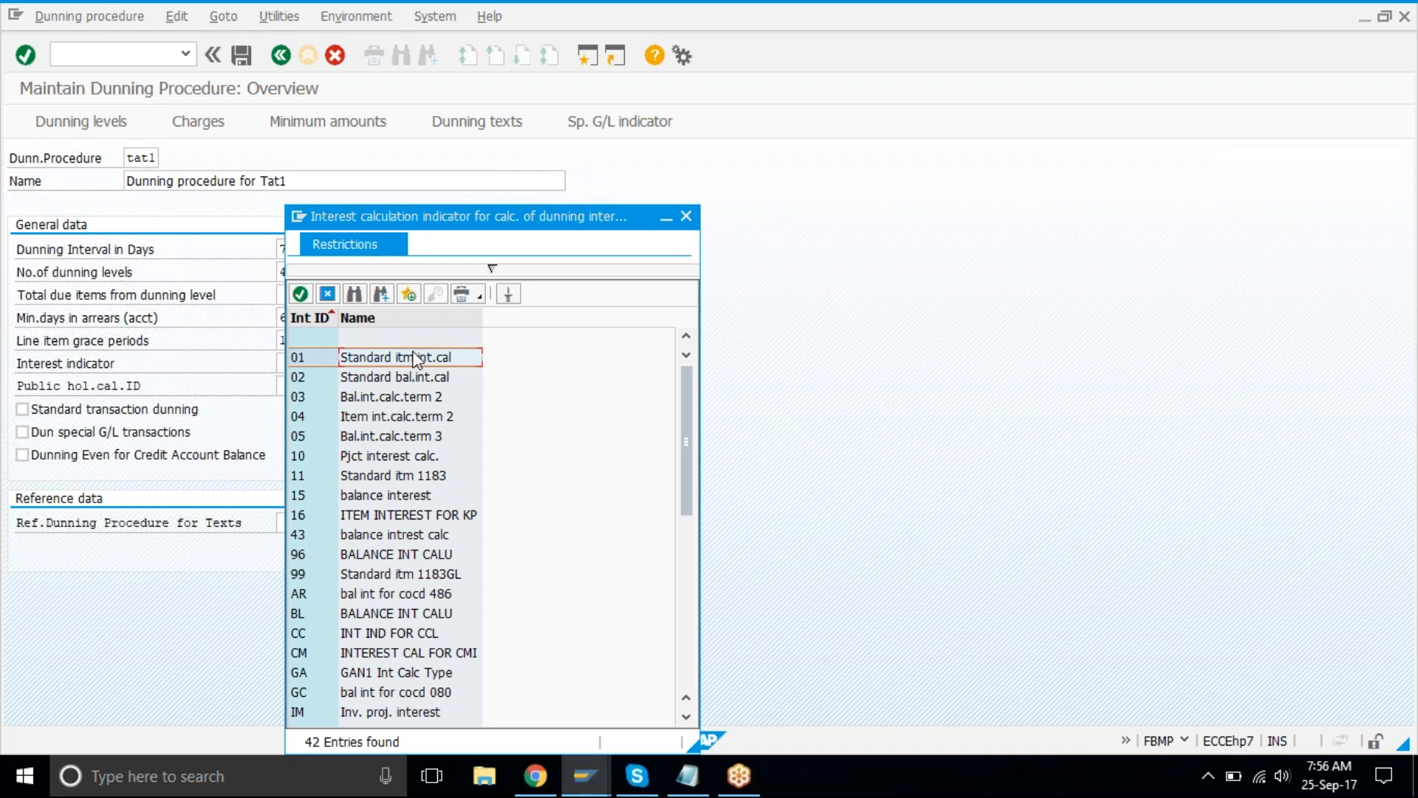
click(374, 362)
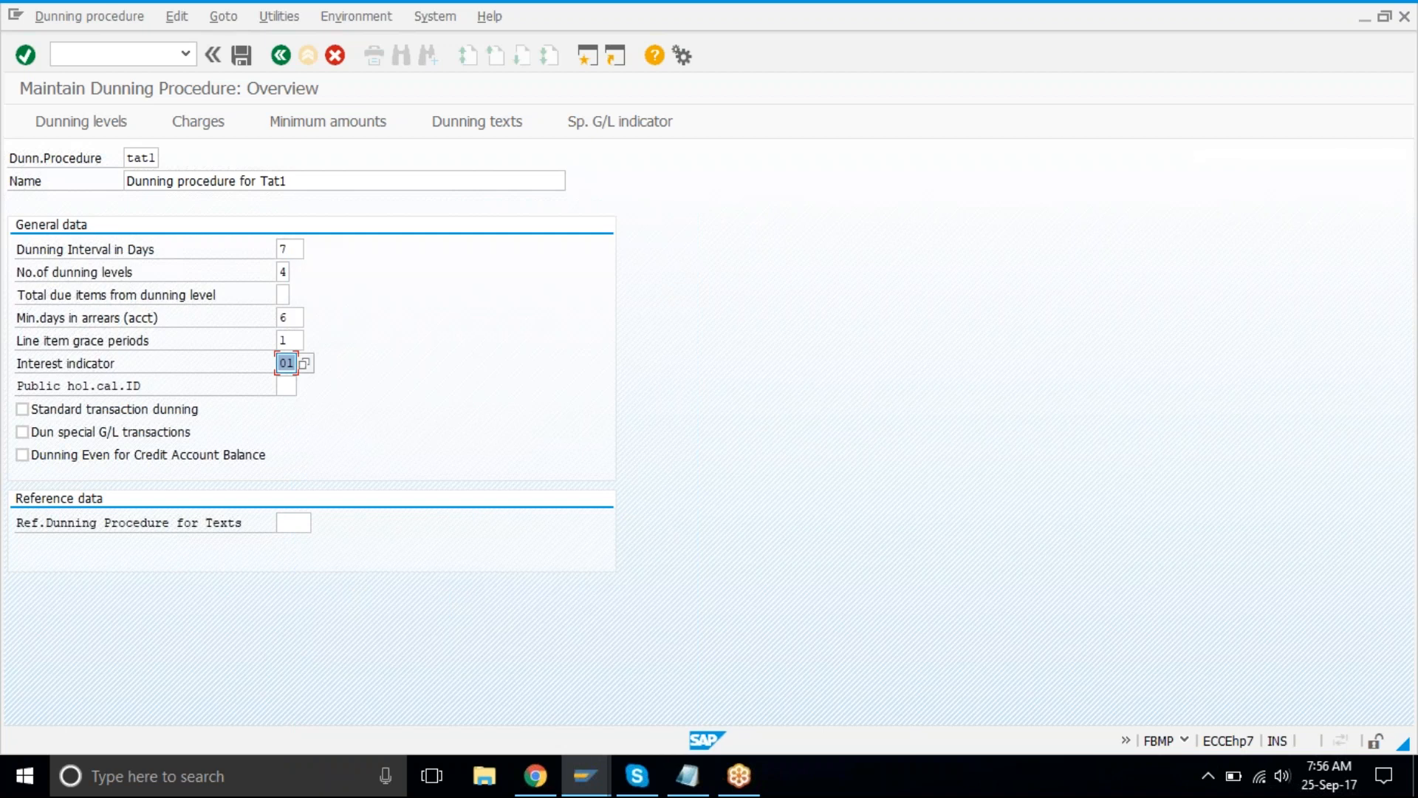
- Enter TAT1 as the reference dunning procedure for texts, enable standard transaction dunning and confirm the overview data
click(281, 525)
click(136, 158)
click(297, 529)
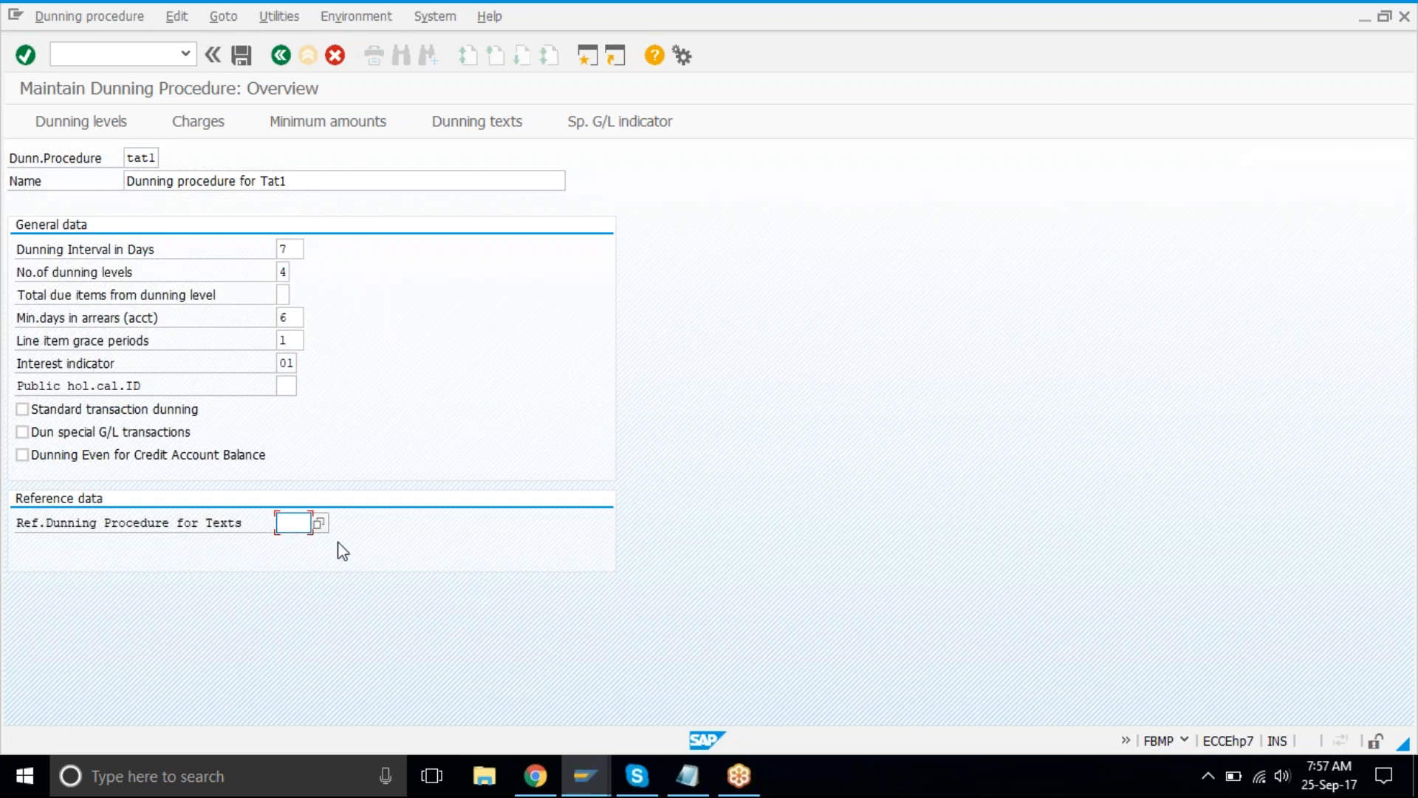
key(Return)
click(33, 411)
click(33, 411)
key(Return)
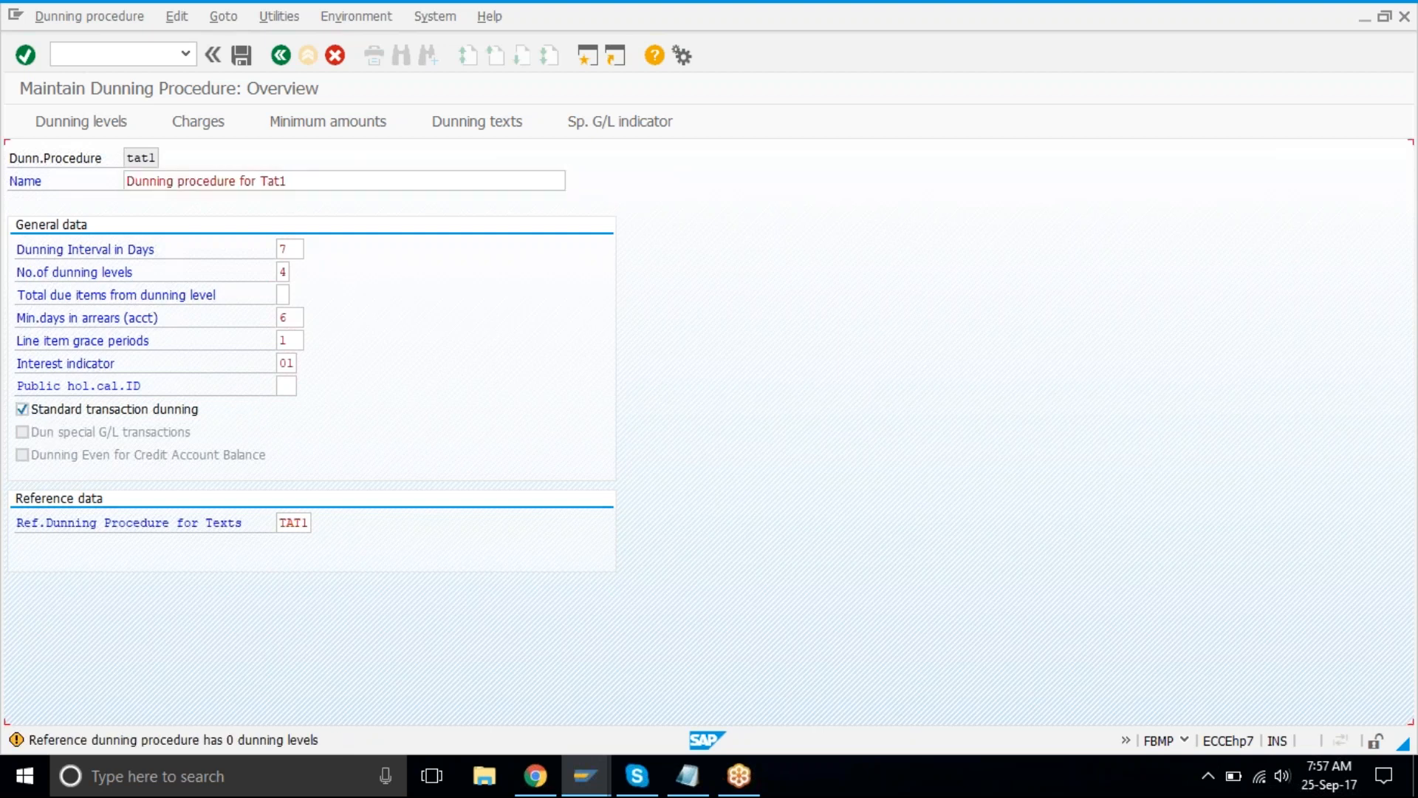
- Confirm the overview data and set the days in arrears for dunning levels 1 to 4 to 7, 14, 21 and 28
key(Return)
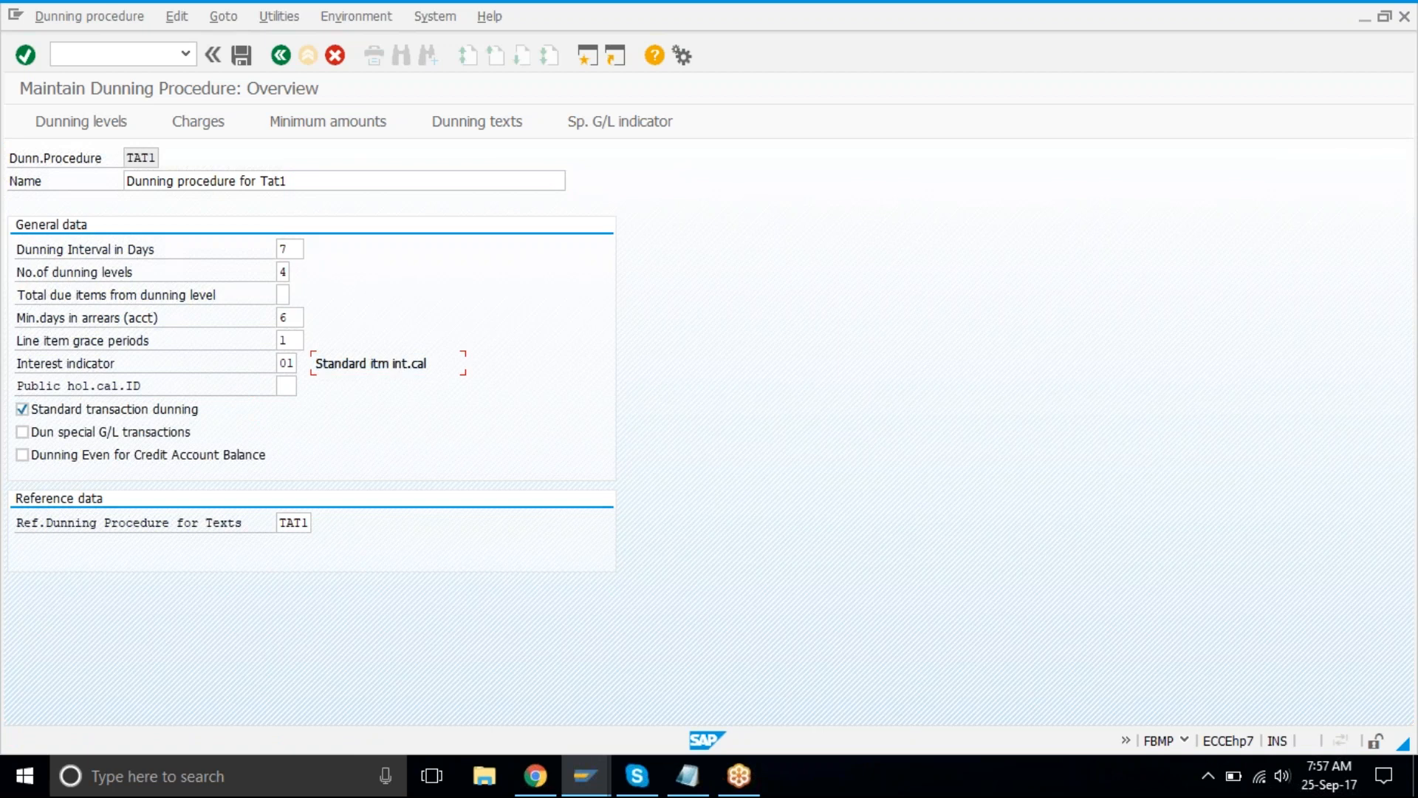
click(123, 120)
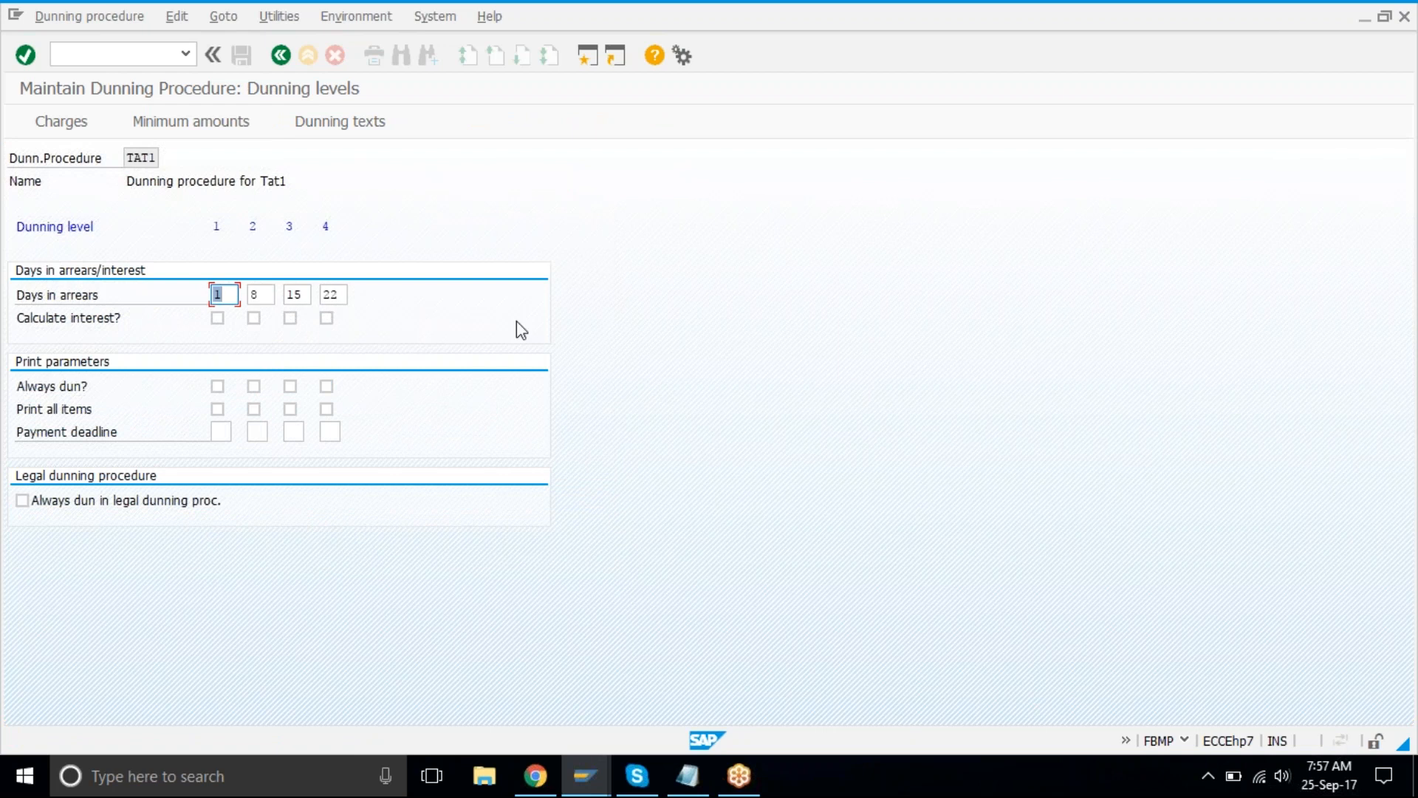
text(7)
key(Tab)
text(14)
key(Tab)
text(21)
key(Tab)
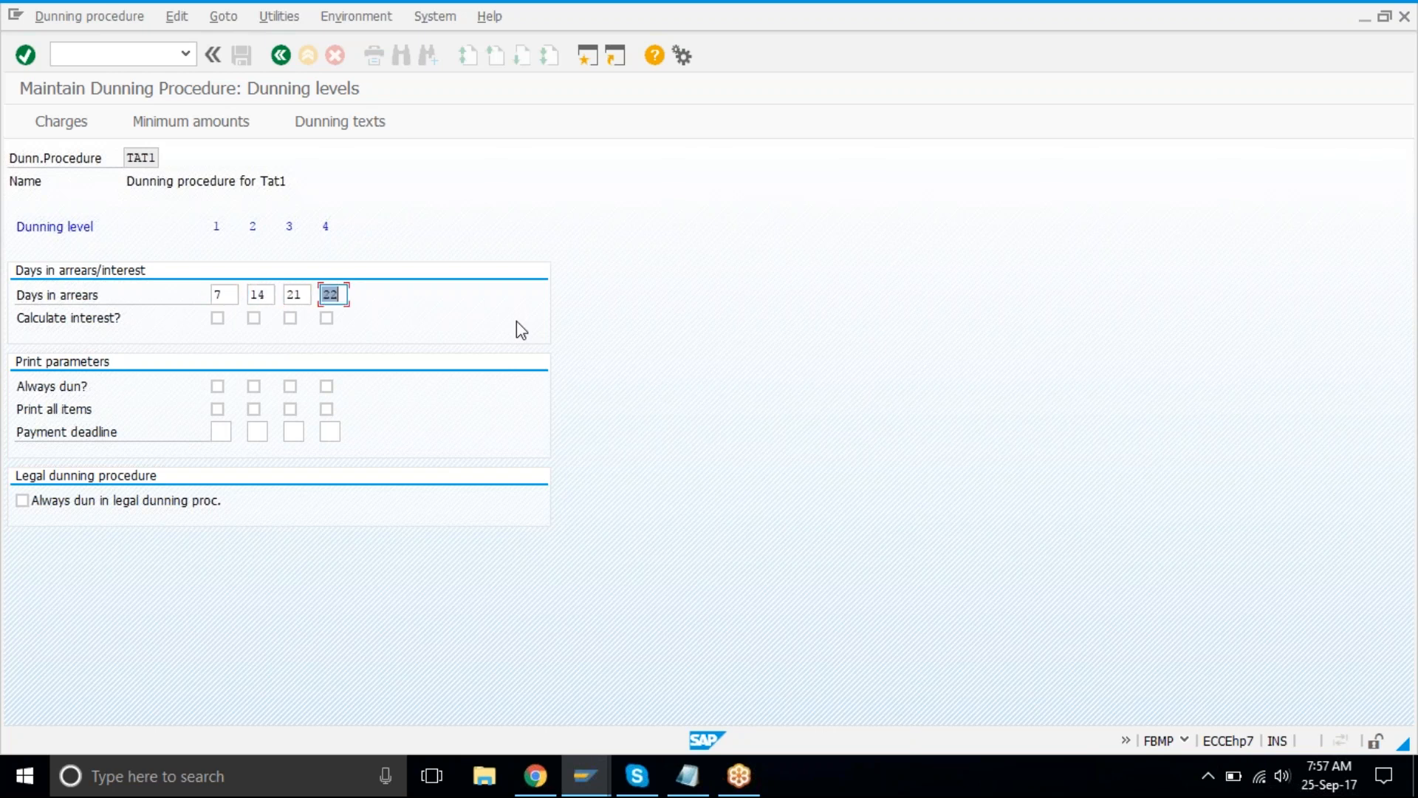
text(28)
- Enable interest calculation for dunning levels 3 and 4
key(Tab)
key(Tab)
key(shift+Tab)
key(Tab)
key(Tab)
key(space)
key(Tab)
key(space)
click(327, 226)
click(253, 229)
click(339, 294)
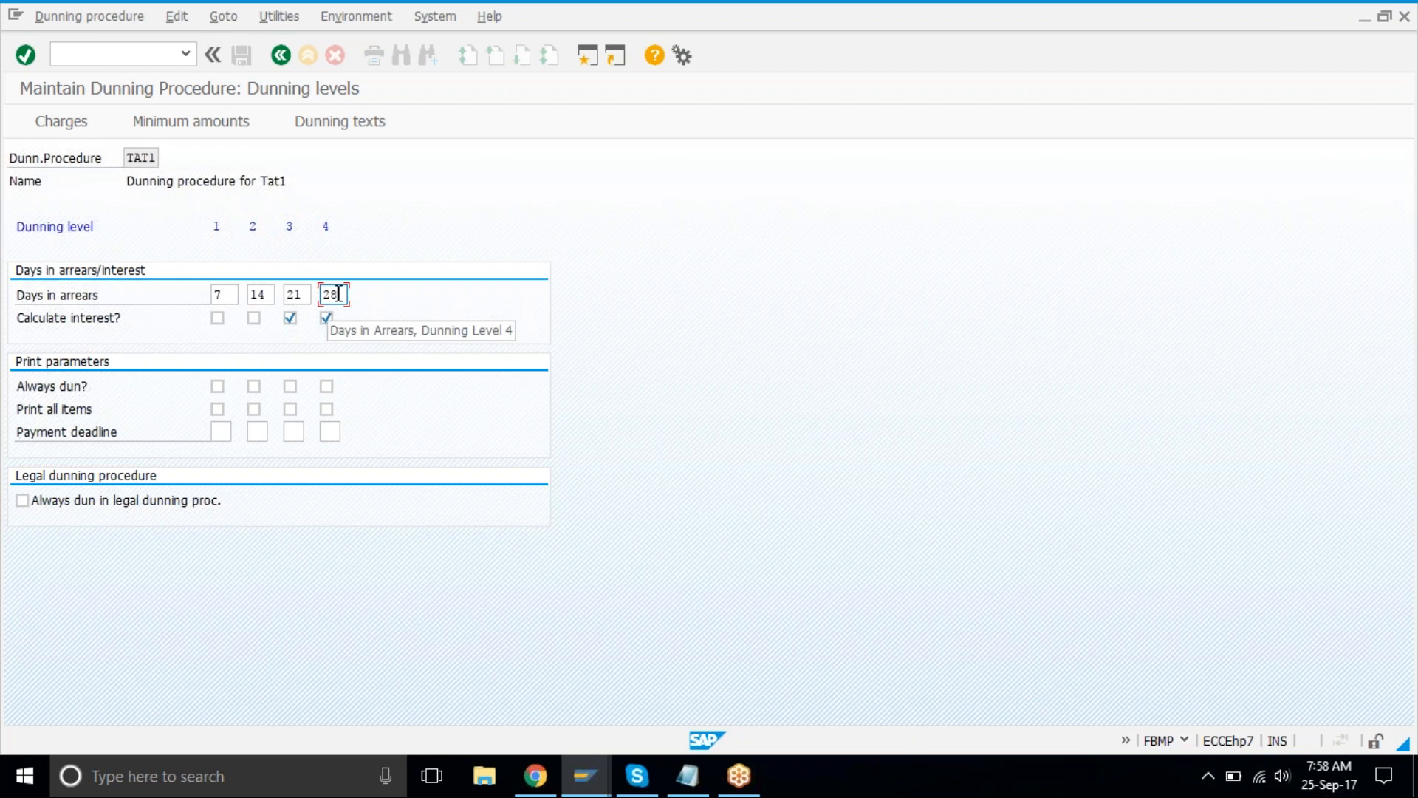
click(297, 294)
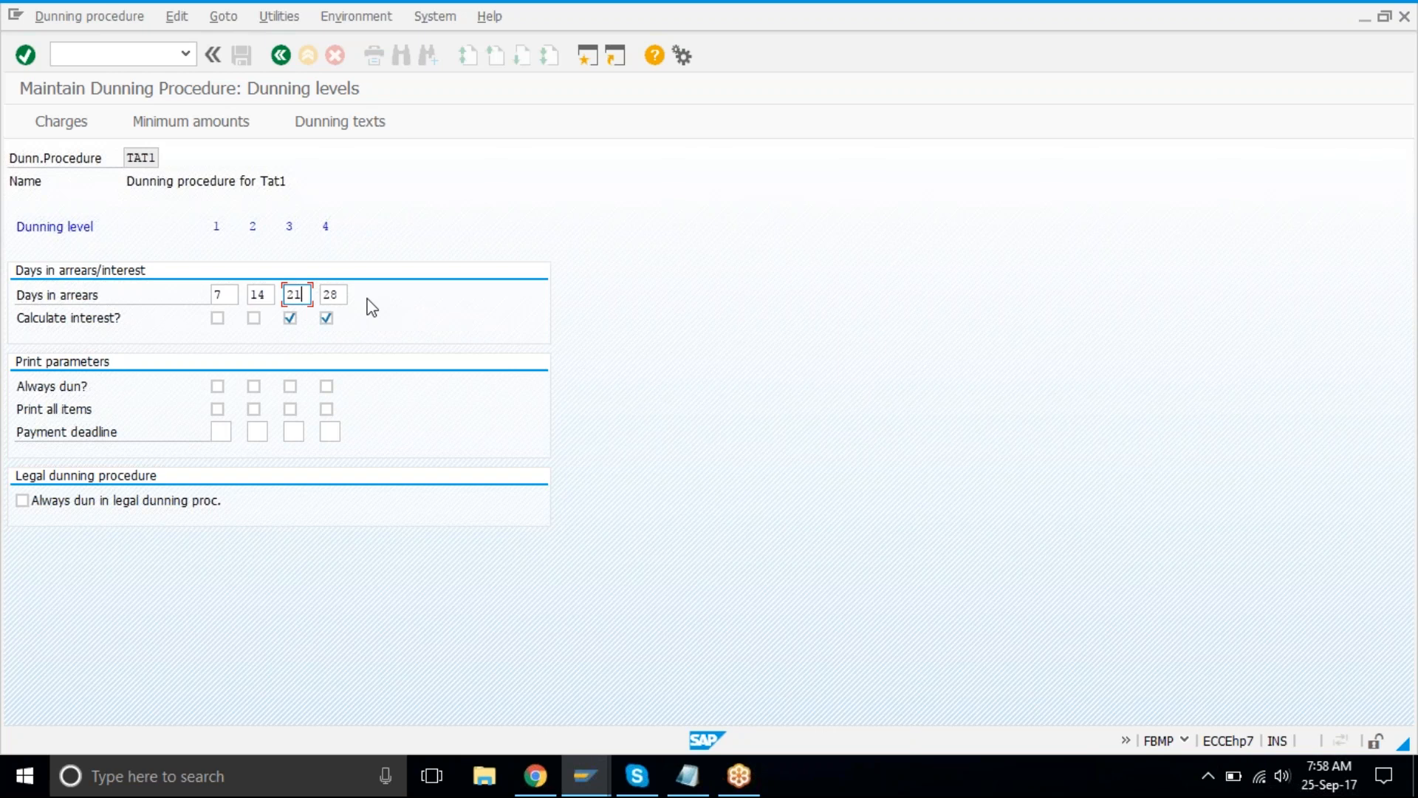
- Enable Always dun for all four dunning levels and Print all items for levels 1 to 3
click(218, 385)
click(253, 386)
click(290, 385)
click(326, 385)
click(326, 411)
click(292, 411)
click(263, 410)
click(217, 409)
click(327, 409)
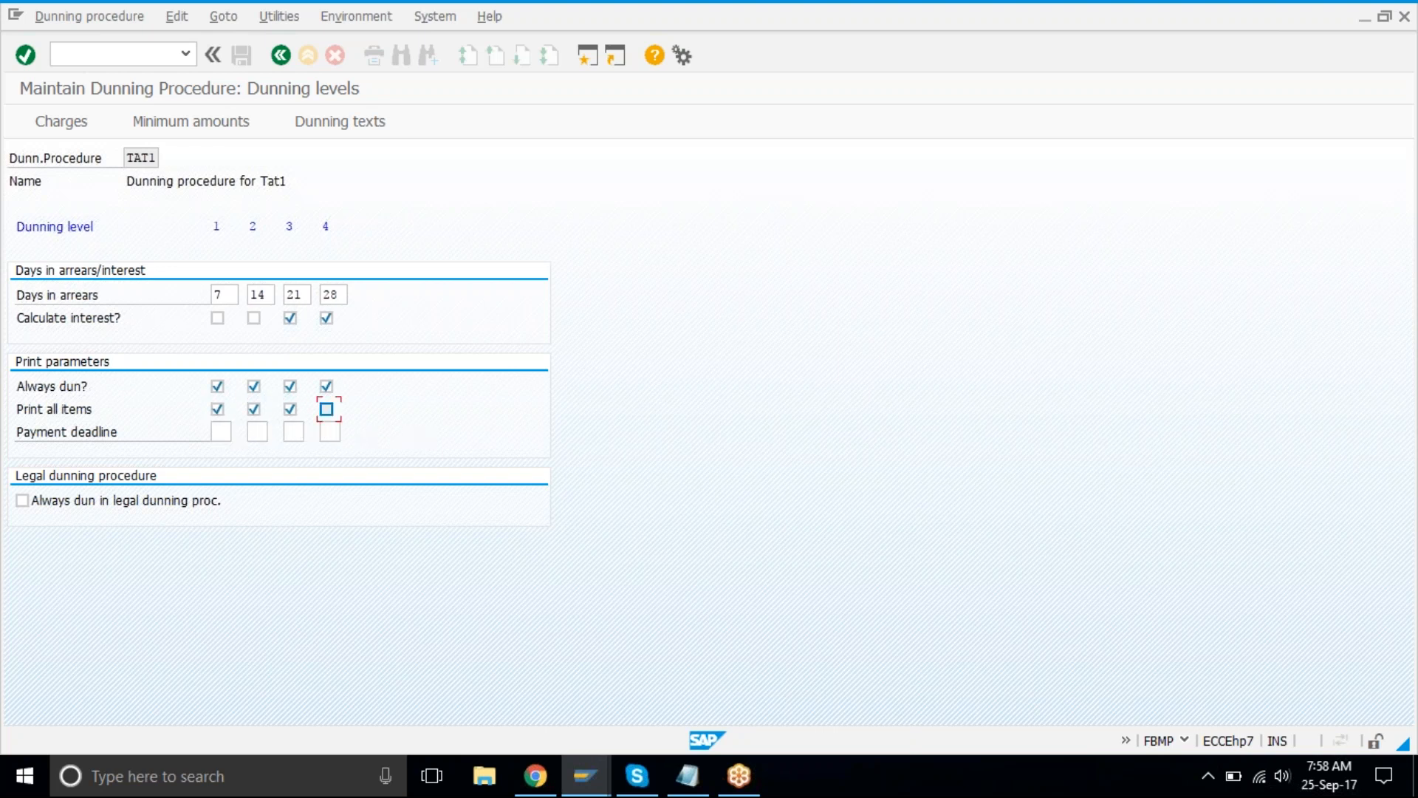
click(162, 502)
key(Tab)
- Open the procedure's dunning charges in currency USD and enter rows for dunning levels 1 to 4
click(78, 130)
text(usd)
key(Return)
text(1)
key(Down)
text(2)
key(Down)
text(3)
key(Down)
text(4)
- Set the starting dunning amount of the charges to 100 for each of the four dunning levels
click(156, 273)
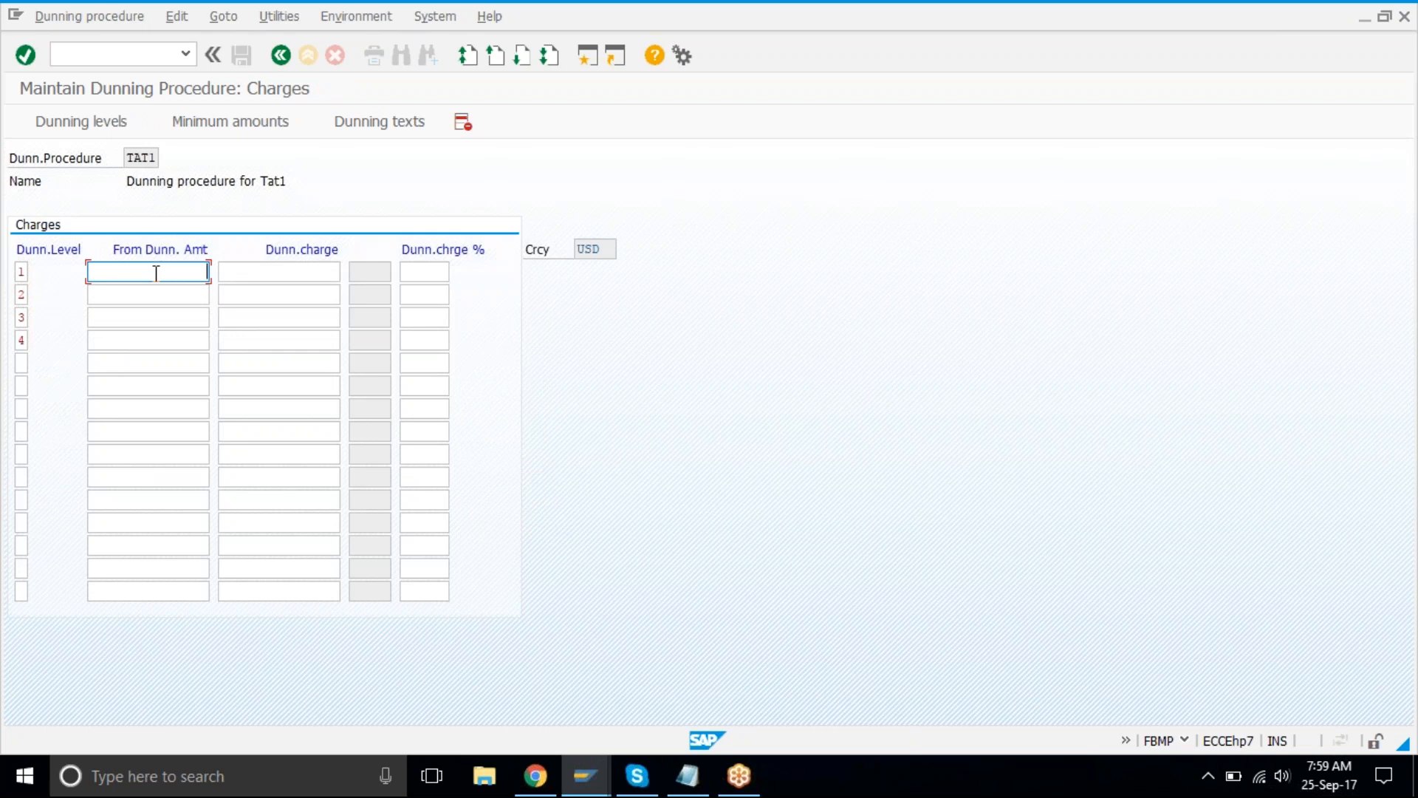
text(100)
key(Down)
text(100)
key(Down)
text(100)
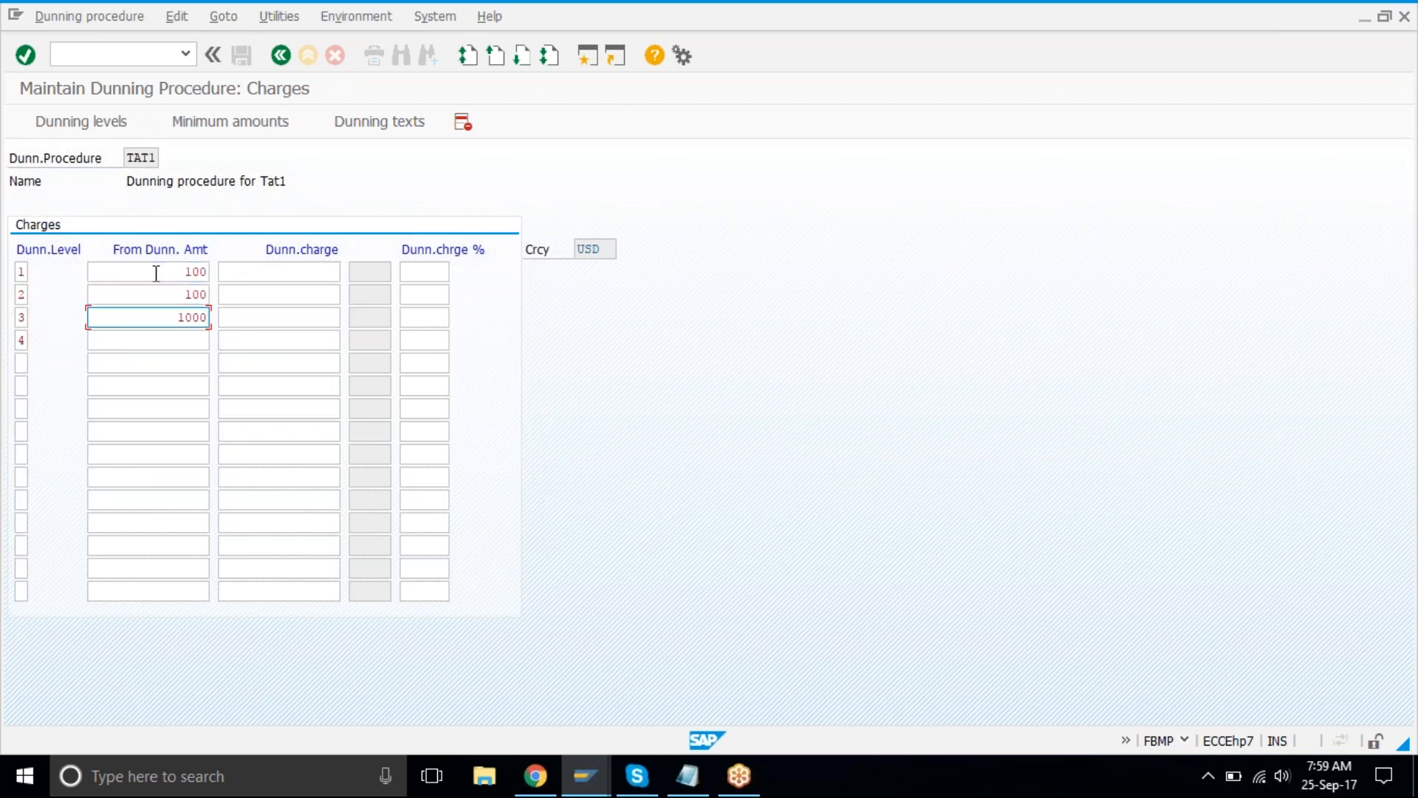
key(Down)
text(100)
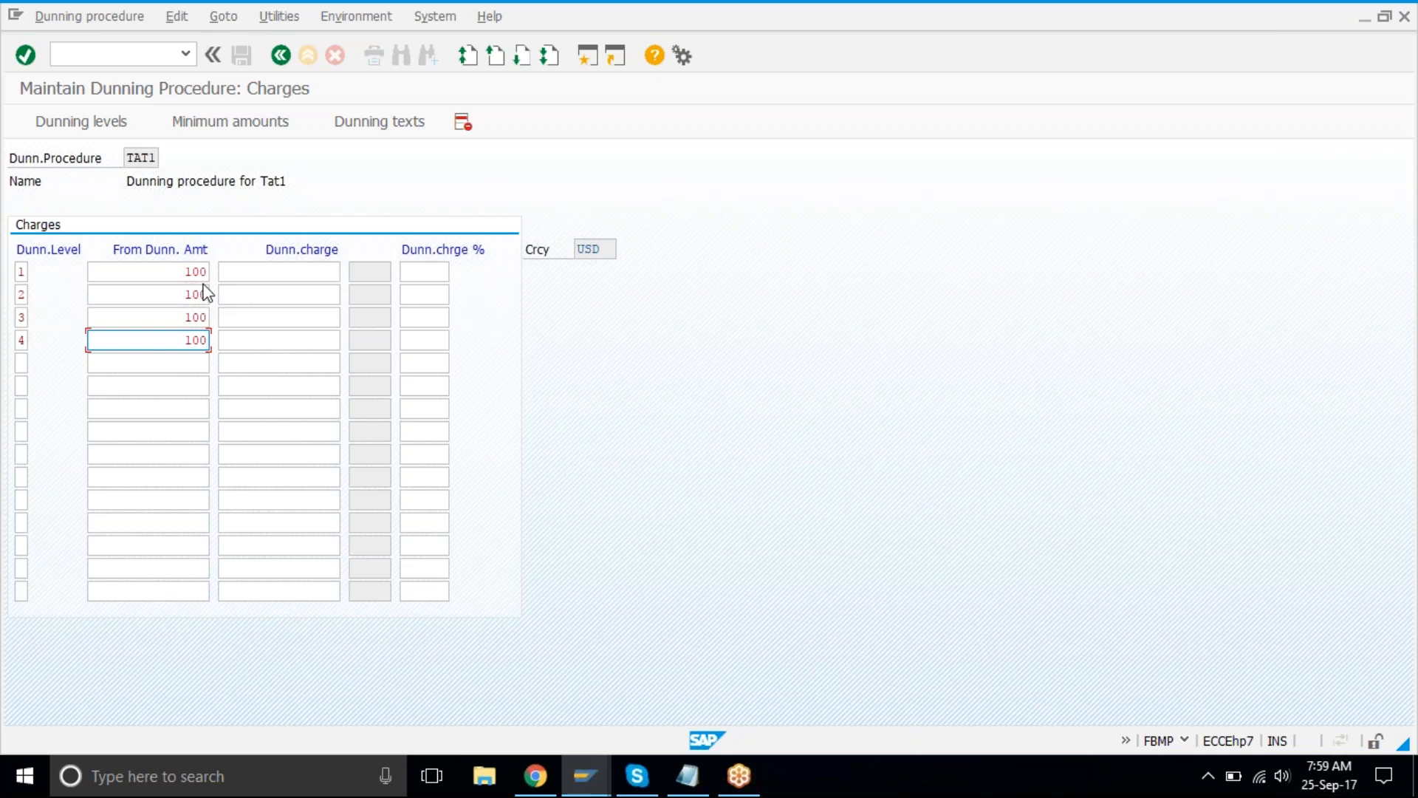
- Enter fixed dunning charges of 10, 20, 30 and 40 for levels 1 to 4 and confirm the charges
click(305, 271)
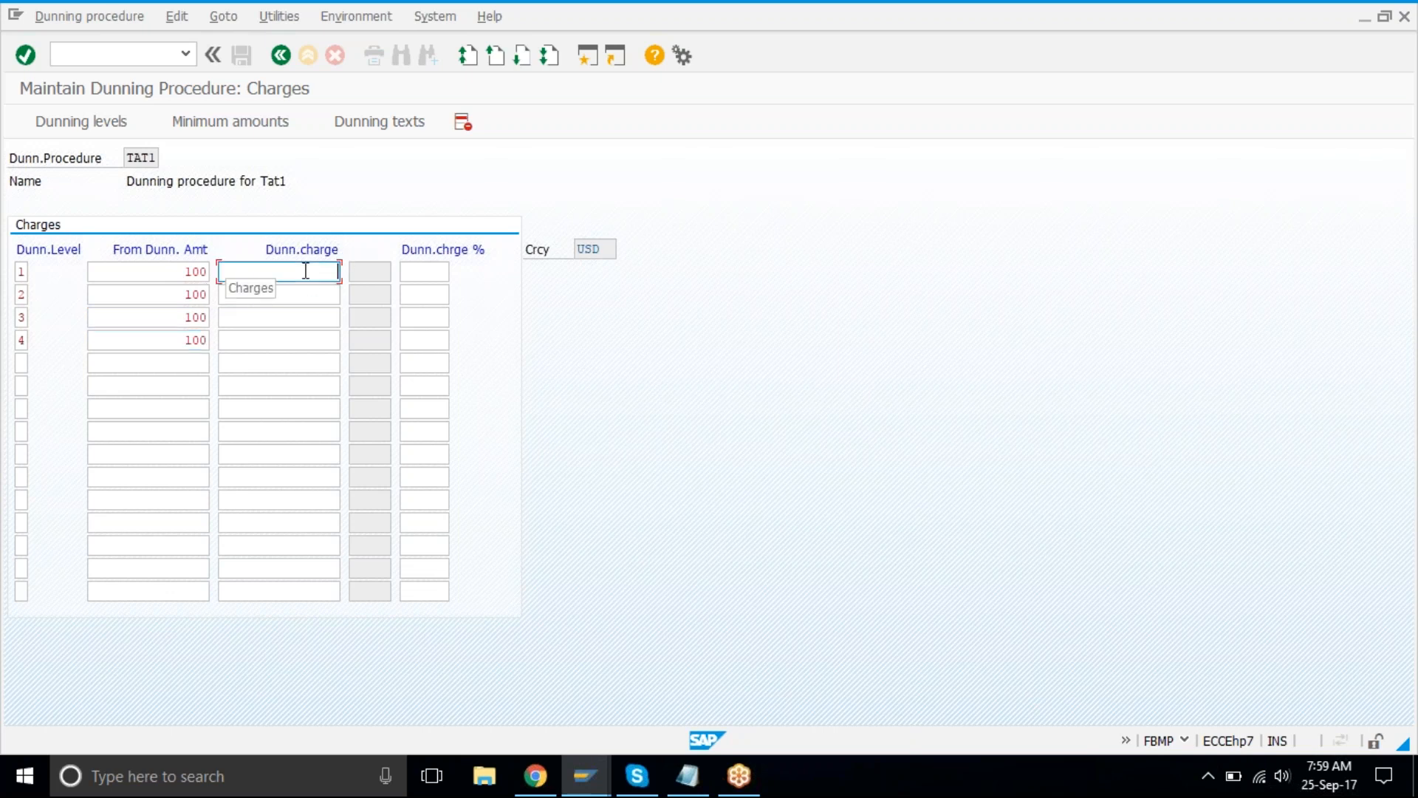
click(414, 274)
click(226, 279)
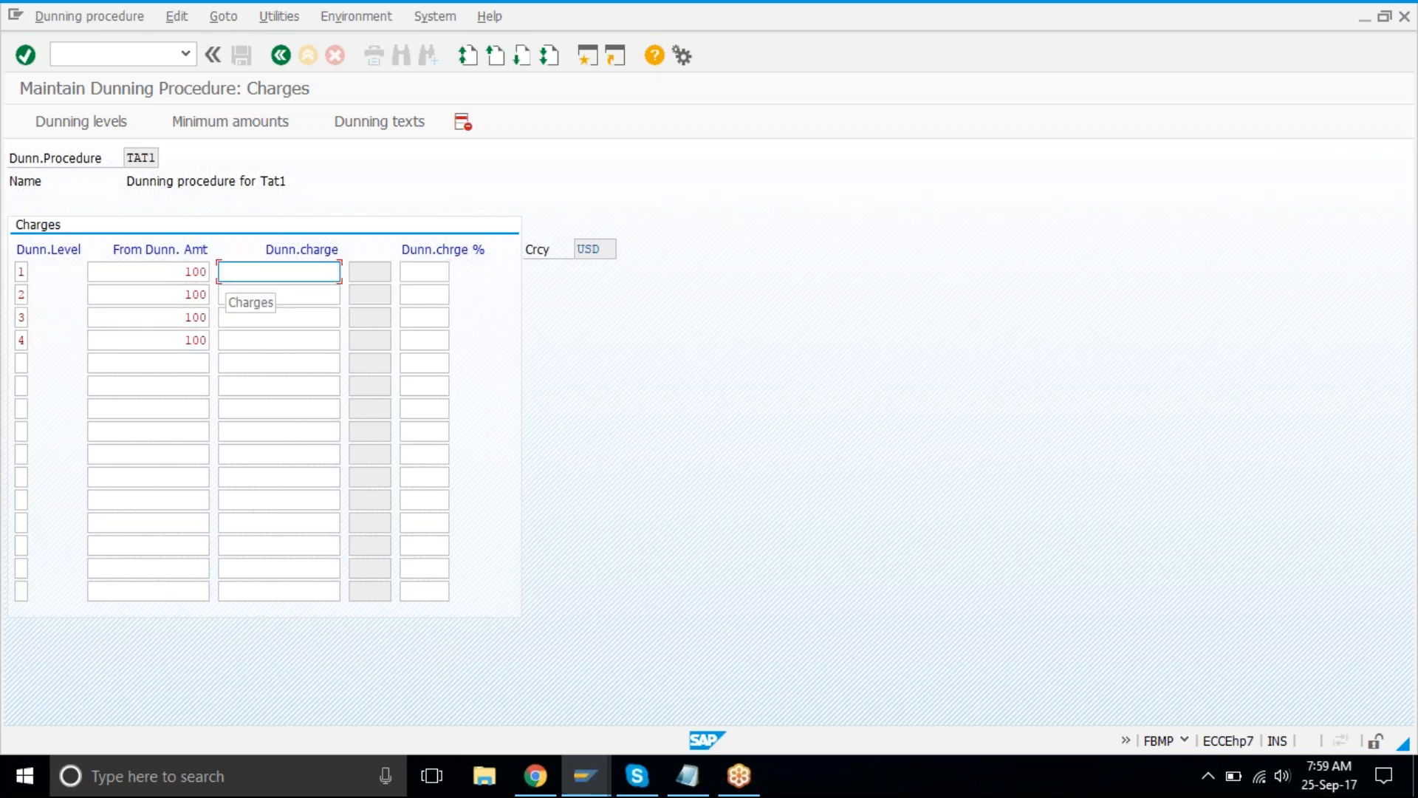
click(428, 275)
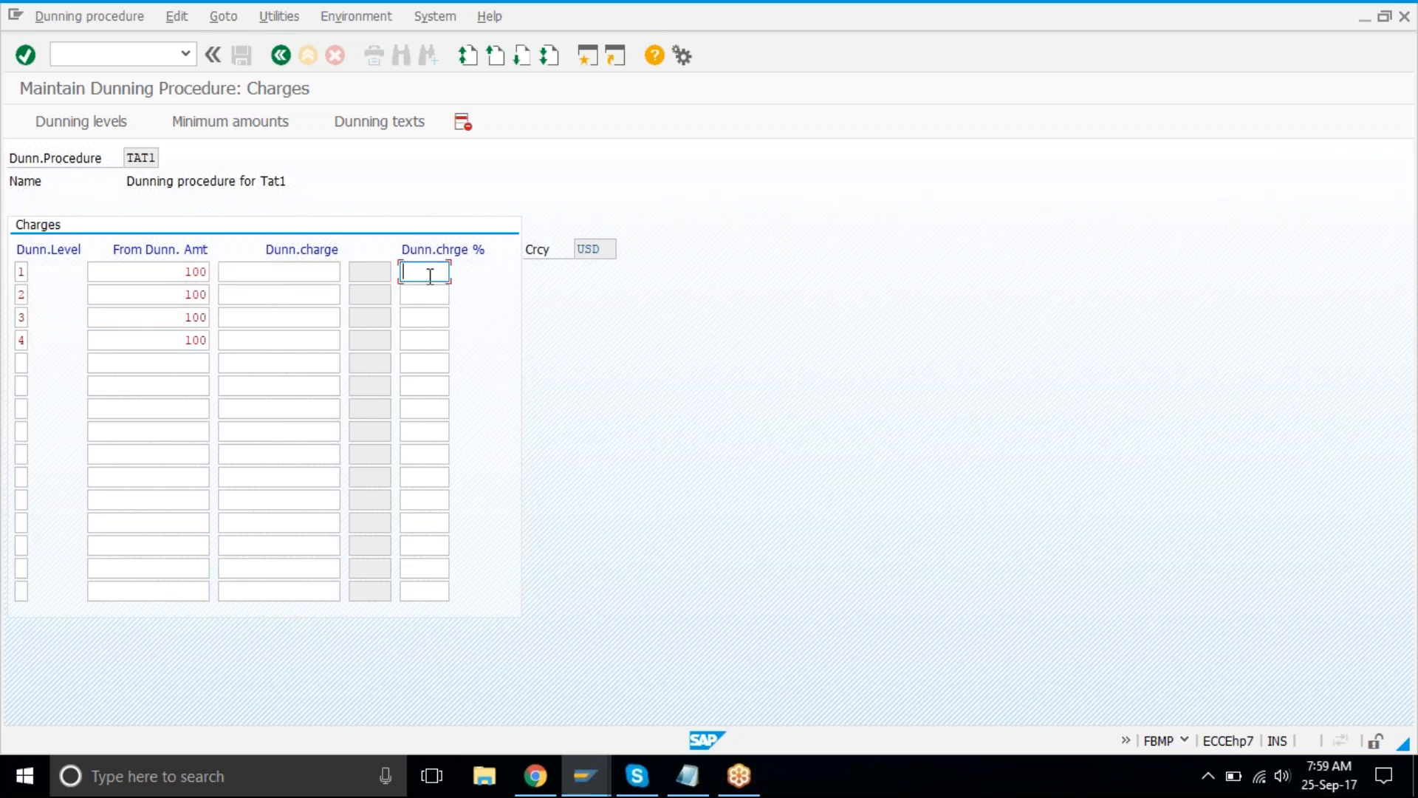
click(280, 270)
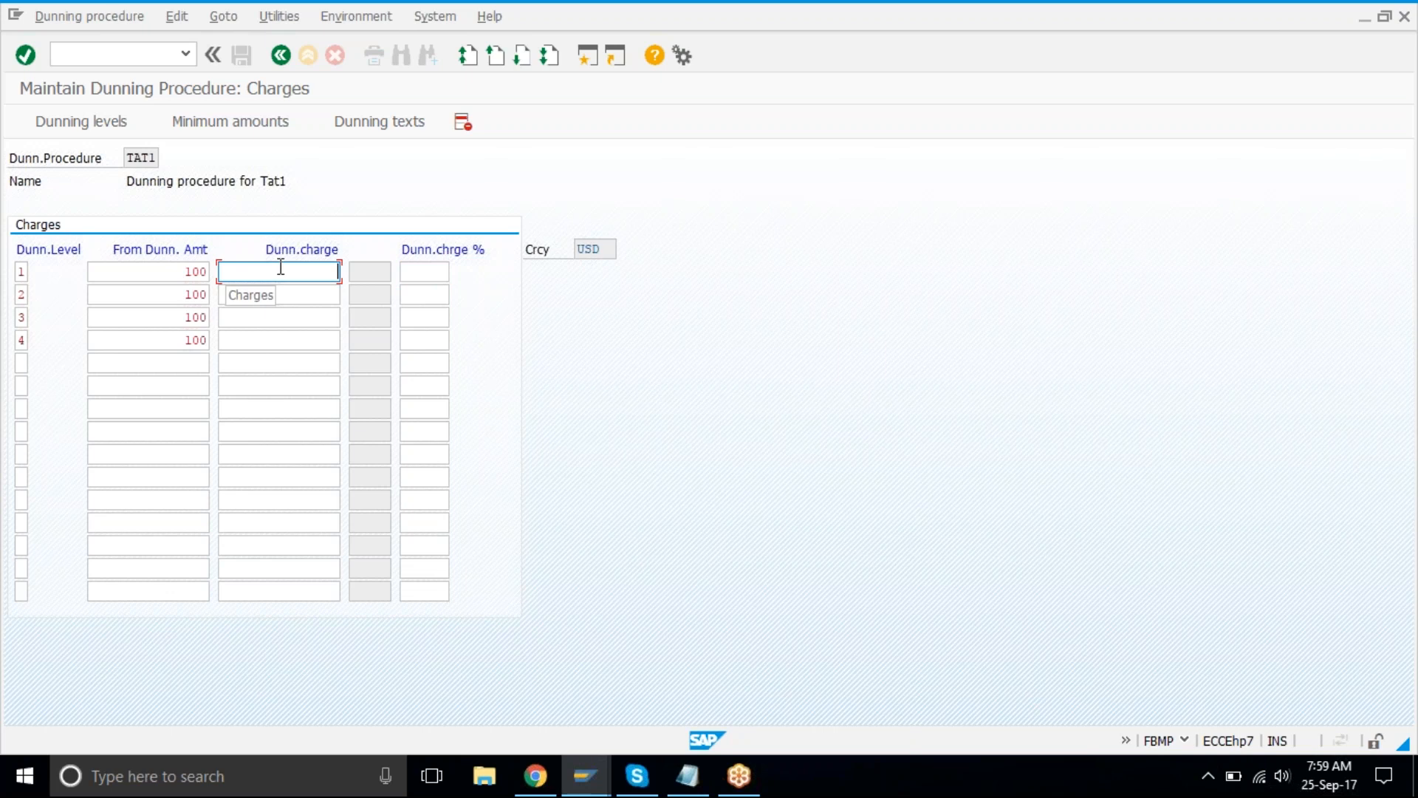
text(10)
key(Down)
text(20)
key(Down)
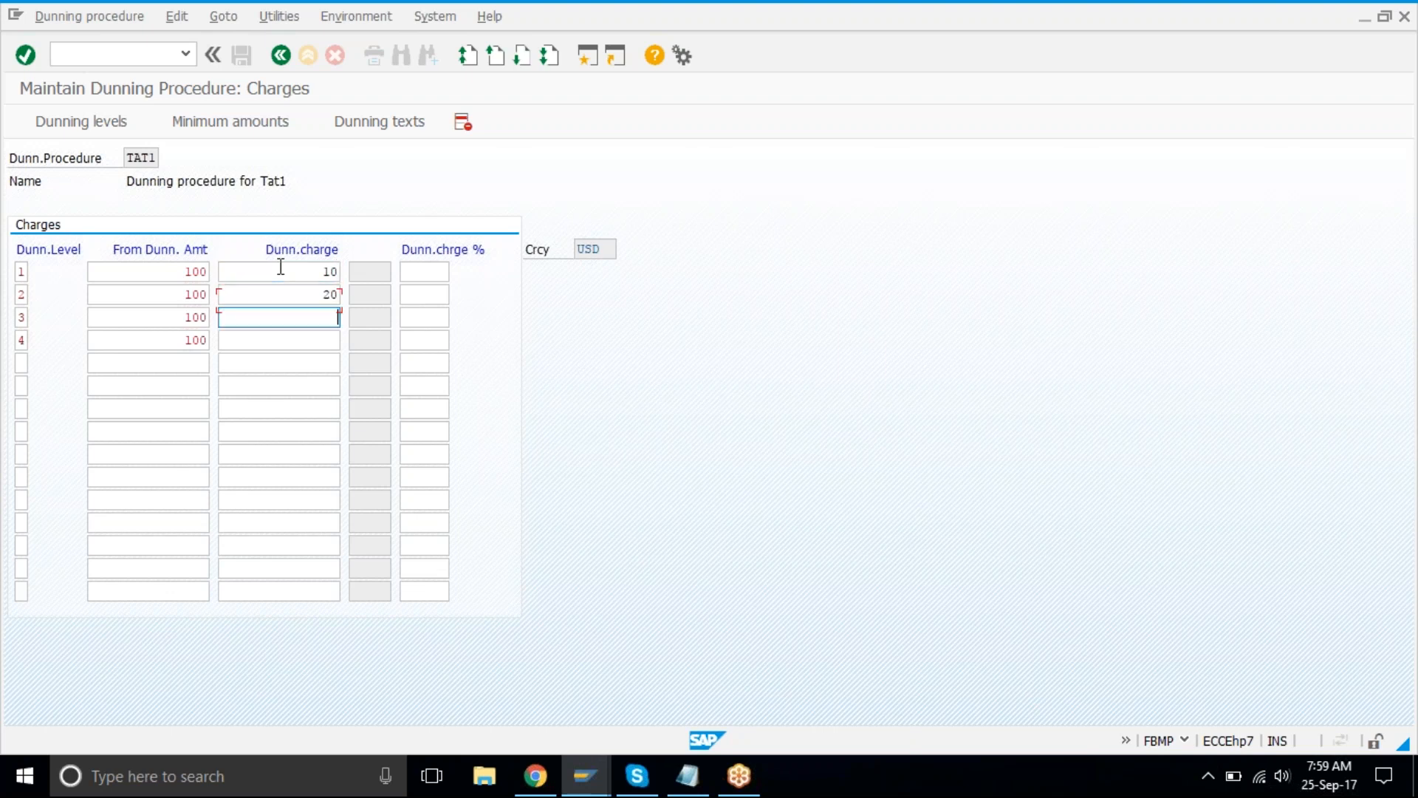
text(30)
key(Down)
text(40)
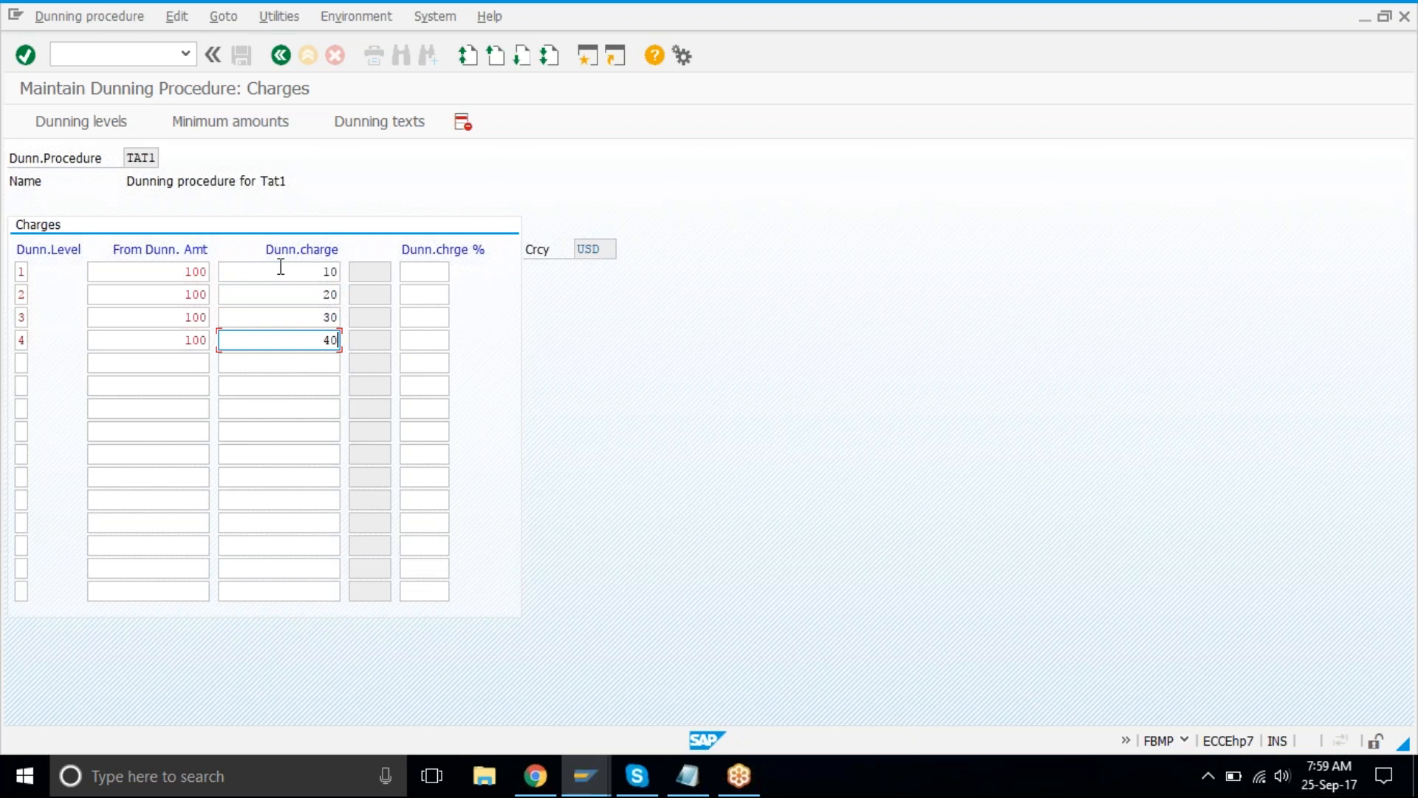
key(Return)
click(281, 276)
click(289, 296)
click(294, 317)
click(305, 359)
click(300, 342)
click(174, 184)
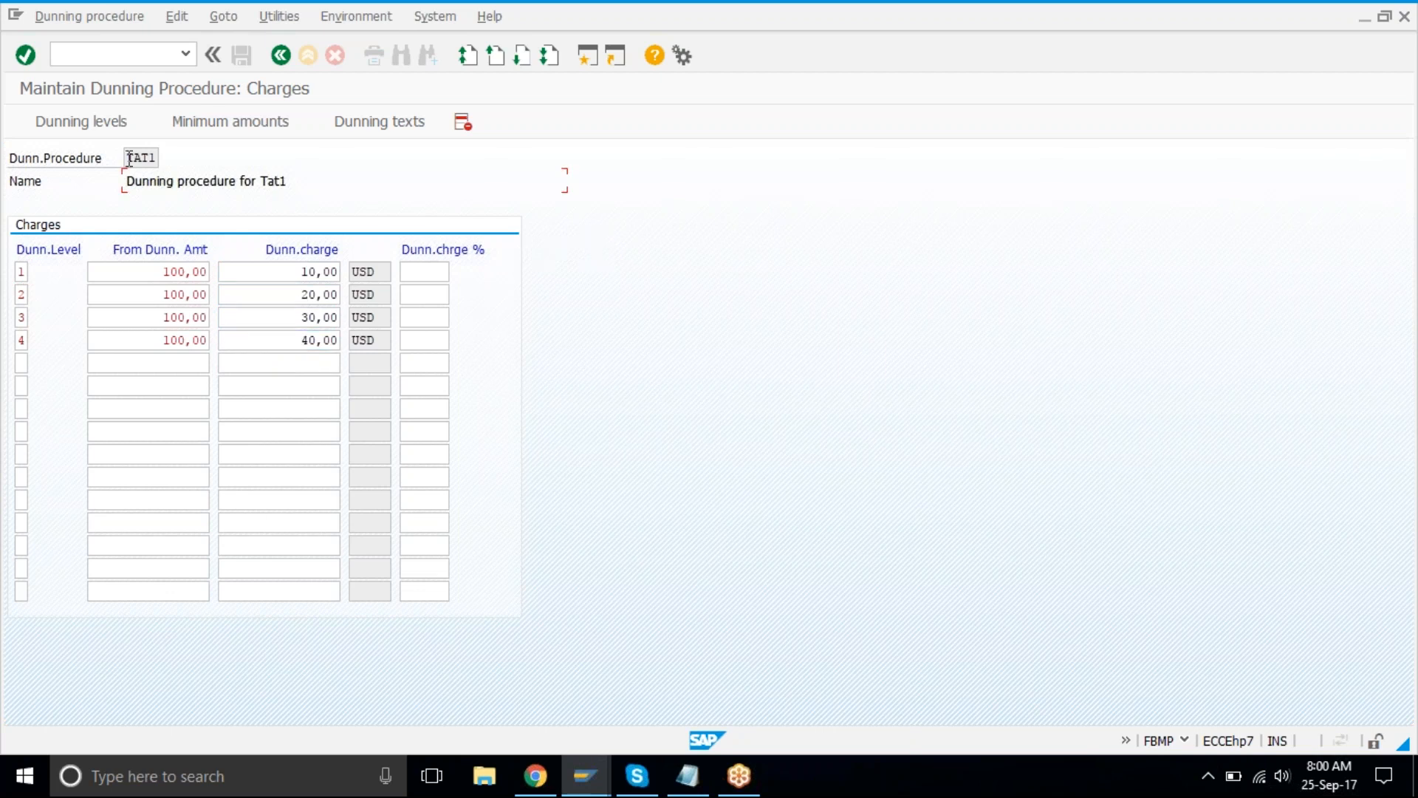
- Open the procedure's minimum amounts in currency USD and enter rows for dunning levels 1 to 4
click(240, 119)
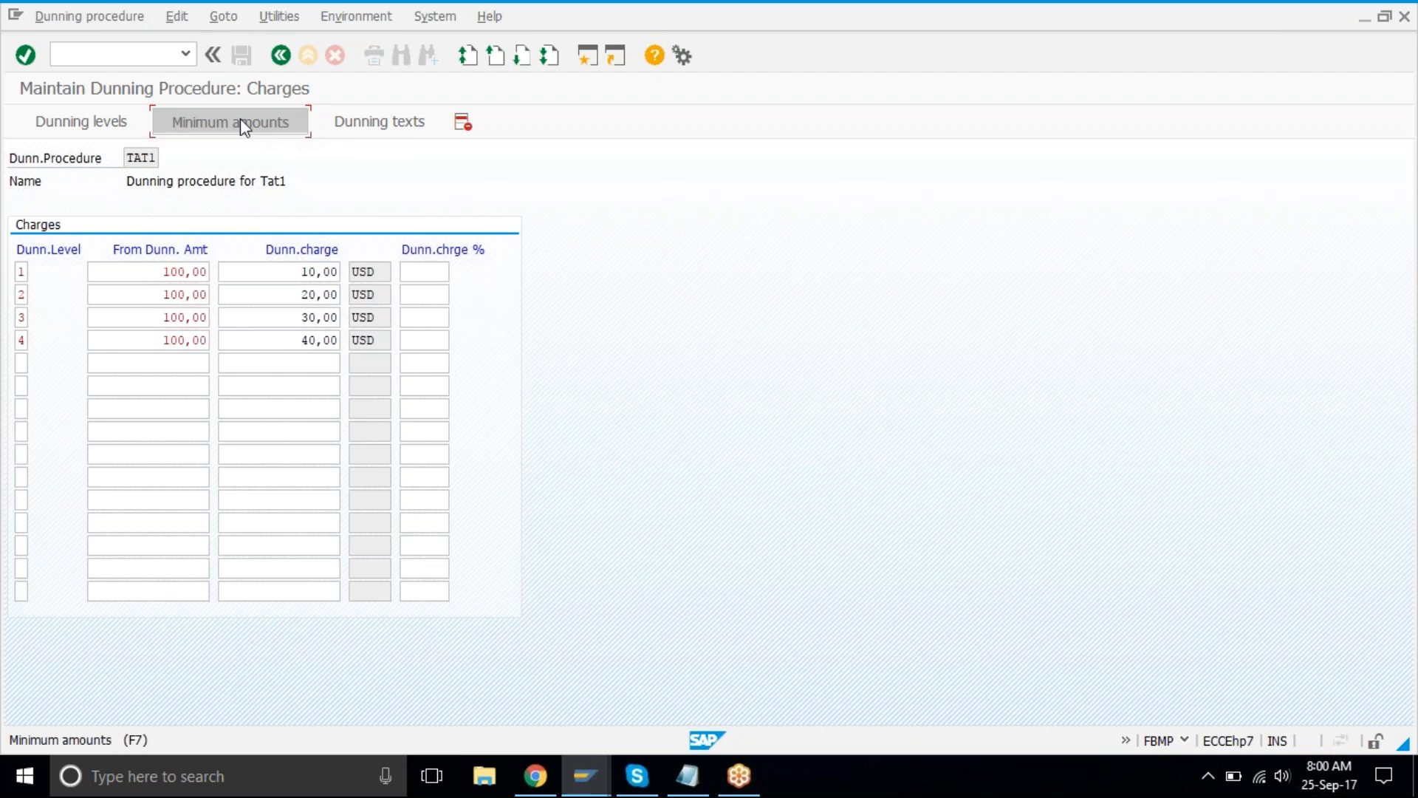
key(Return)
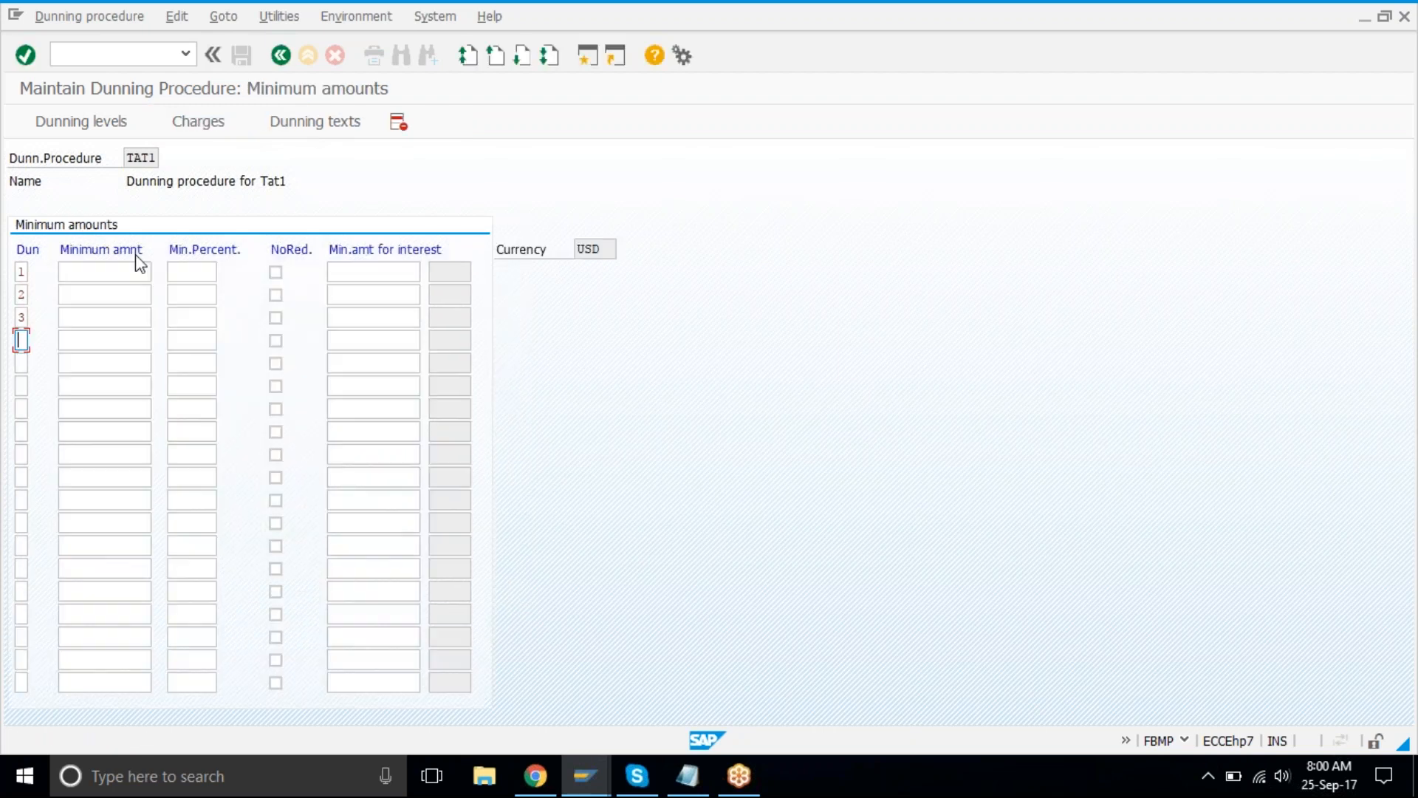
text(4)
- Set the minimum amount to 100 for each of the four dunning levels
click(123, 268)
text(100)
key(Down)
text(100)
key(Down)
text(100)
key(Down)
key(Down)
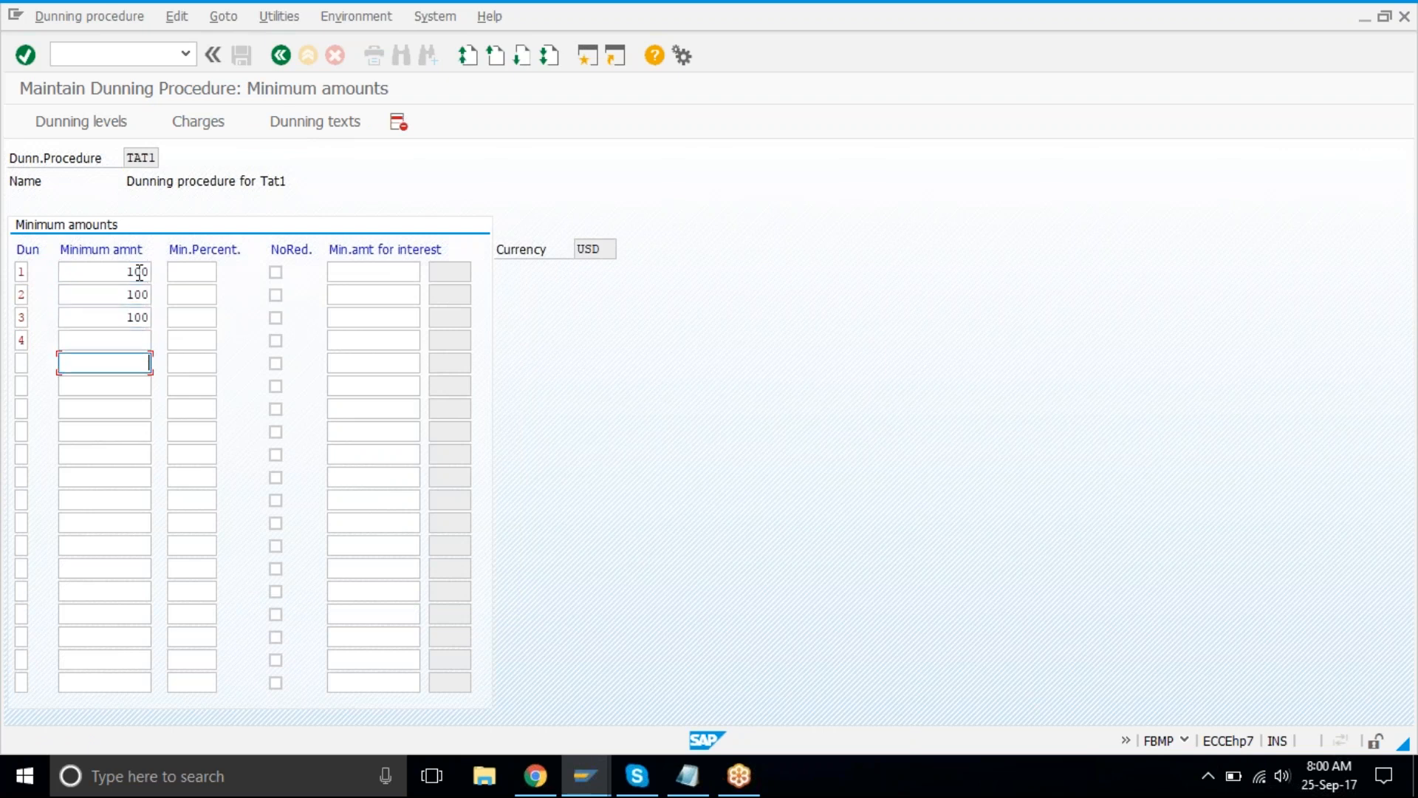
key(Up)
text(100)
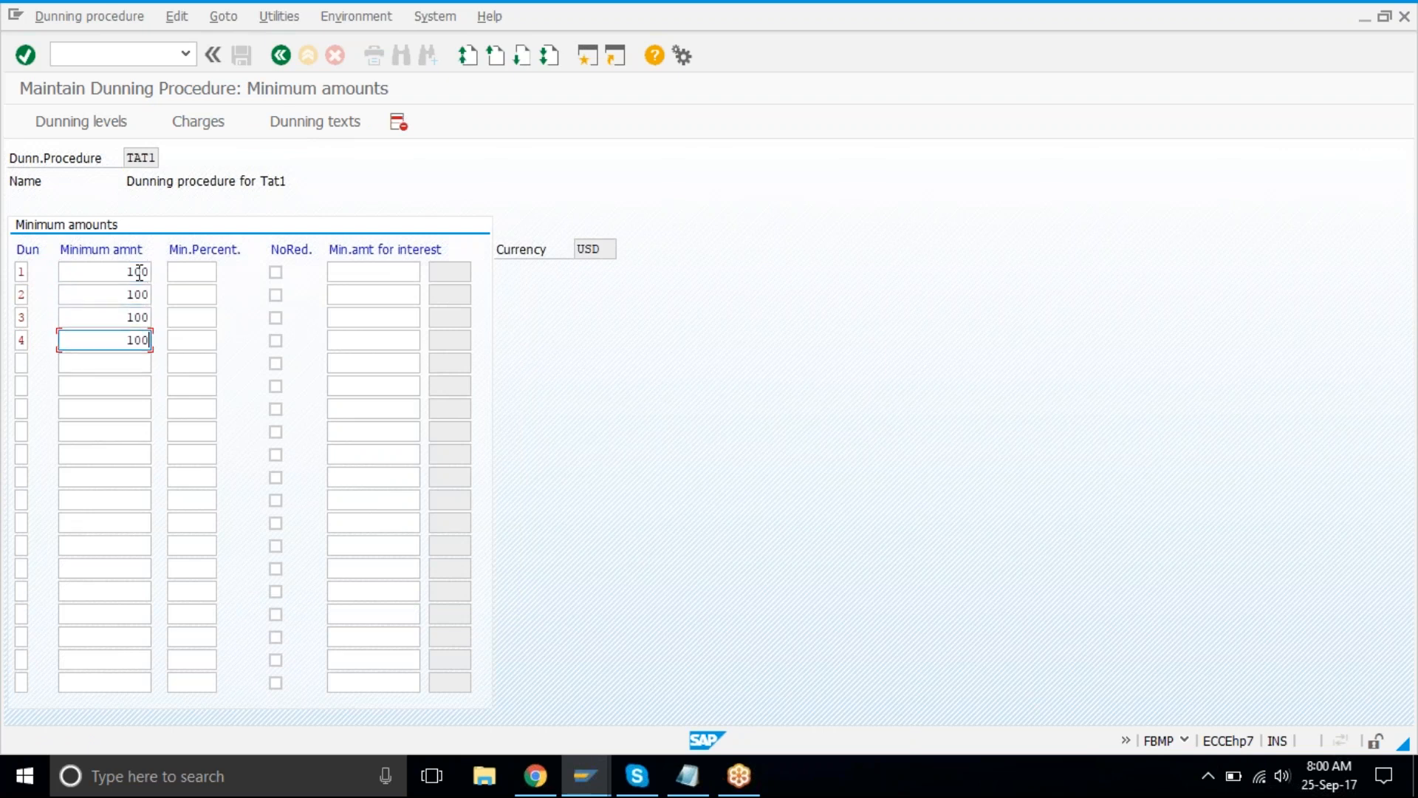
- Set the minimum amounts for interest to 20, 30, 40 and 50 for levels 1 to 4 and confirm the entries
click(398, 272)
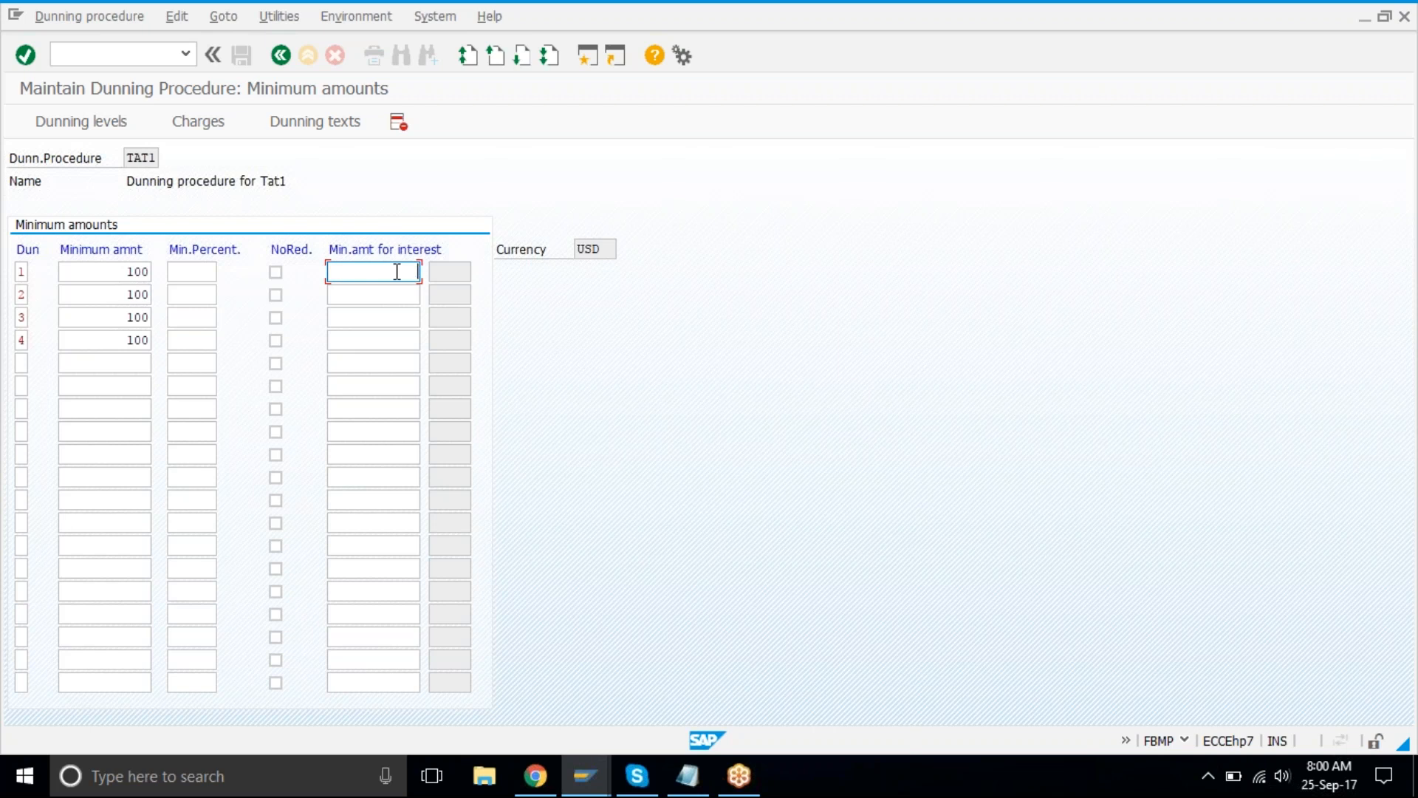
text(20)
key(Down)
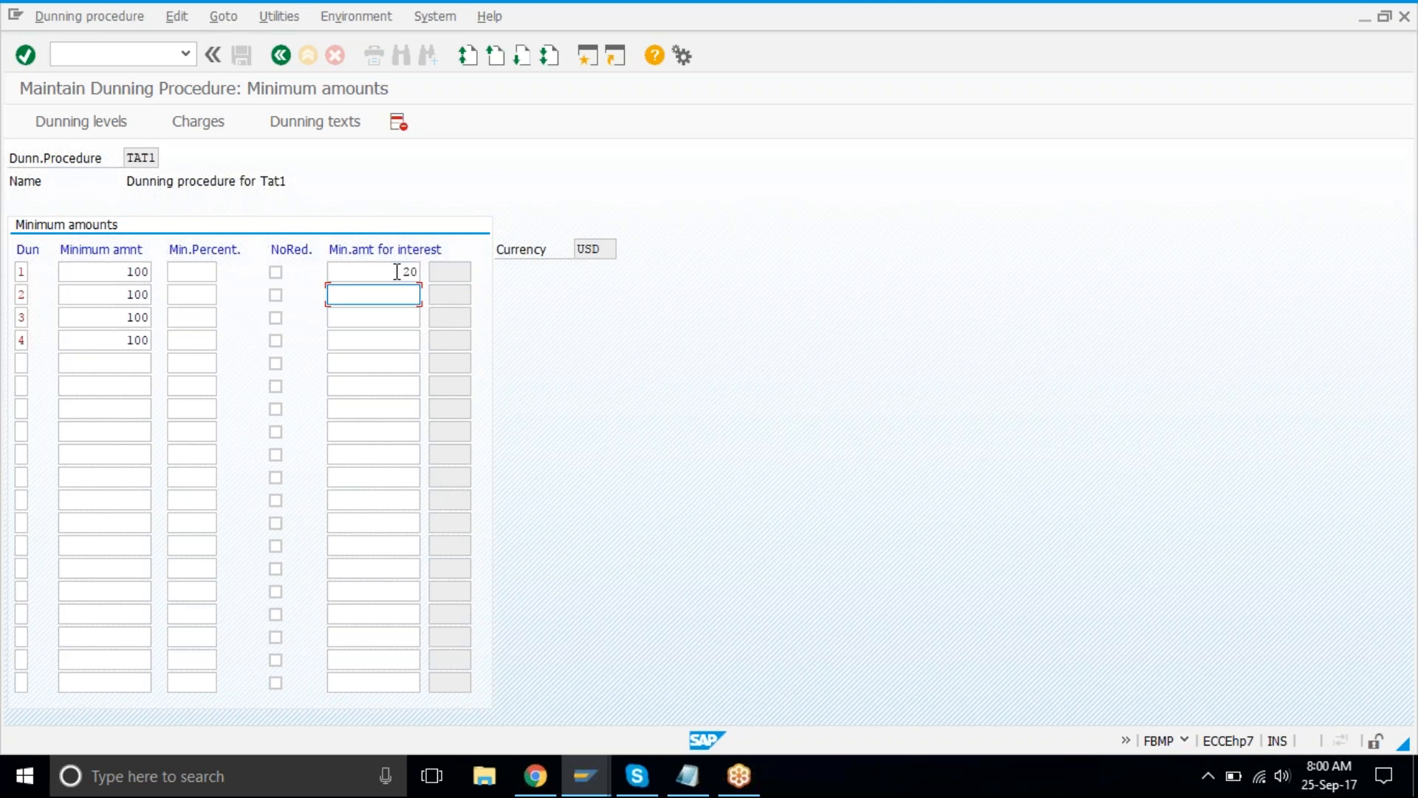
text(30)
text(40)
key(BackSpace)
key(BackSpace)
key(Down)
text(40)
key(Down)
text(50)
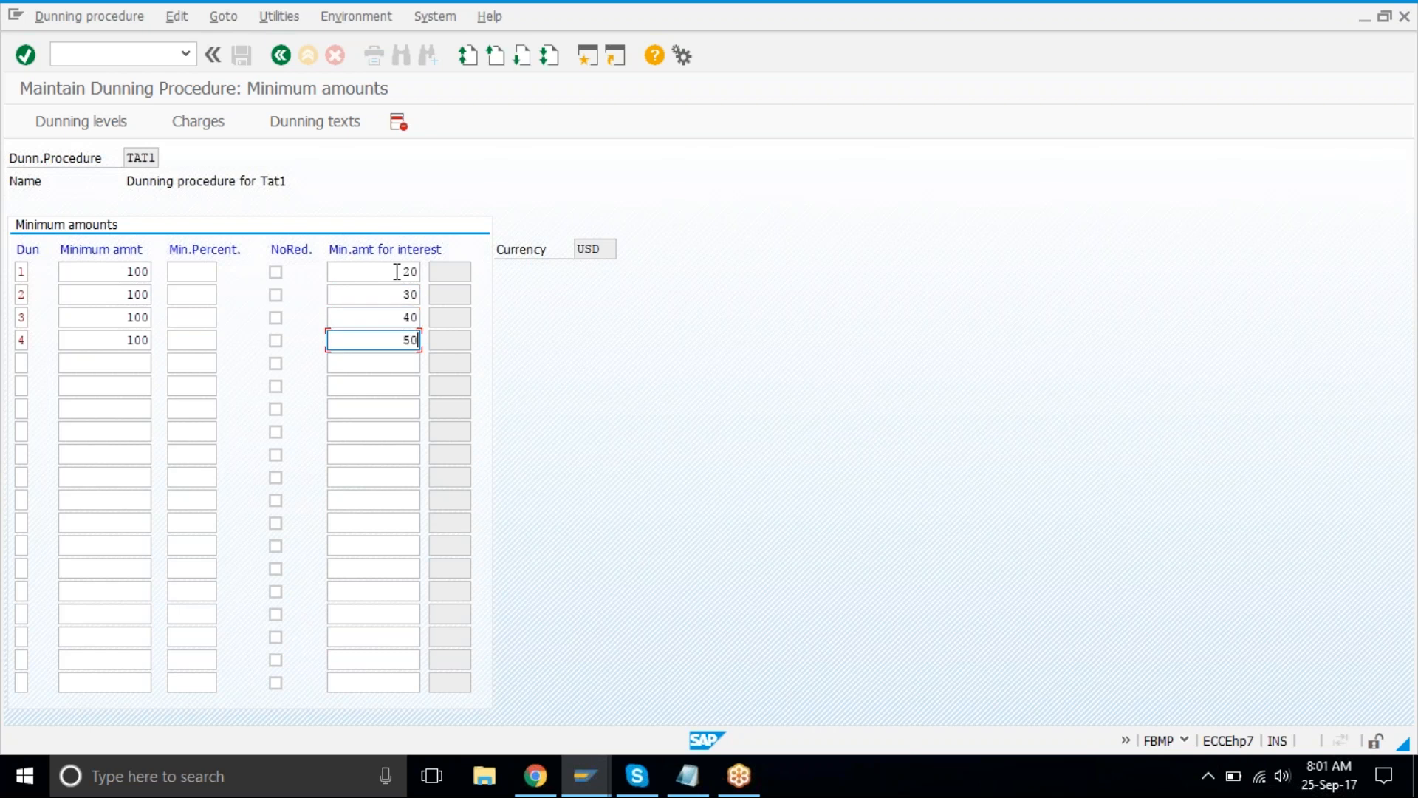
key(Return)
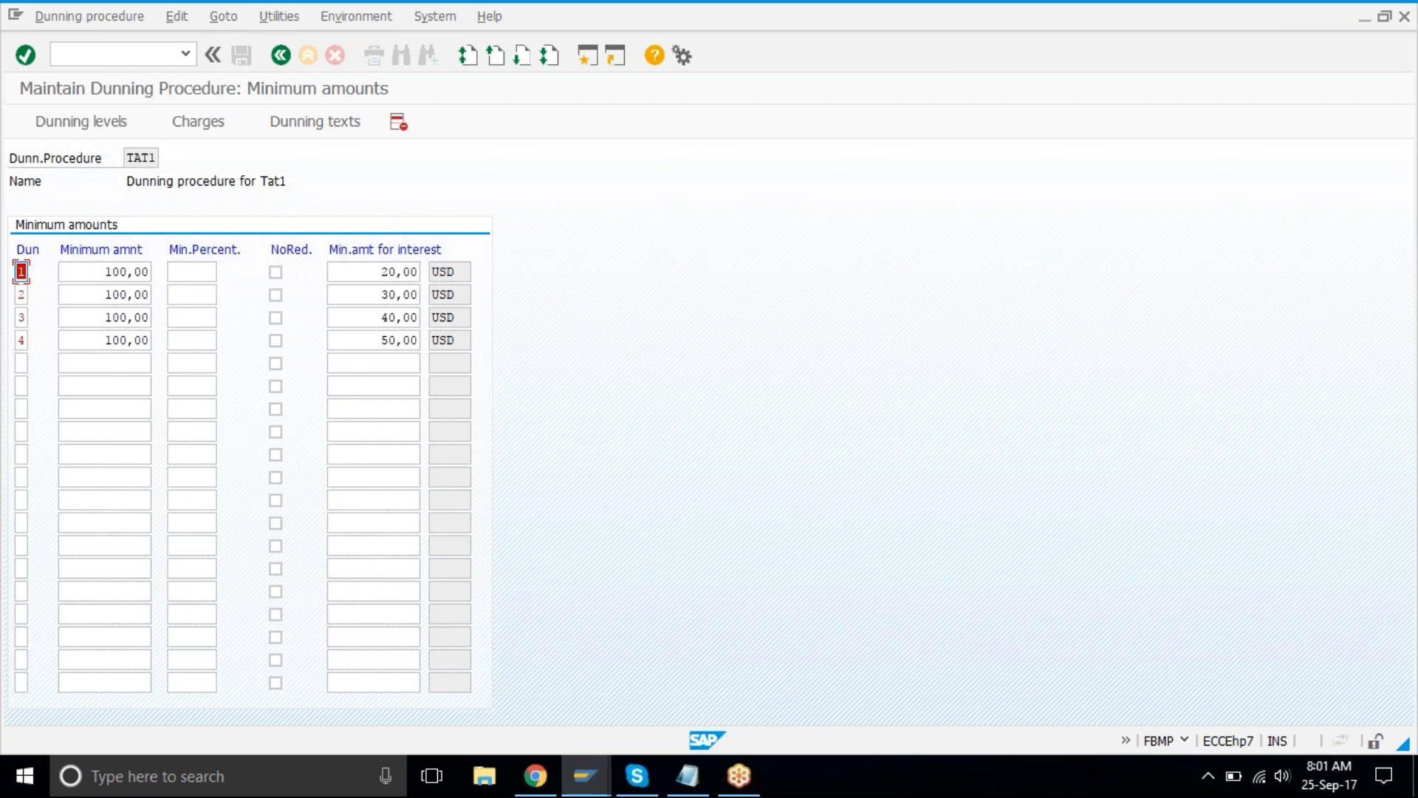
- Request the customer dunning texts for company code TAT1 and add TAT1 as a new company code in the dunning data
click(326, 124)
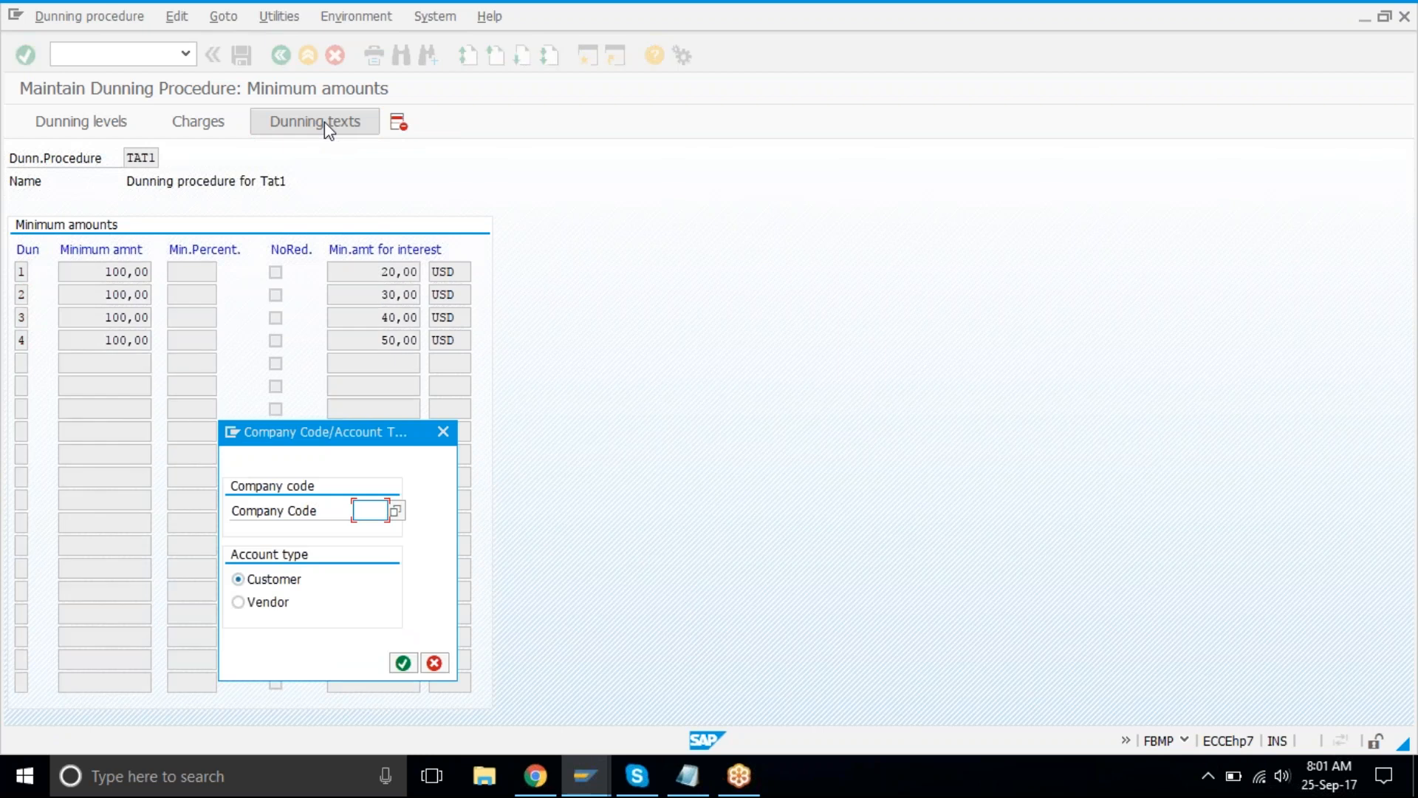
key(Return)
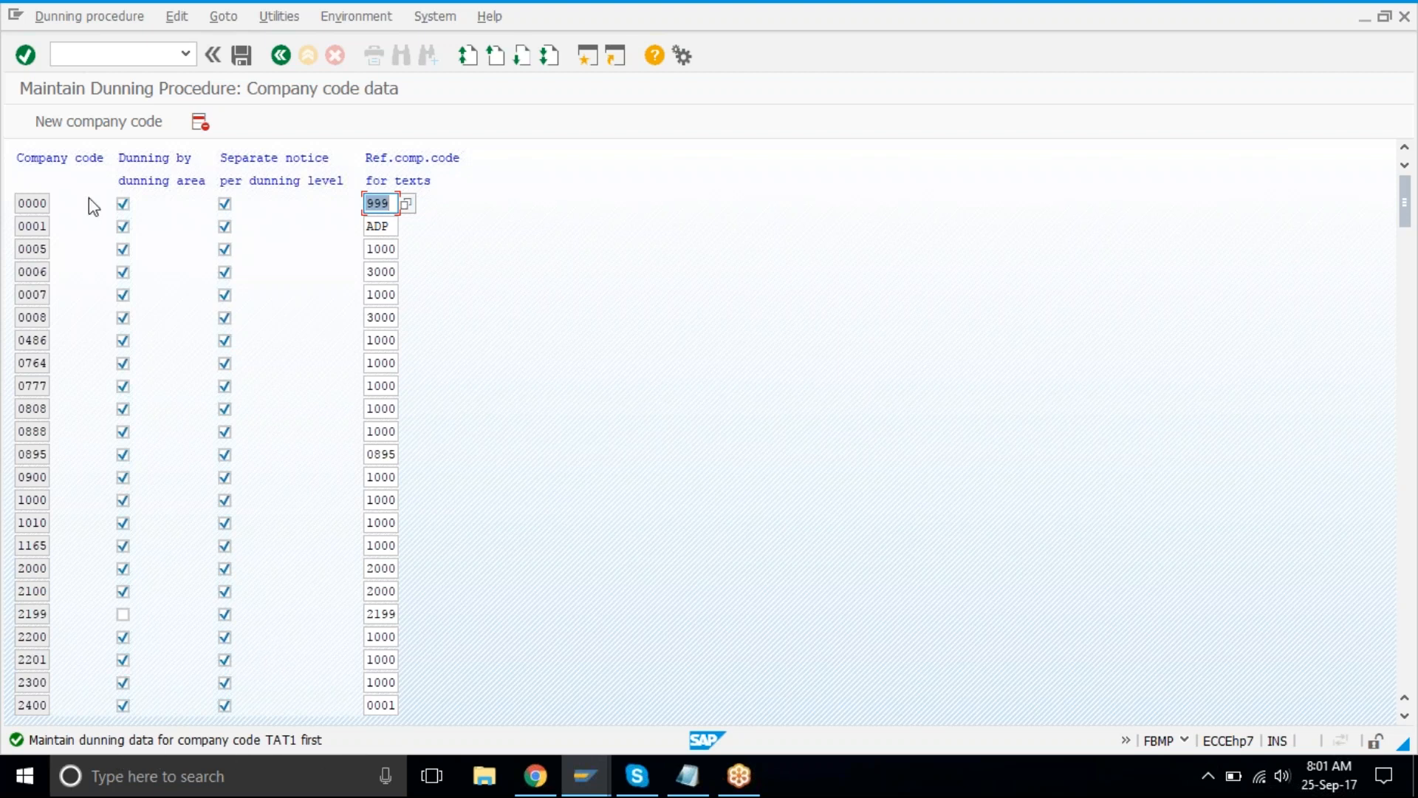
click(93, 133)
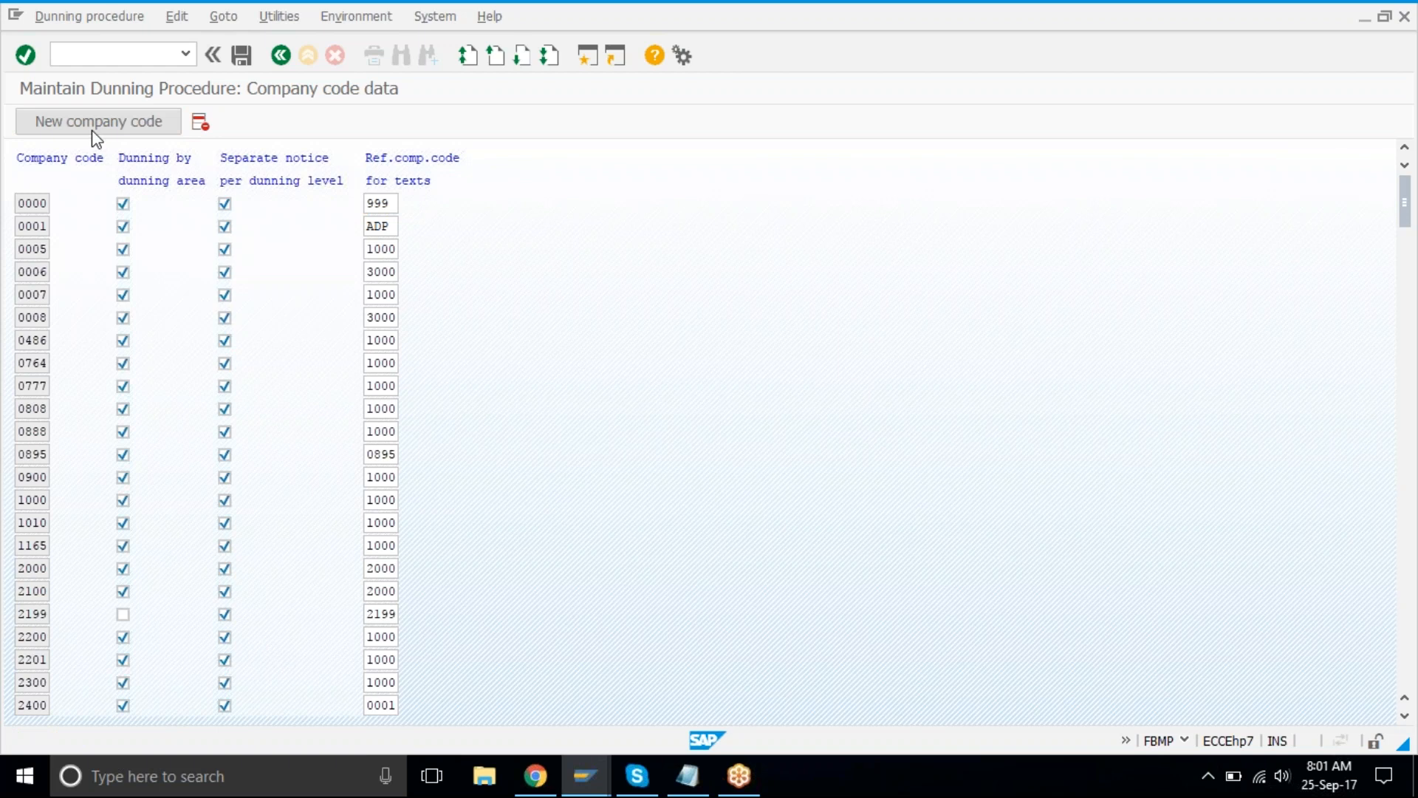
key(Return)
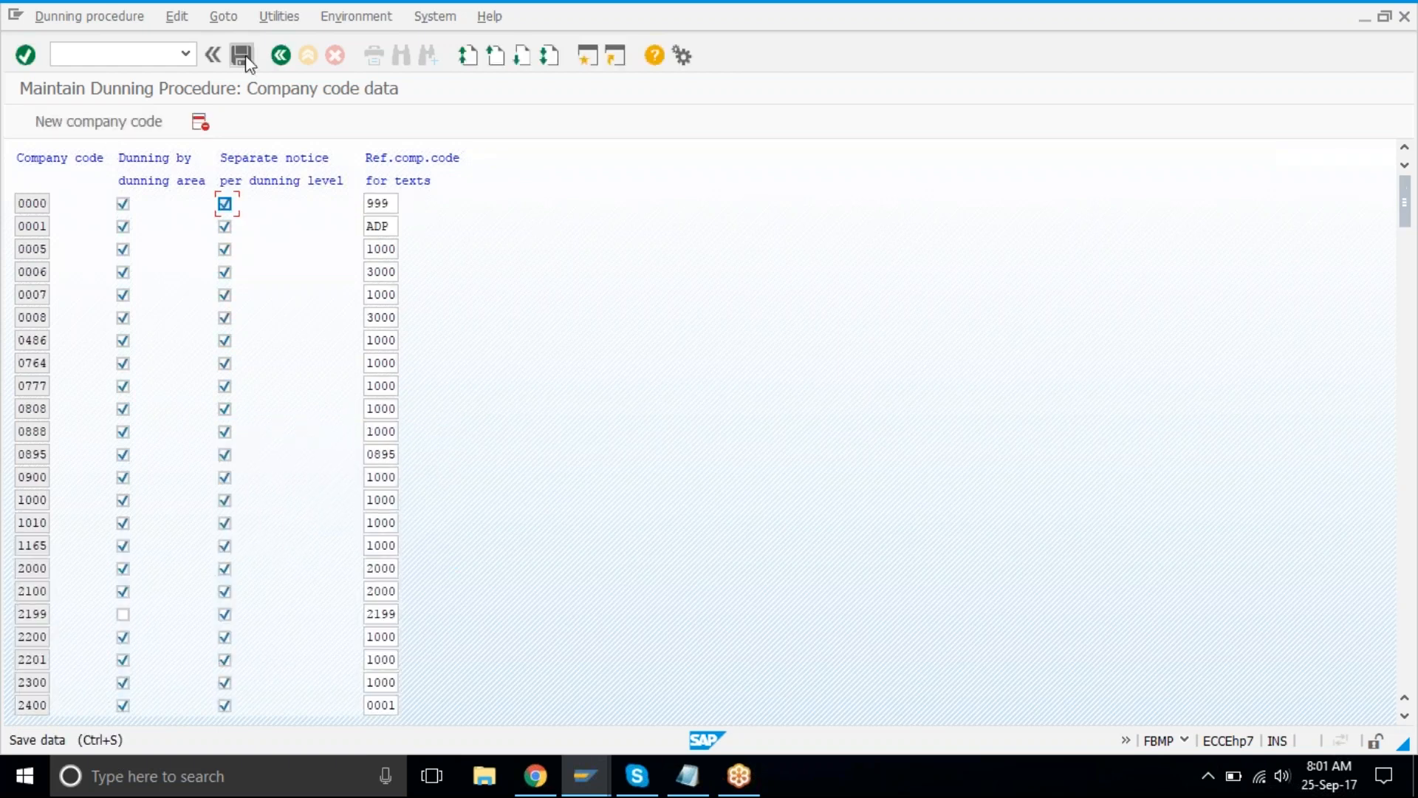
- Save the company code dunning data under the proposed "define business areas" customizing request
click(247, 60)
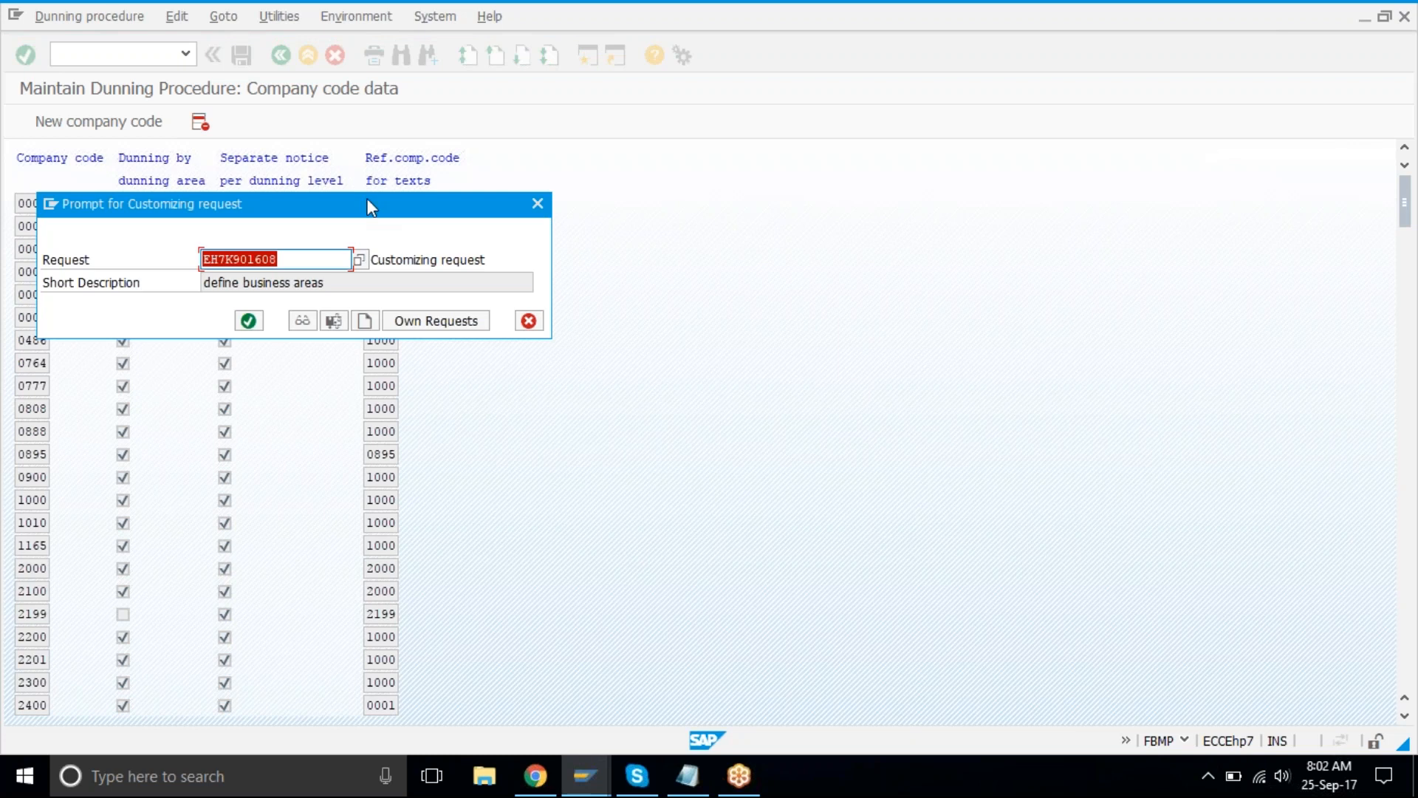
click(255, 326)
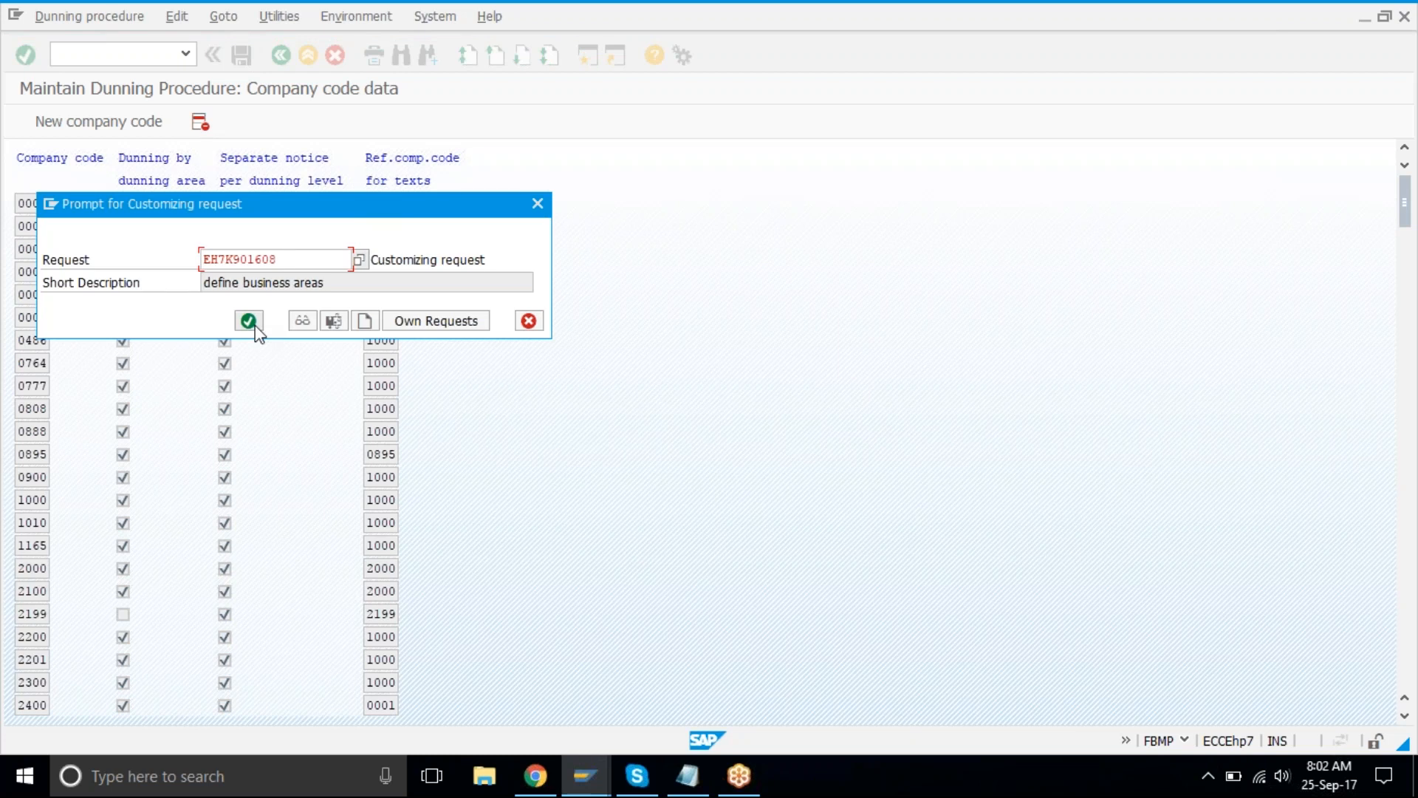
click(249, 321)
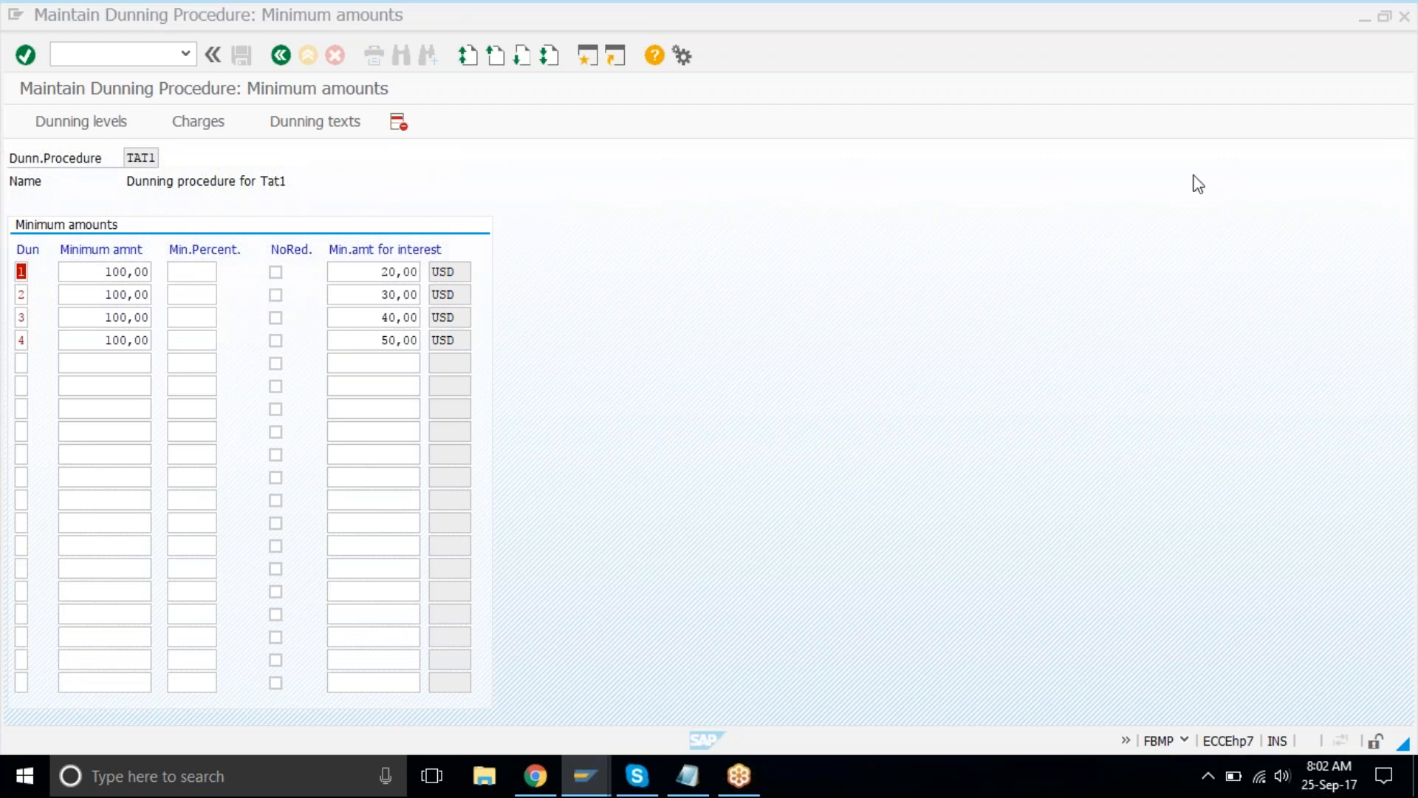
- Open the customer dunning texts for company code TAT1 and enter dunning levels 1 to 4 under the normal dunning procedure
click(342, 135)
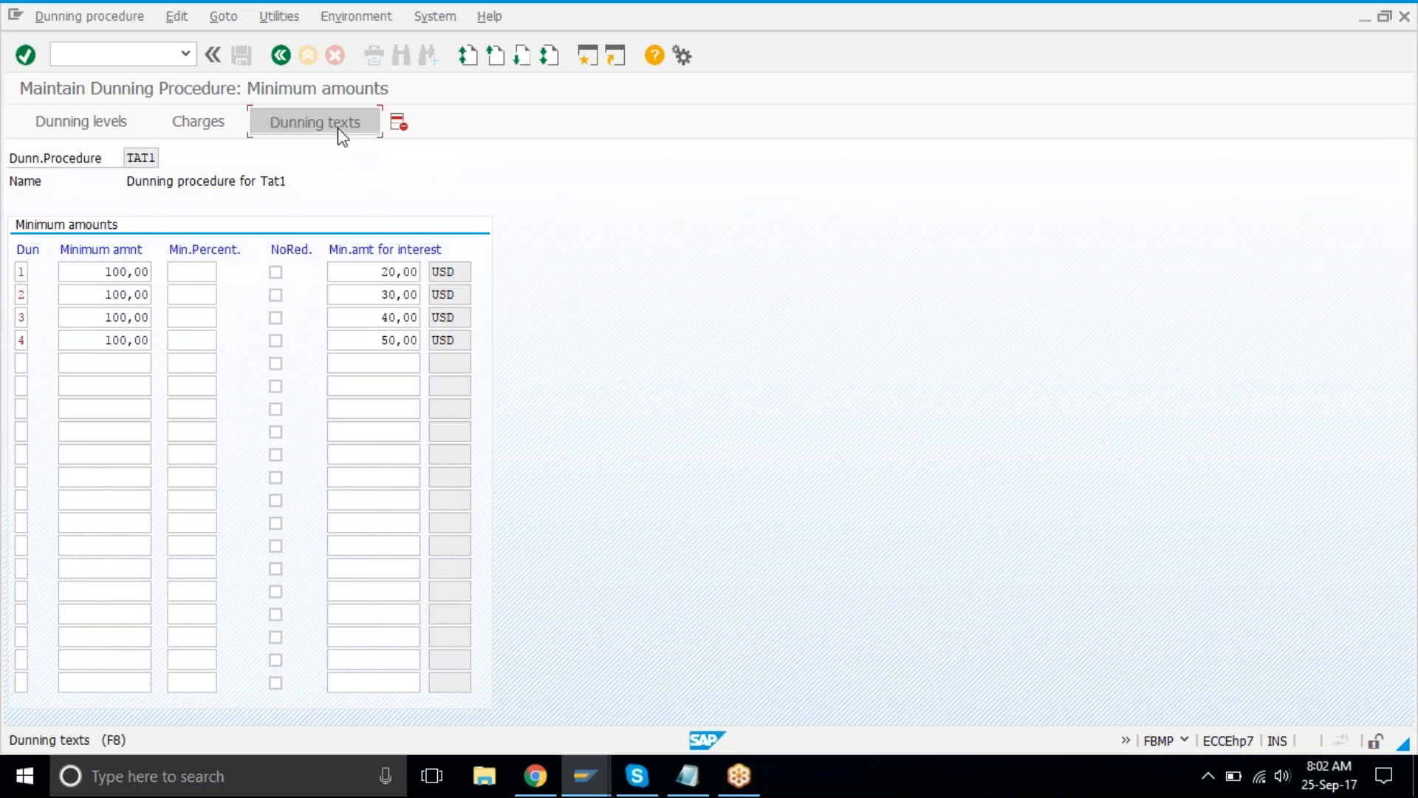
key(Return)
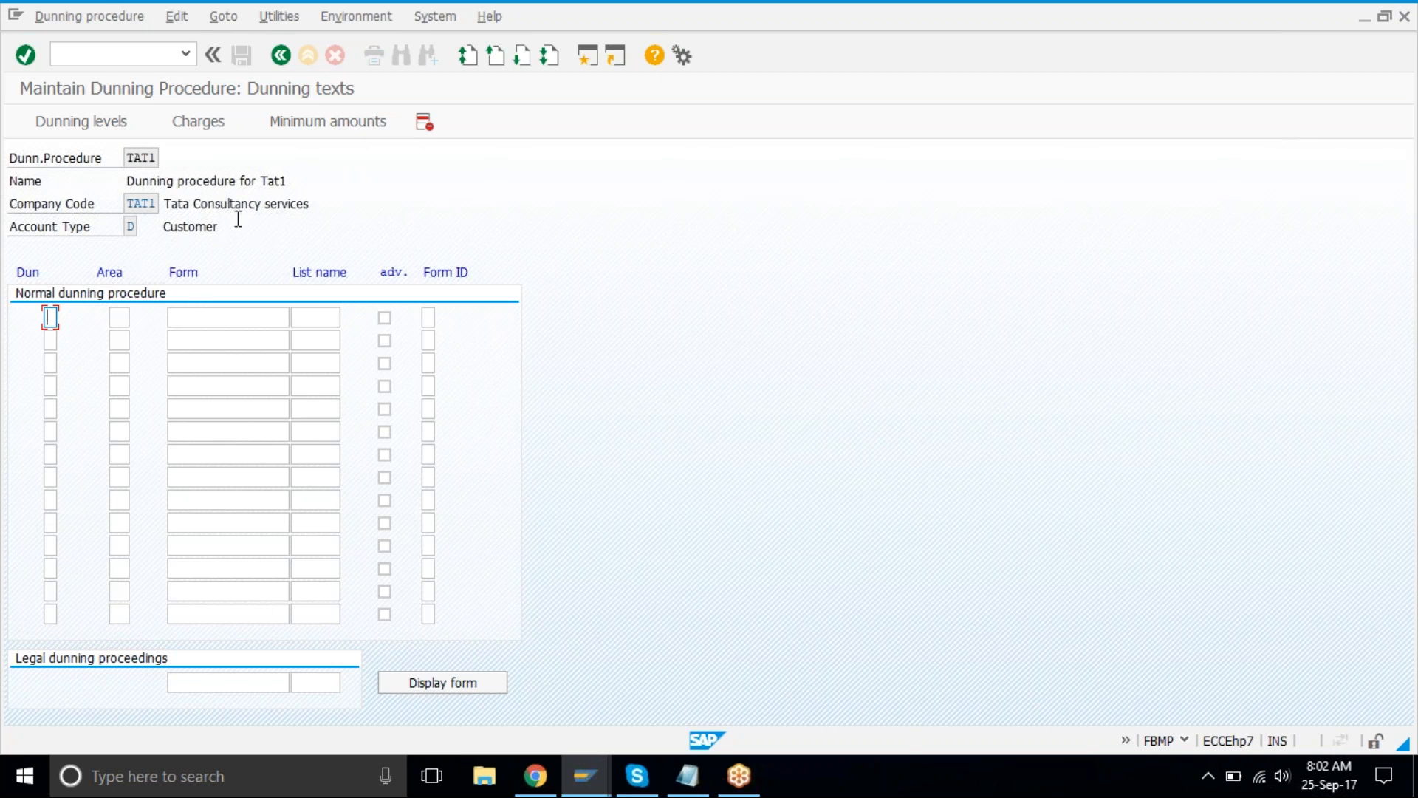
mouse_move(218, 224)
mouse_down()
mouse_move(164, 210)
mouse_move(129, 170)
mouse_move(215, 226)
mouse_up()
click(274, 180)
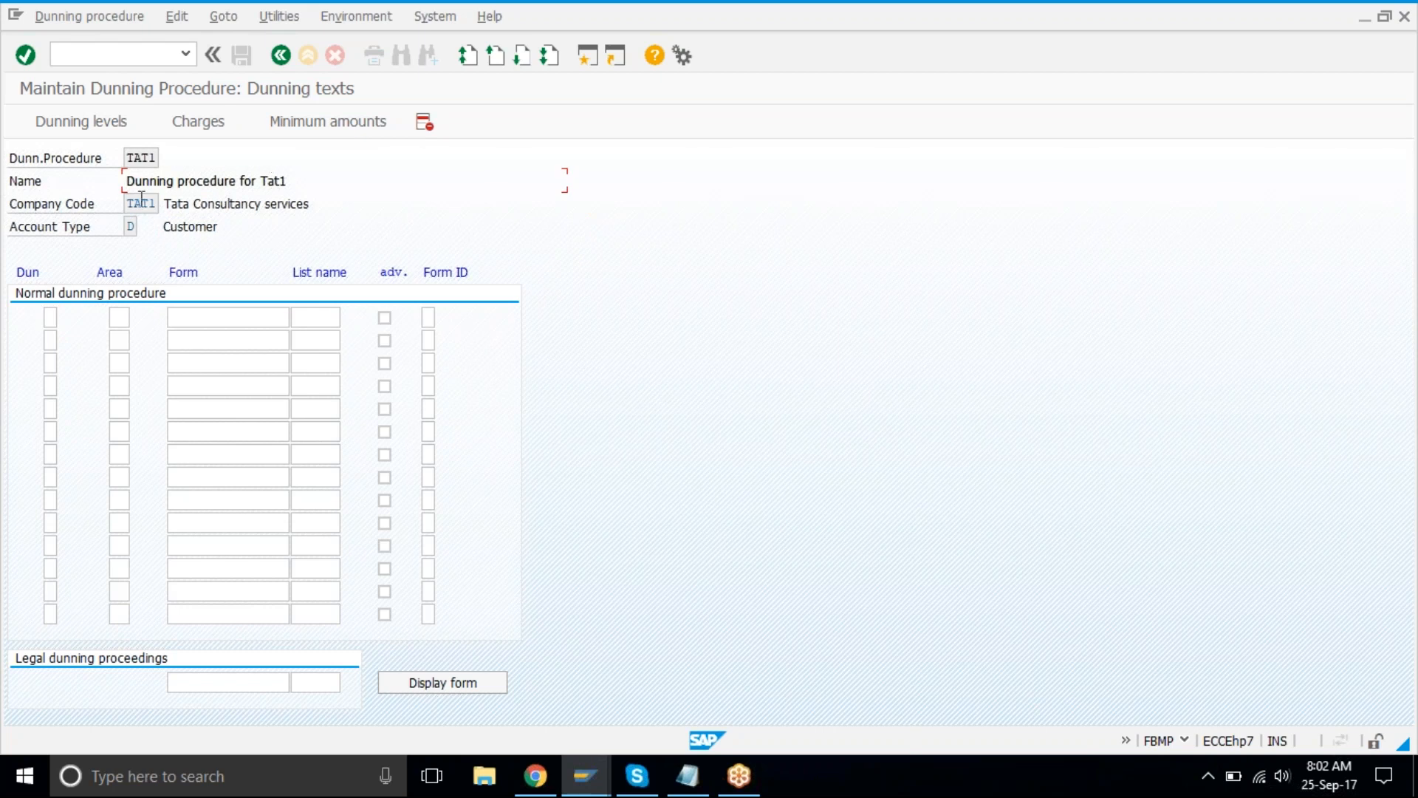
click(49, 315)
text(1)
key(Down)
text(2)
key(Down)
text(3)
key(Down)
text(4)
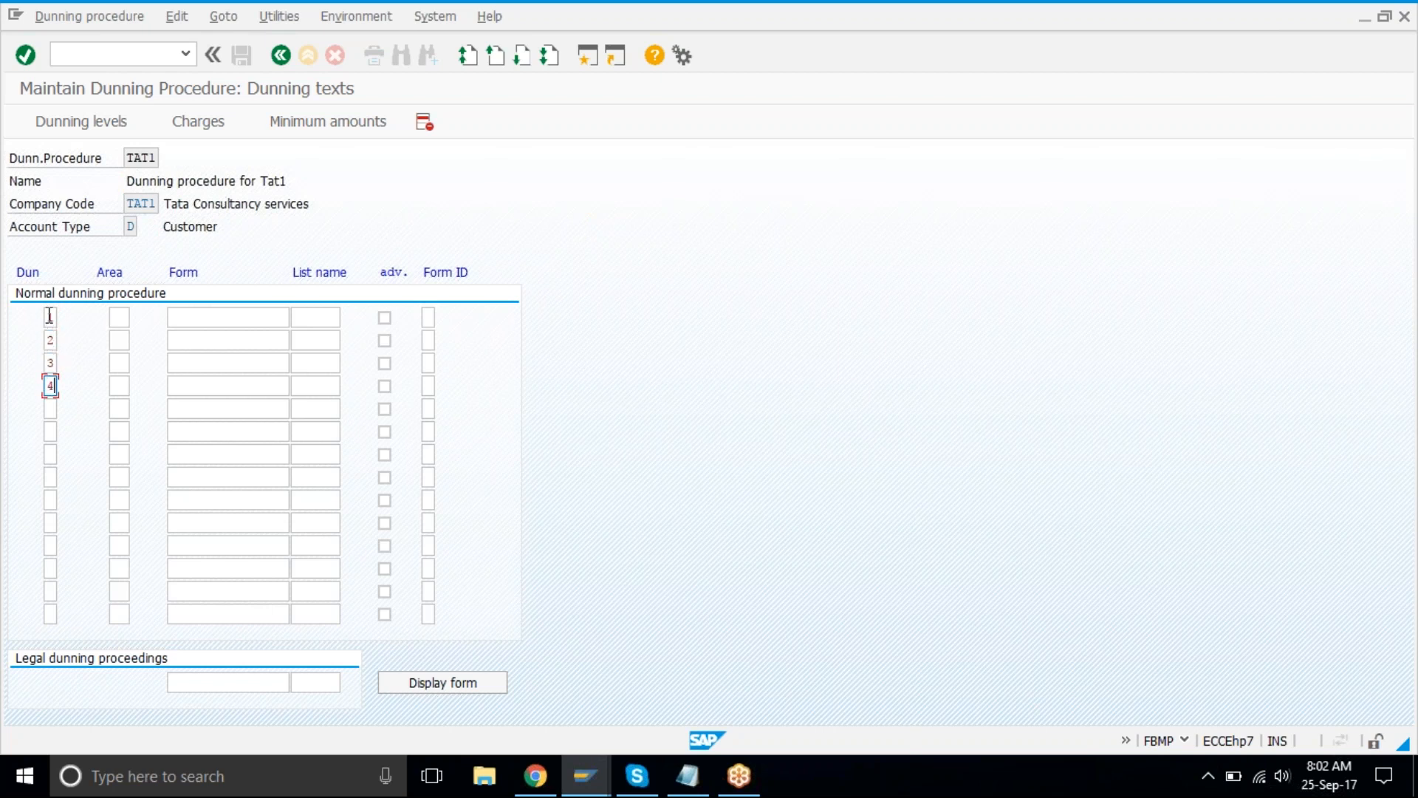
- Assign the second plain "Dunning Form" entry of the SAPscript form tree, F150_DUNN_01, to dunning level 1
click(268, 316)
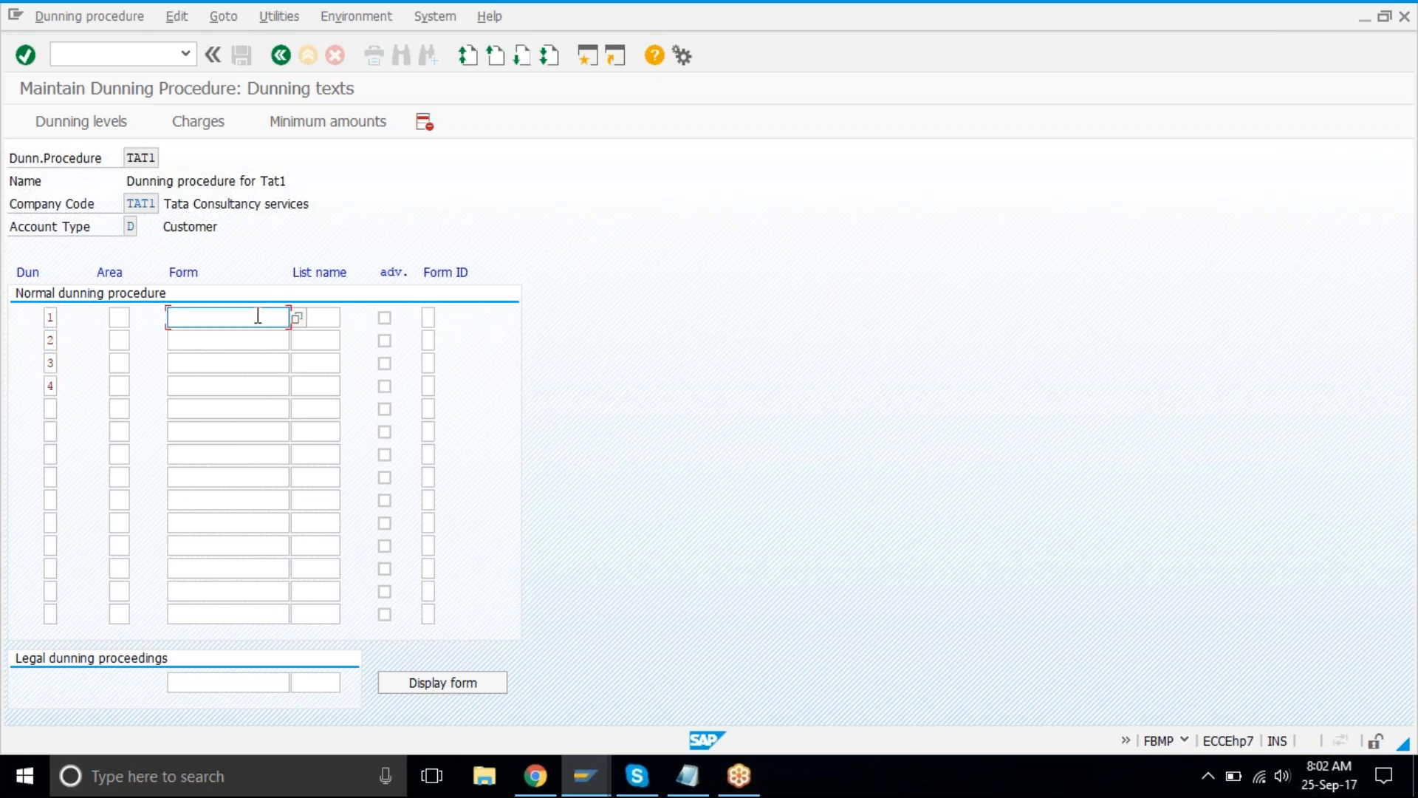
click(297, 319)
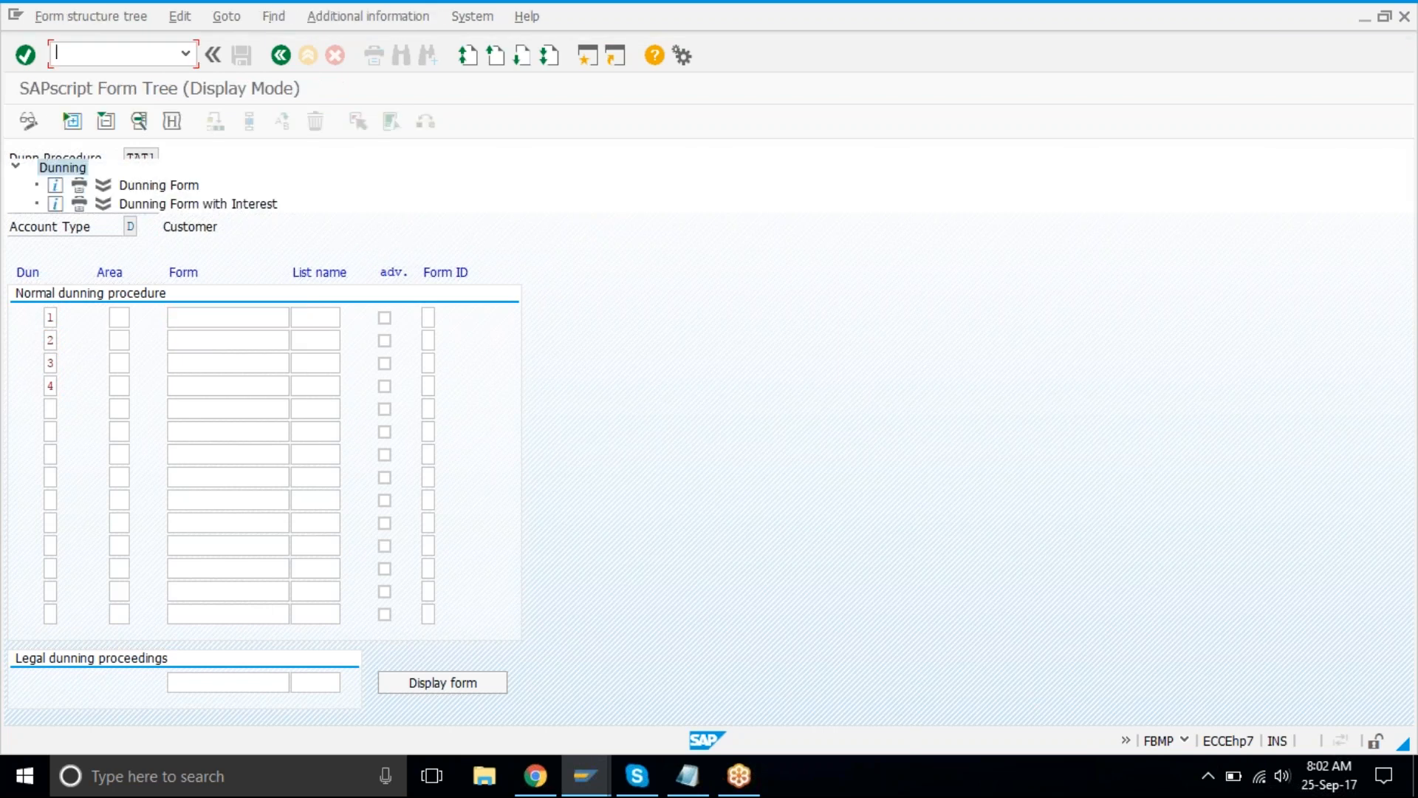
click(194, 186)
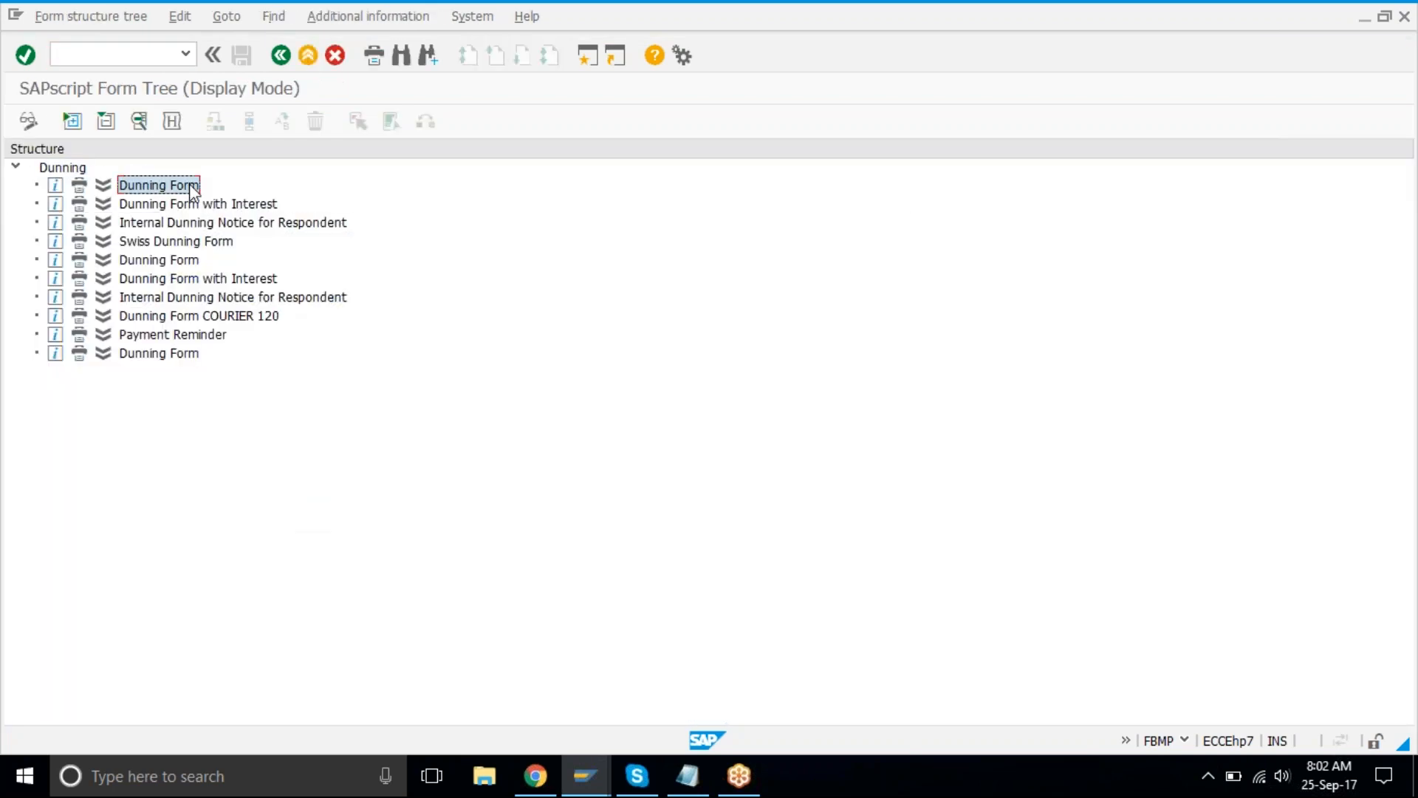
click(192, 263)
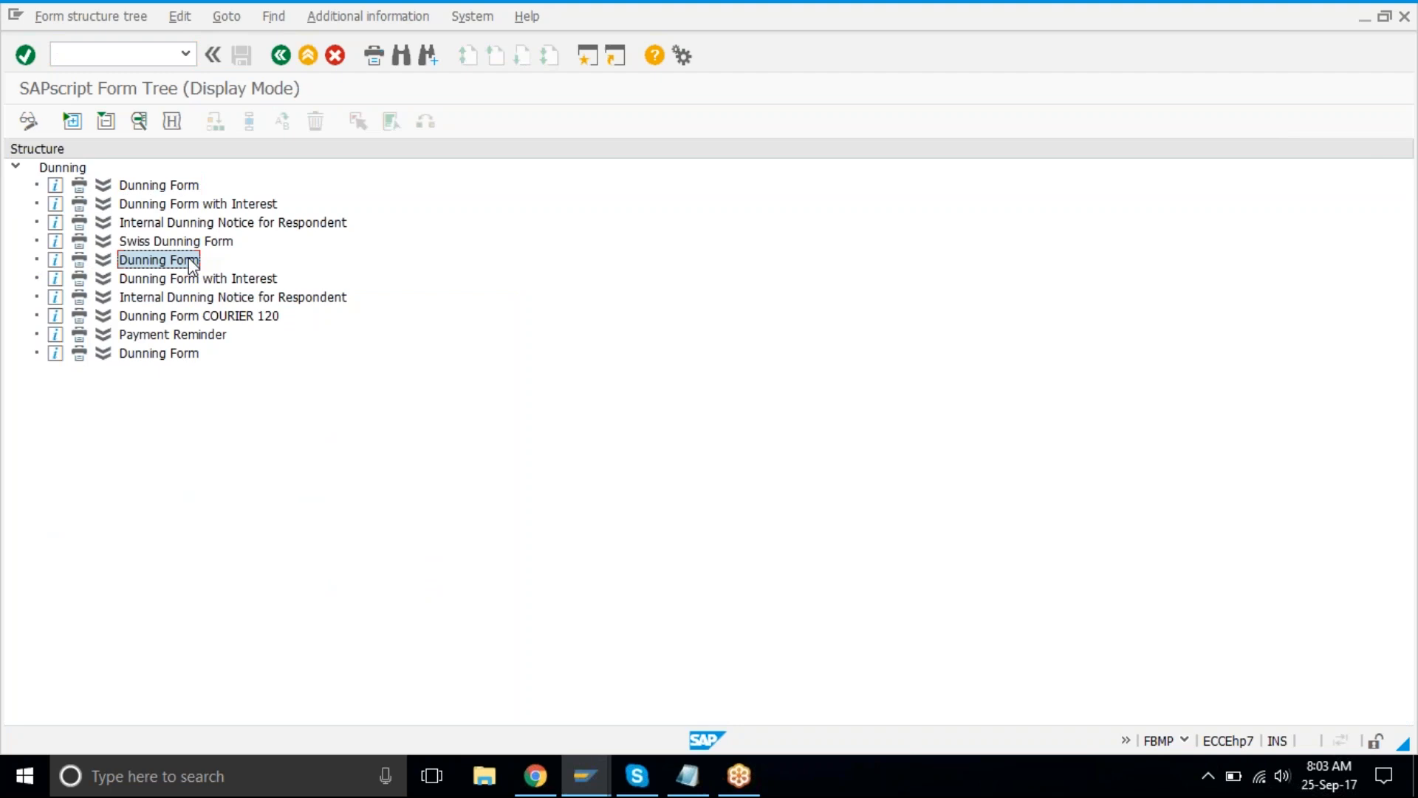
click(166, 186)
click(165, 260)
double_click(156, 262)
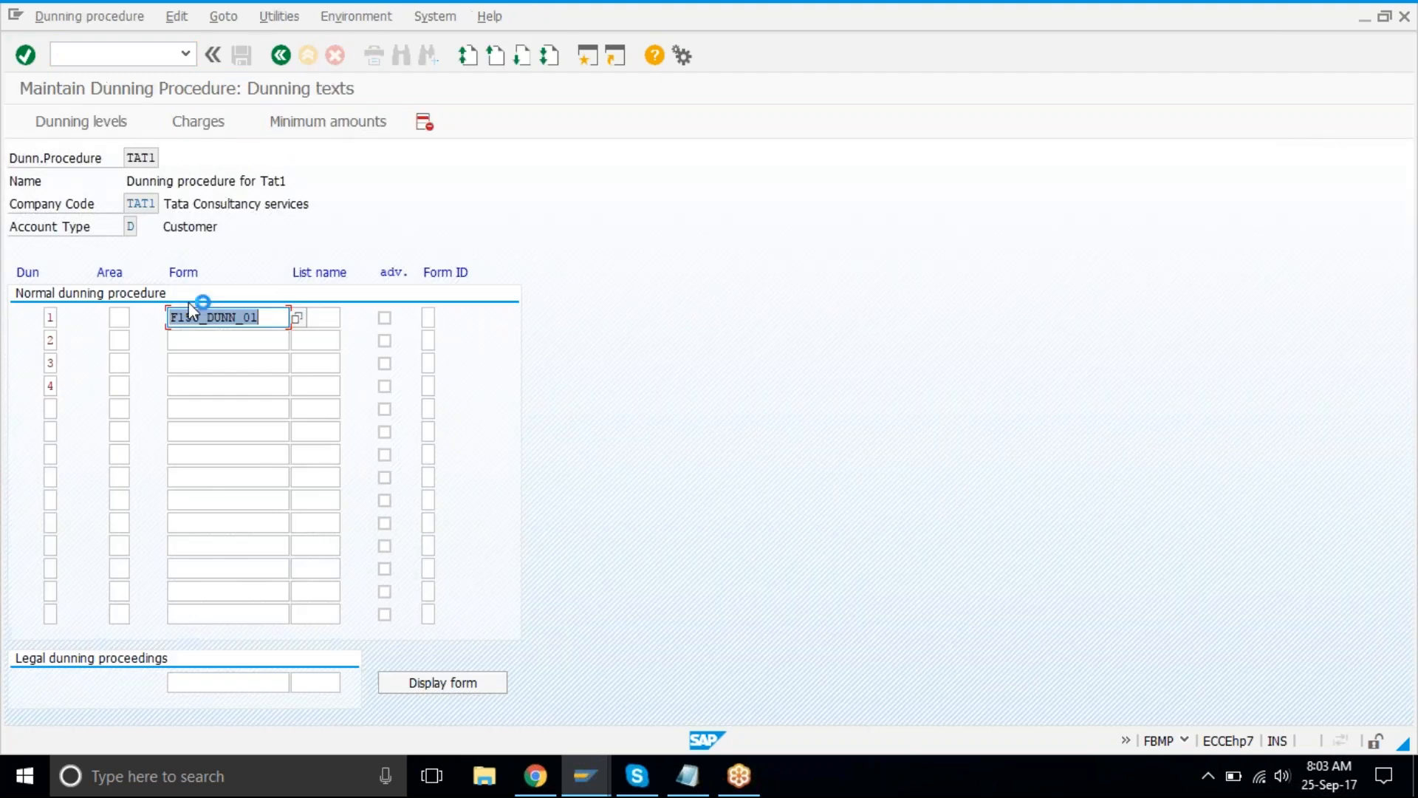
- Copy the form F150_DUNN_01 from dunning level 1 to dunning level 2
click(222, 339)
drag(260, 318, 172, 318)
key(ctrl+c)
click(186, 336)
key(ctrl+v)
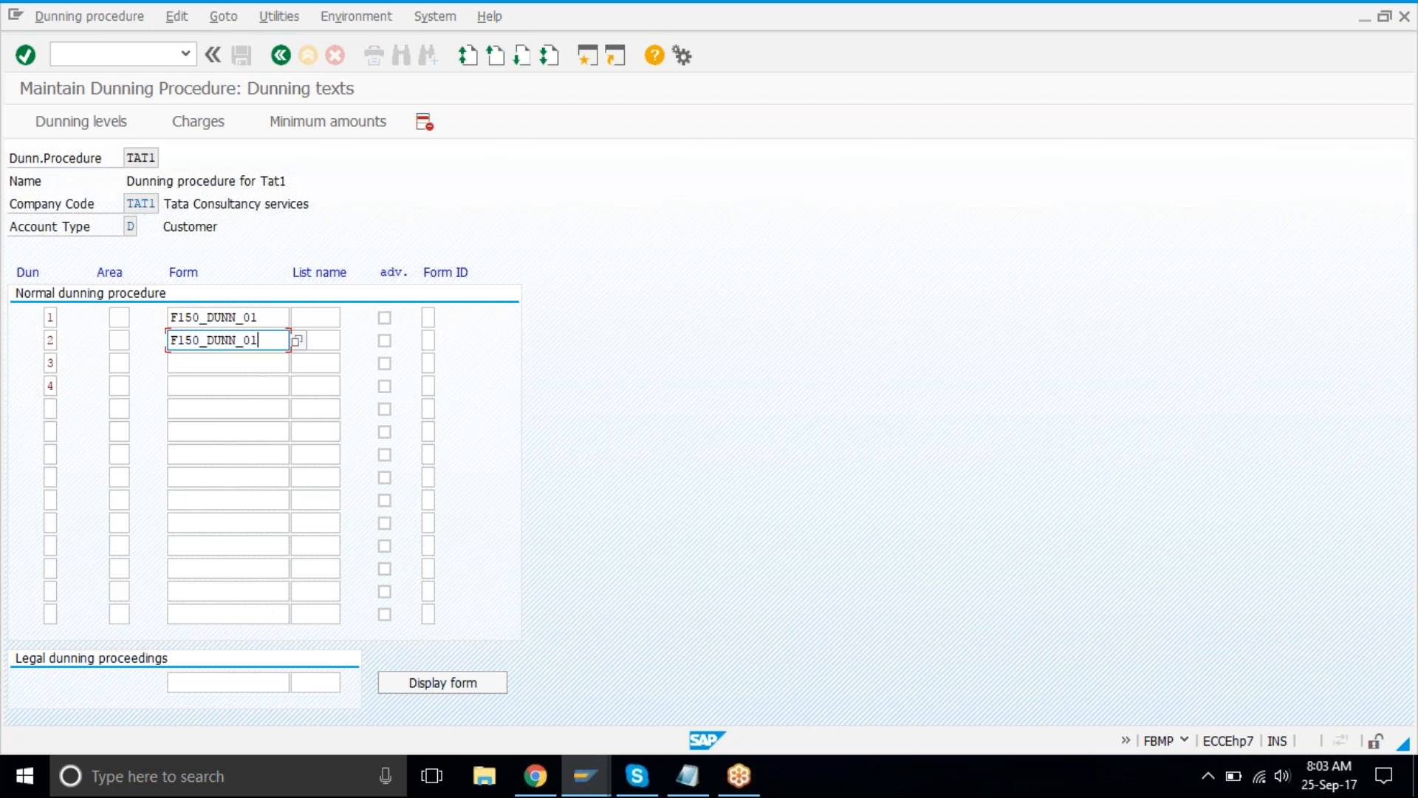
- Assign the second "Dunning Form with Interest" entry of the form tree, F150_DUNN_02, to dunning level 3
click(247, 364)
click(295, 363)
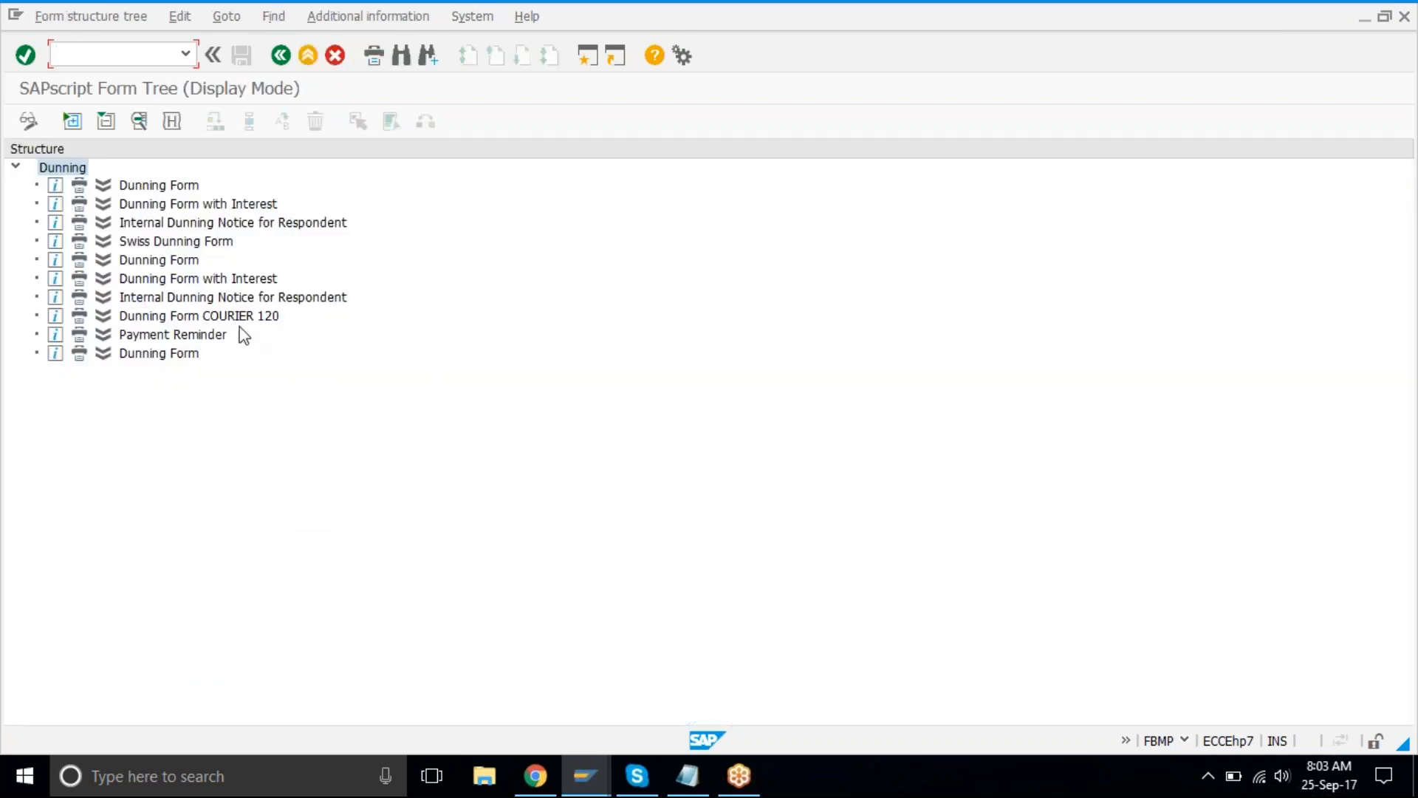
click(199, 280)
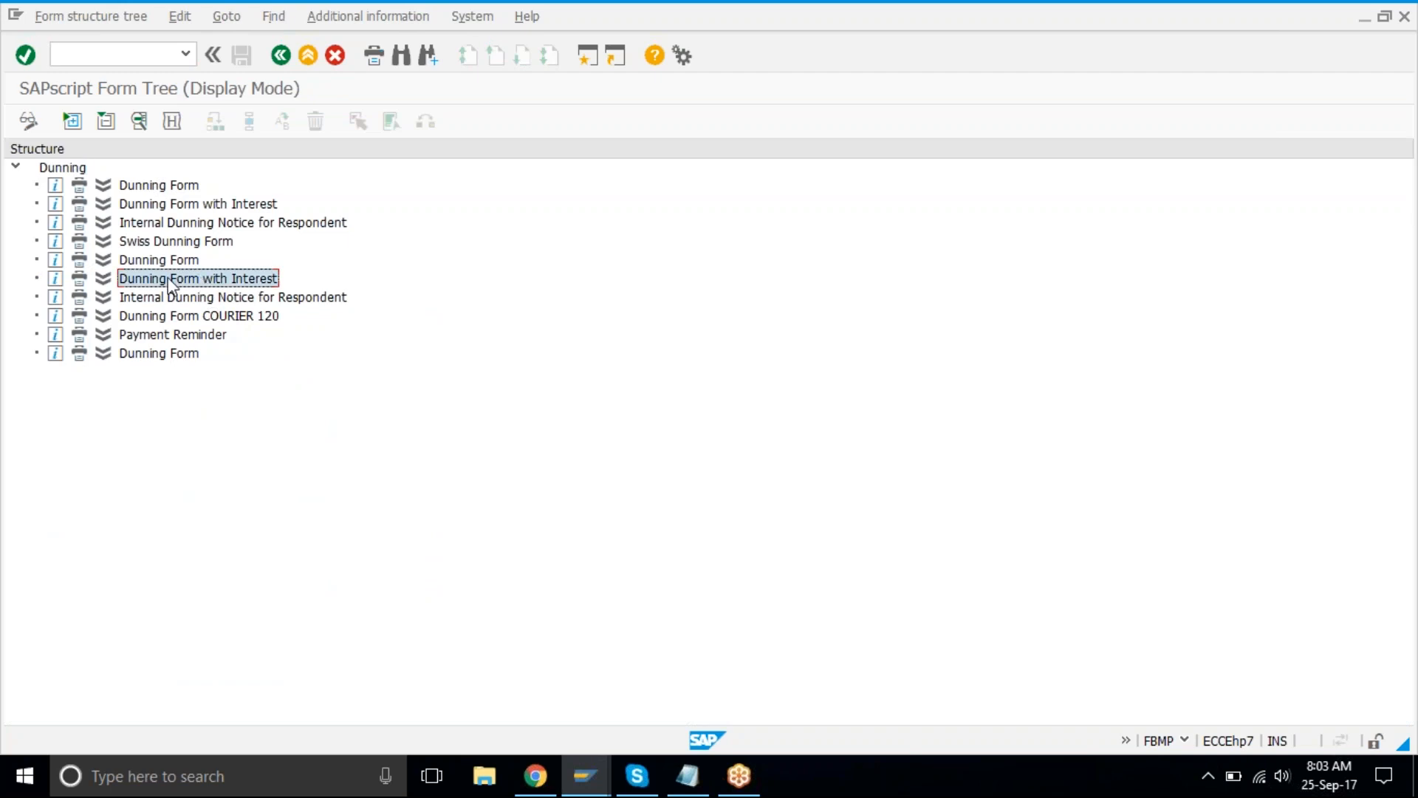
double_click(130, 285)
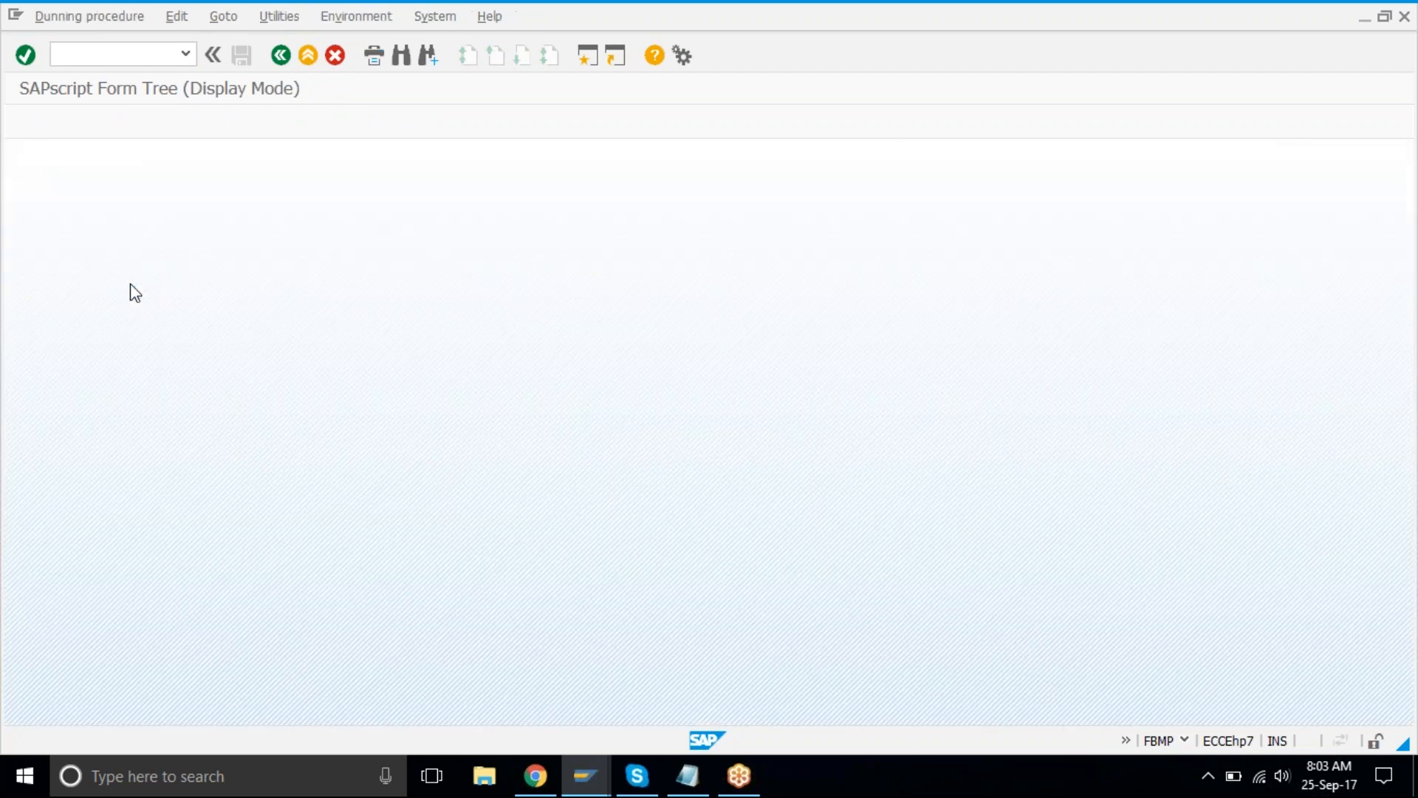
- Assign the second "Internal Dunning Notice for Respondent" entry of the form tree, F150_DUNN_03, to dunning level 4
click(177, 387)
click(297, 387)
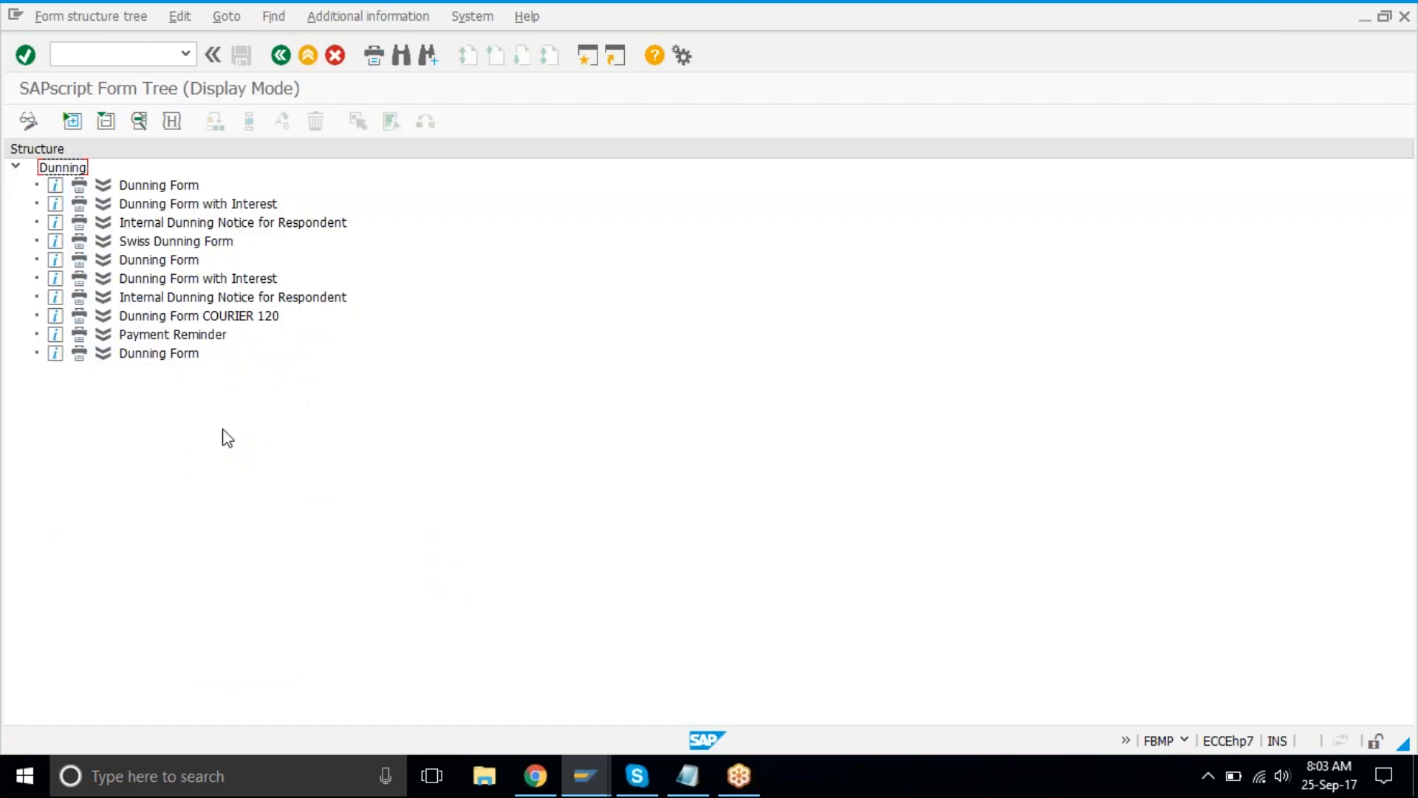
click(229, 297)
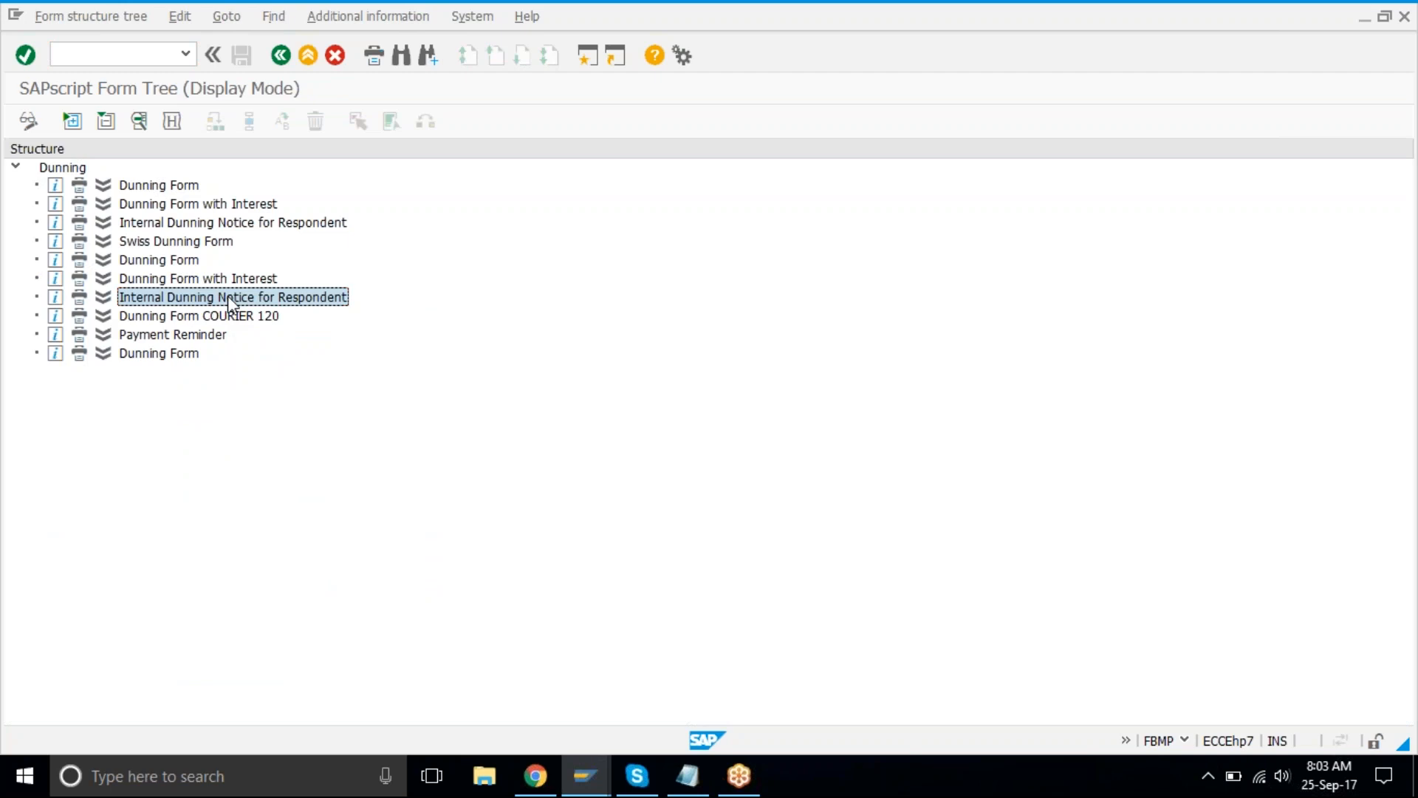
double_click(227, 296)
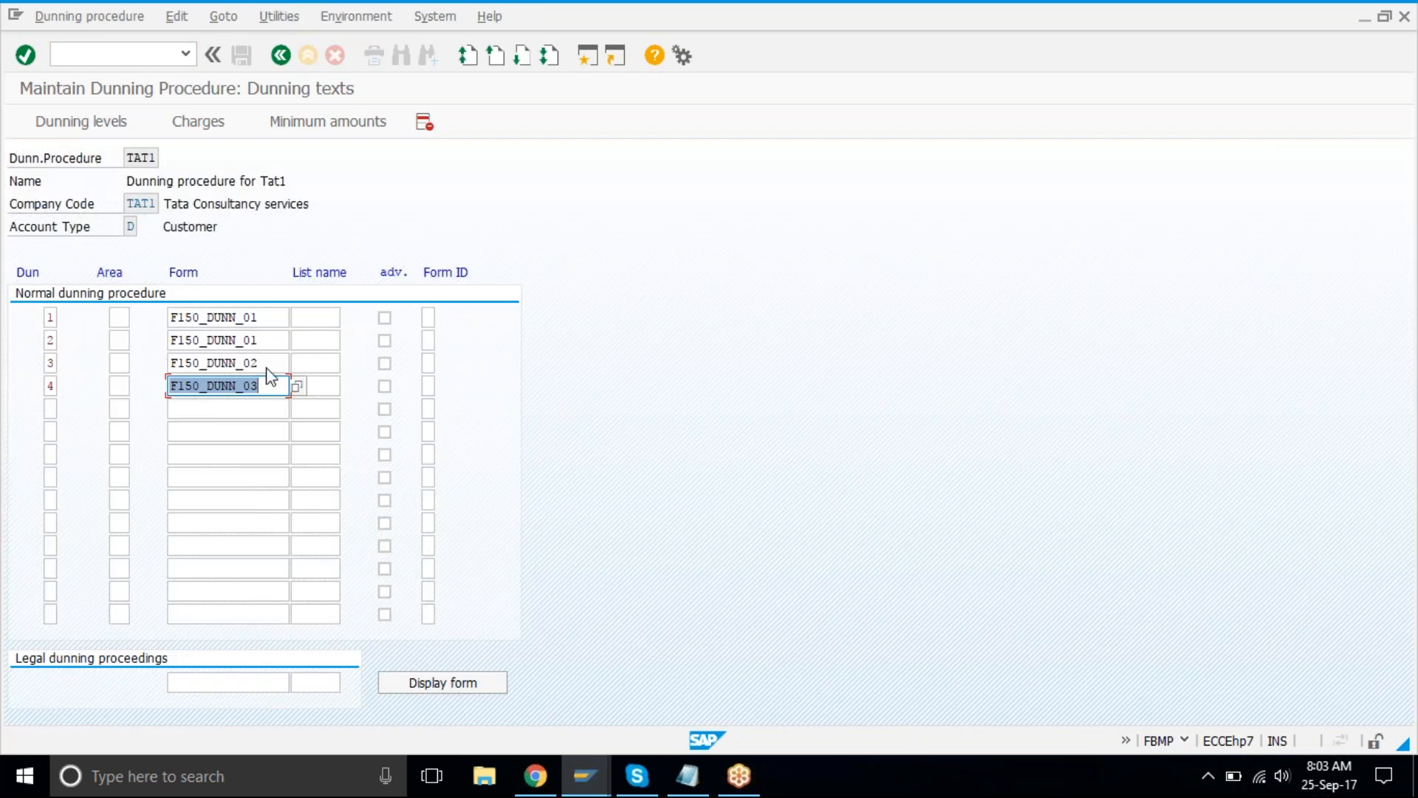
- Save dunning procedure TAT1 and return to the SAP Easy Access screen
click(275, 59)
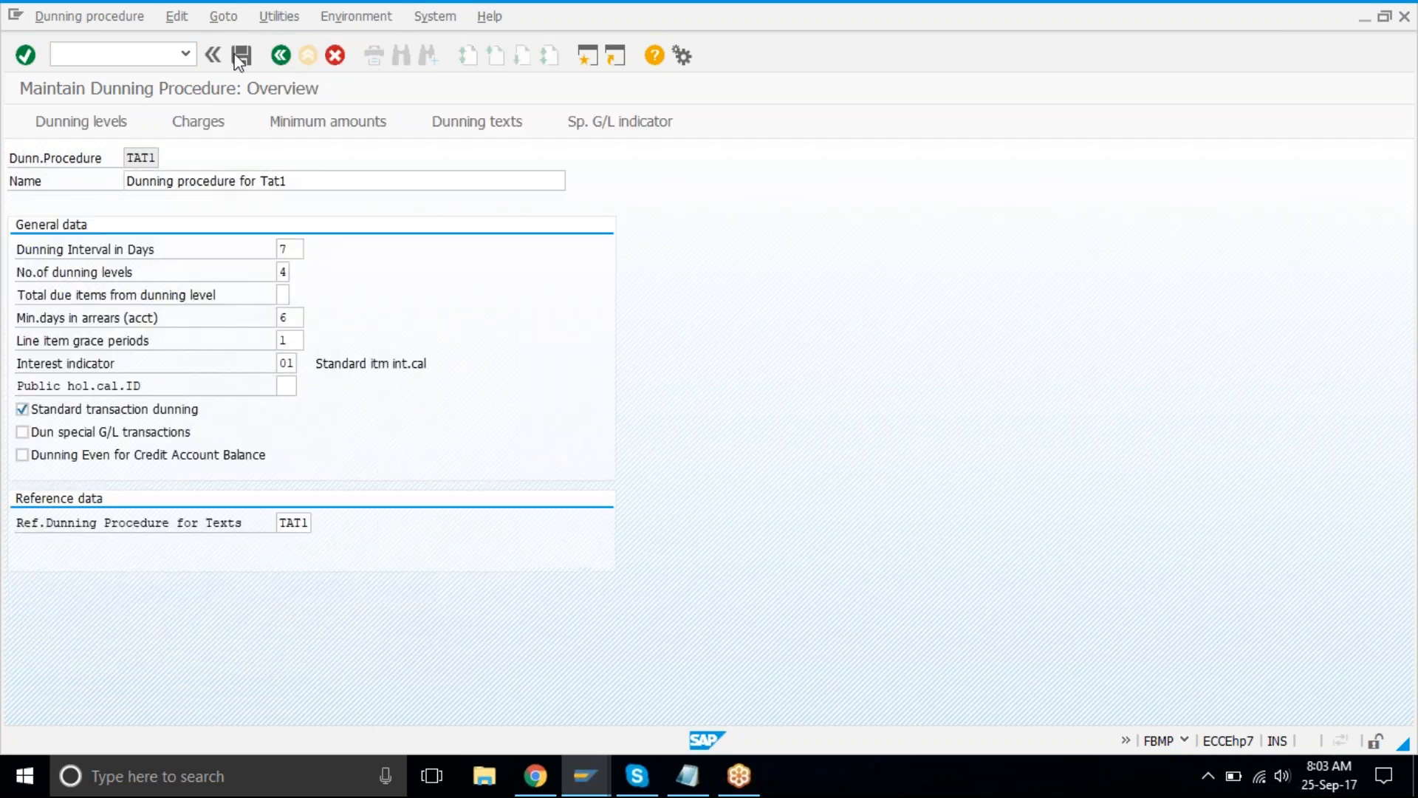
click(255, 345)
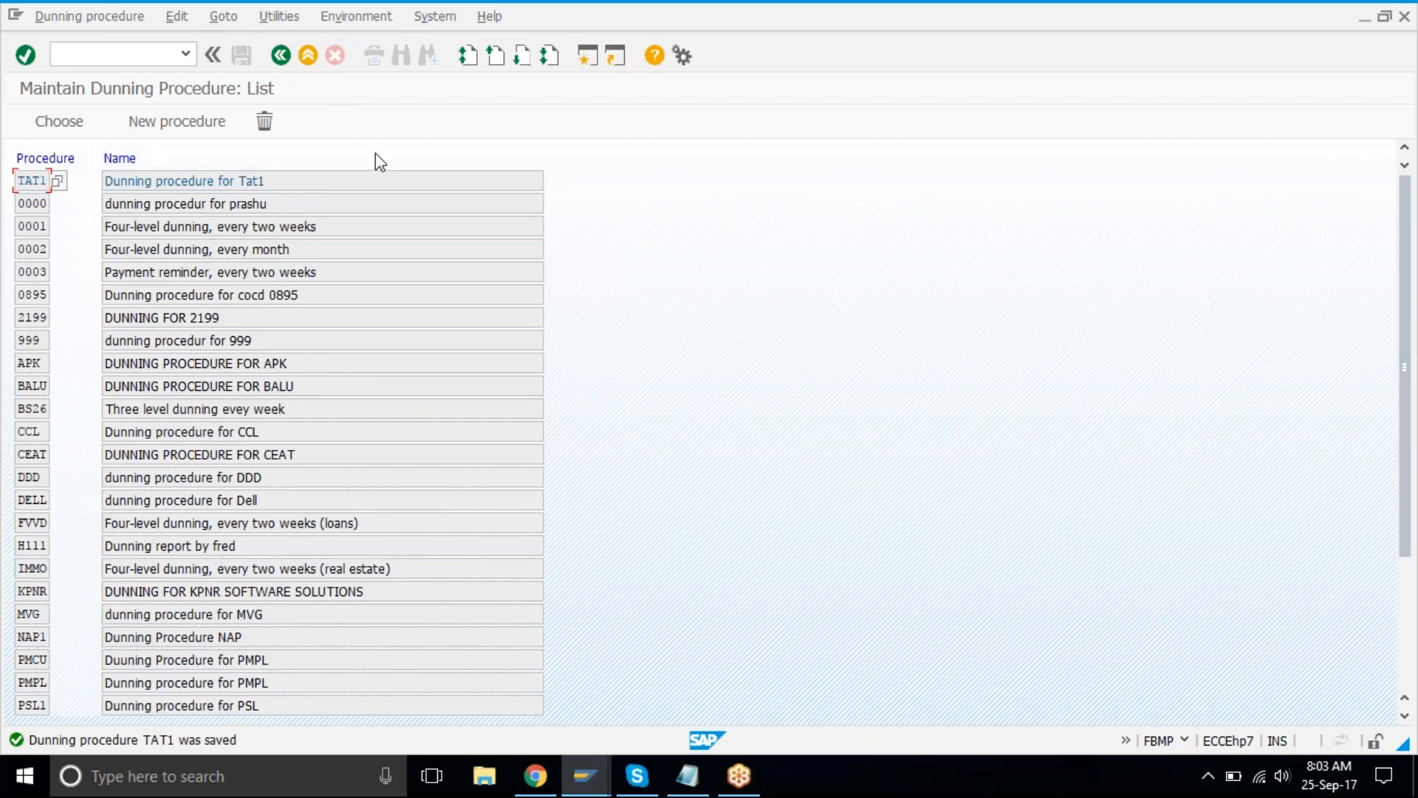
click(294, 63)
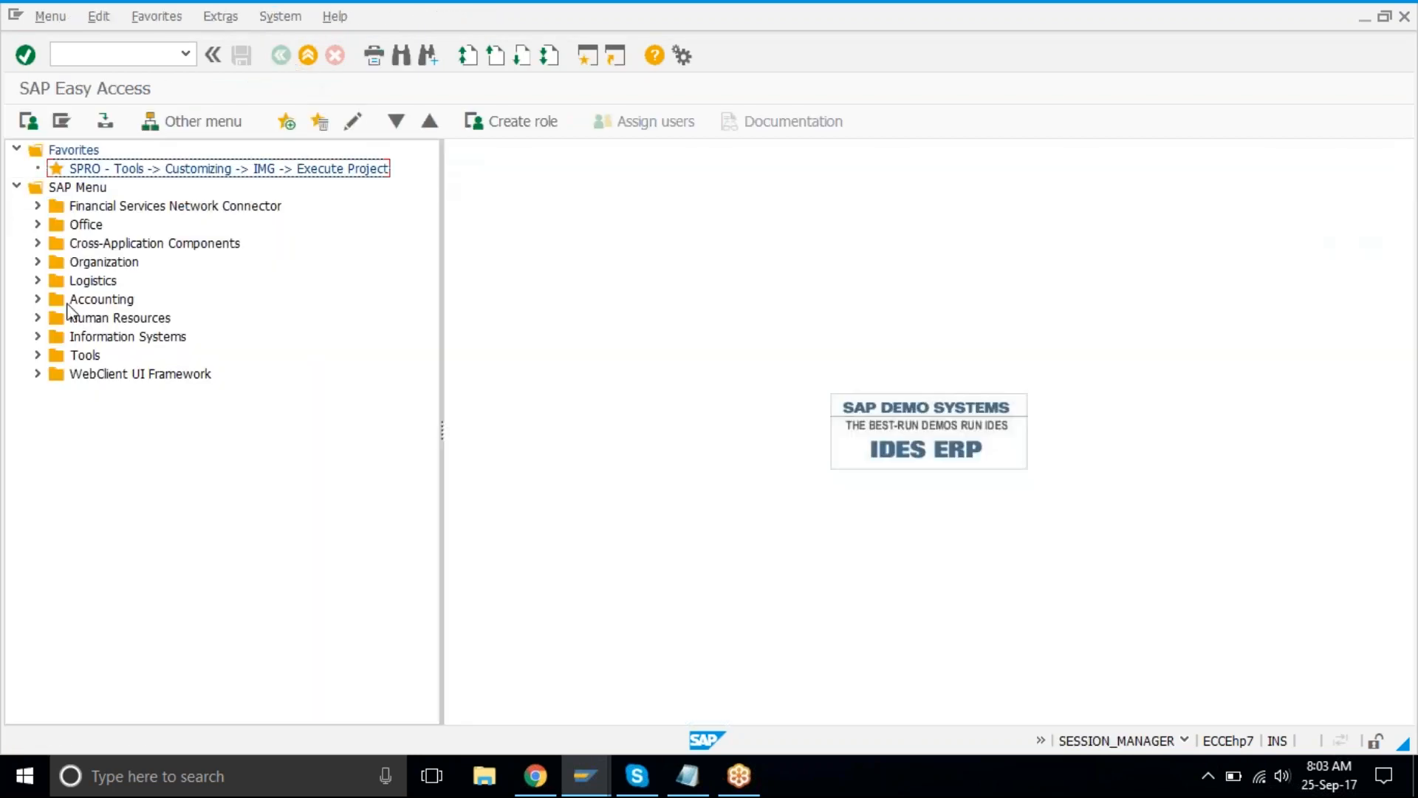
- Expand the SAP menu tree through Accounting and Financial Accounting to Accounts Receivable
click(67, 305)
key(Right)
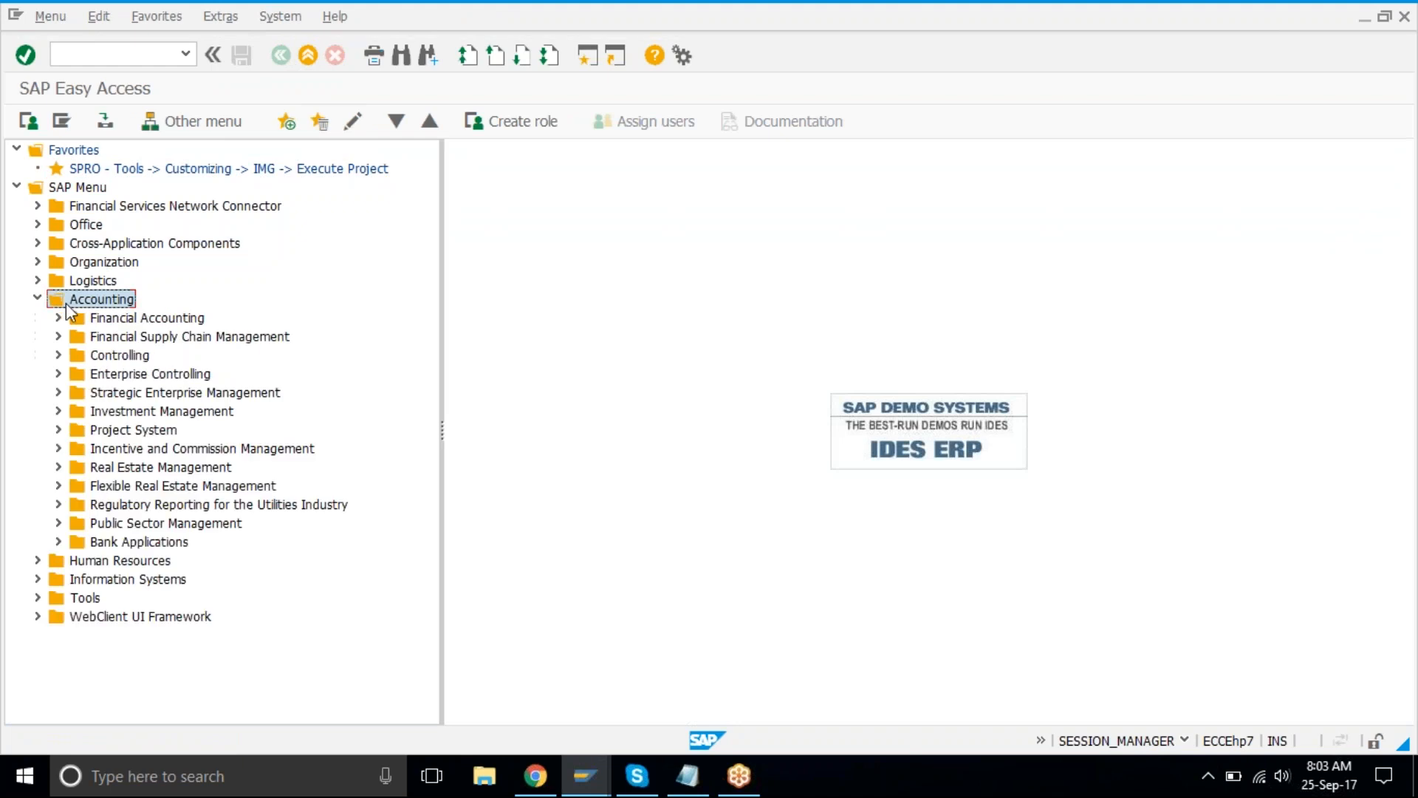
key(Down)
key(Down)
key(Up)
key(Right)
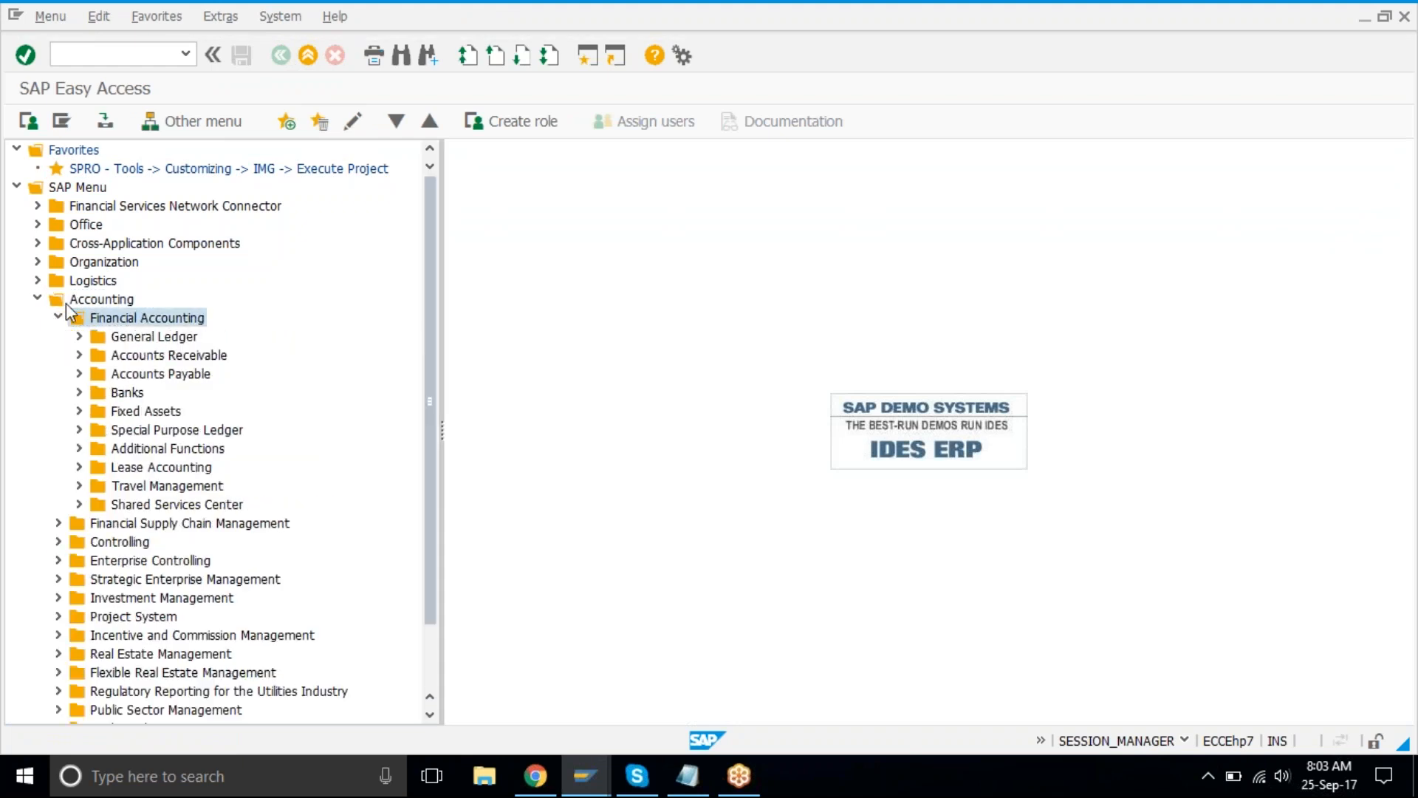
key(Down)
key(Down)
key(Down)
key(Up)
key(Right)
- Expand Master Records under Accounts Receivable and start FD02 - Change for customers
key(Down)
key(Down)
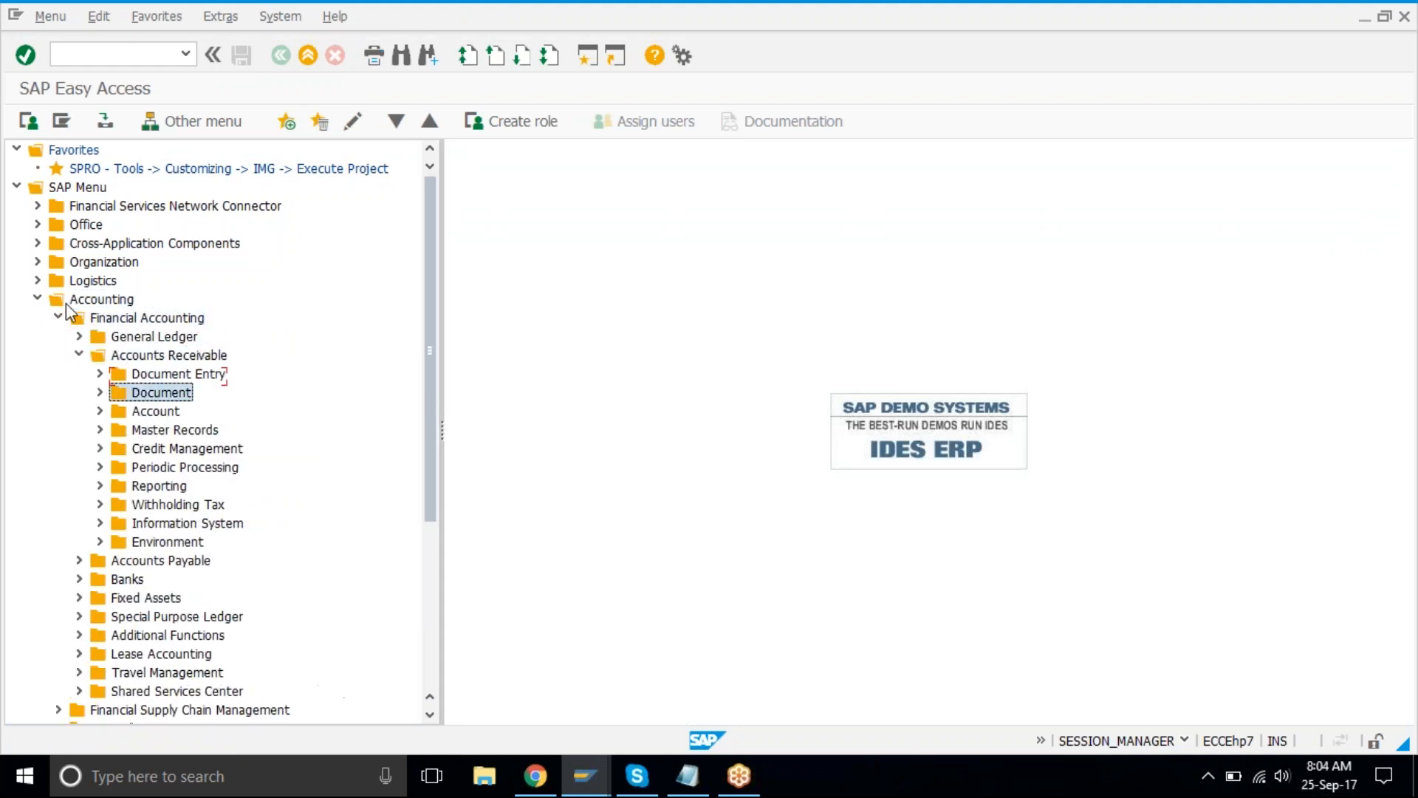
key(Down)
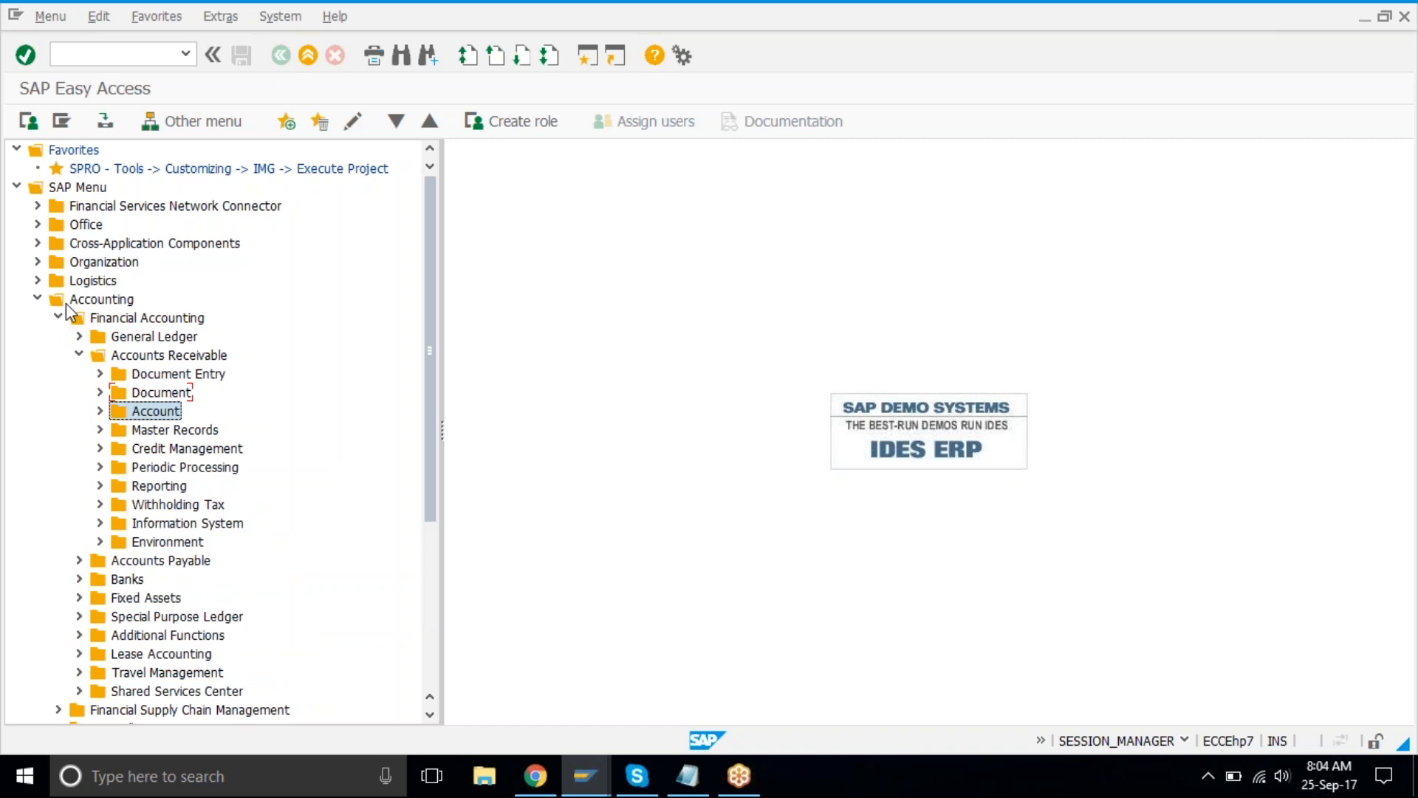
key(Down)
key(Right)
key(Down)
key(Down)
key(Return)
- Enter company code TAT1, pick the customer Wallmart from the search results and open its master record
click(207, 244)
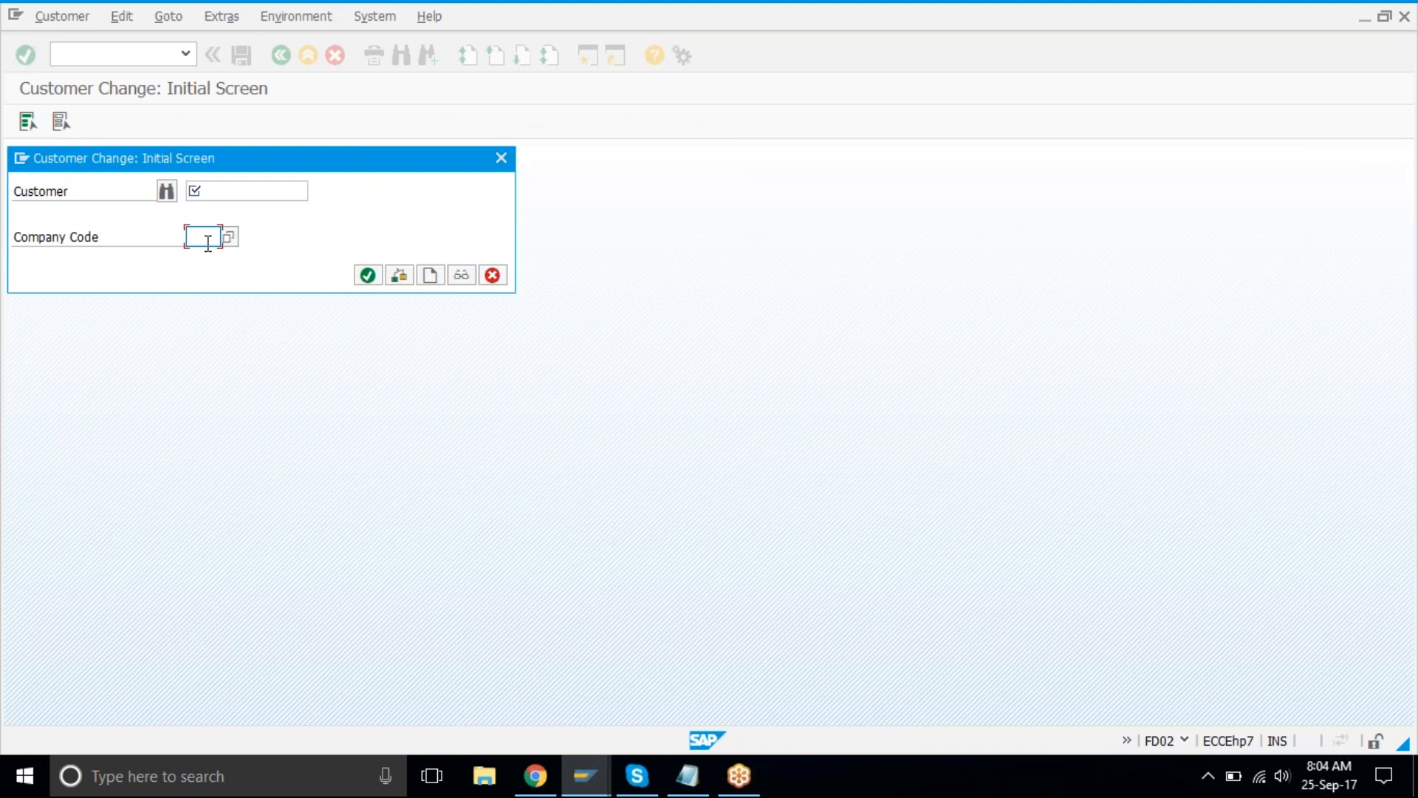
text(tarl)
key(shift+Tab)
key(F4)
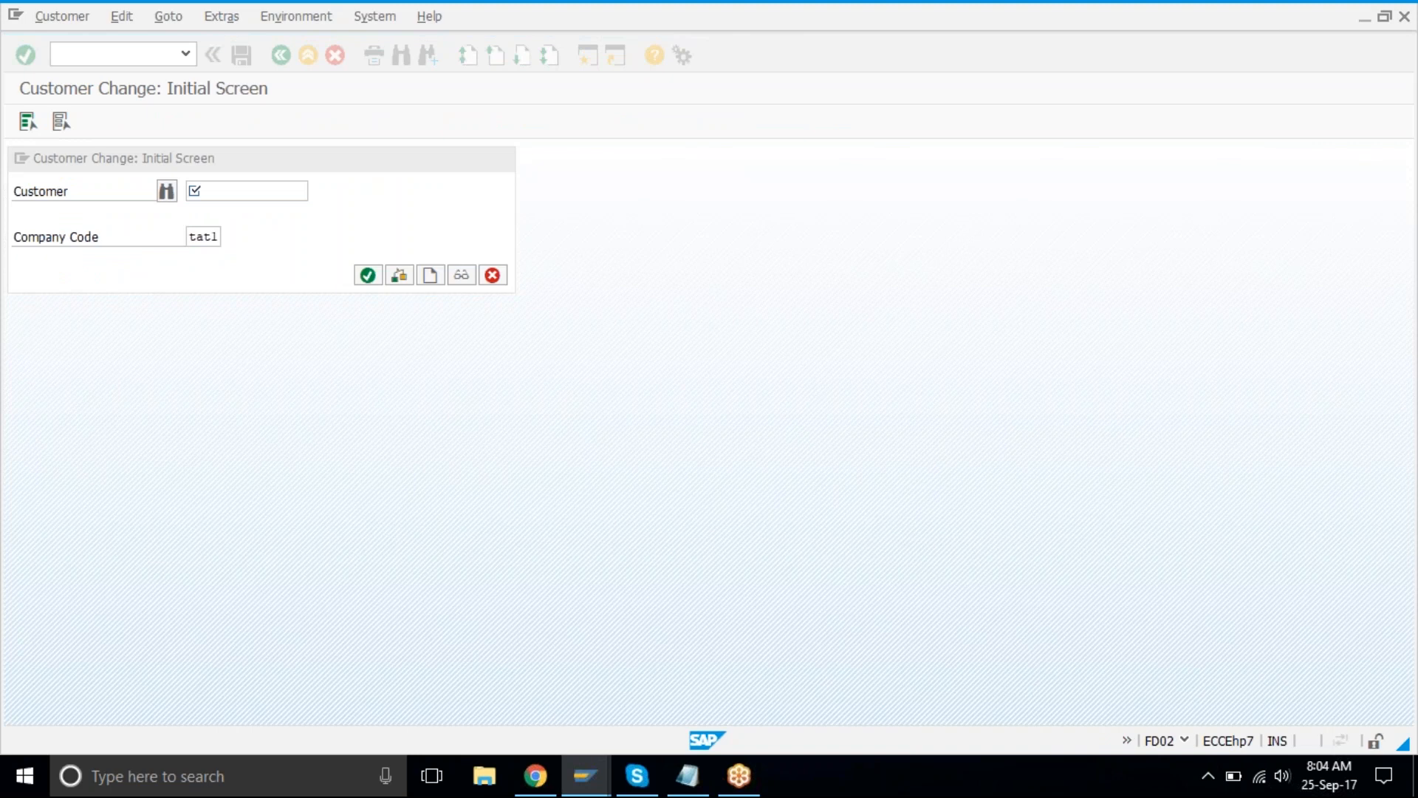
key(Return)
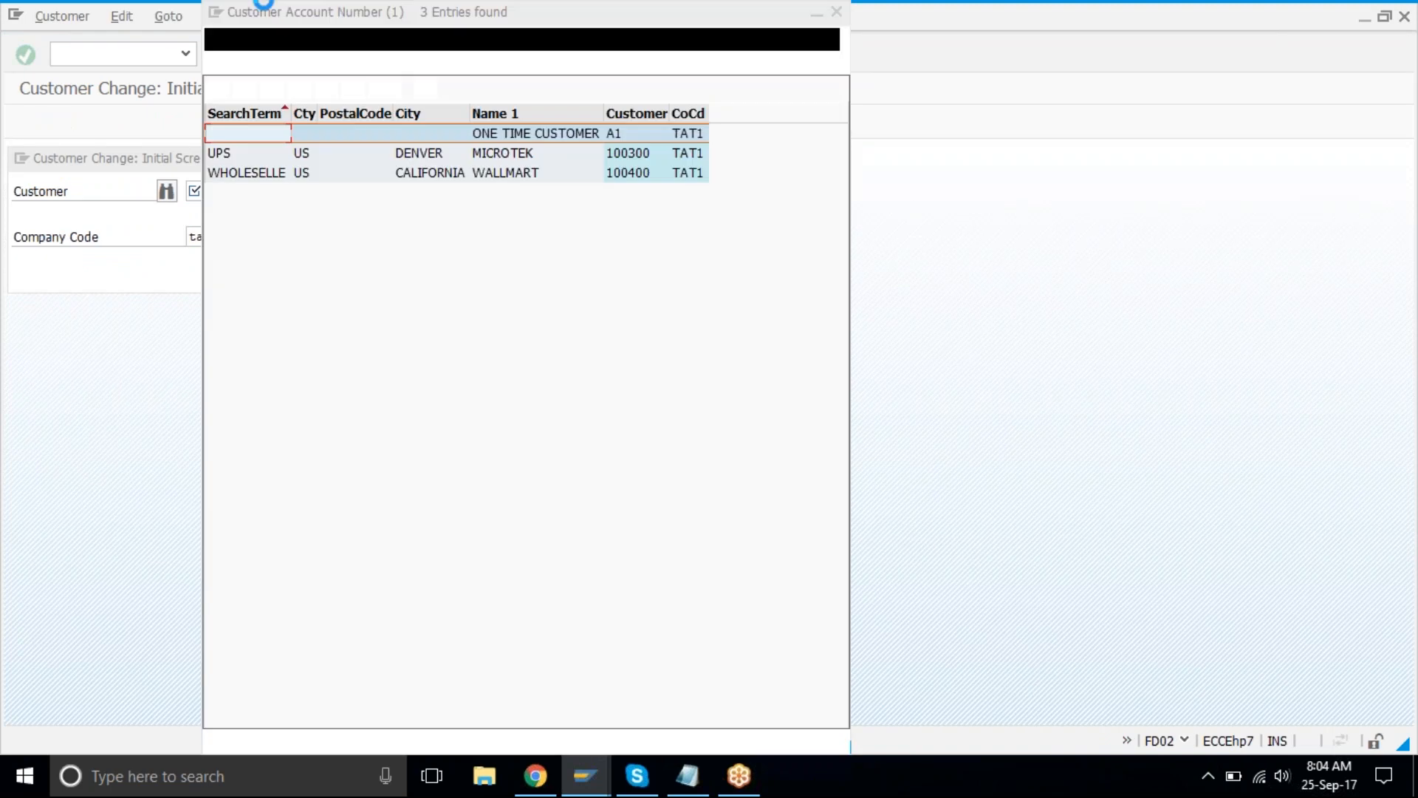
double_click(408, 179)
click(368, 277)
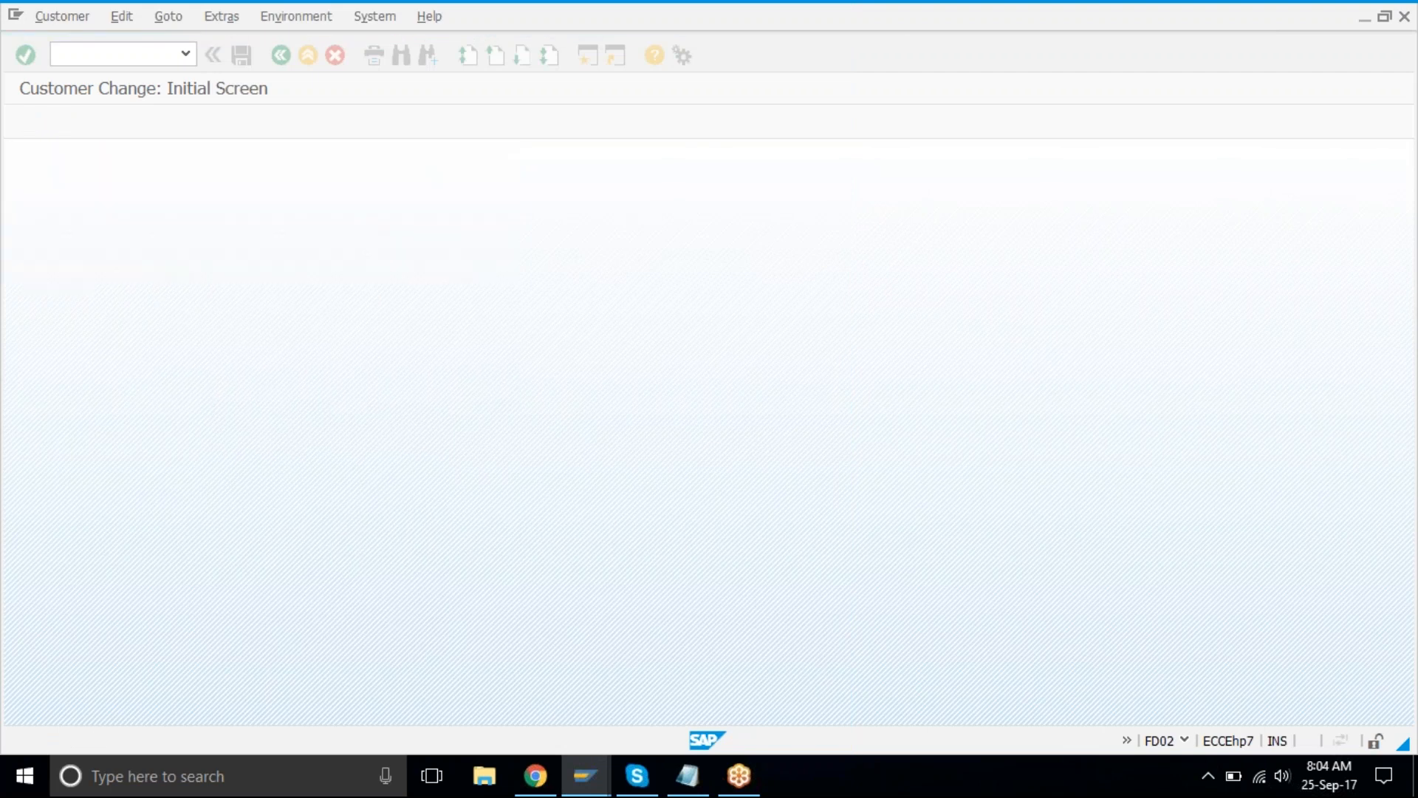
- Assign dunning procedure TAT1 in the correspondence section of Wallmart's company code data and save the customer
click(281, 122)
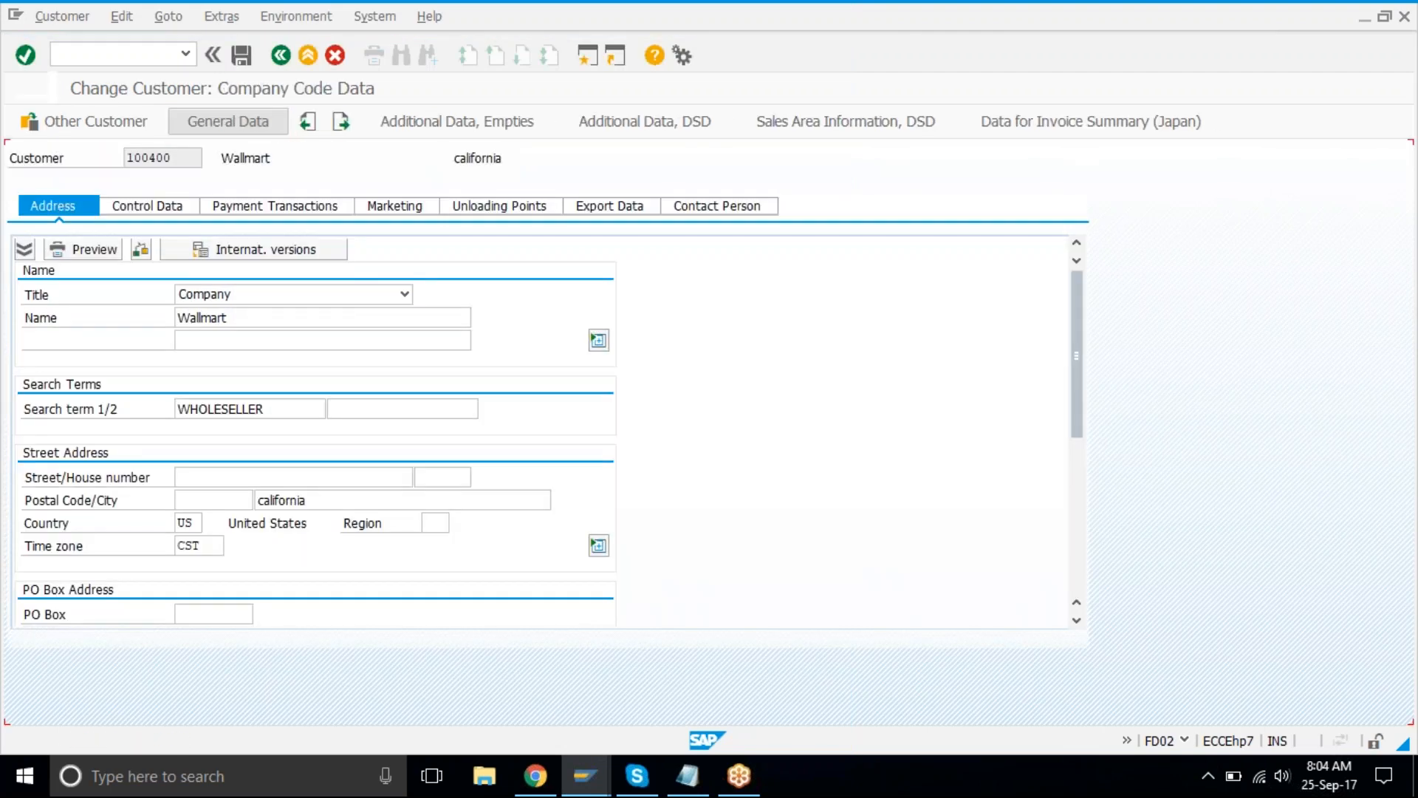
click(426, 235)
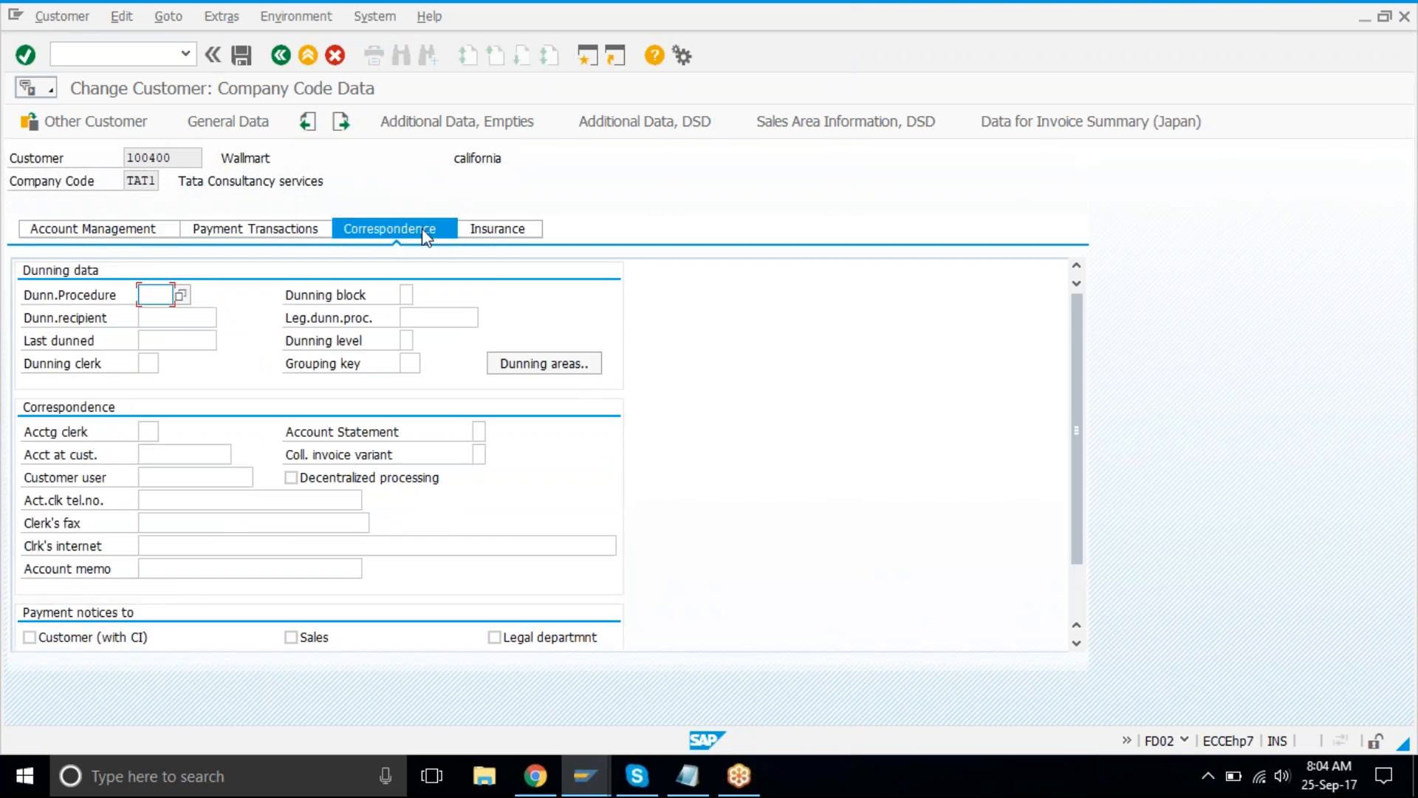
click(182, 295)
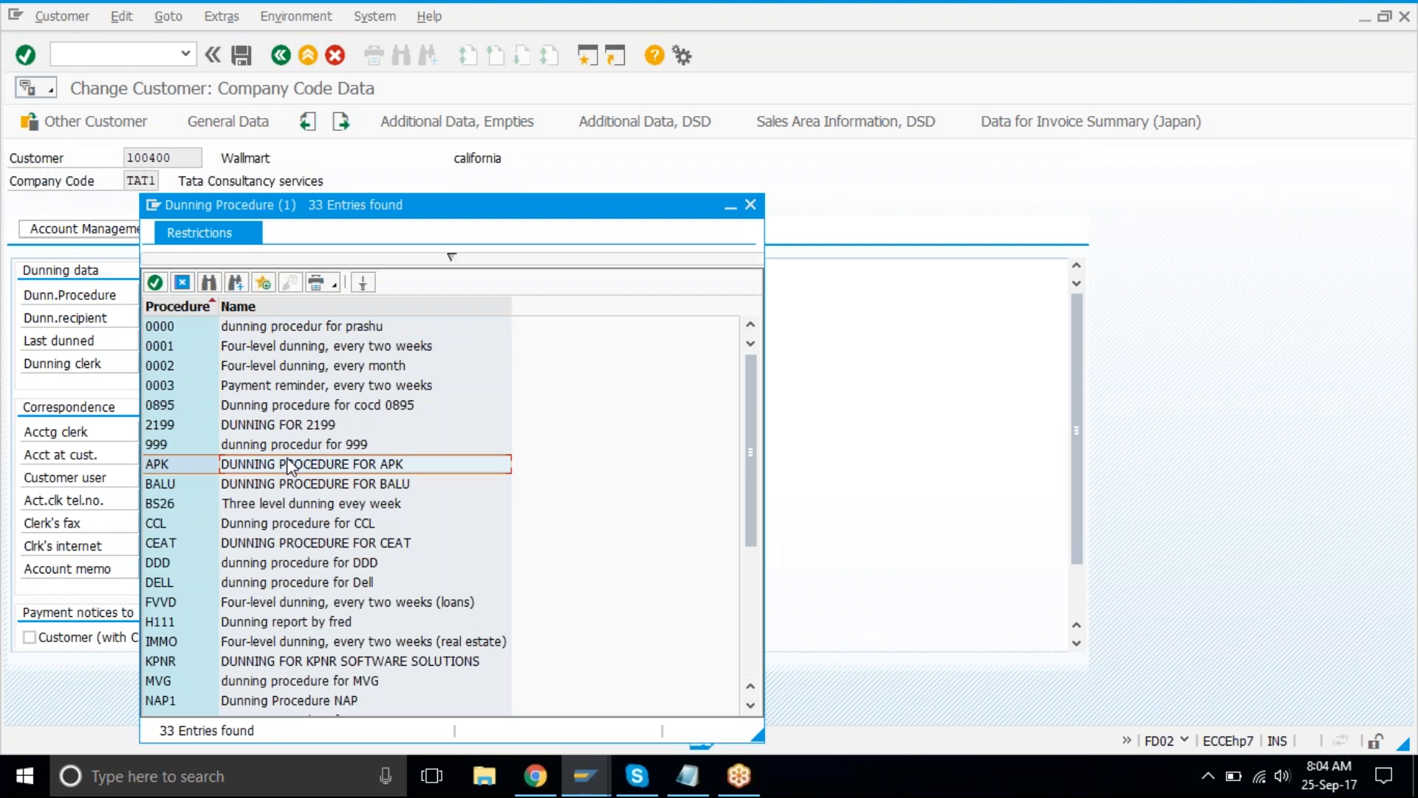
scroll(244, 657, down, 4)
click(242, 661)
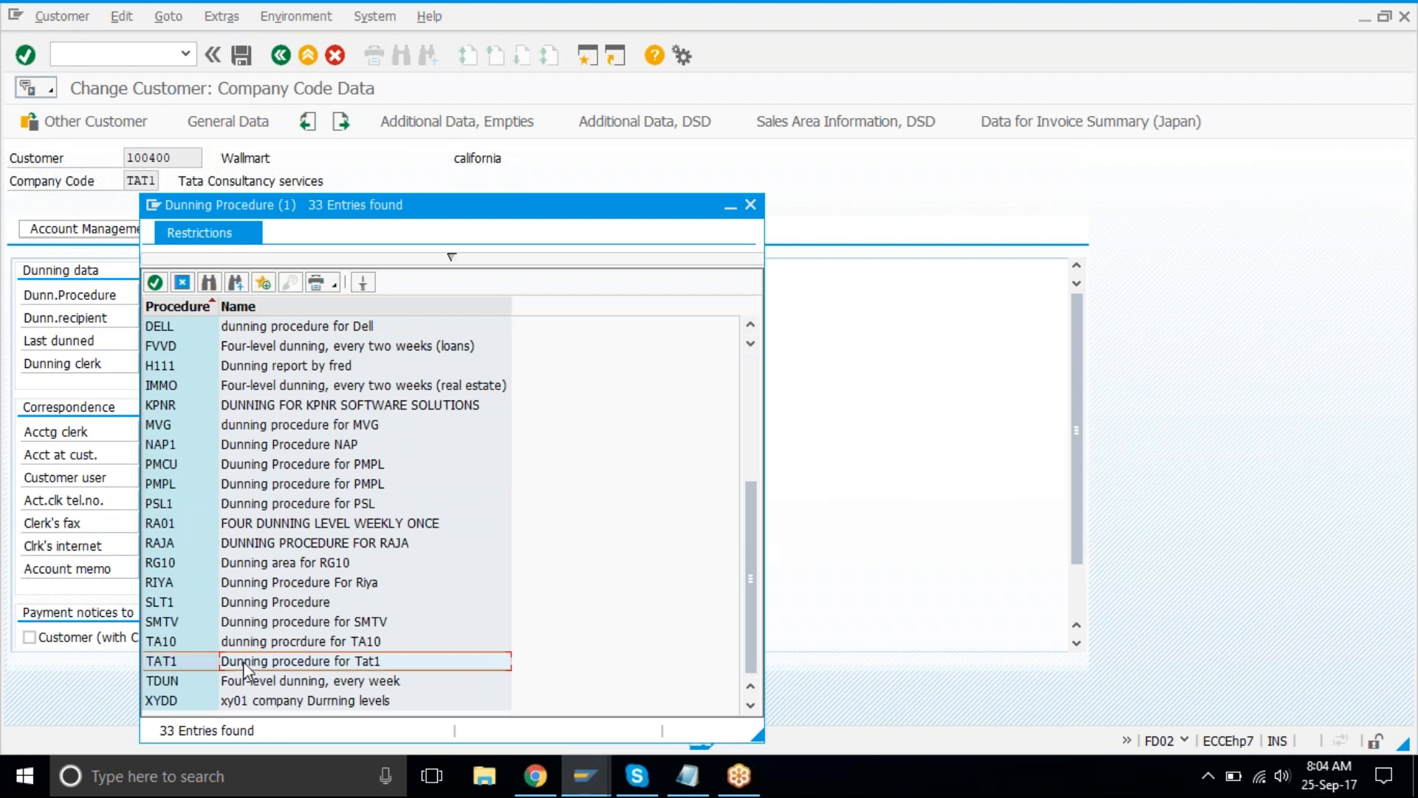
double_click(309, 662)
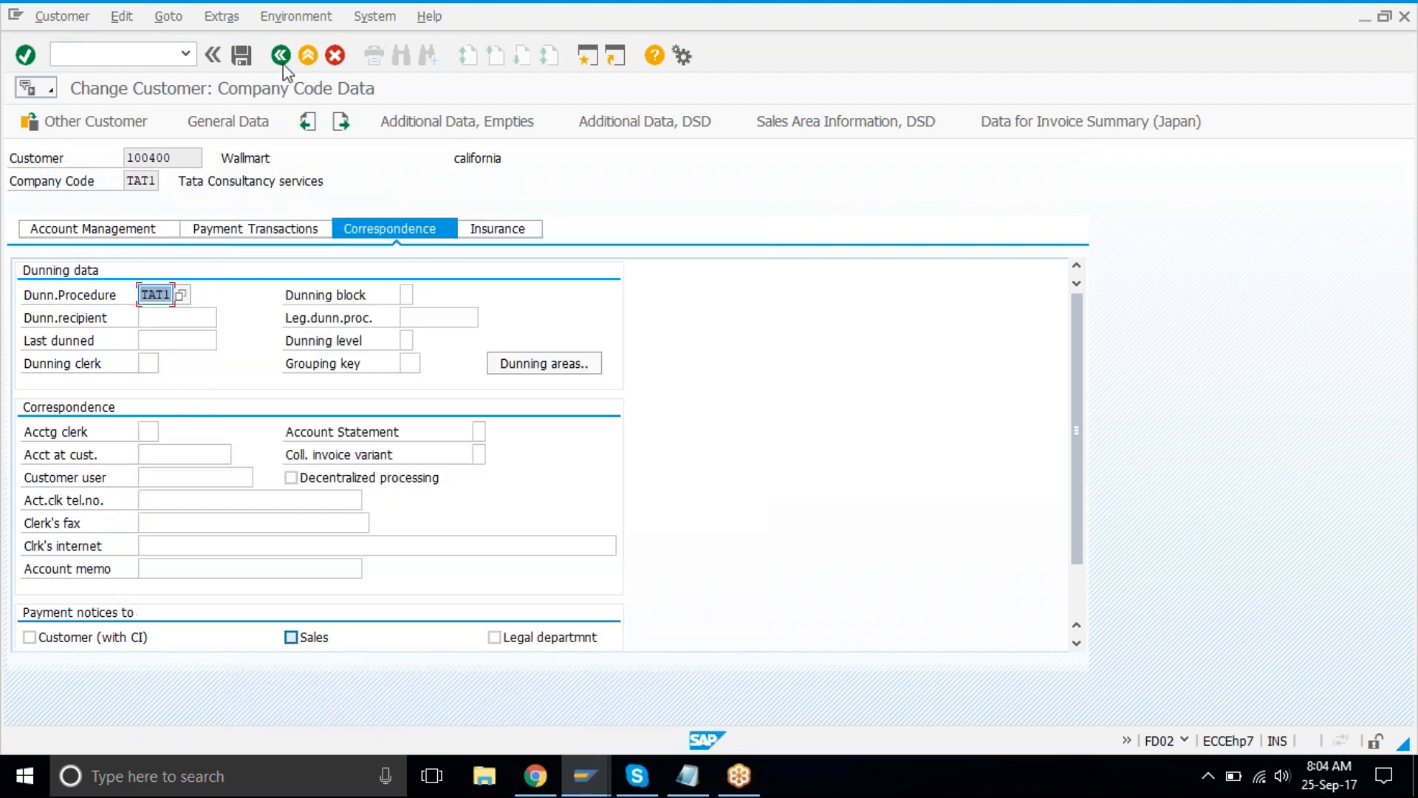
click(240, 55)
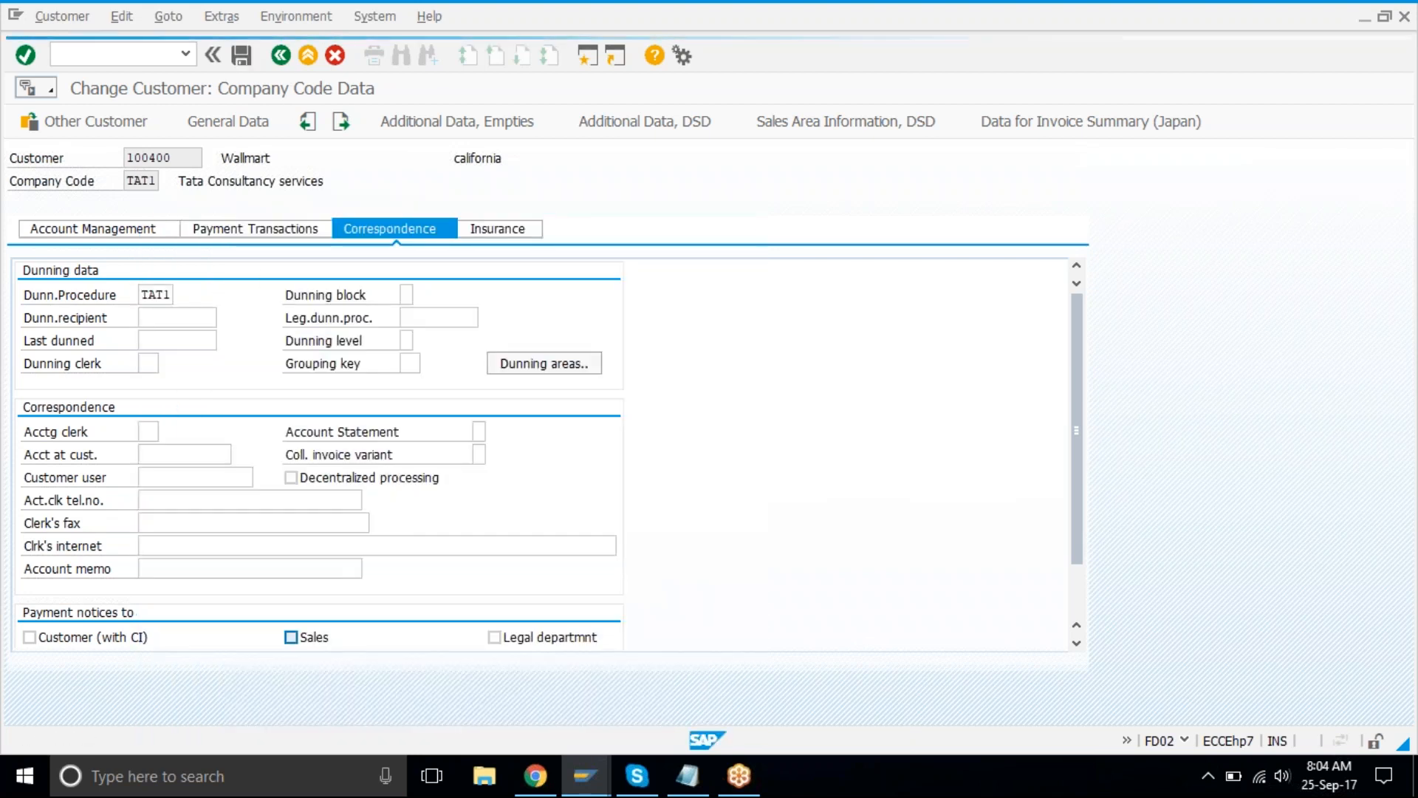
drag(246, 238, 396, 231)
click(396, 232)
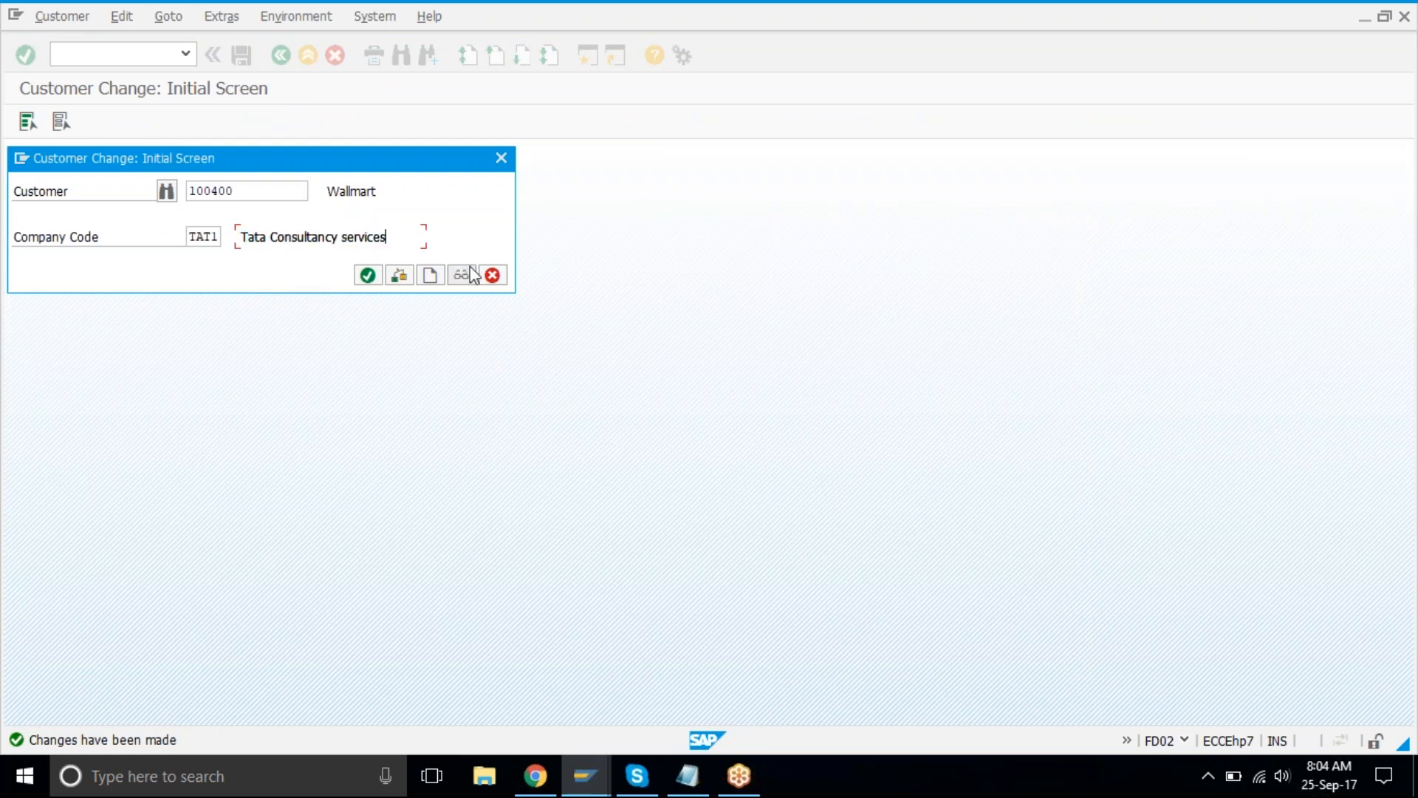
- Reopen Wallmart's company code data to check the assigned dunning procedure and leave the customer change transaction
click(369, 276)
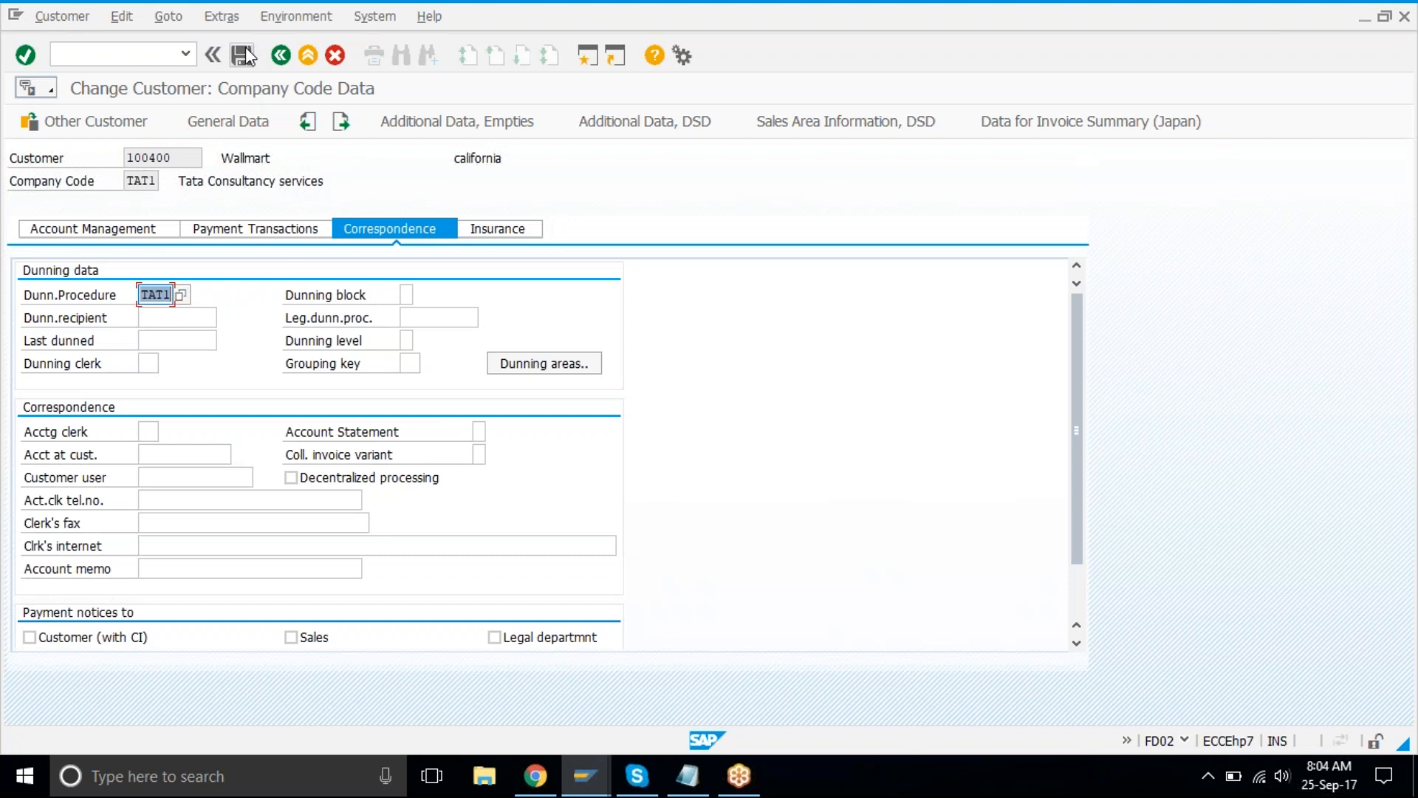
click(242, 55)
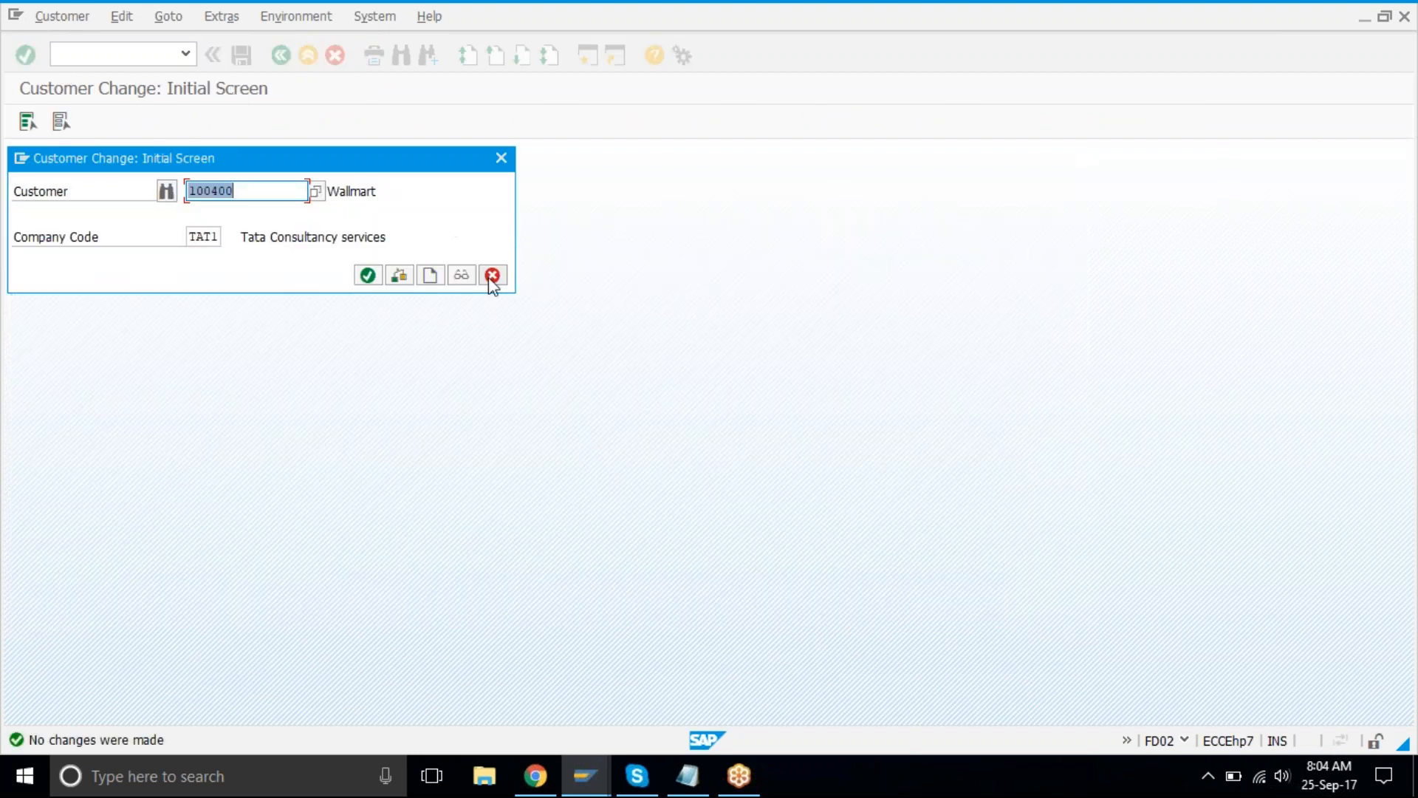
click(492, 276)
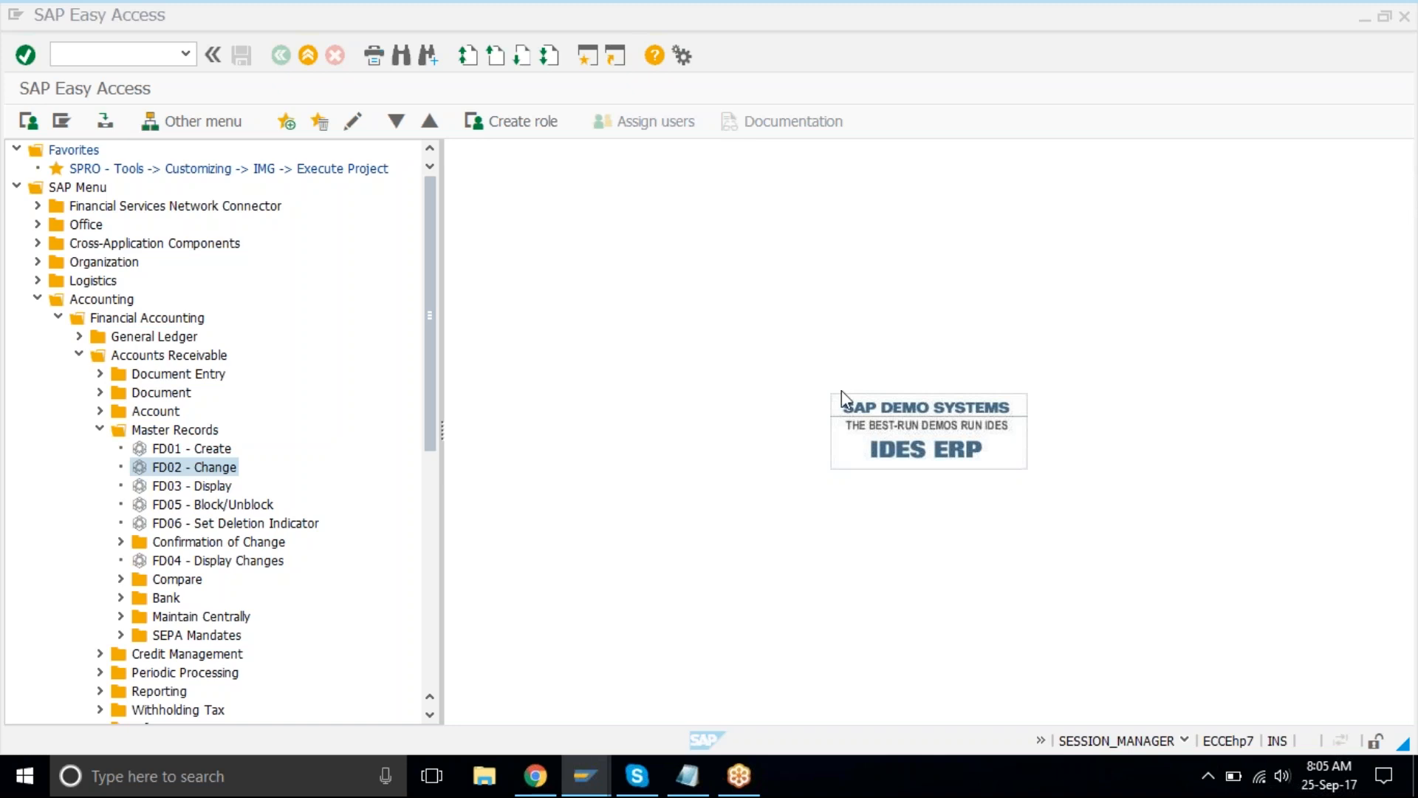
- Collapse the Master Records folder and expand Document Entry under Accounts Receivable
click(98, 432)
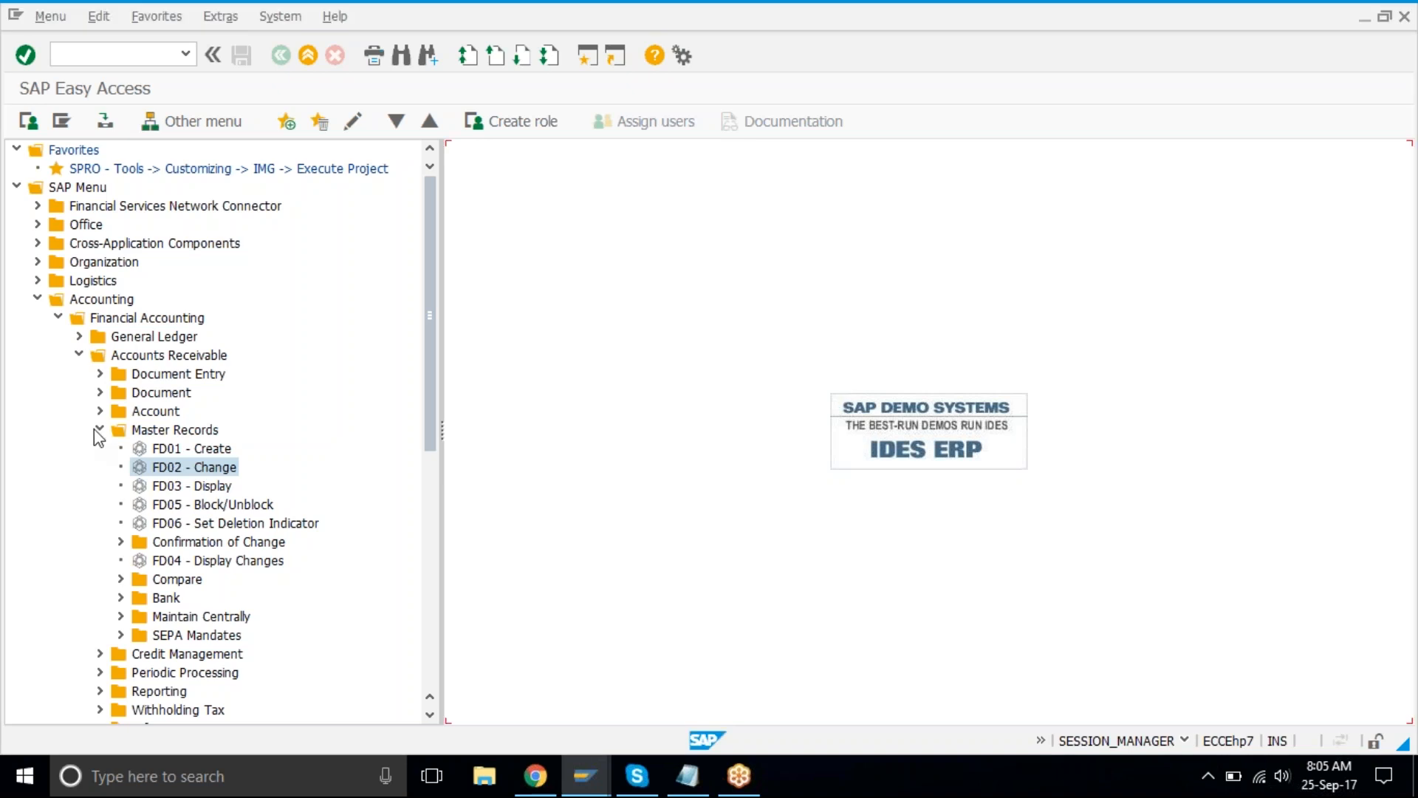
click(100, 430)
click(97, 374)
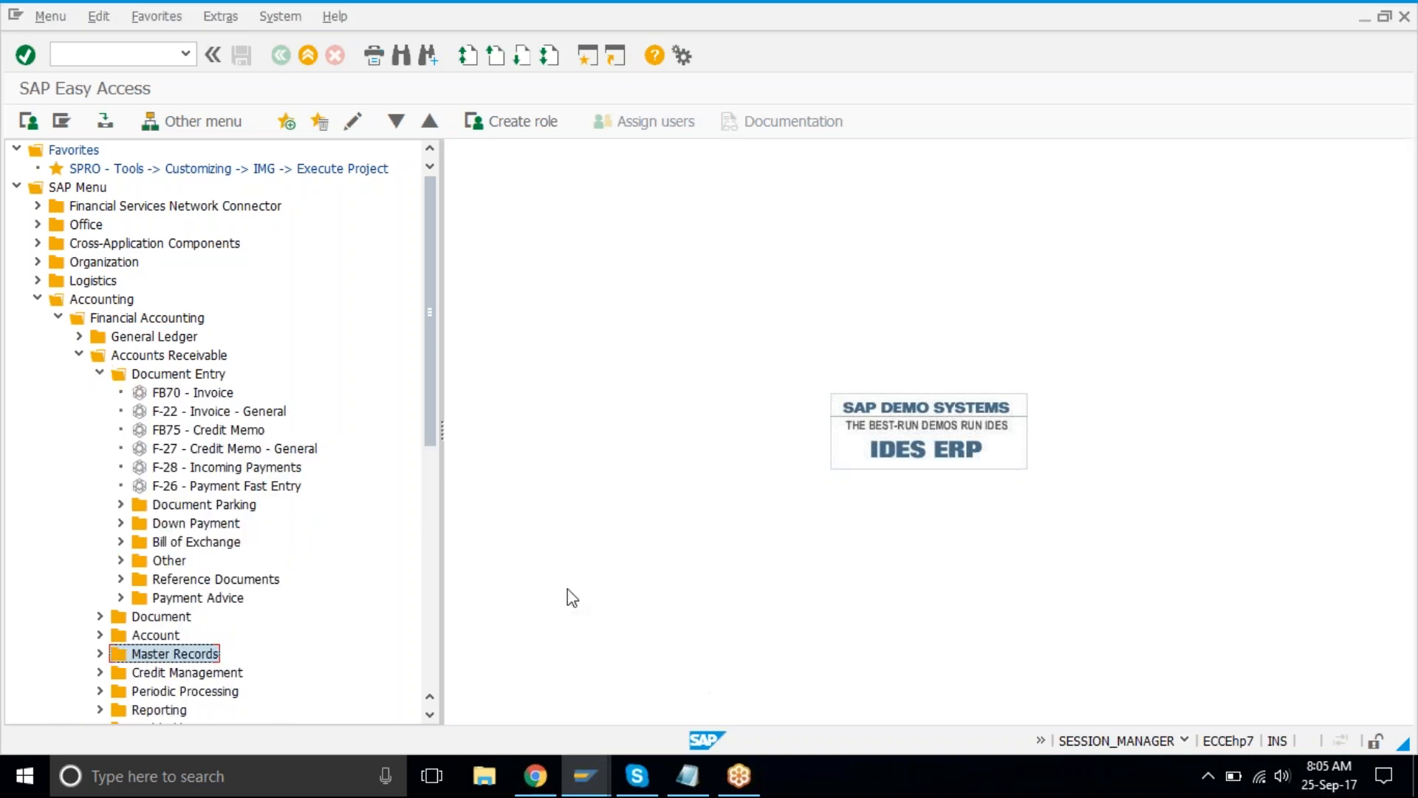
- Open the FB70 customer invoice entry and check the dunning level intervals in the Notepad notes before returning to the invoice
click(222, 396)
double_click(221, 398)
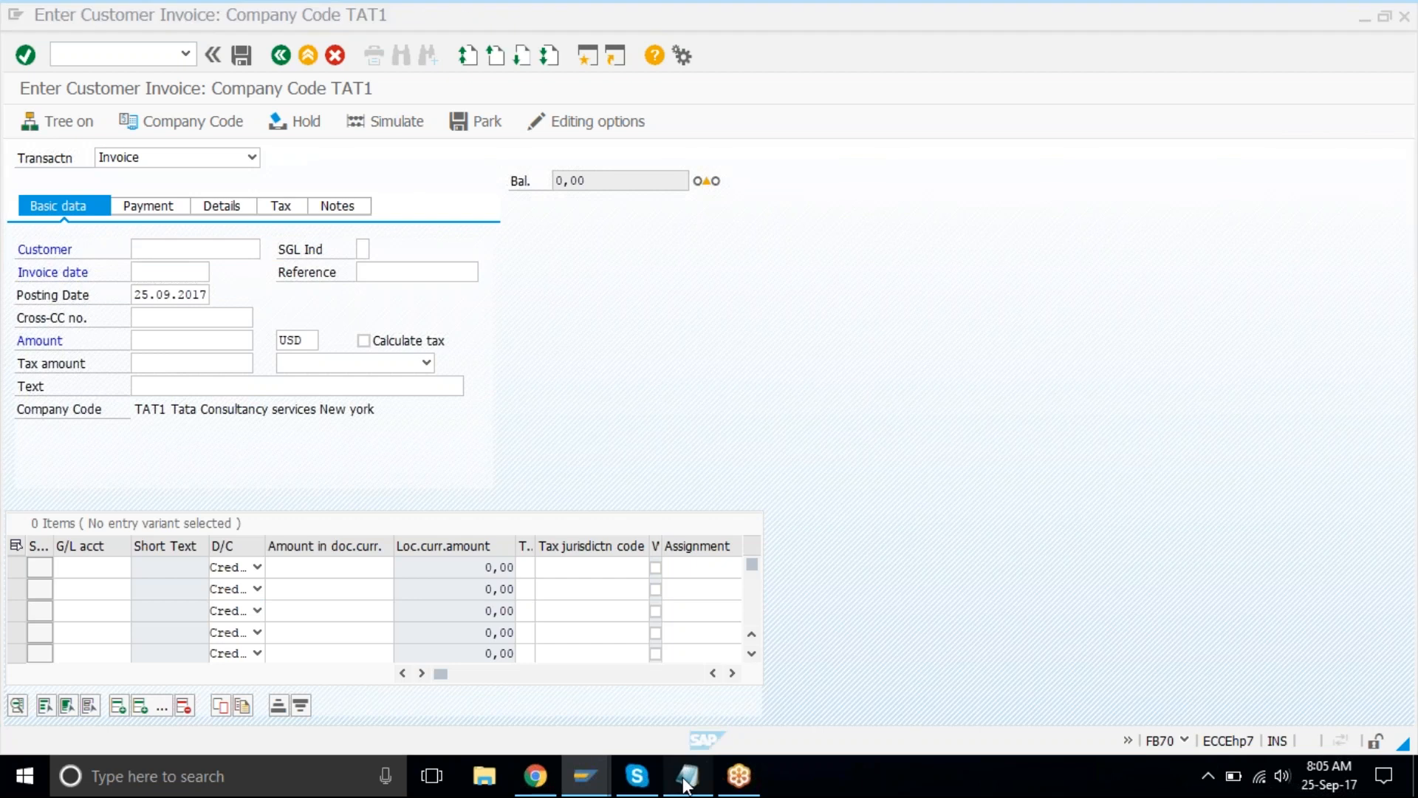
click(686, 775)
drag(644, 356, 693, 368)
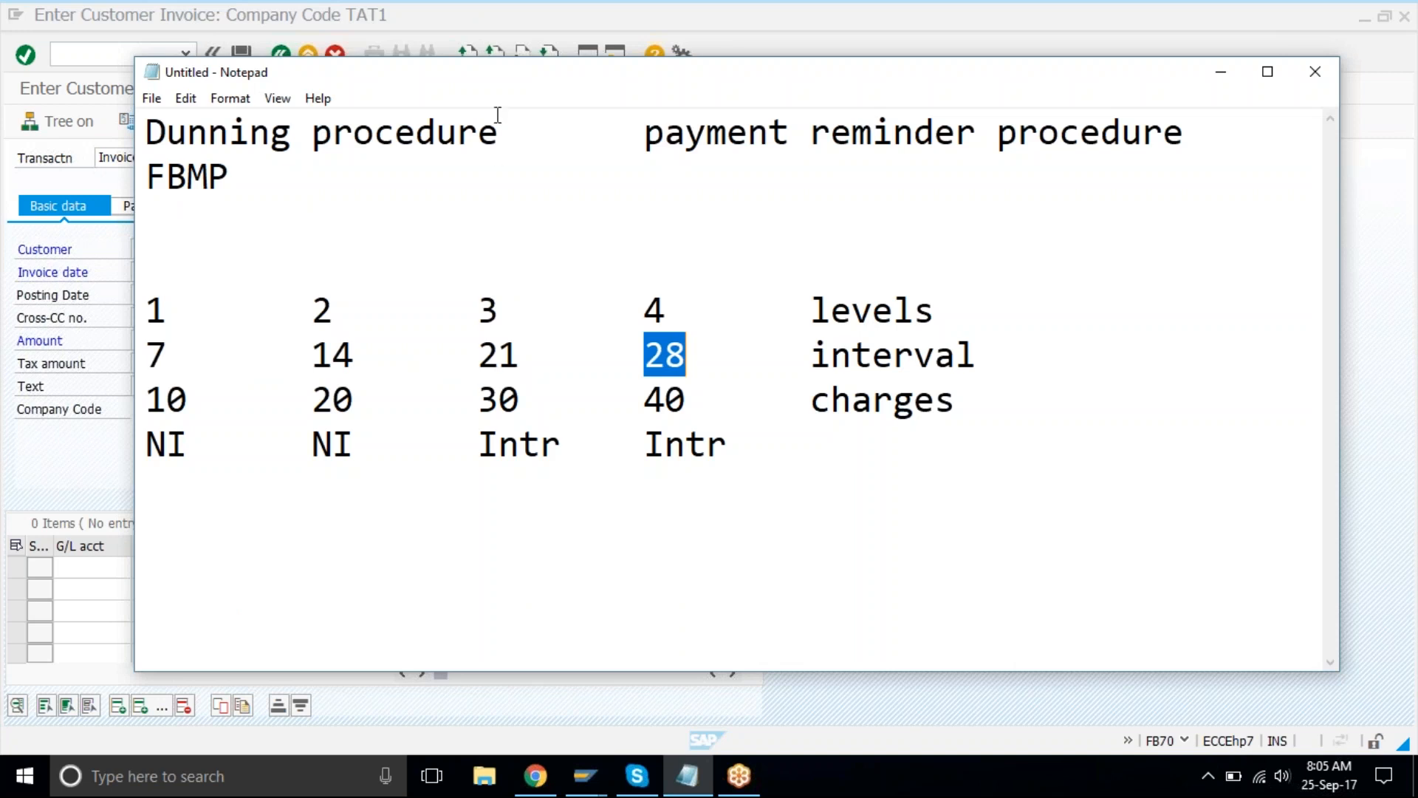
click(500, 19)
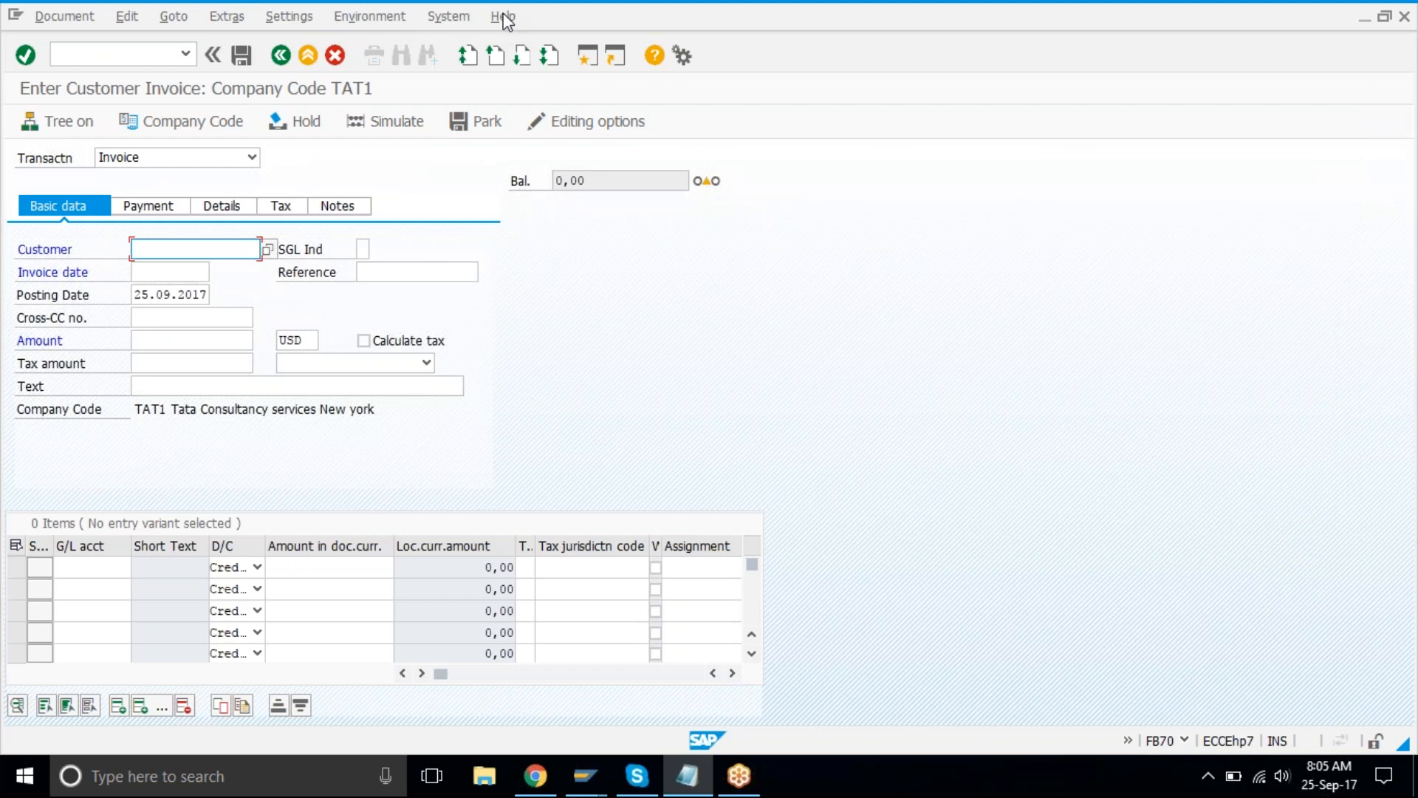
click(506, 17)
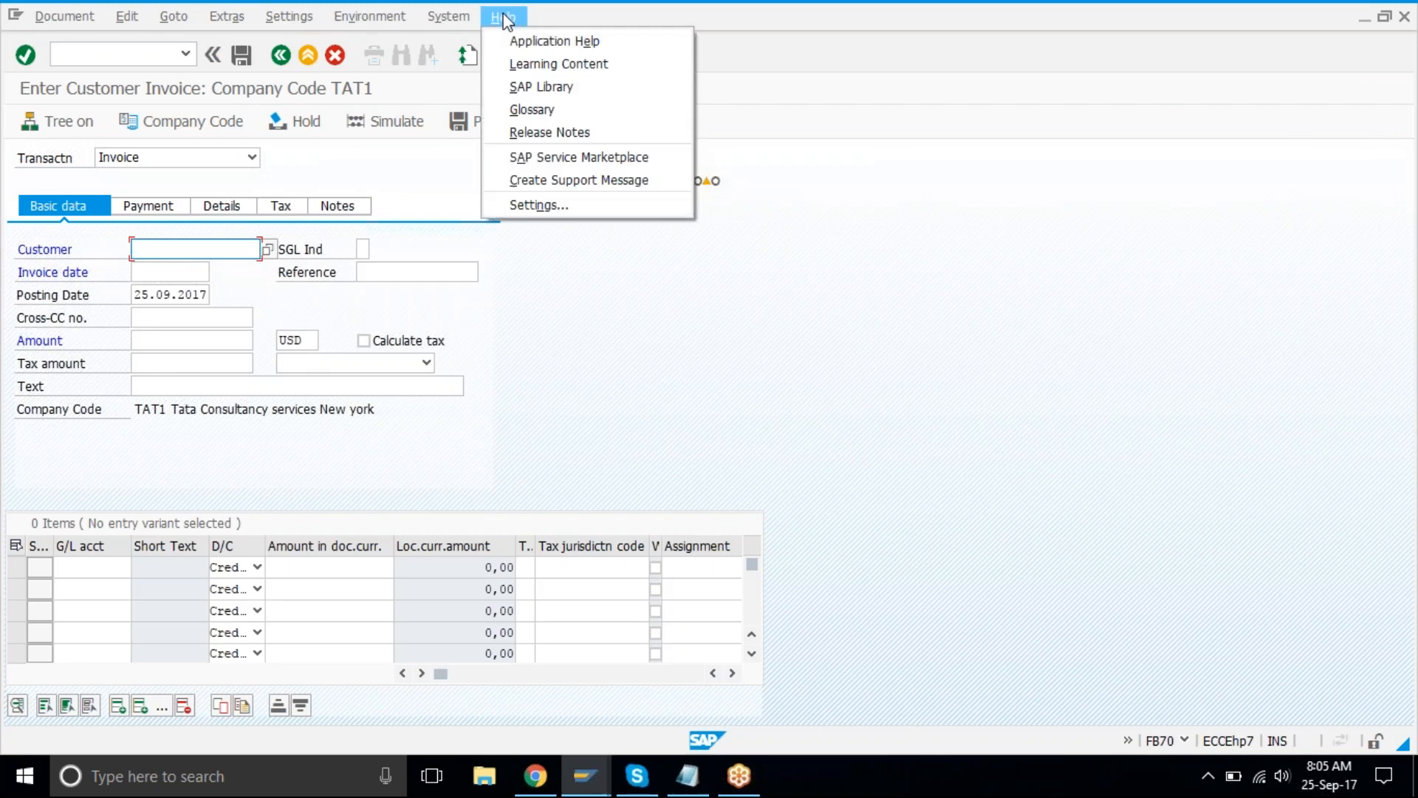
- Fill in the customer Wallmart on the invoice by value selection
click(204, 251)
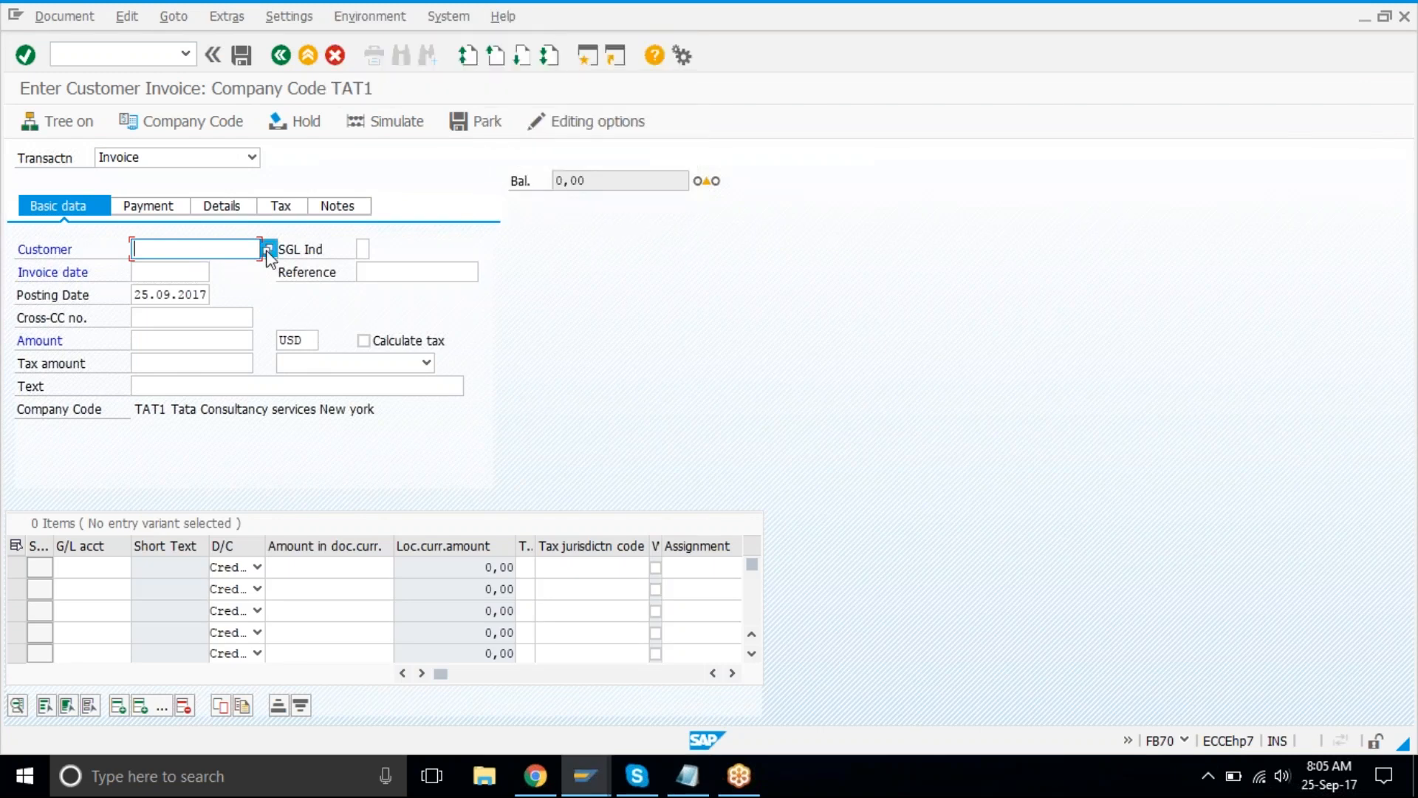
click(268, 250)
key(Return)
- Set both the invoice date and the posting date to 01.08.2017
double_click(169, 270)
click(170, 271)
text(2)
text(5)
text(092017)
key(Tab)
key(shift+Tab)
text(01.08.2017)
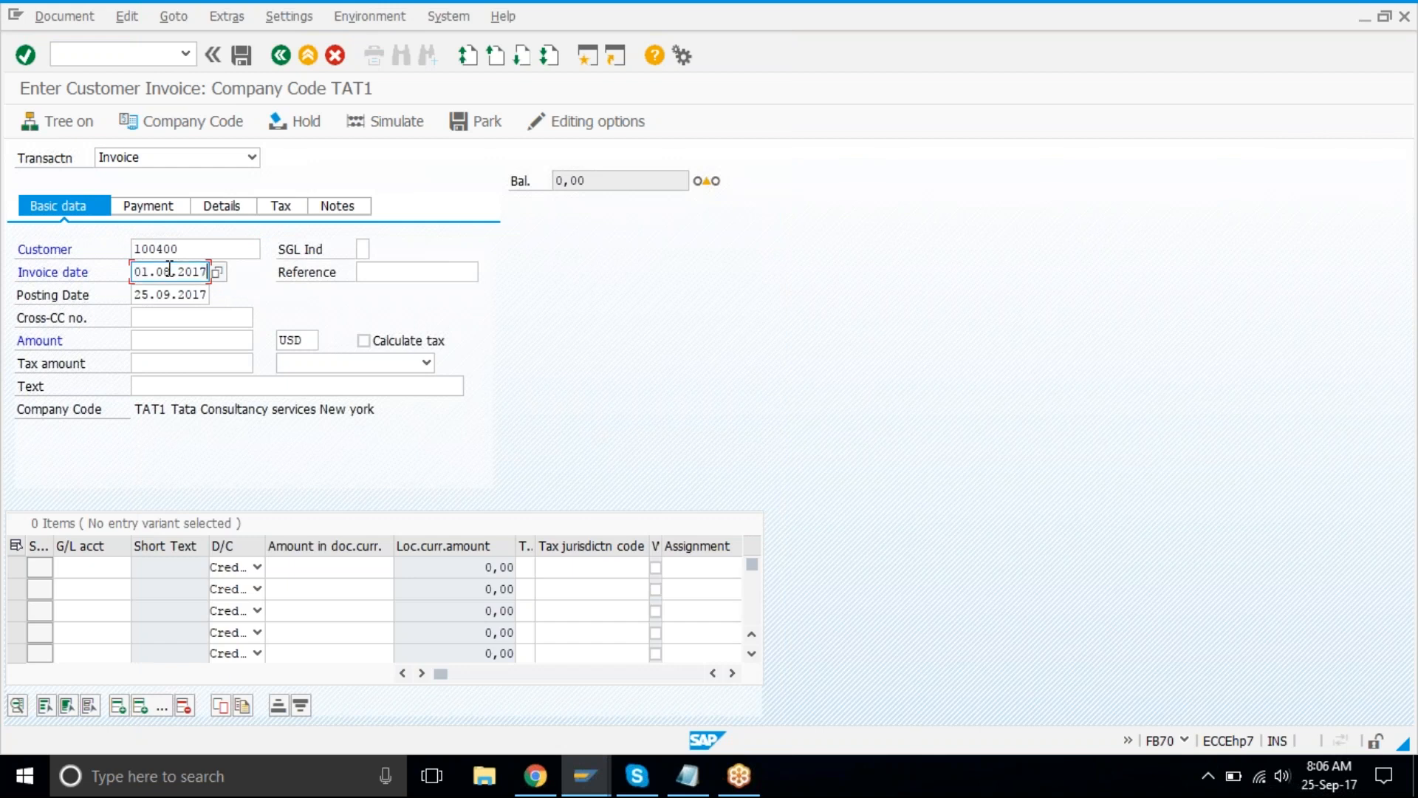
key(Tab)
key(Tab)
text(01.08.2017)
- Enter 90000 USD as the invoice amount, add a credit item for G/L account 3000 with amount *, and validate the entries
click(203, 341)
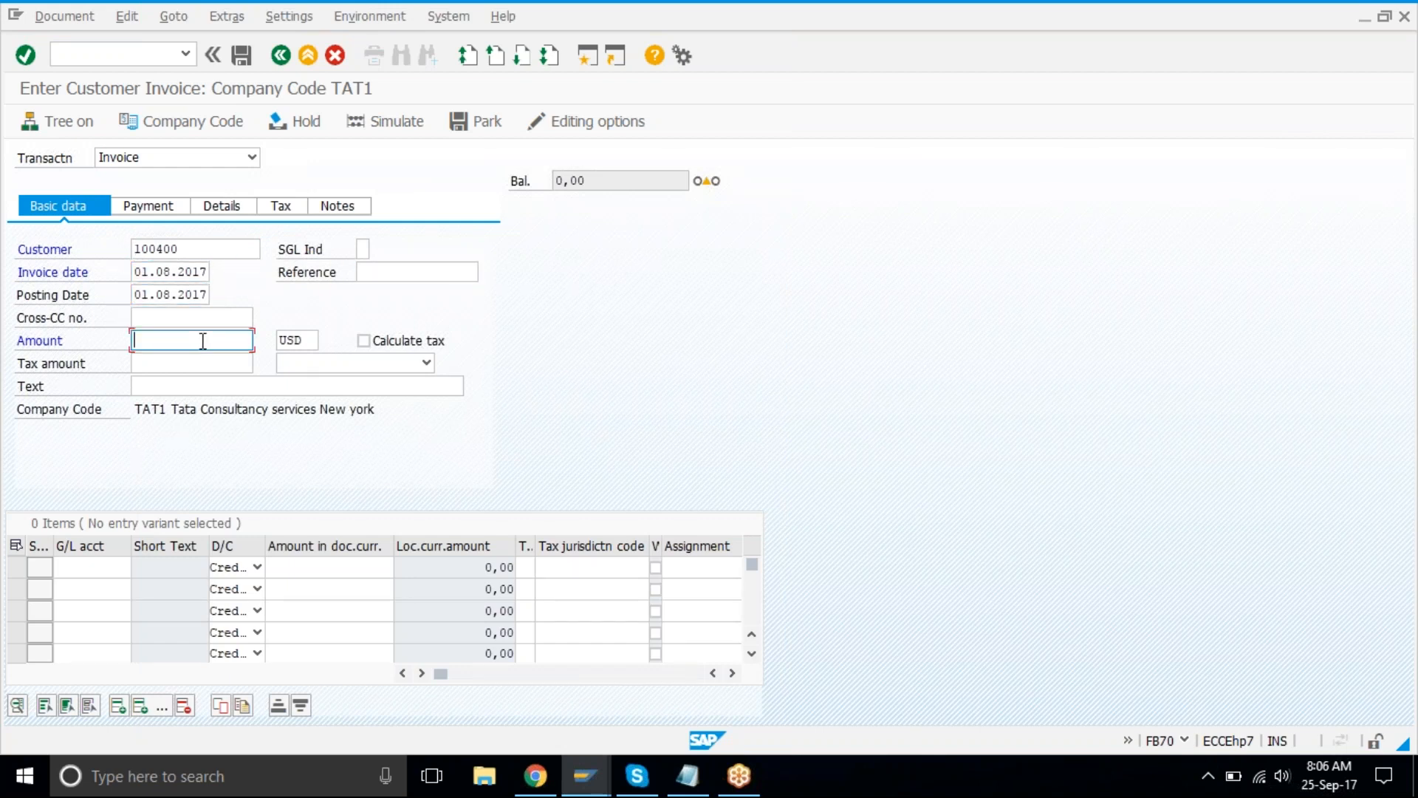
text(9)
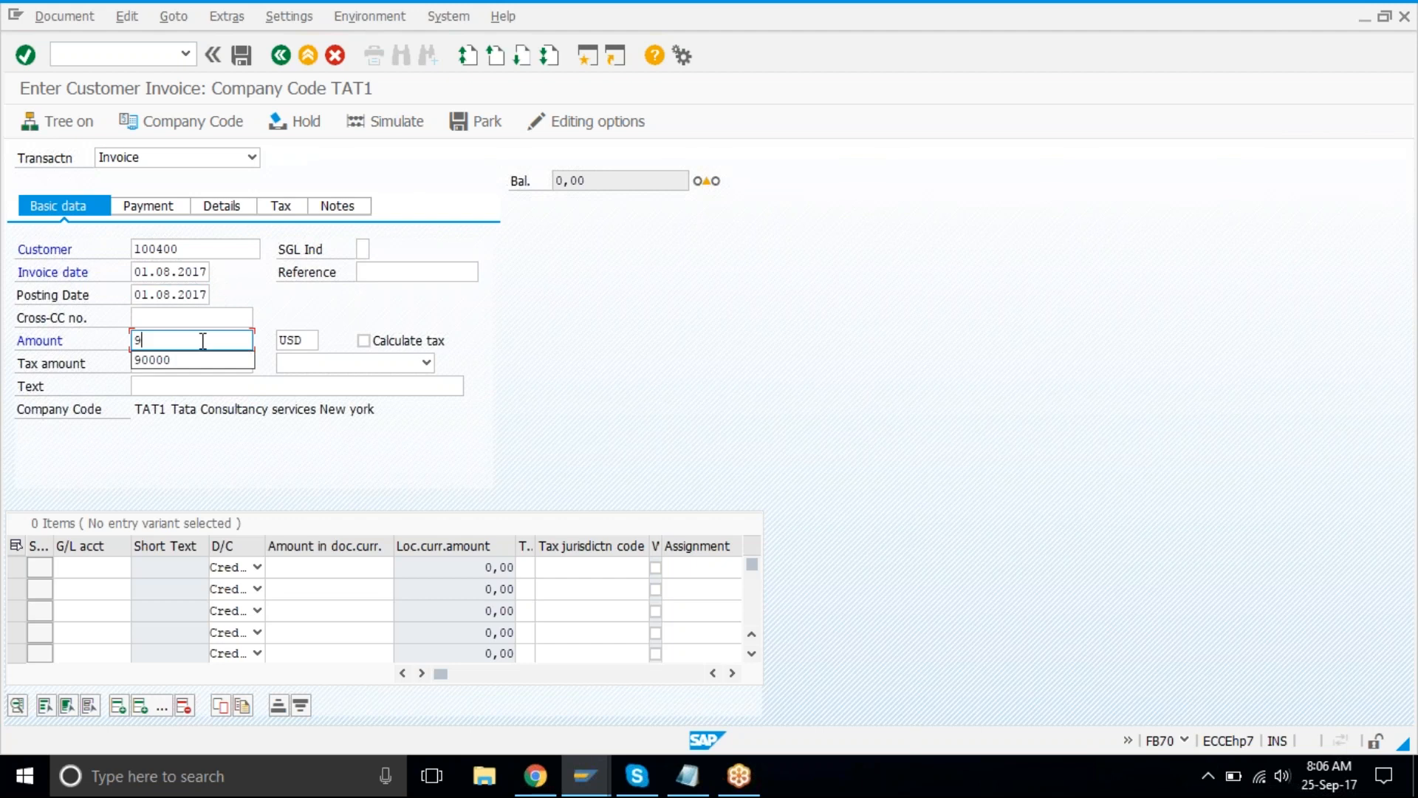
text(0000)
click(104, 568)
text(3000)
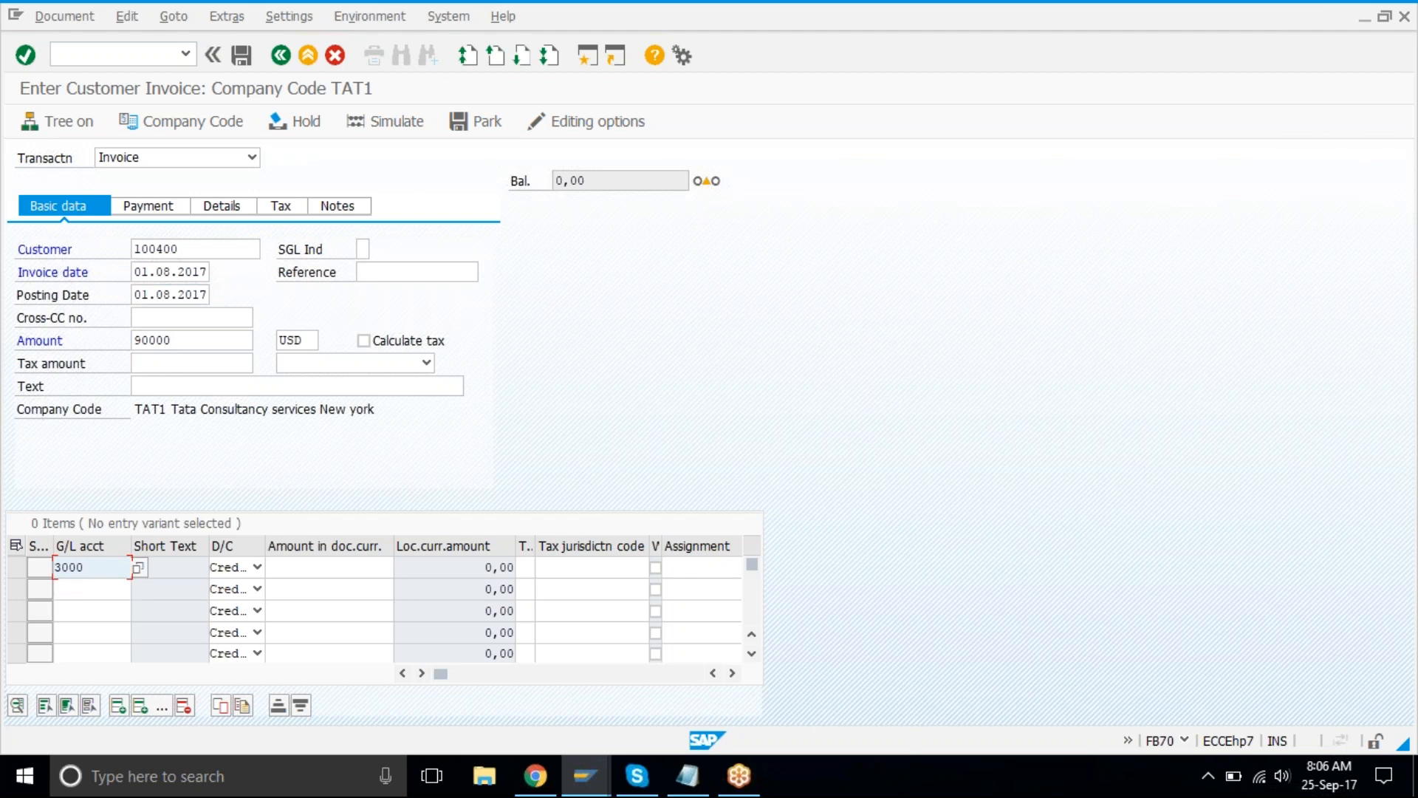
key(Tab)
key(Tab)
text(*)
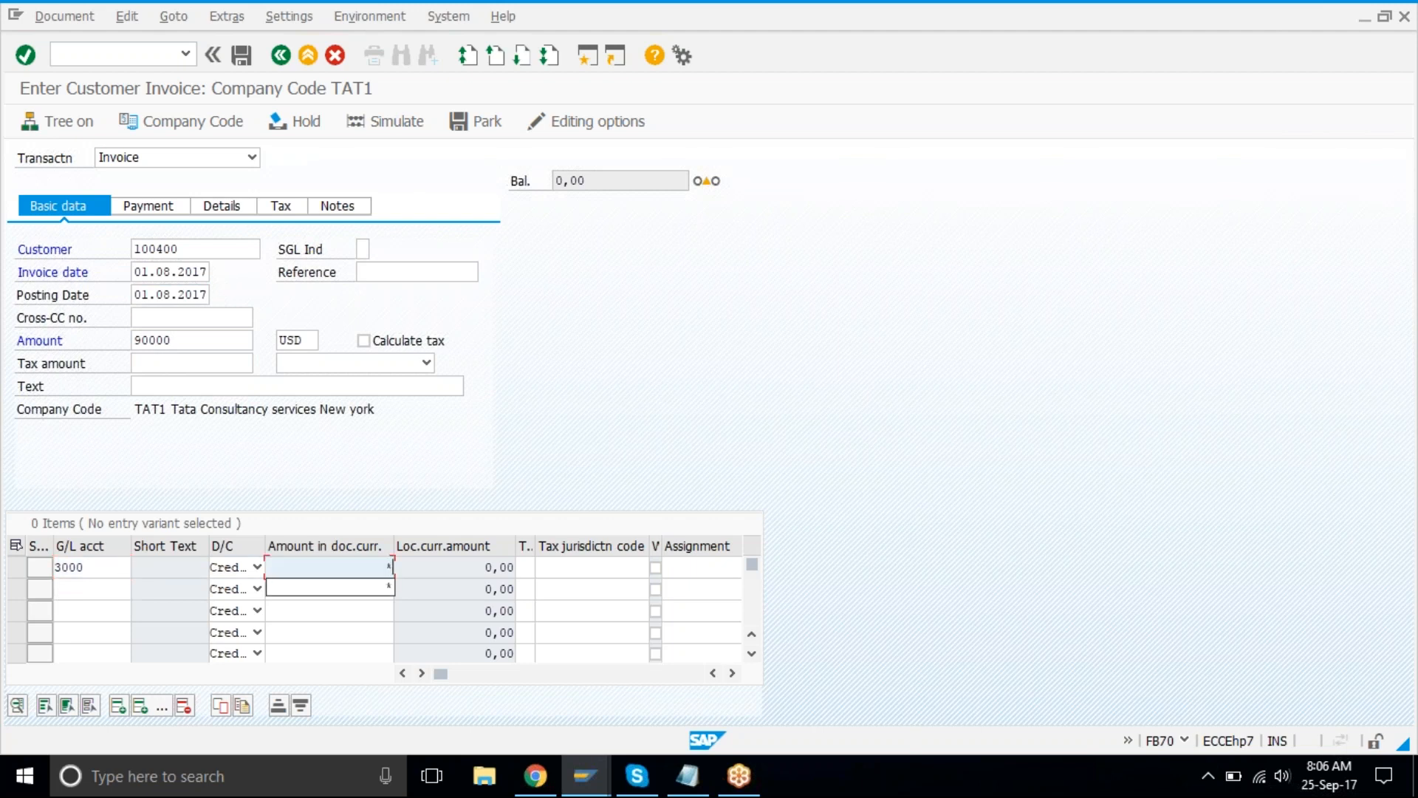
key(Return)
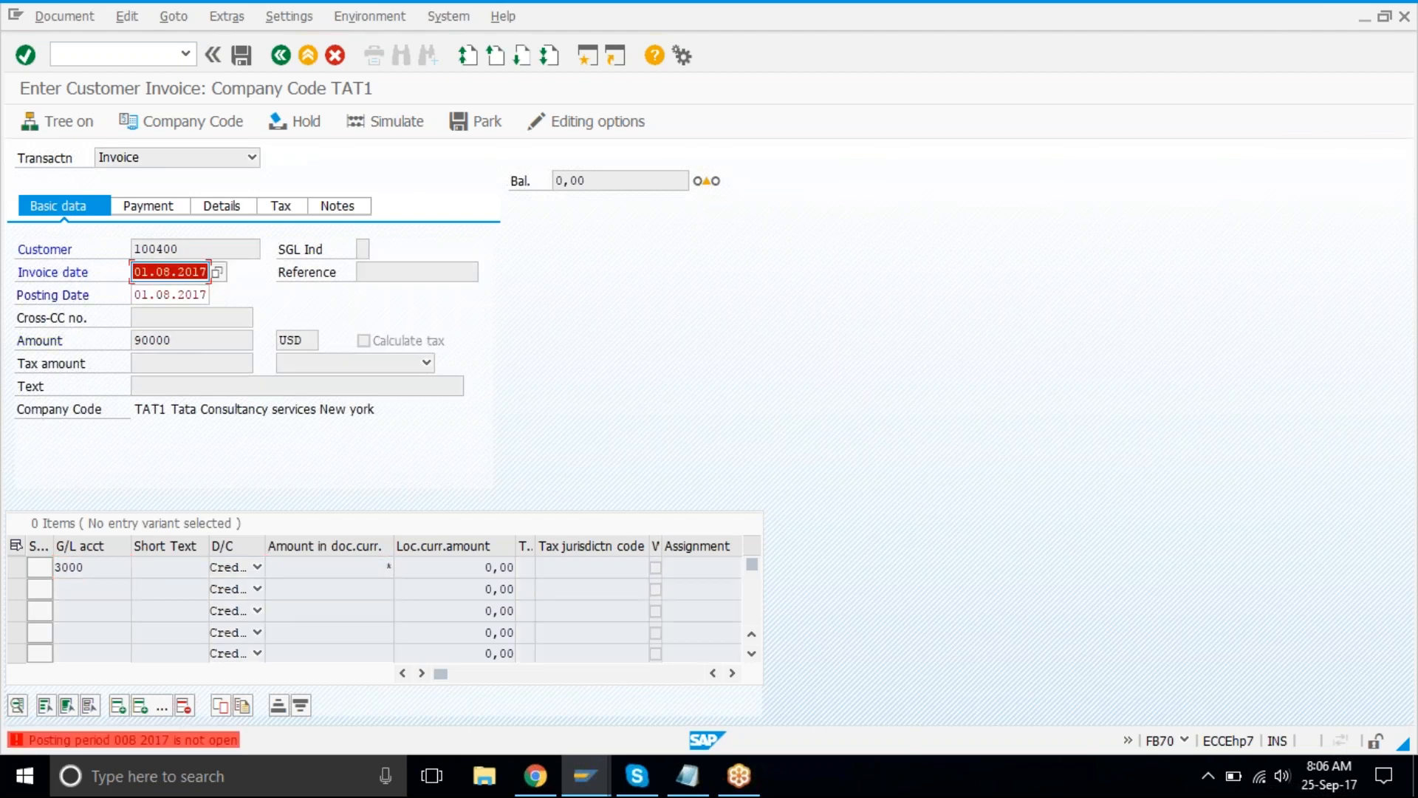
- Open transaction OB52 in a separate session and position the posting periods list at variant TAT1
click(108, 57)
text(/i)
text(oob)
text(52)
key(Return)
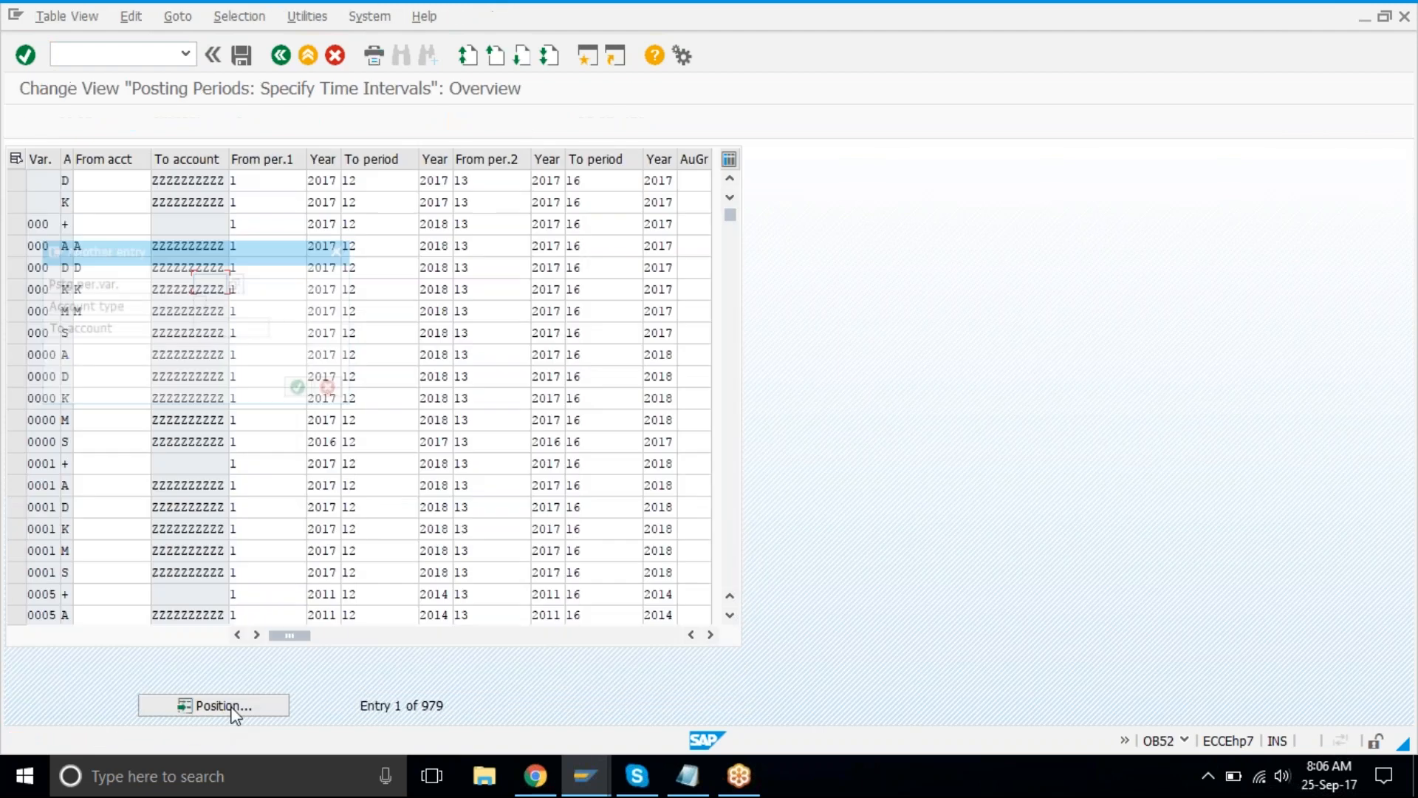
text(tatl)
key(Return)
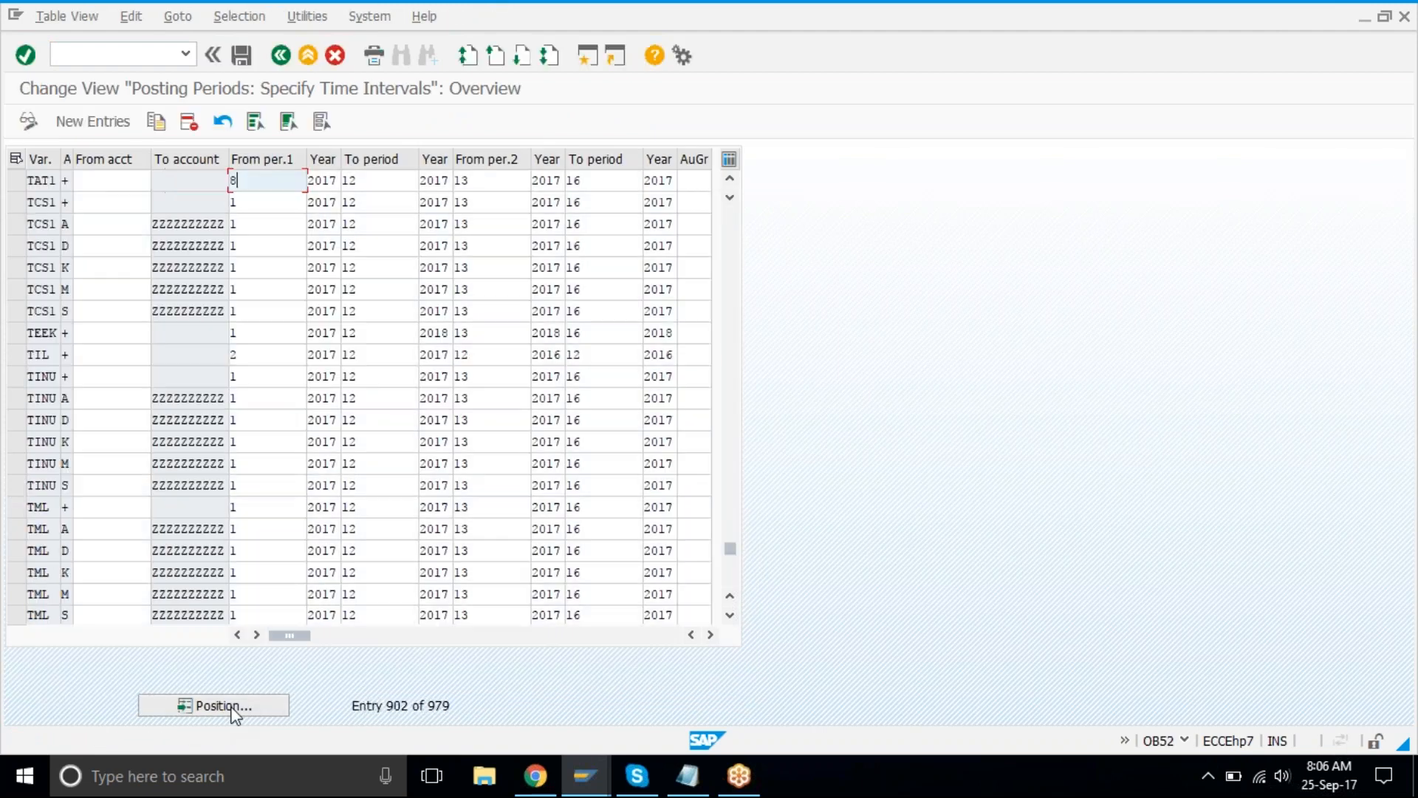
- Set the first posting period of variant TAT1 to start at 8, save it under the proposed customizing request and end the session
text(8)
key(ctrl+s)
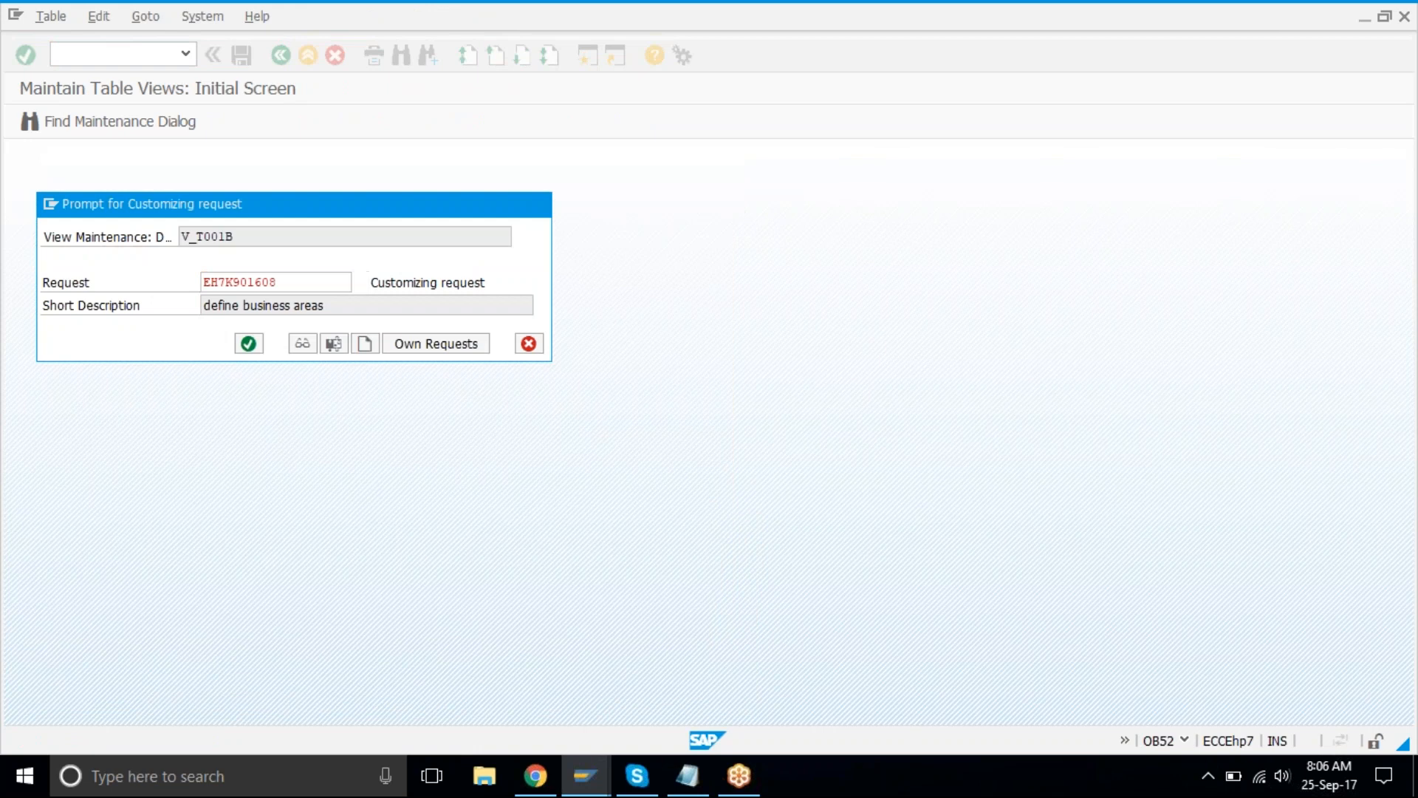
key(Return)
click(372, 16)
click(409, 65)
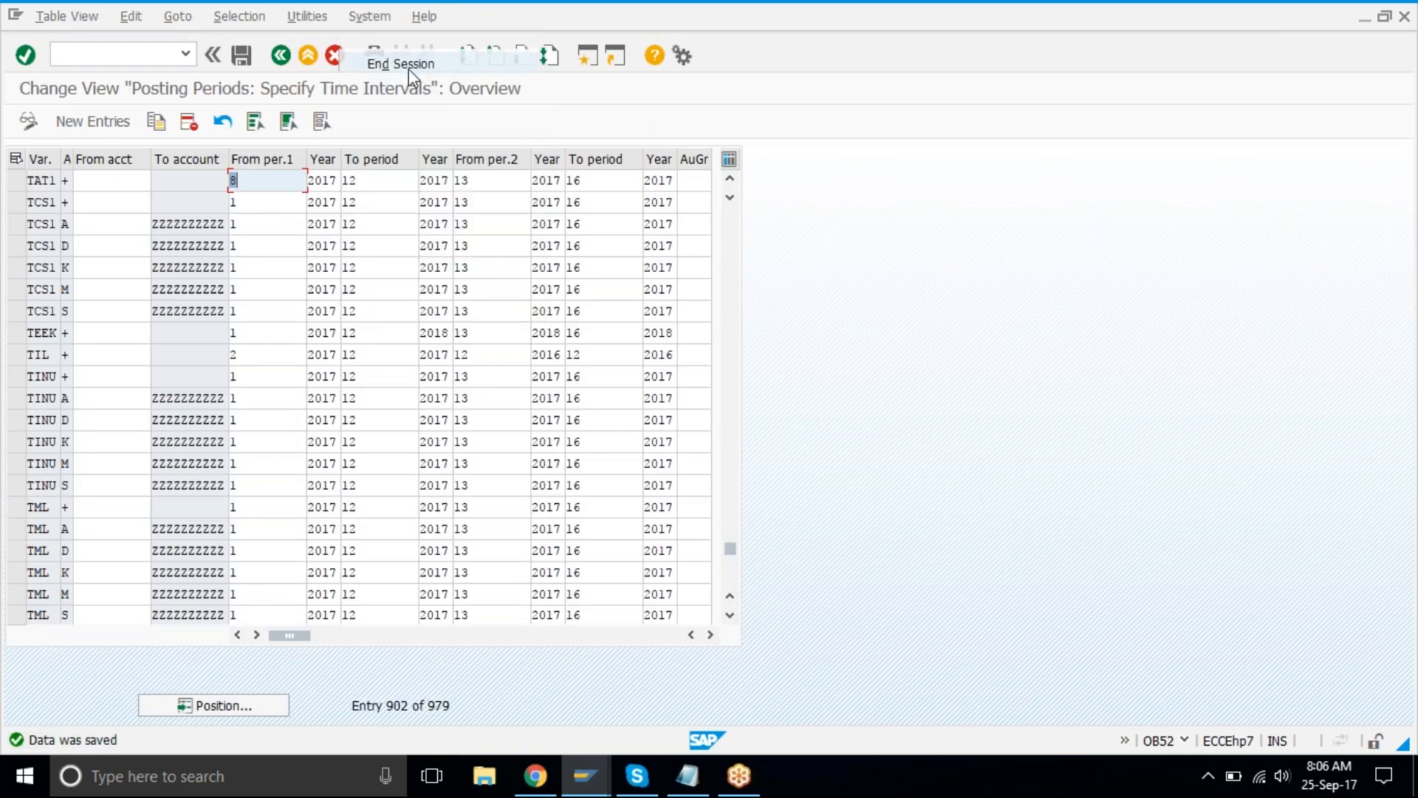
- Revalidate the Wallmart invoice, simulate it and try to post it
key(Return)
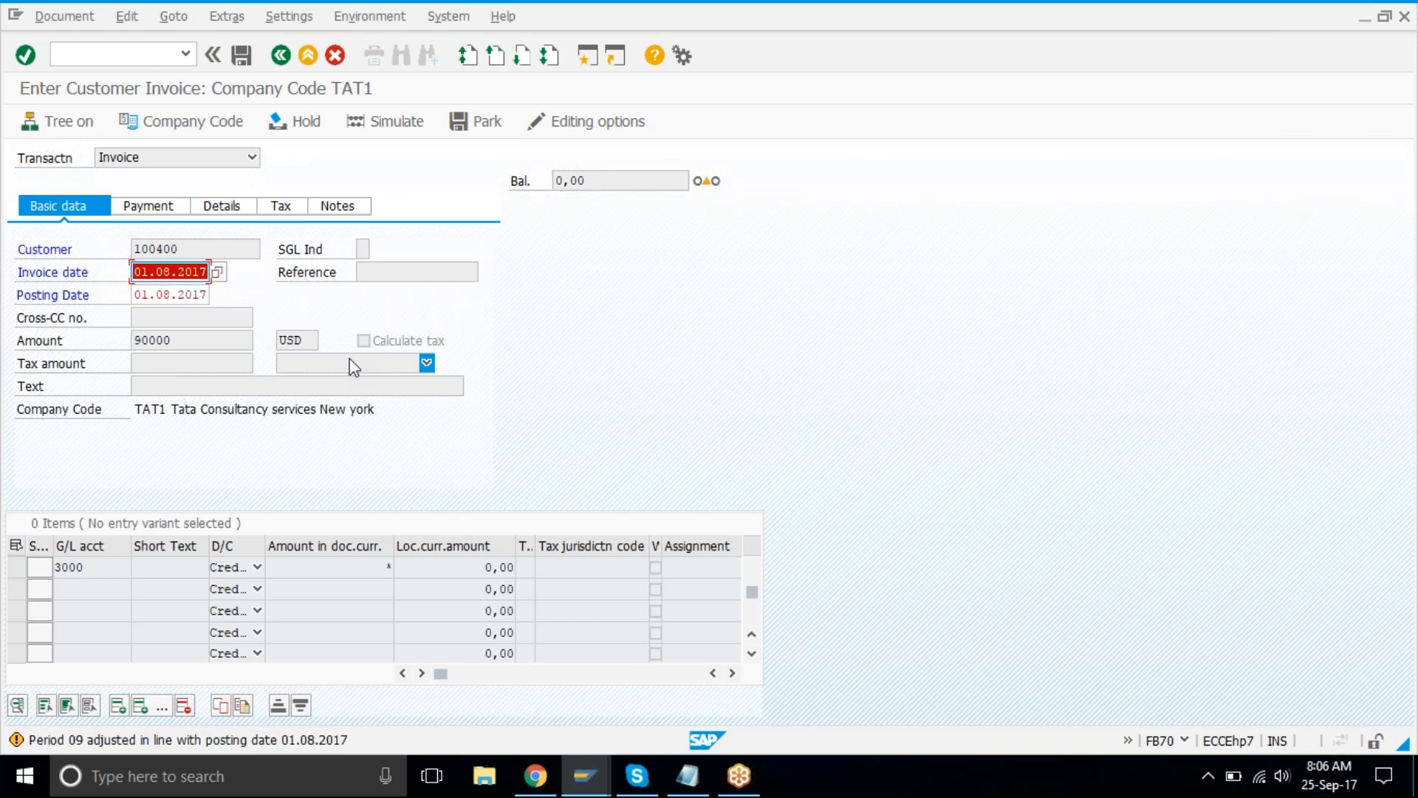
key(Return)
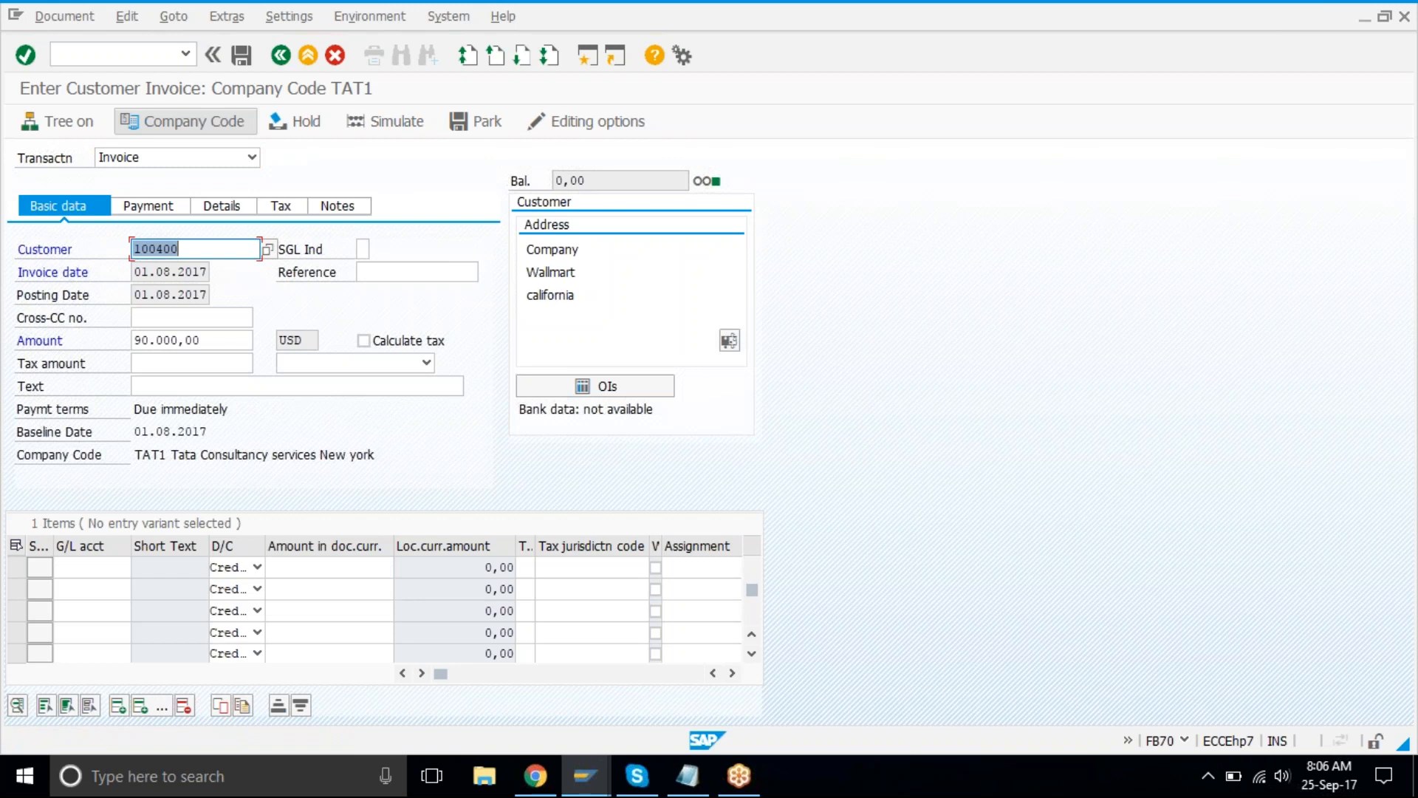
drag(751, 589, 751, 577)
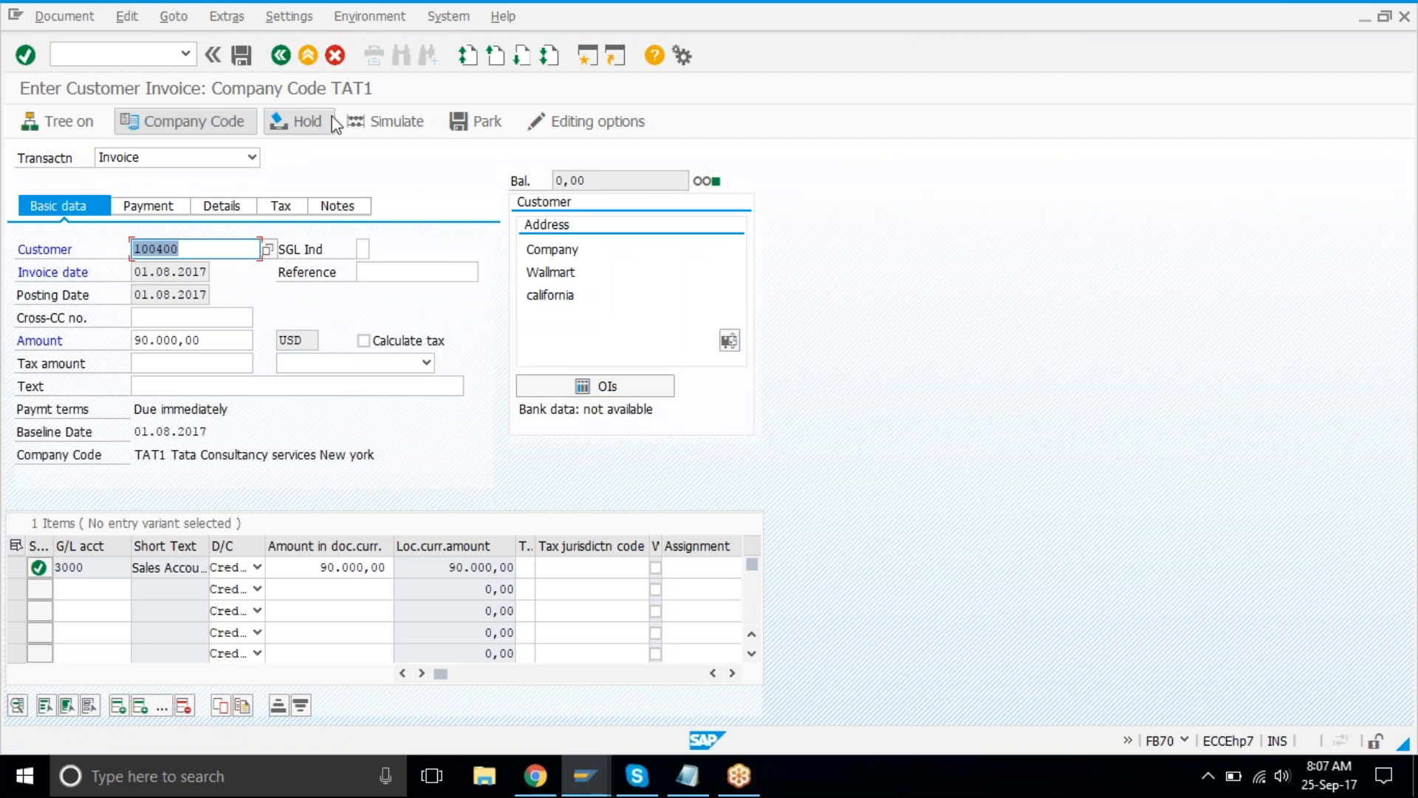
click(385, 121)
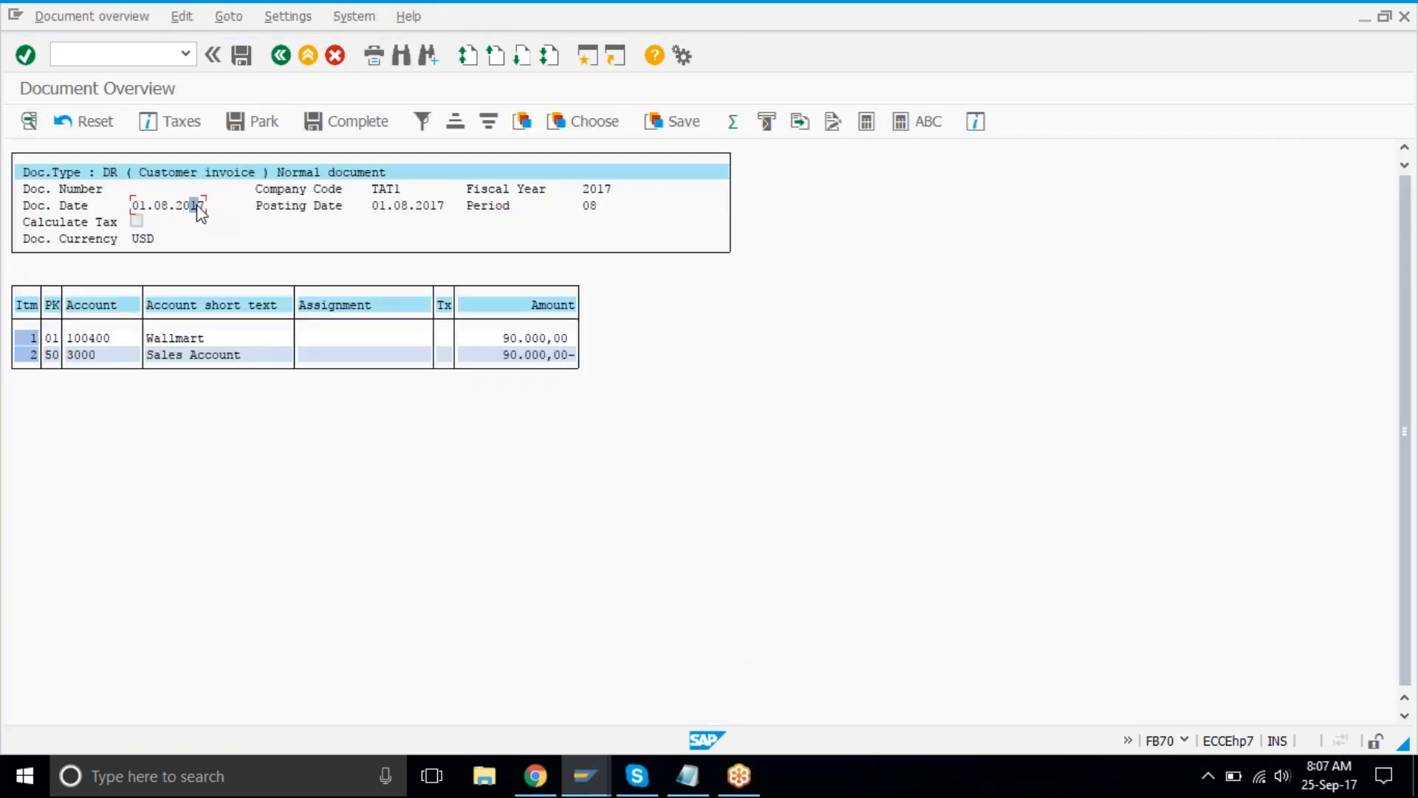
click(242, 54)
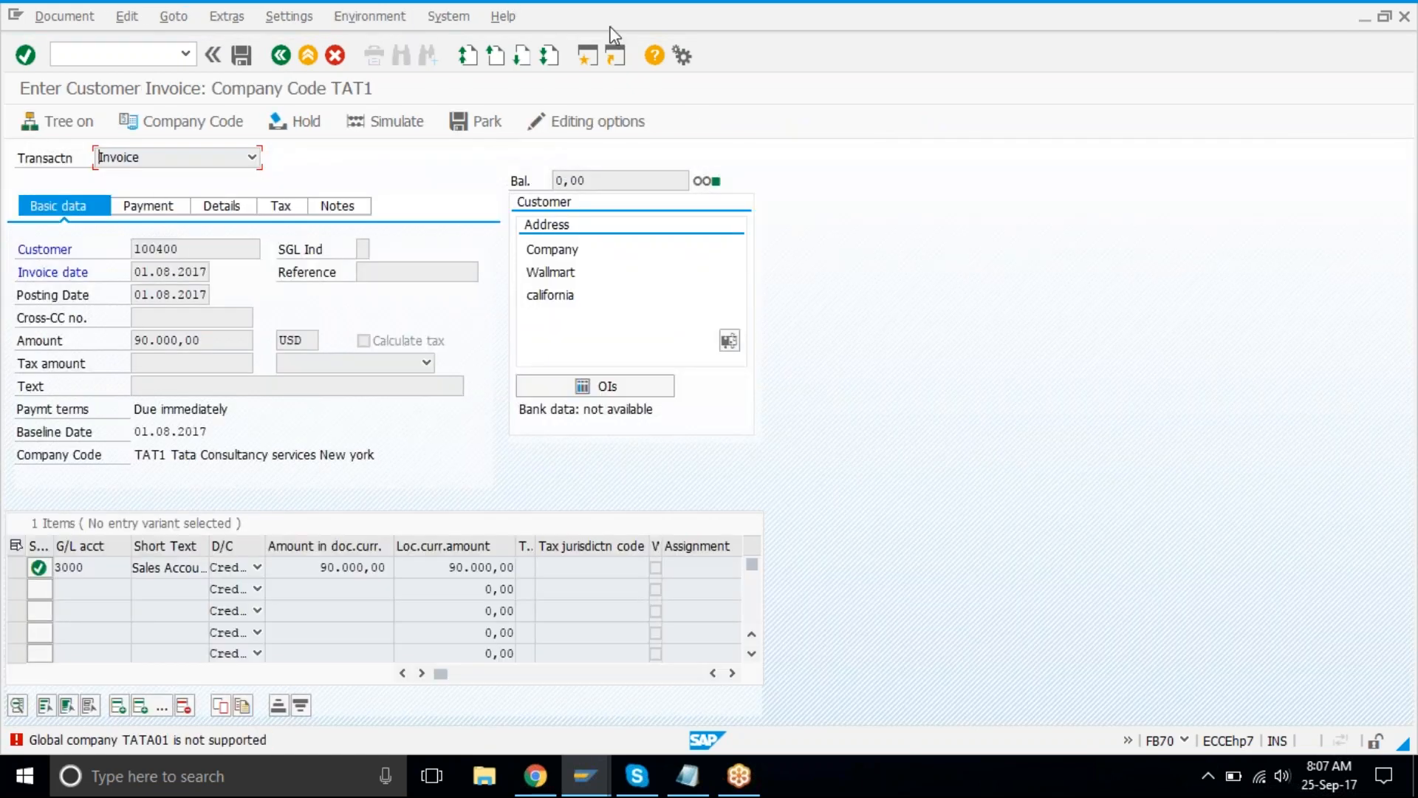
click(589, 56)
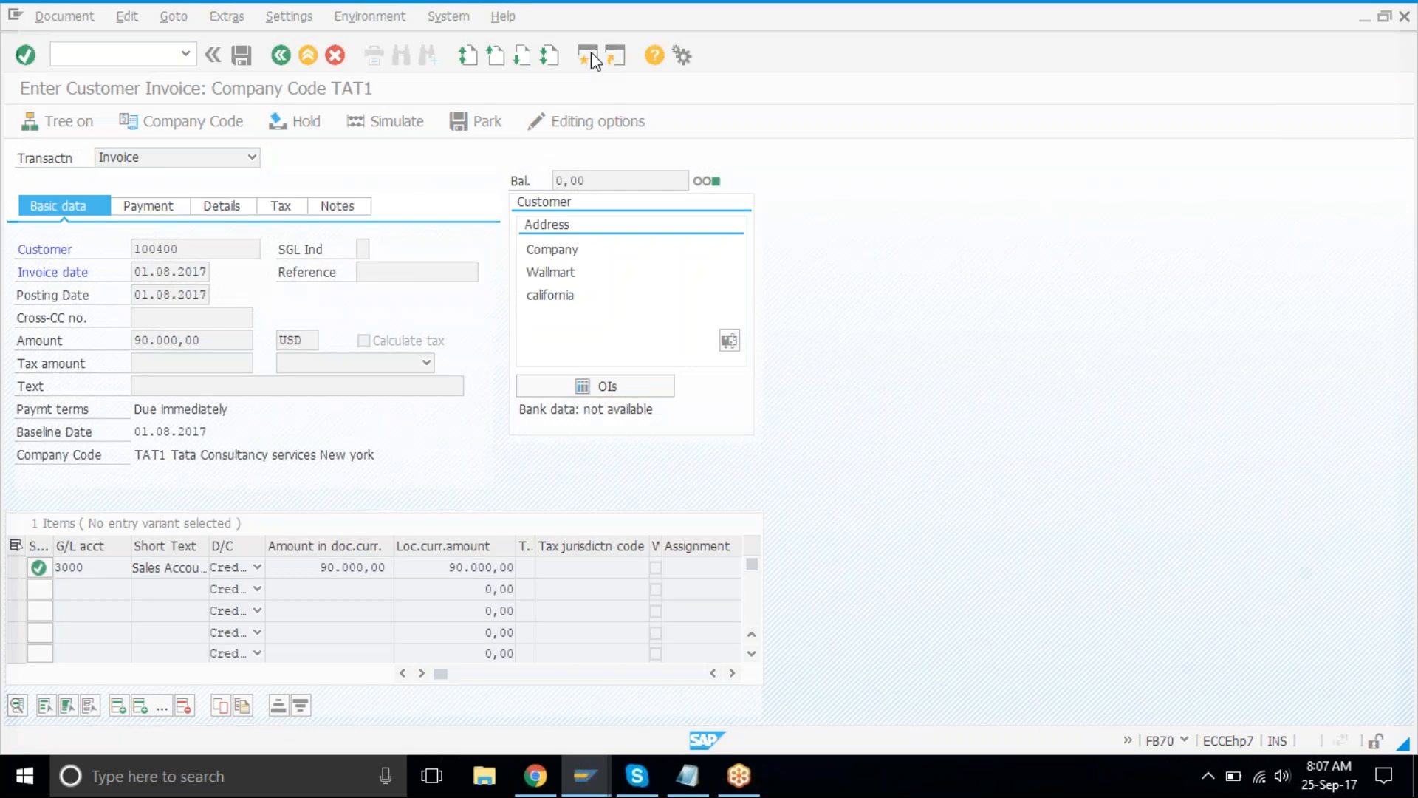
text(ox15)
key(Return)
click(275, 531)
click(1404, 17)
click(985, 343)
- Open transaction OBY6 in a separate session and position the company code list at TAT1
click(121, 46)
text(oby6)
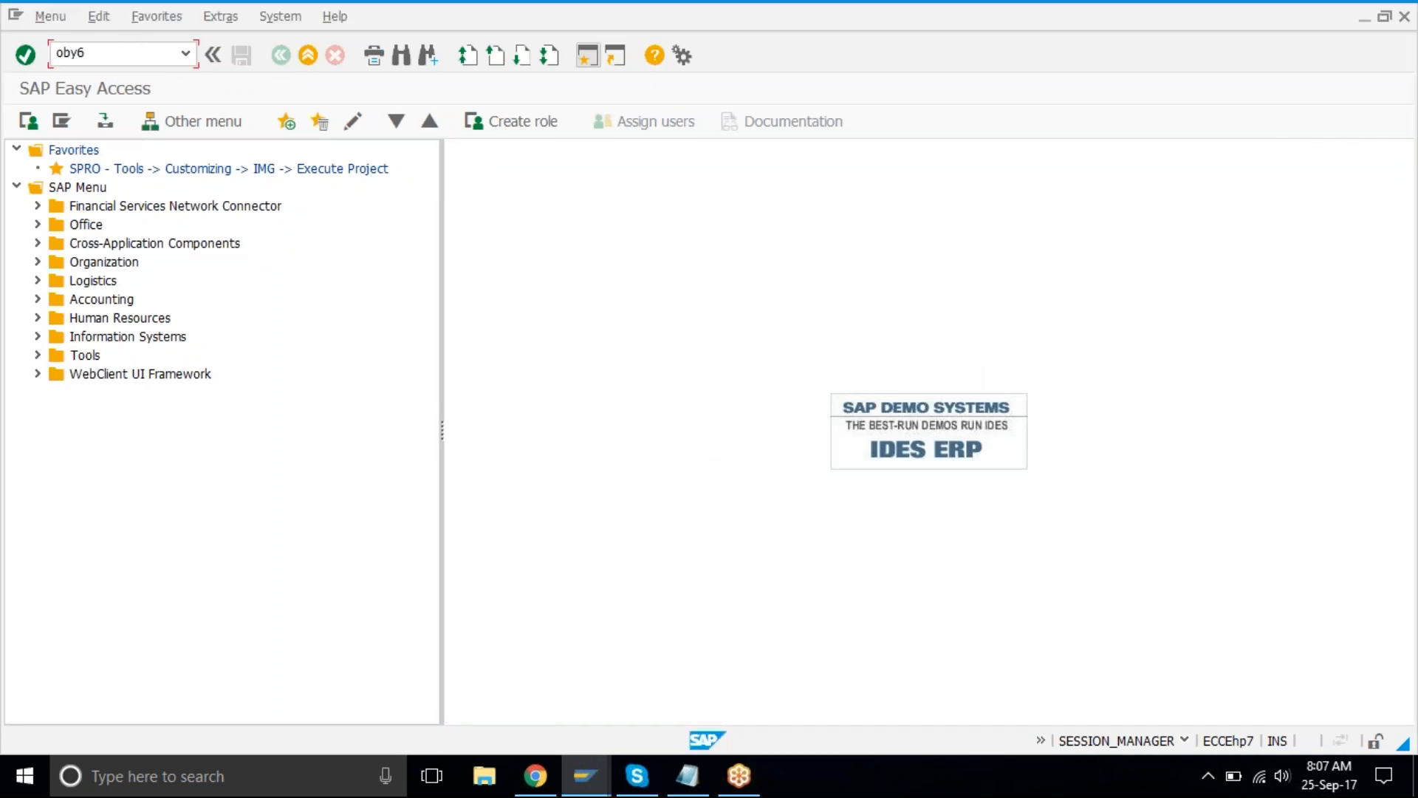
key(Return)
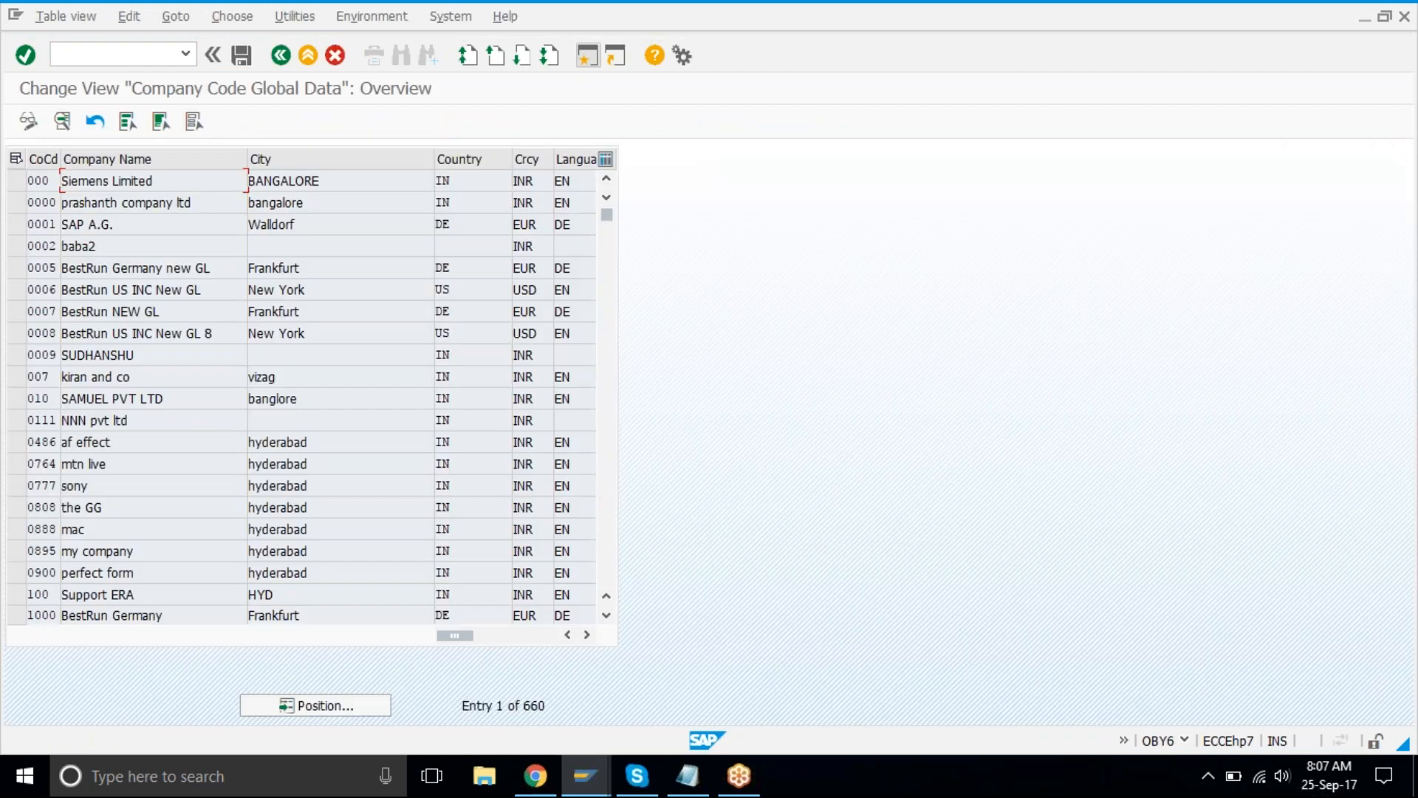
click(336, 715)
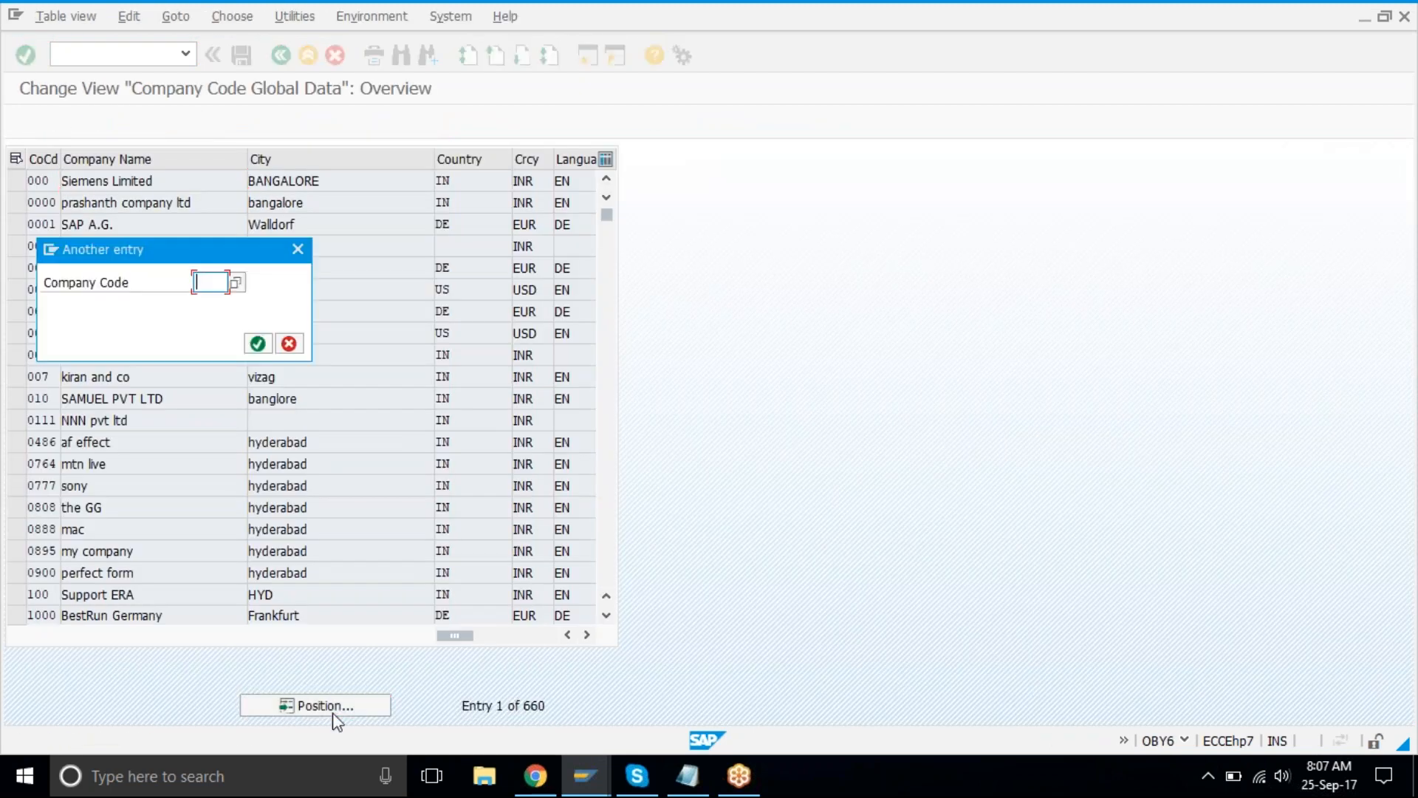
text(ta)
key(Down)
key(Return)
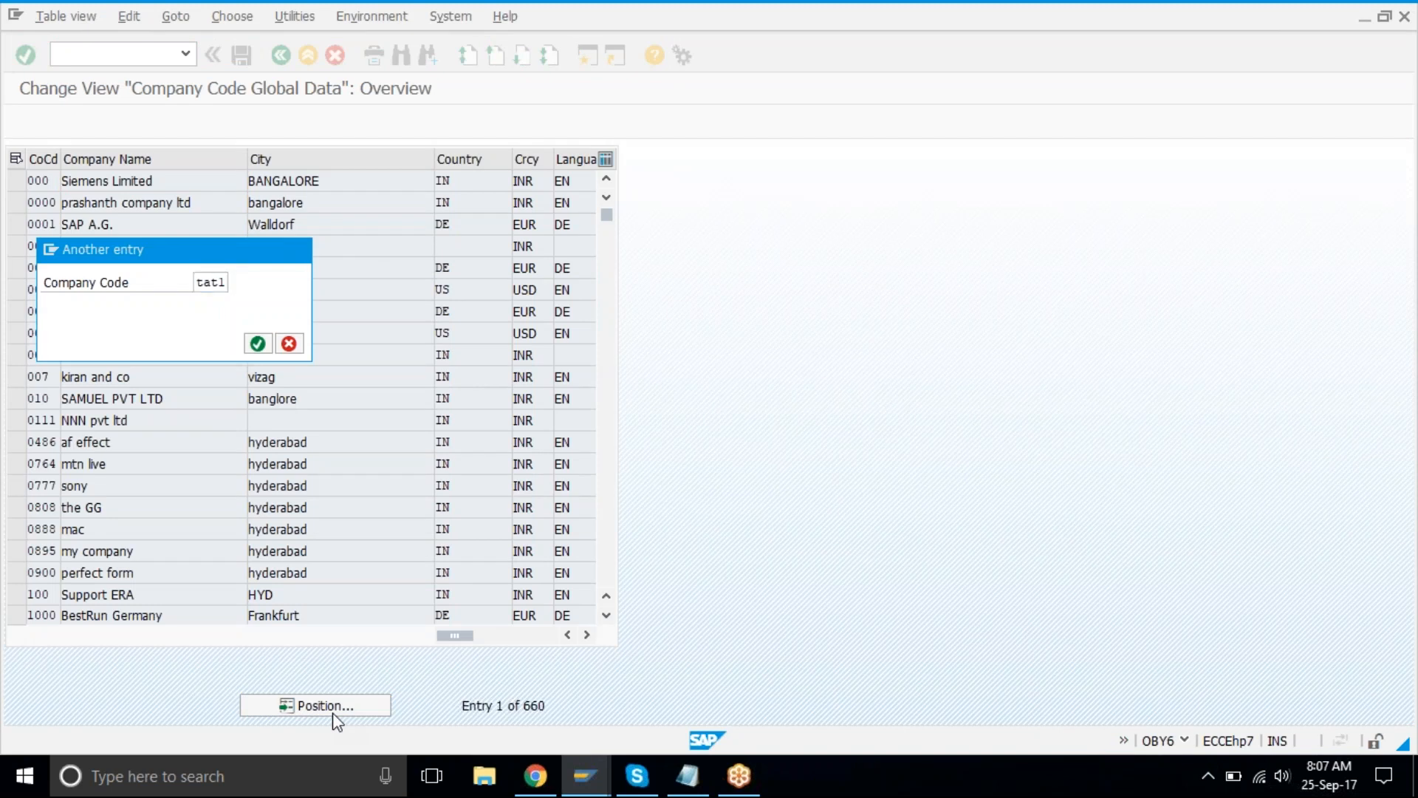
key(Return)
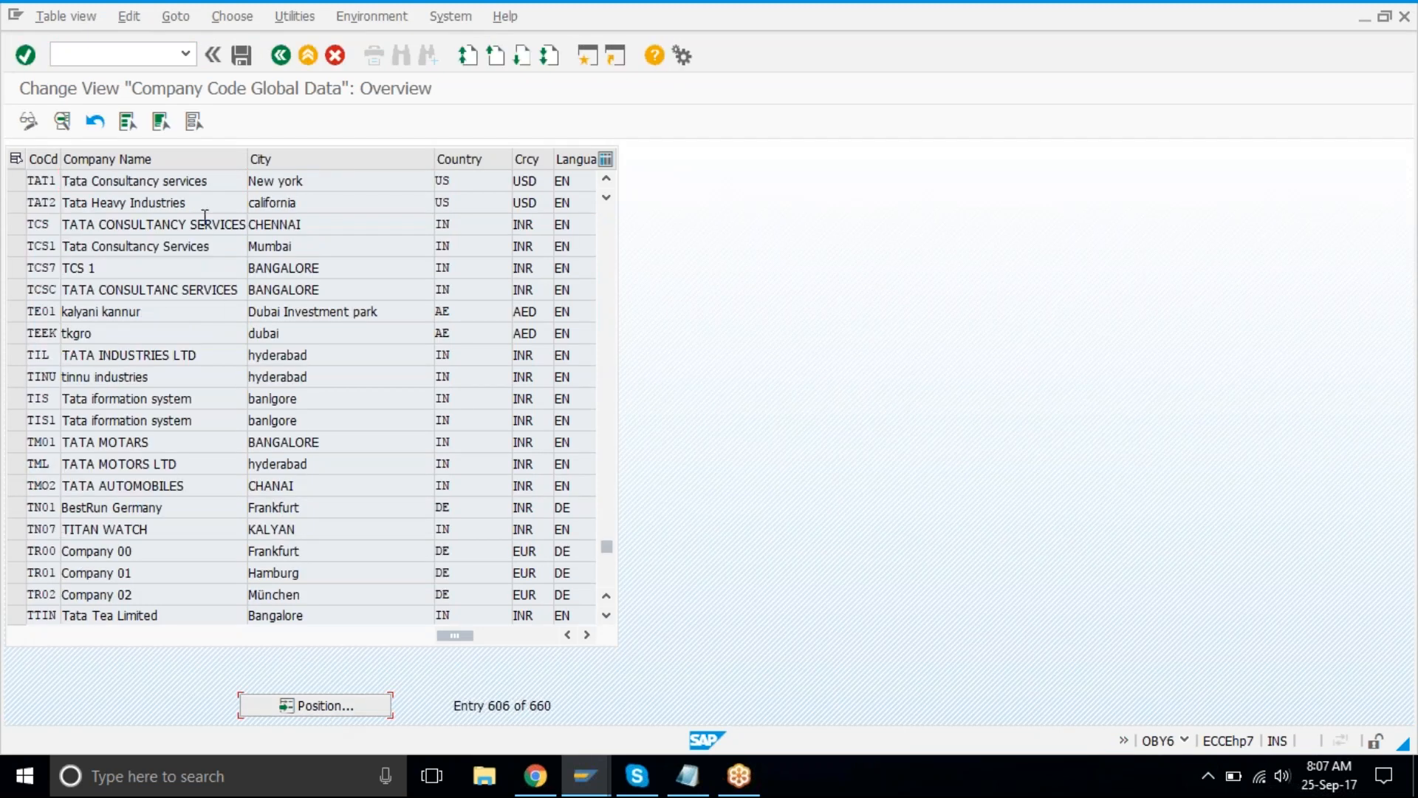
- Clear the Company assignment in TAT1's global data, save under the proposed customizing request and end the session
double_click(205, 180)
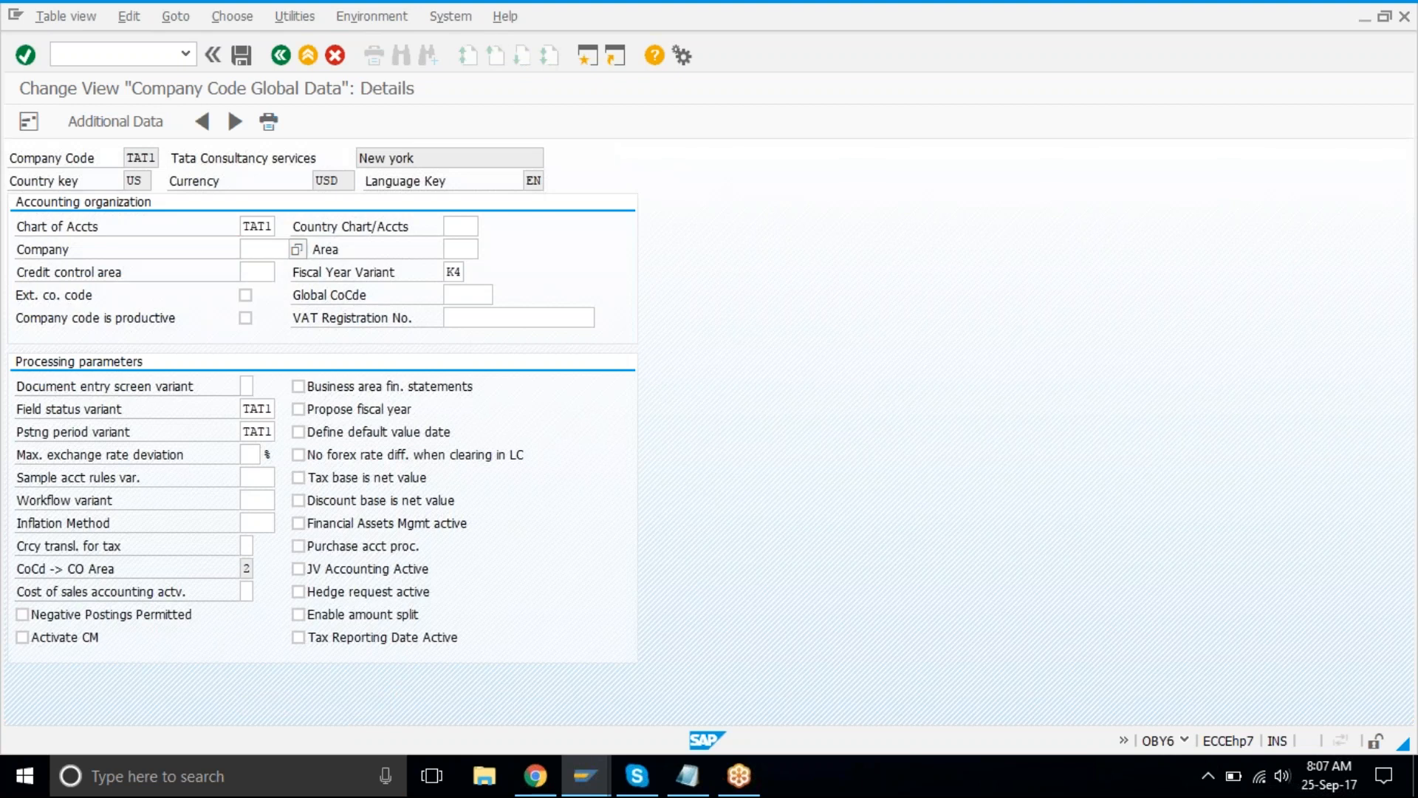
click(257, 226)
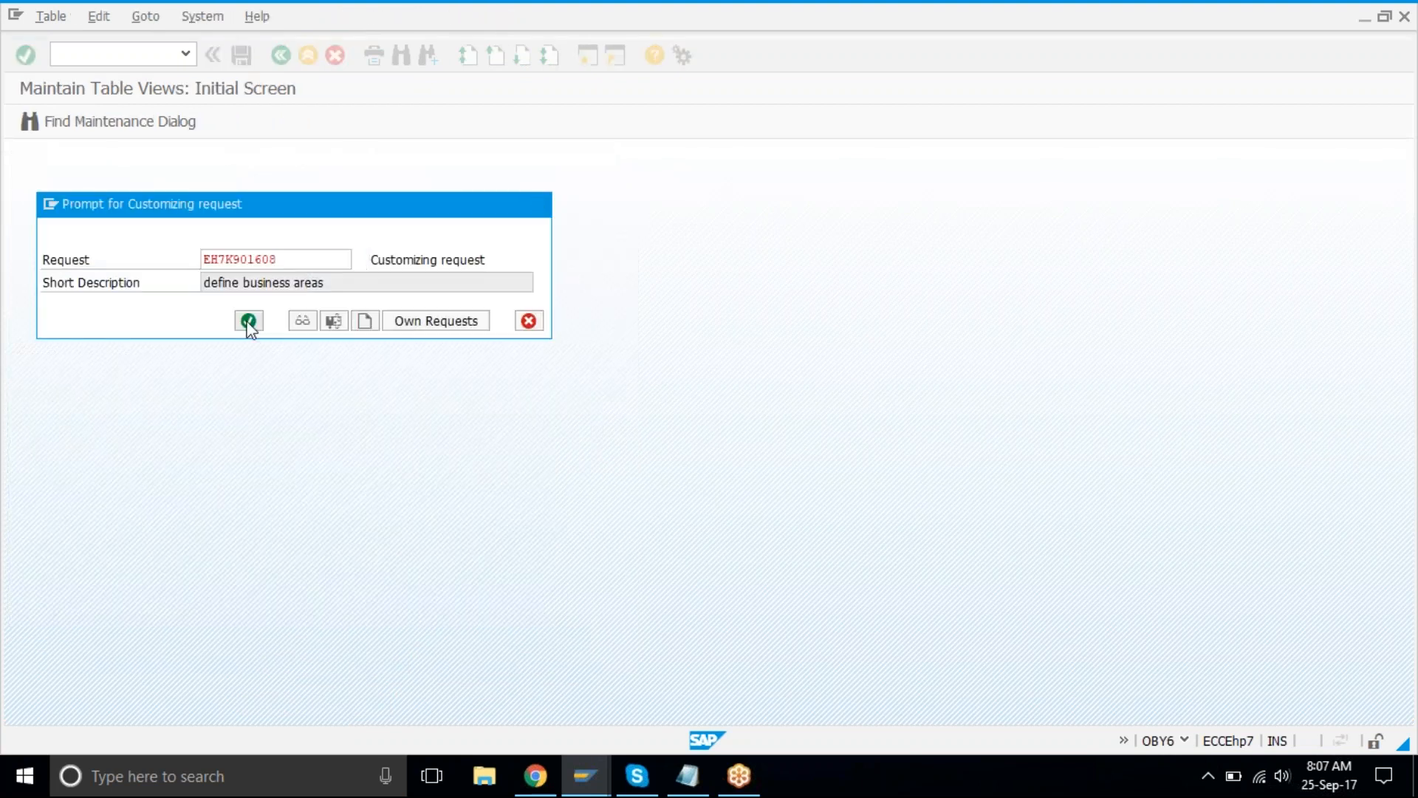
click(249, 322)
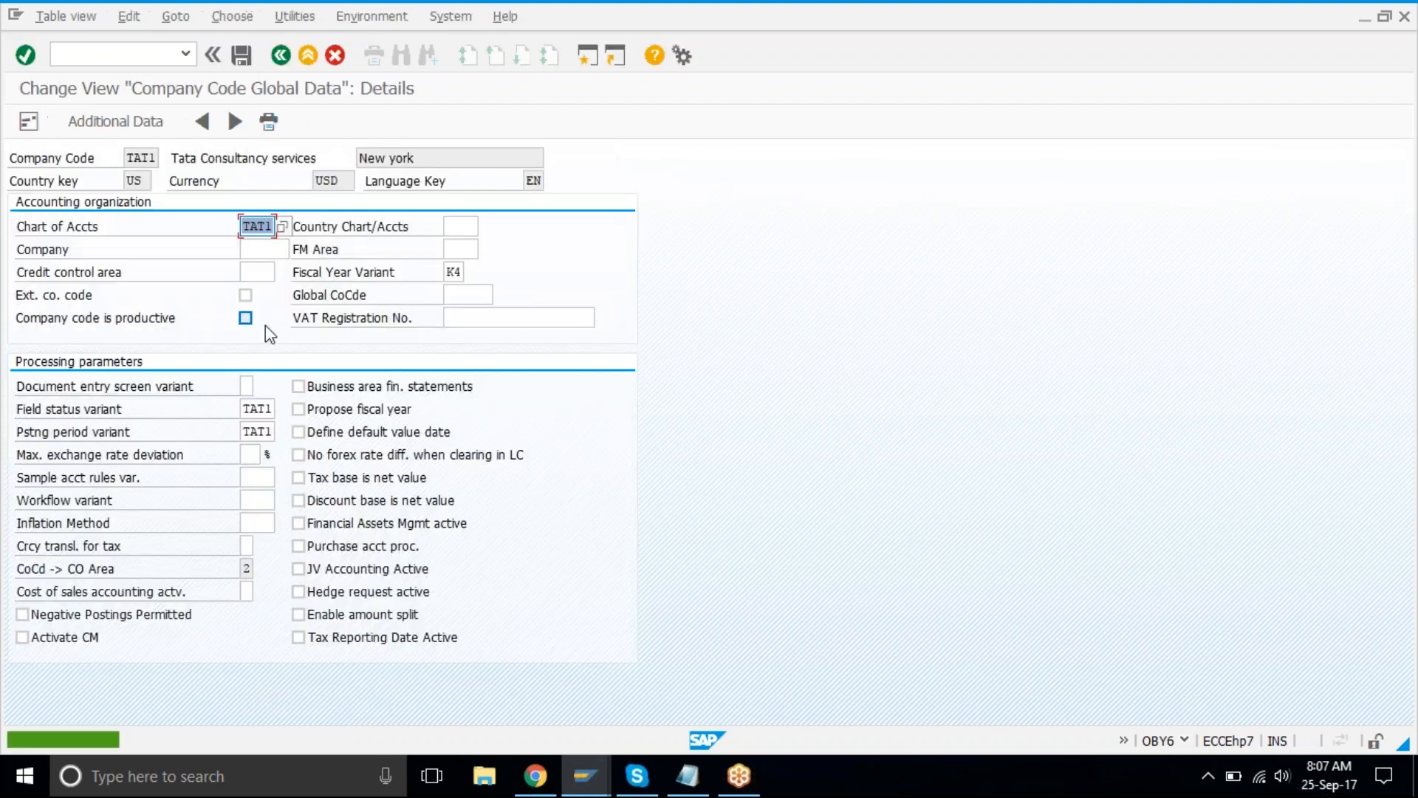
click(443, 19)
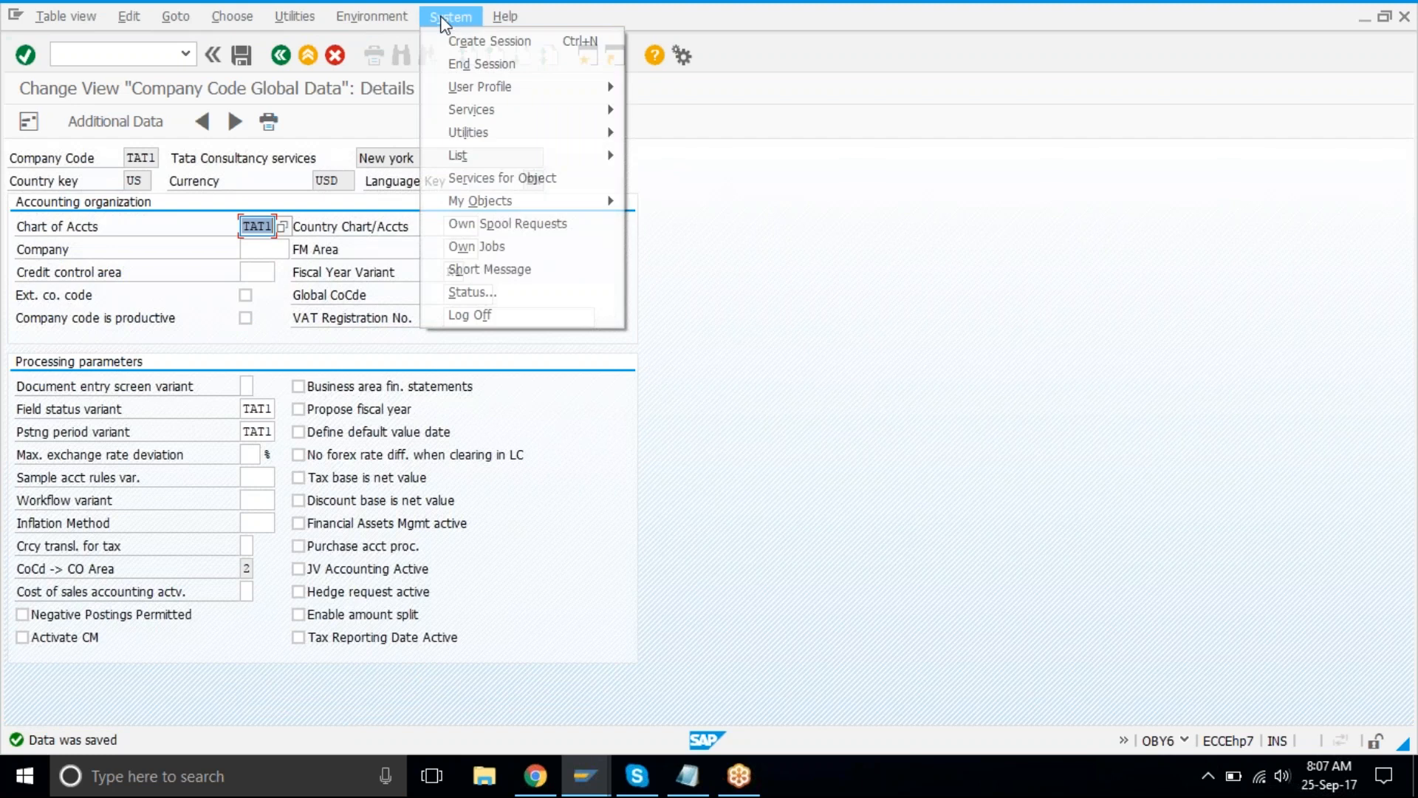
click(475, 64)
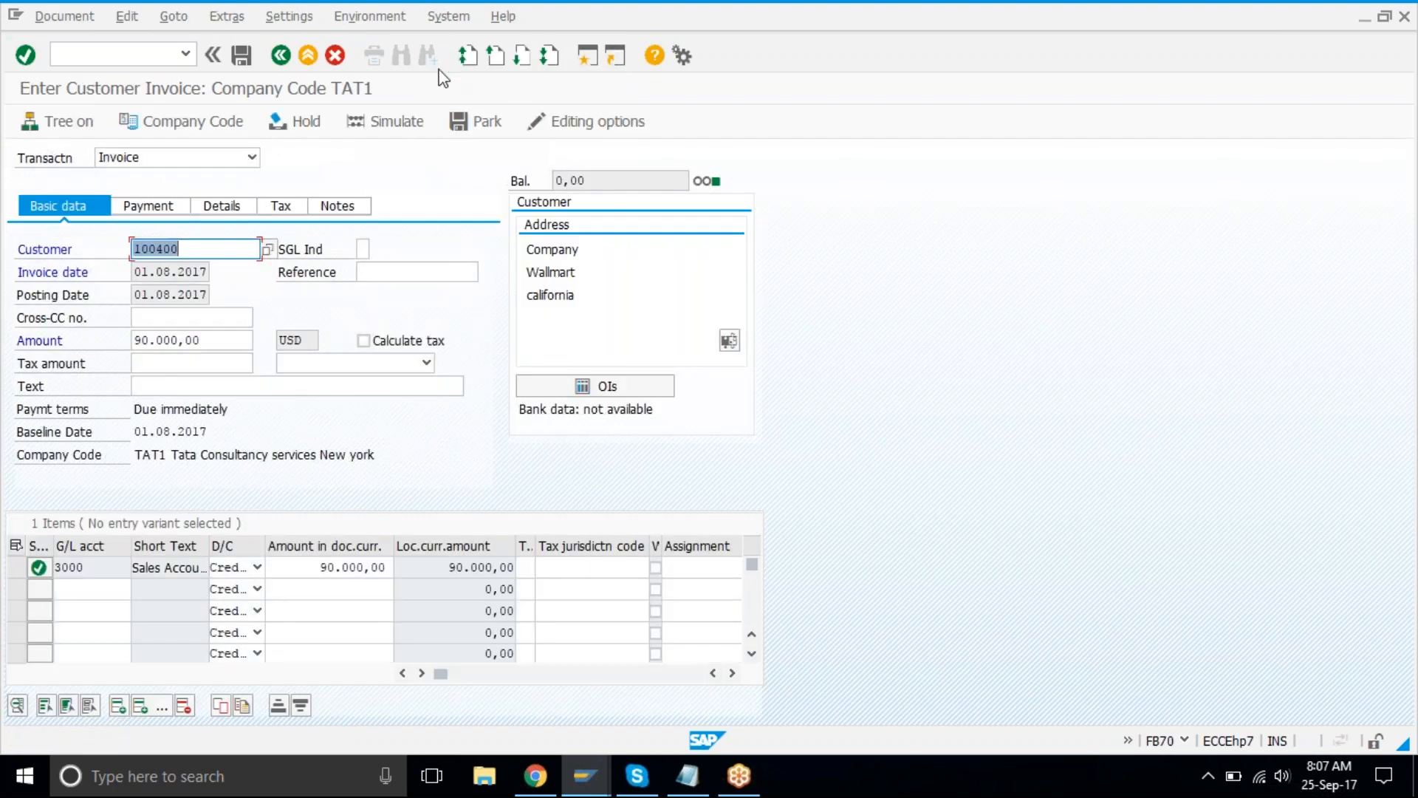
- Simulate the Wallmart invoice and post it
click(416, 127)
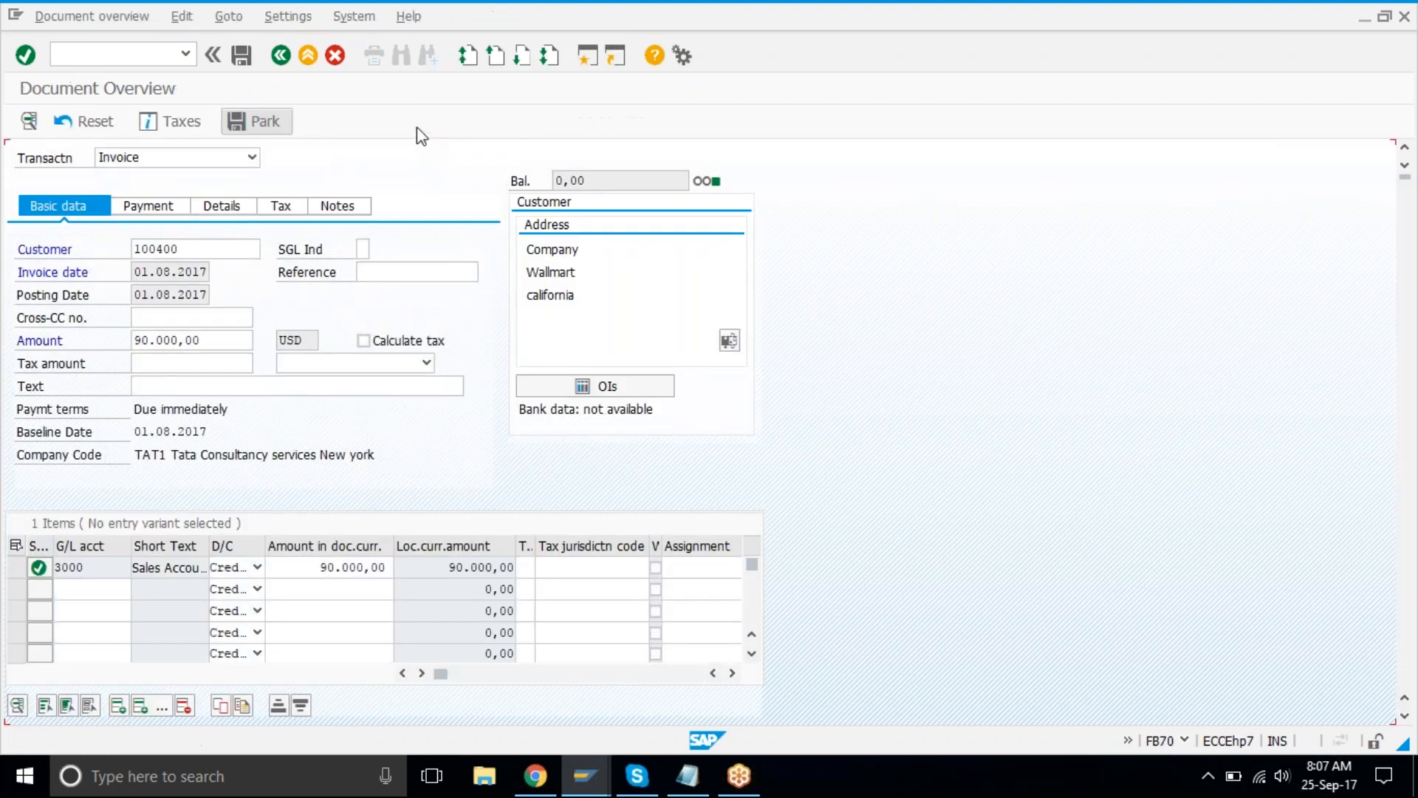
click(241, 56)
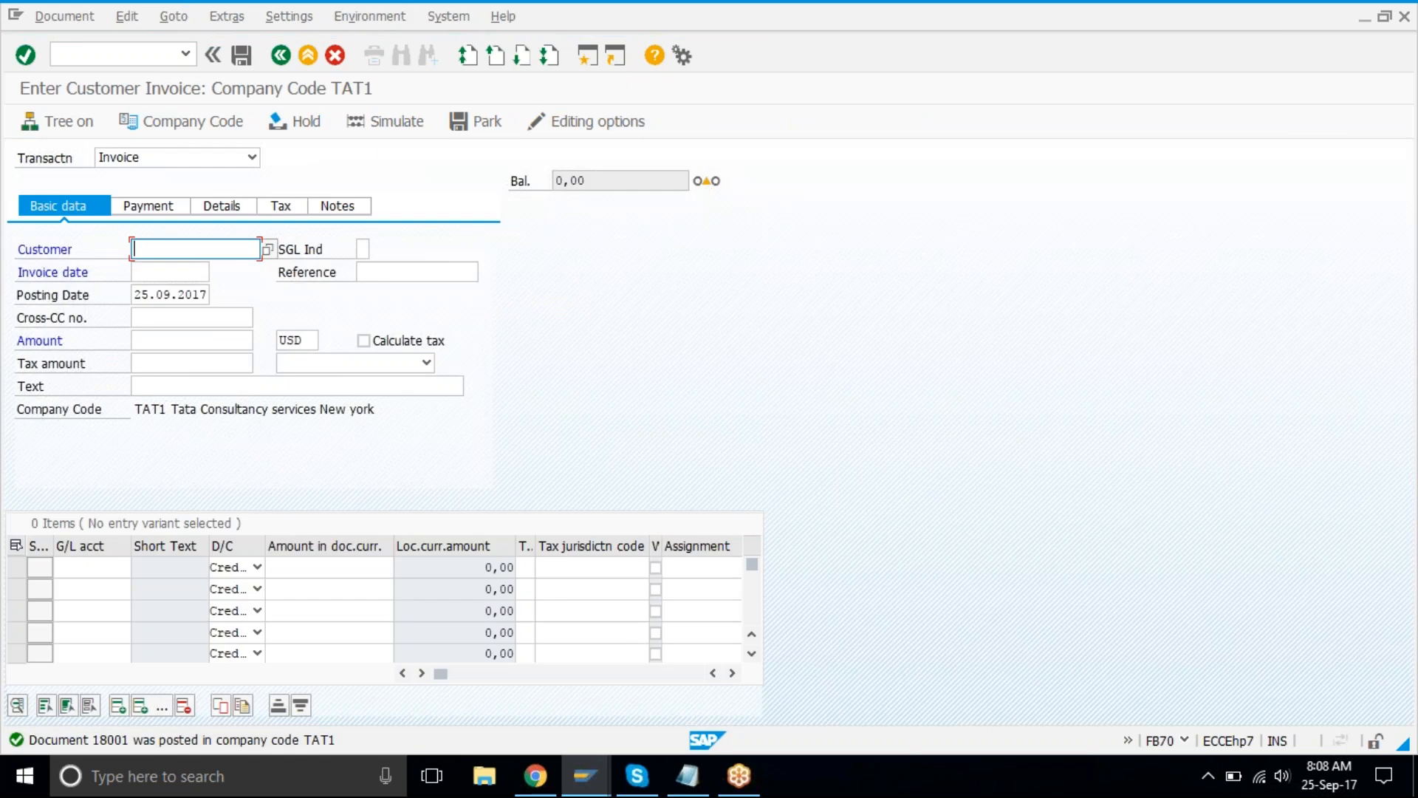
click(432, 23)
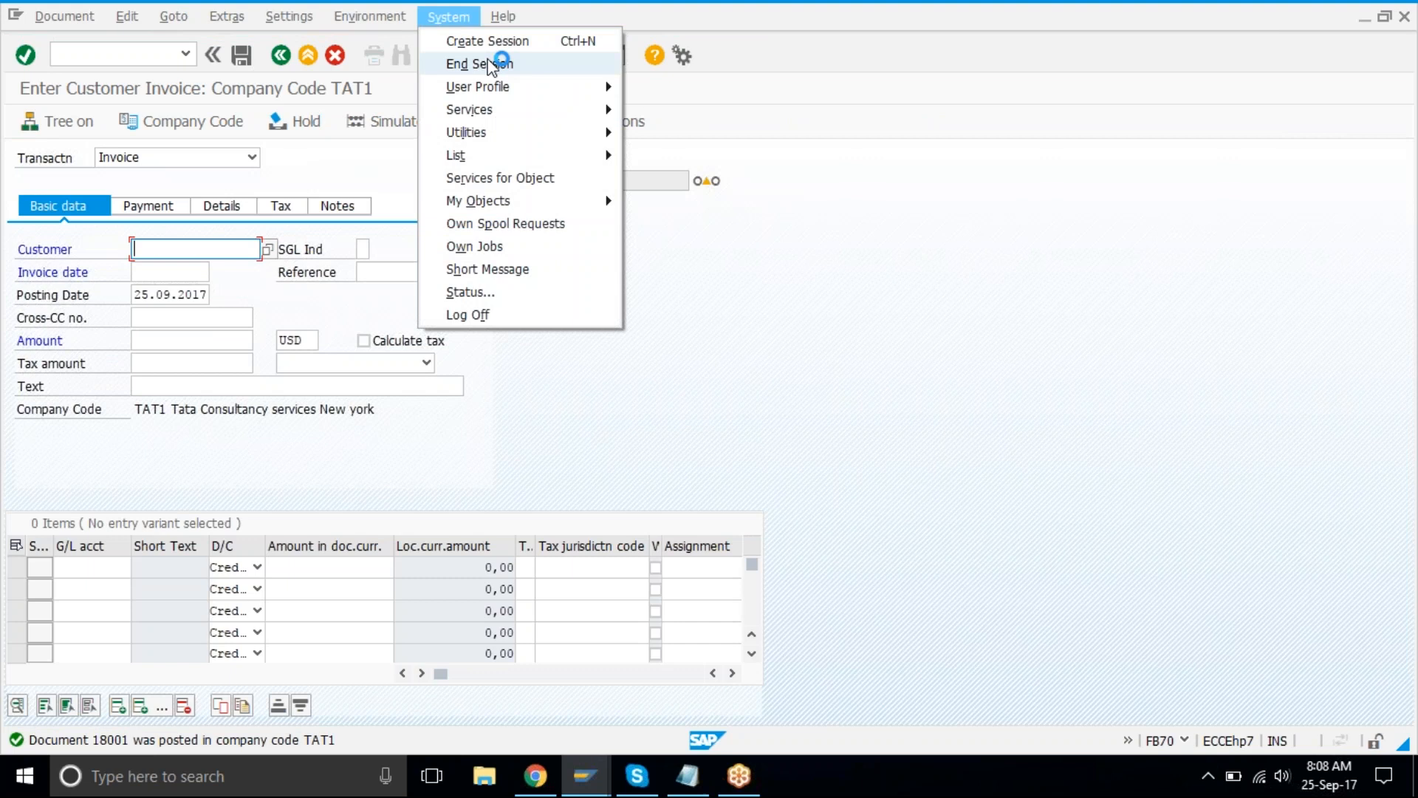
click(491, 64)
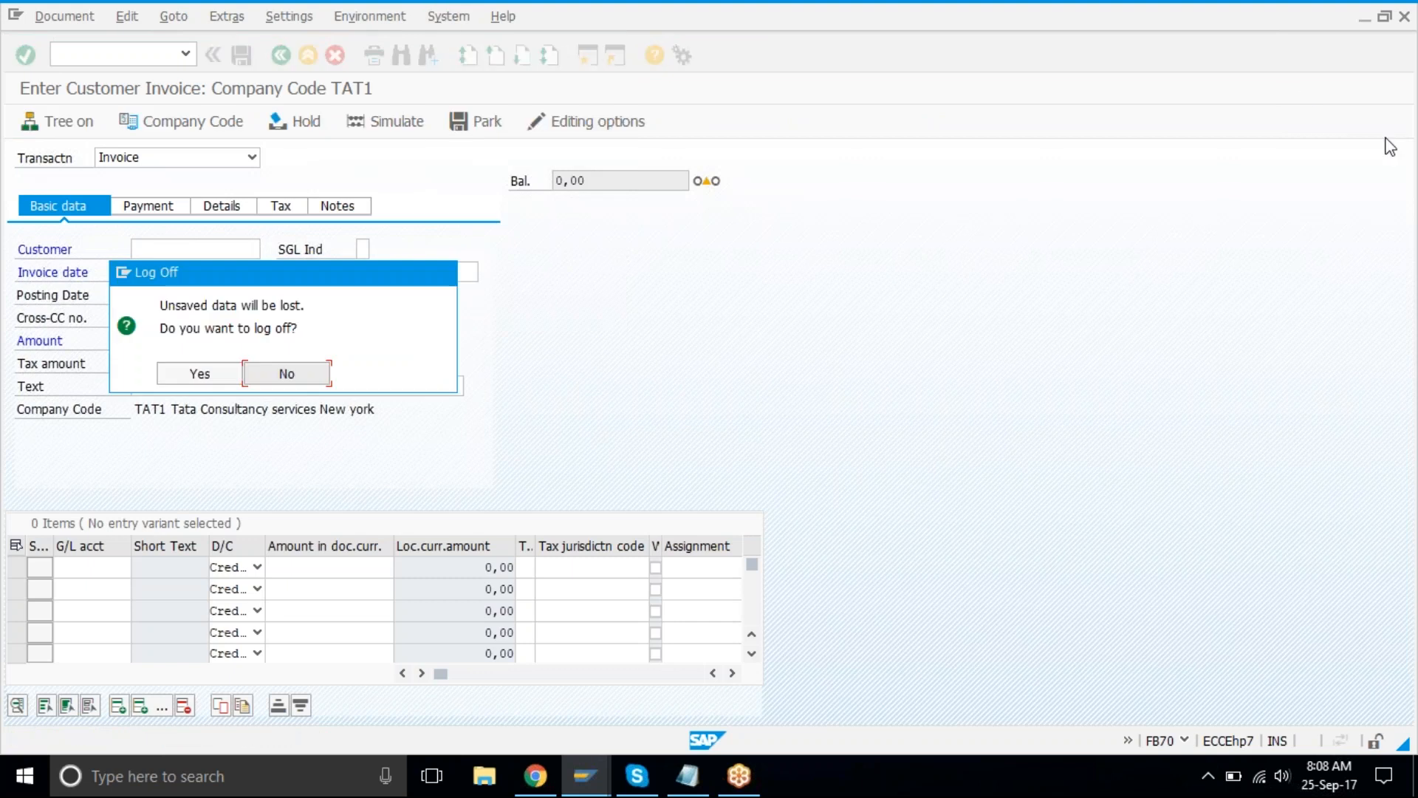
click(291, 374)
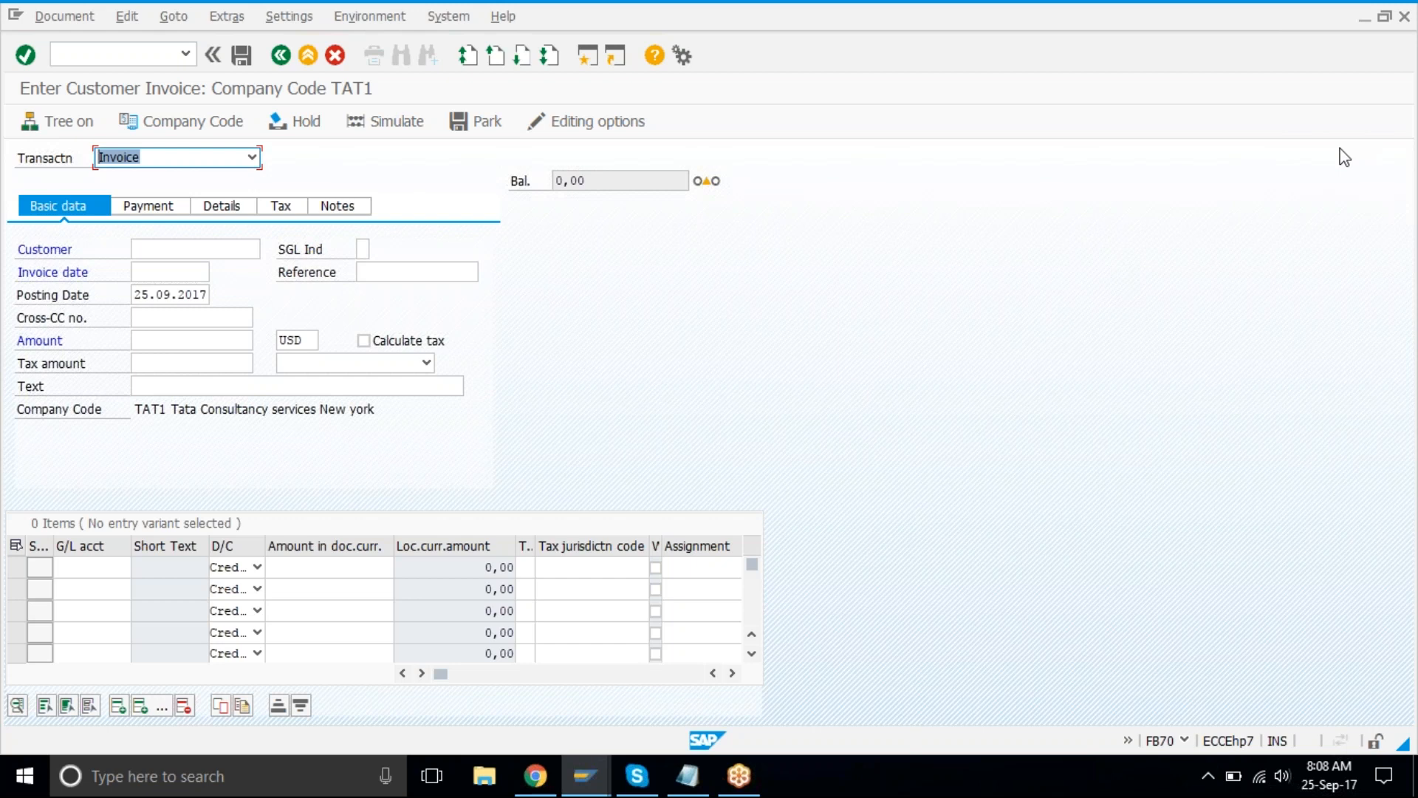
- Display the invoice document just posted for Wallmart and check its document date
click(244, 248)
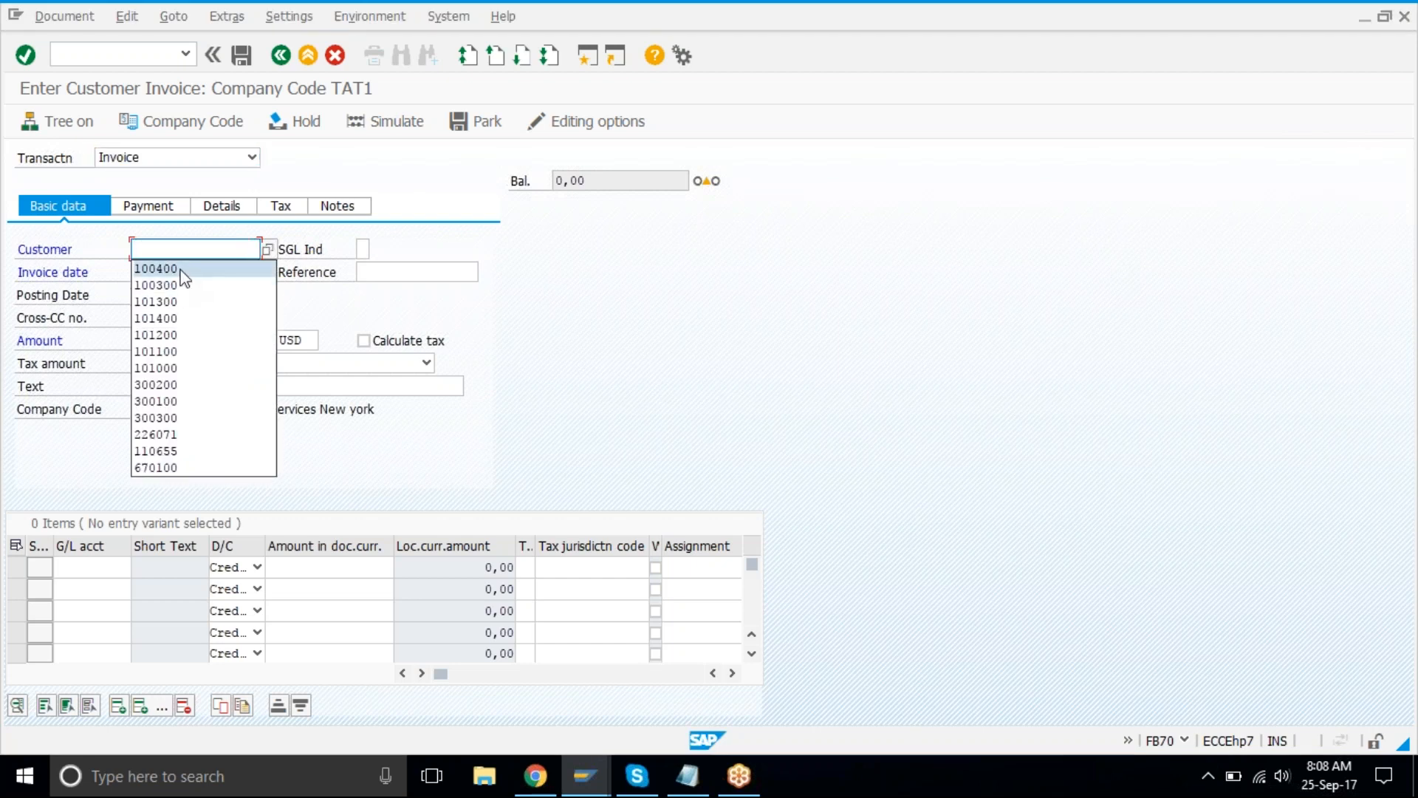
click(181, 270)
click(65, 15)
key(Escape)
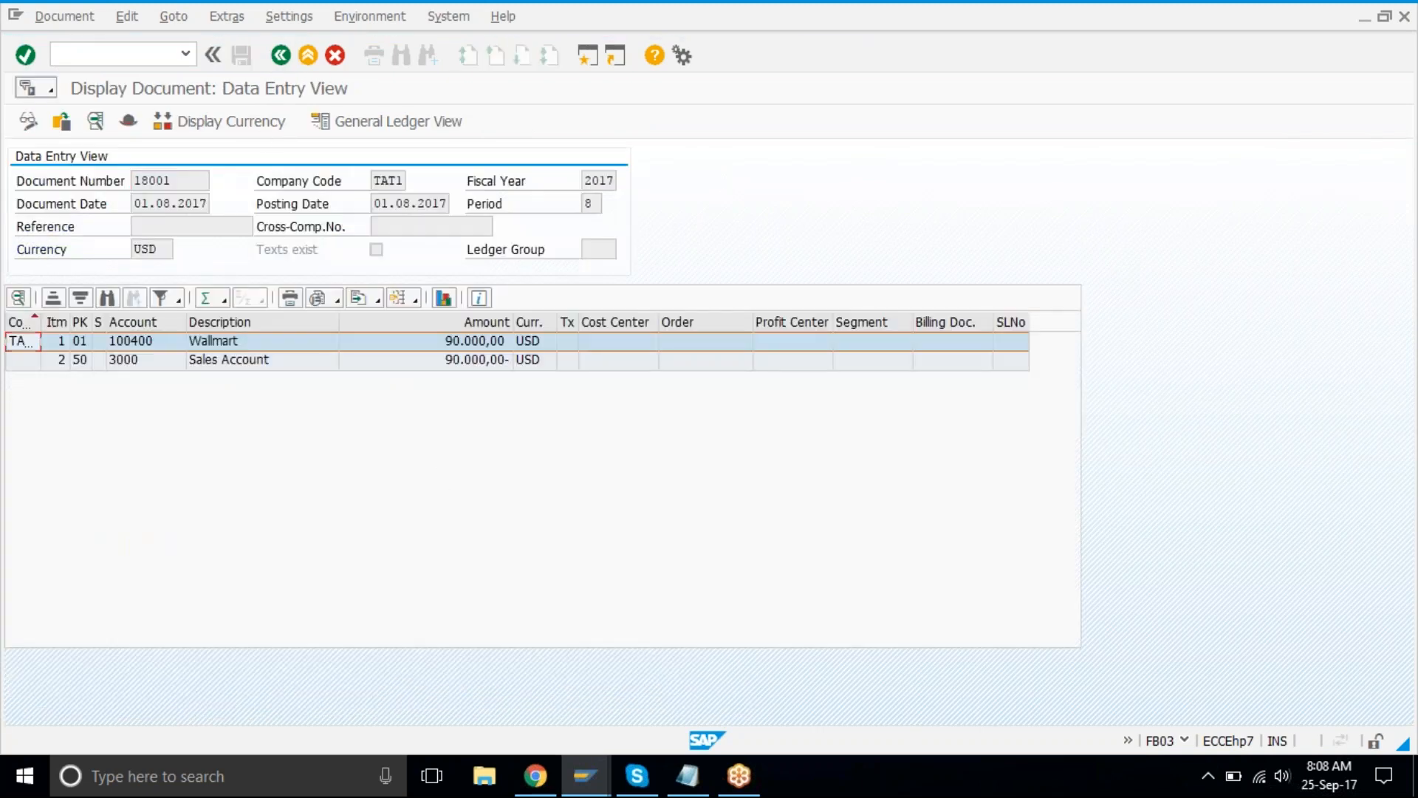
drag(138, 208, 207, 216)
click(207, 218)
drag(135, 205, 205, 206)
click(205, 210)
- Exit the document display and the customer invoice entry, discarding the unsaved data
click(309, 56)
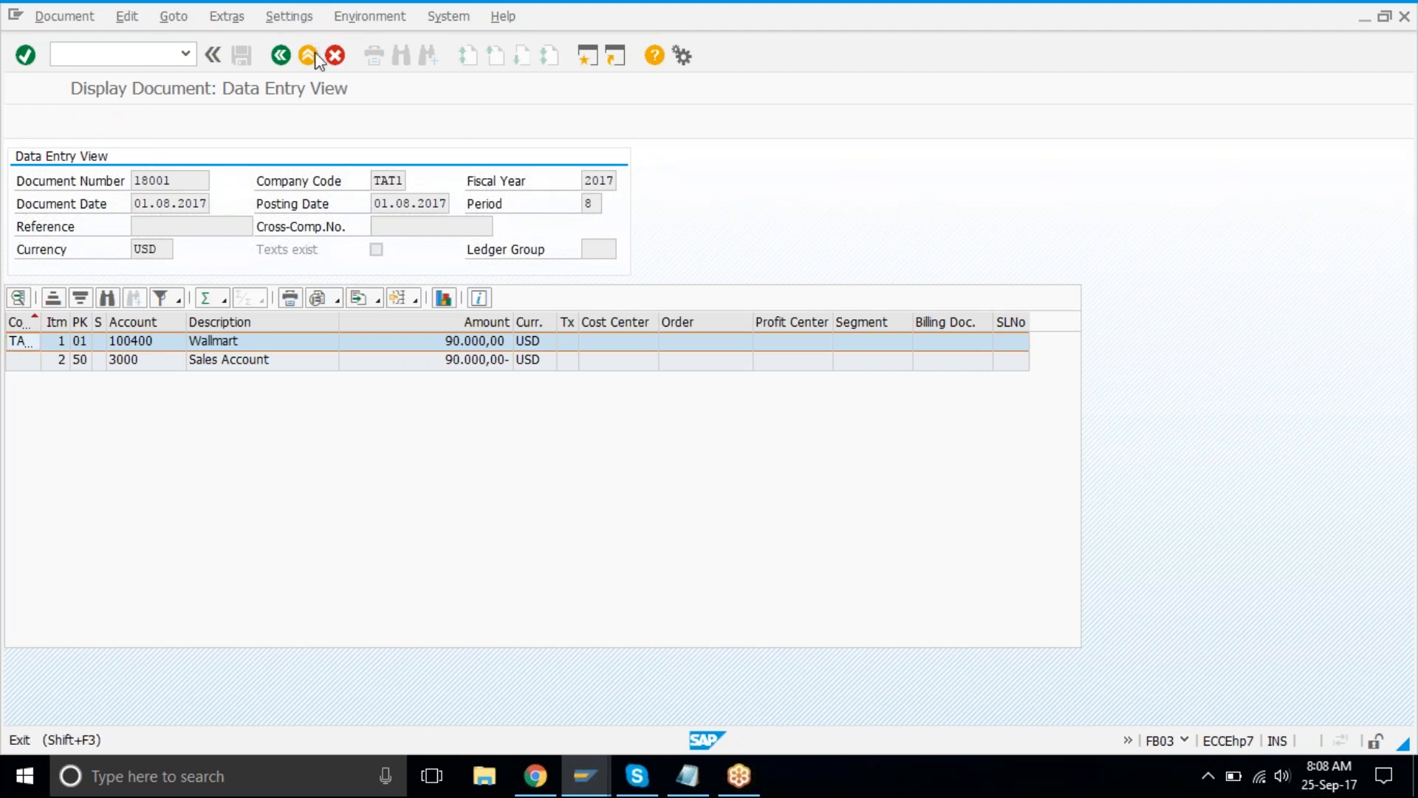
click(315, 55)
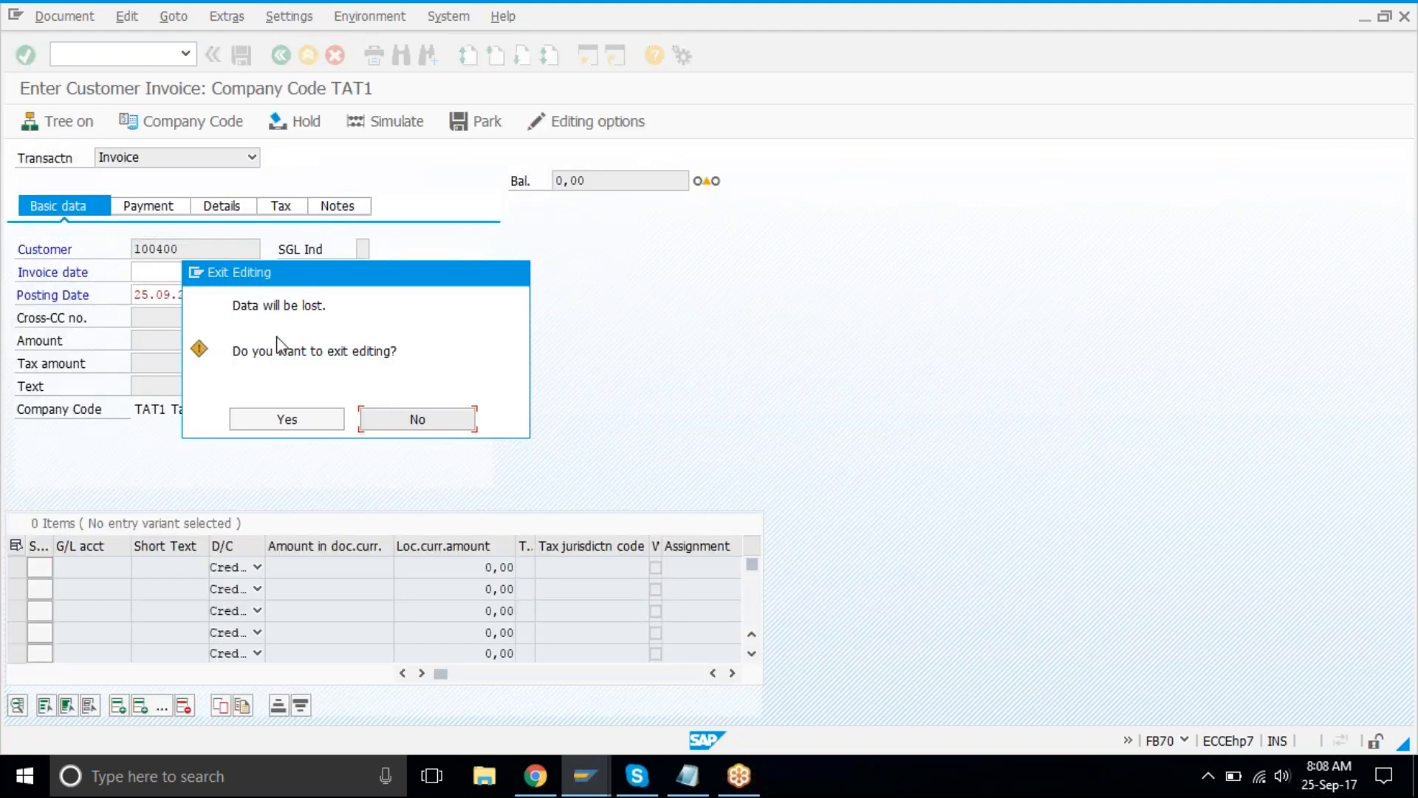
click(278, 422)
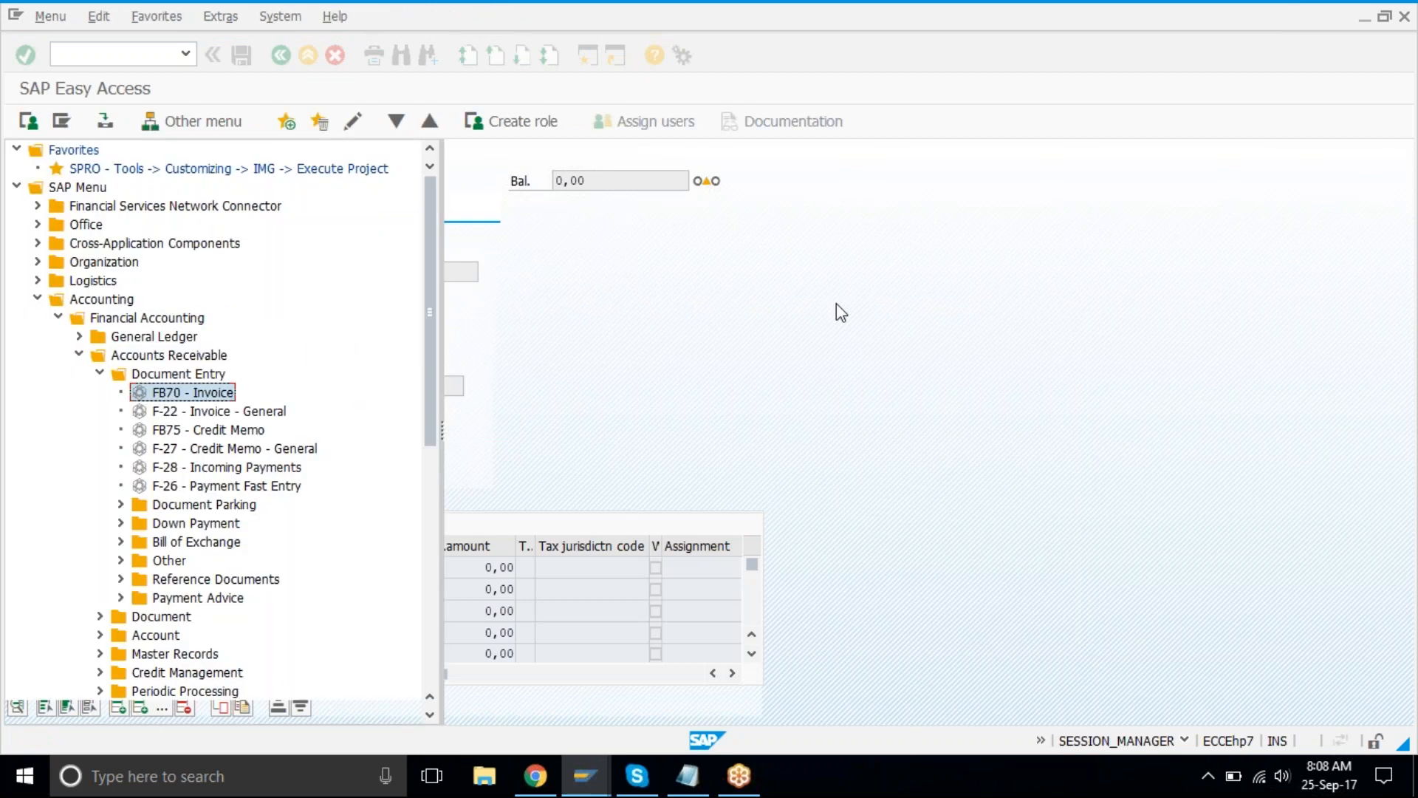
click(821, 355)
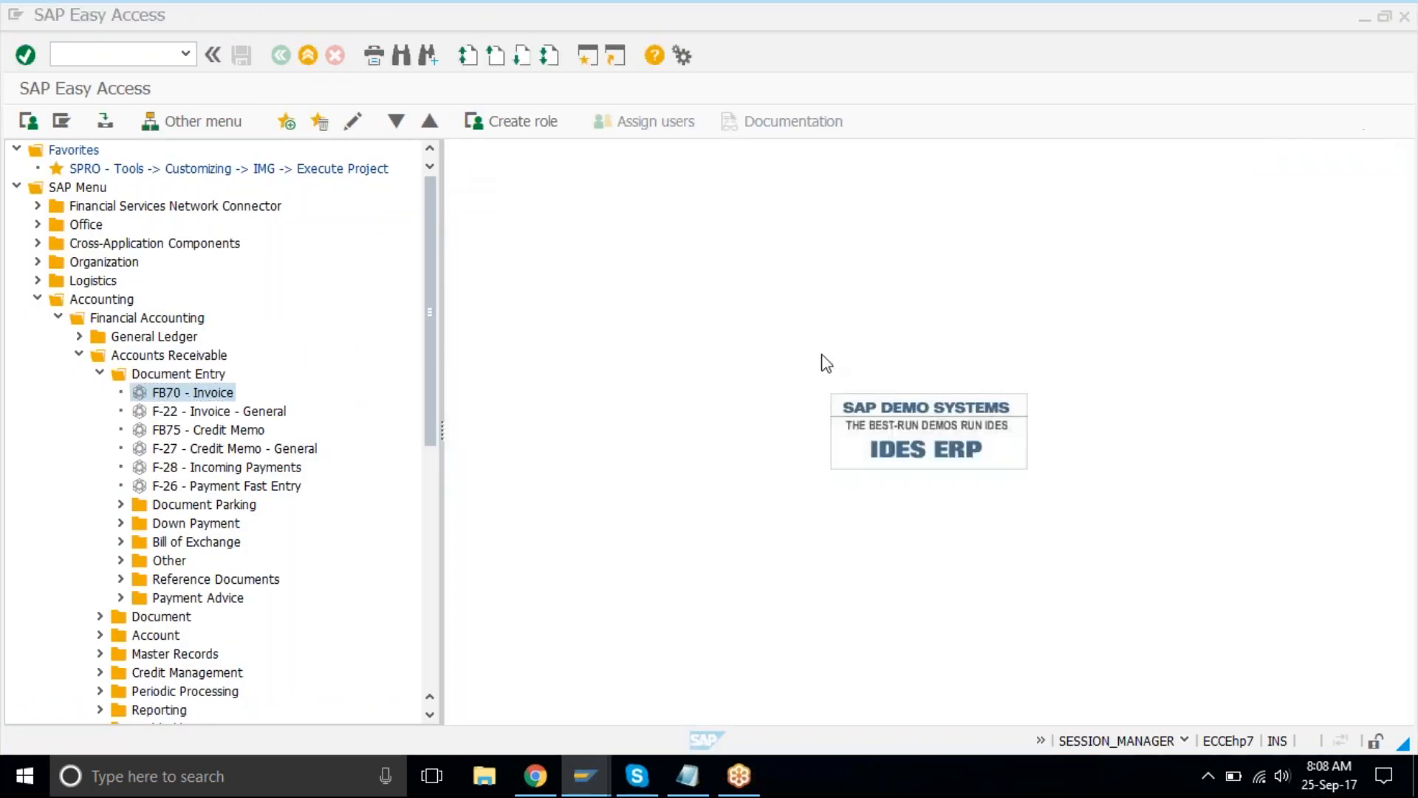
- Collapse Document Entry and open transaction F150 - Dunning from Accounts Receivable's Periodic Processing
click(101, 374)
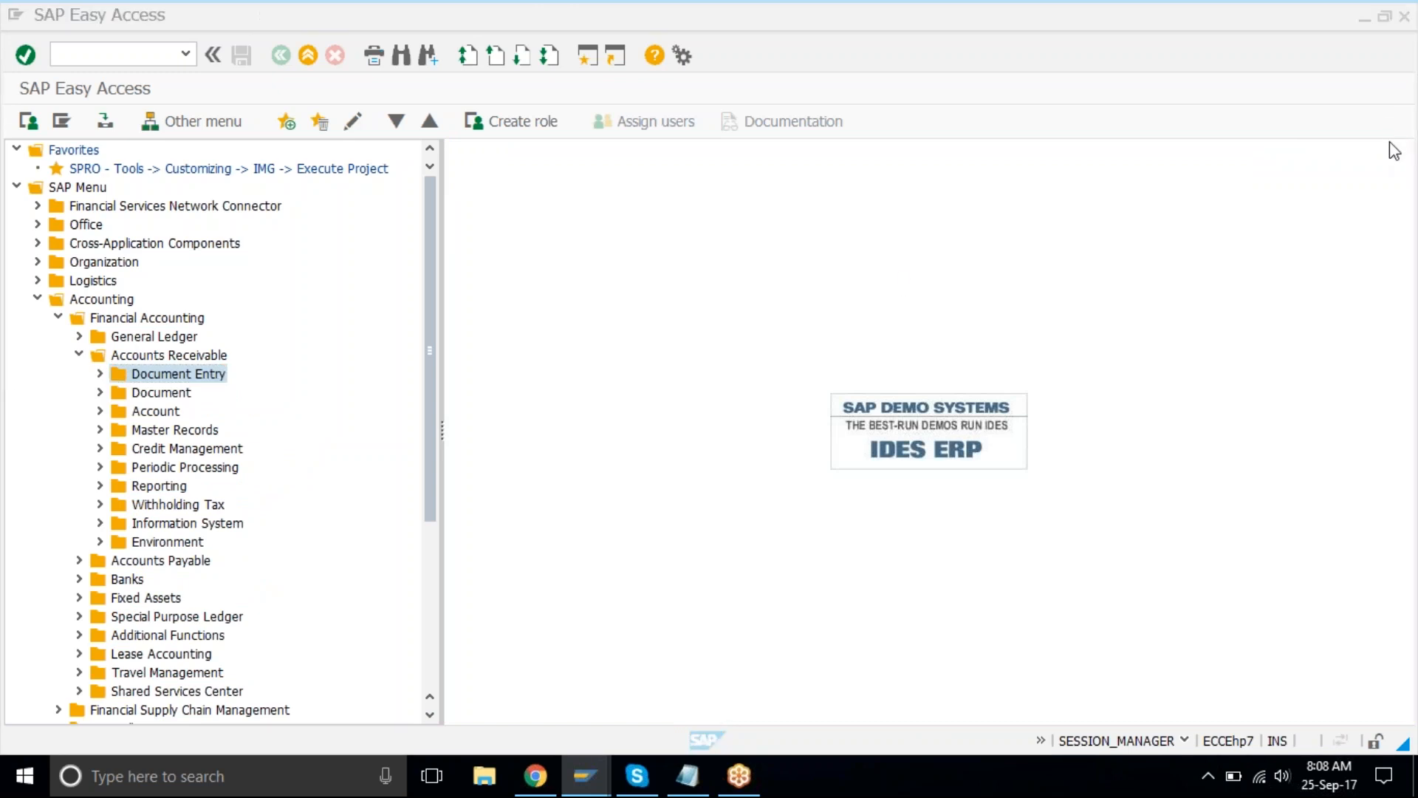
click(904, 284)
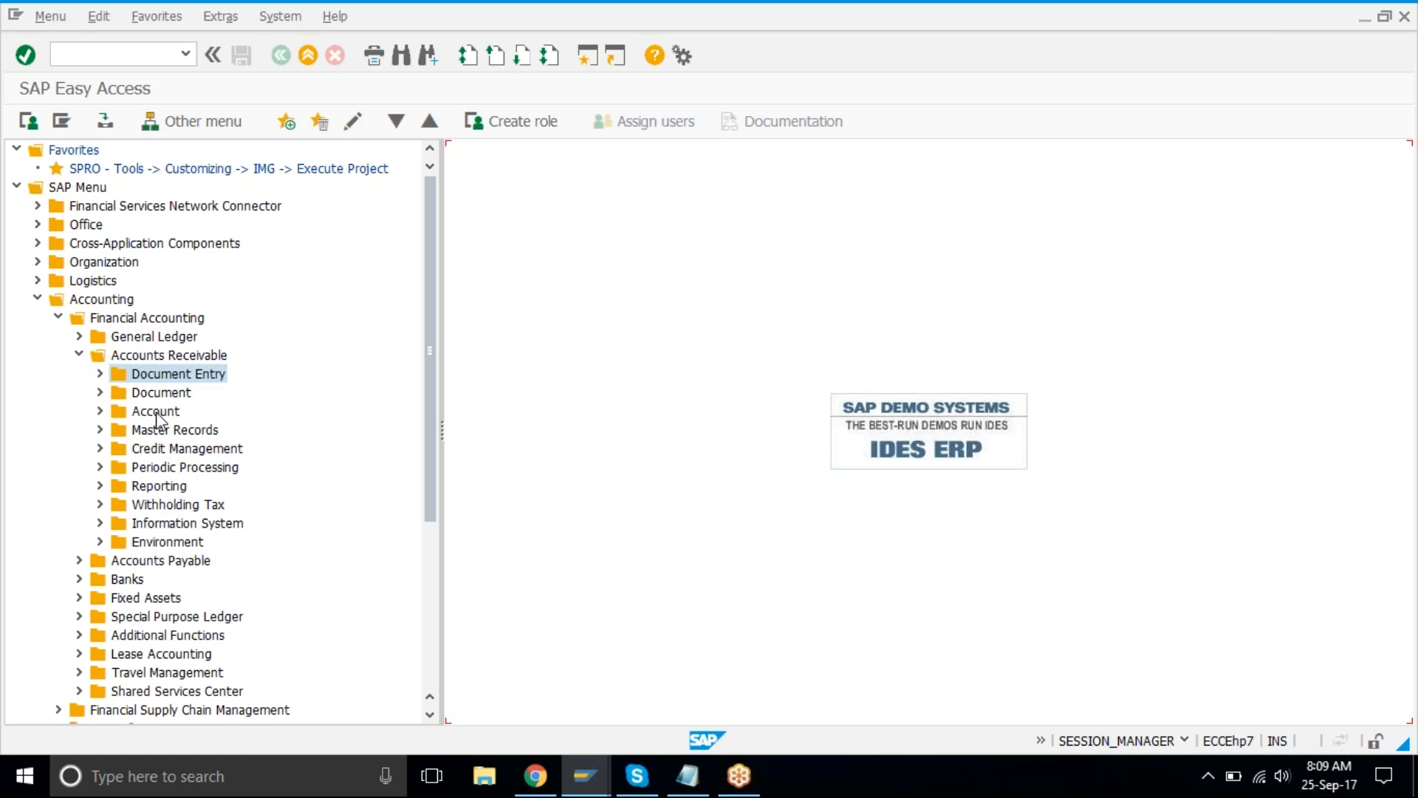
double_click(155, 467)
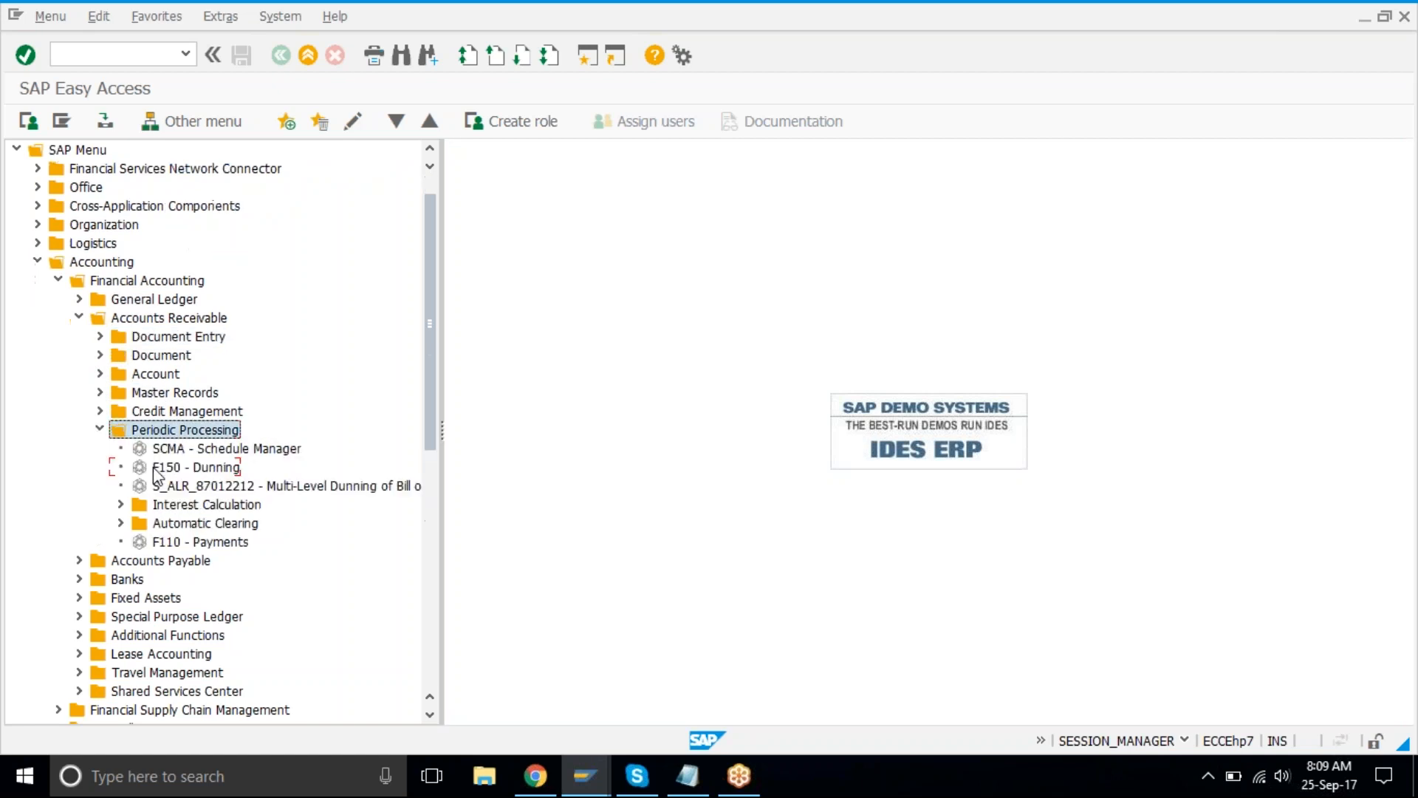
click(157, 468)
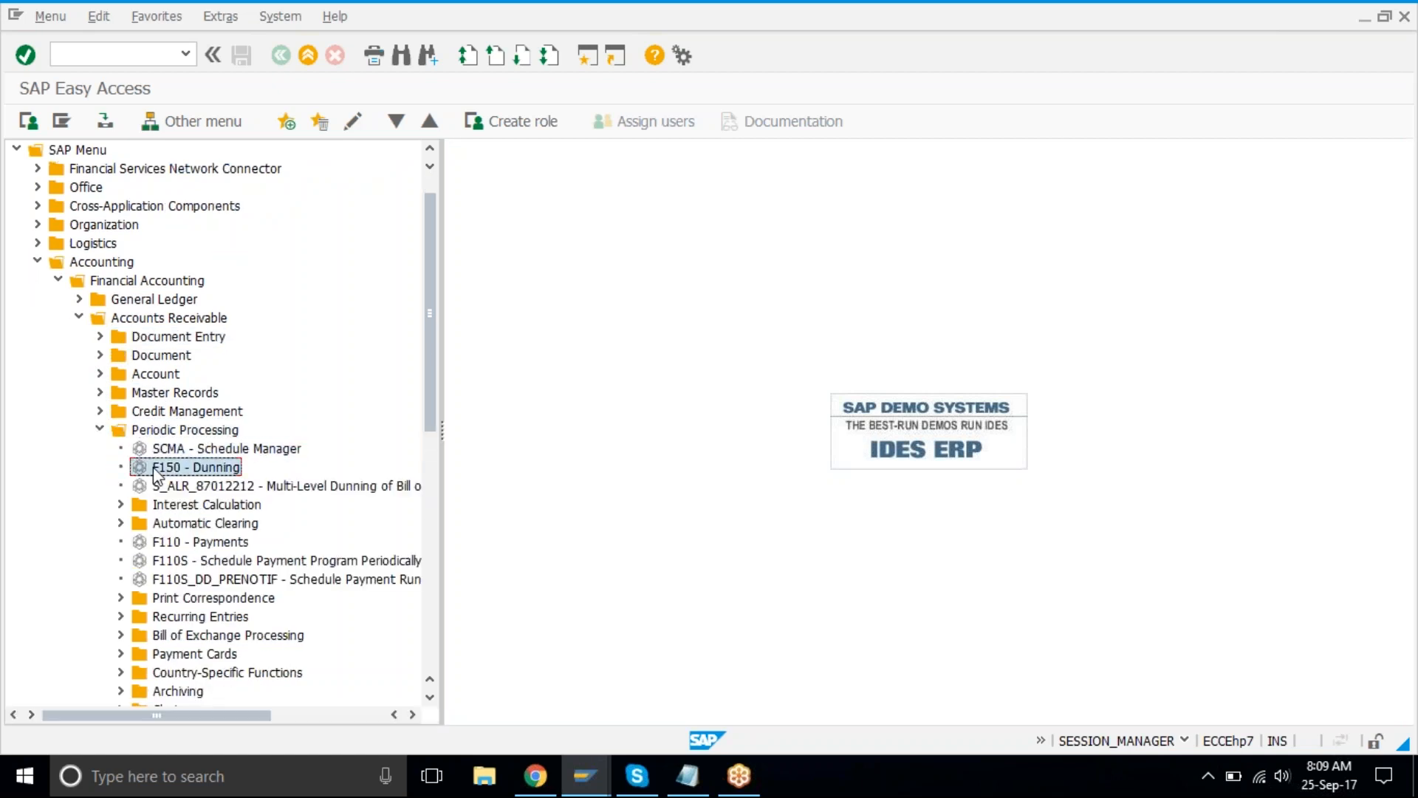
double_click(210, 471)
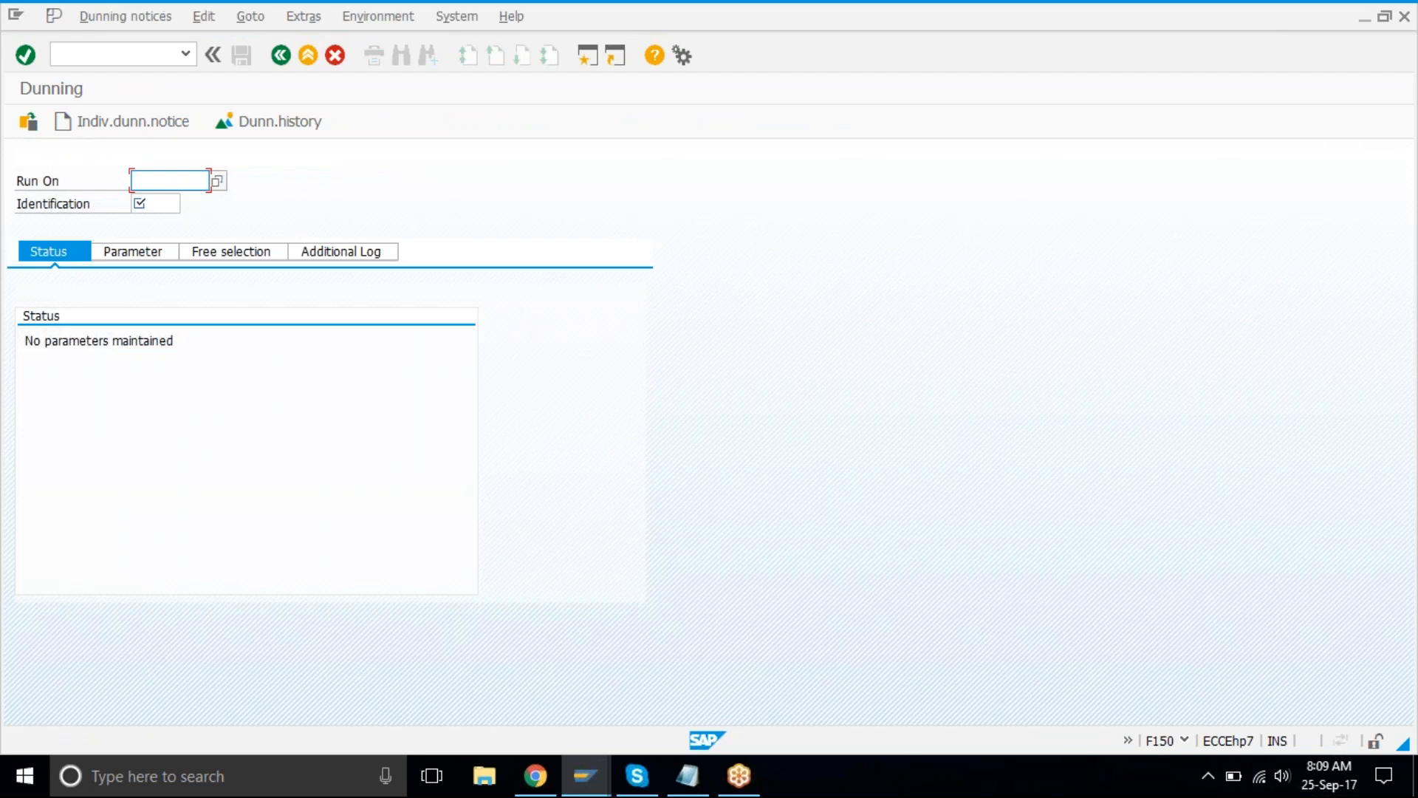
- Identify the dunning run with run date 09.08.2017 and identification TAT1
text(09.08.2017)
click(147, 204)
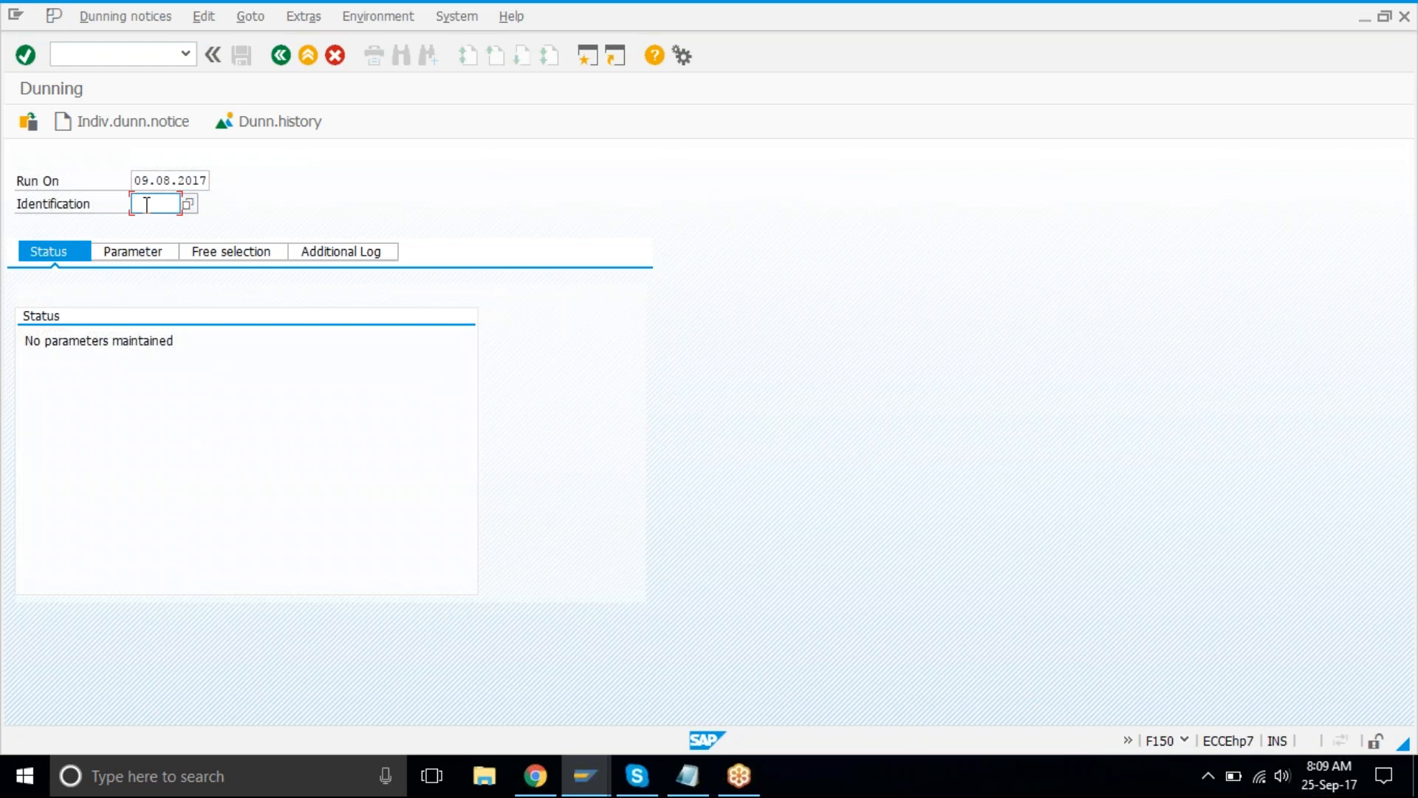
text(tst1)
key(Return)
- Set both the dunning date and the documents posted up to date to 09.08.2017 in the run's parameters
click(133, 252)
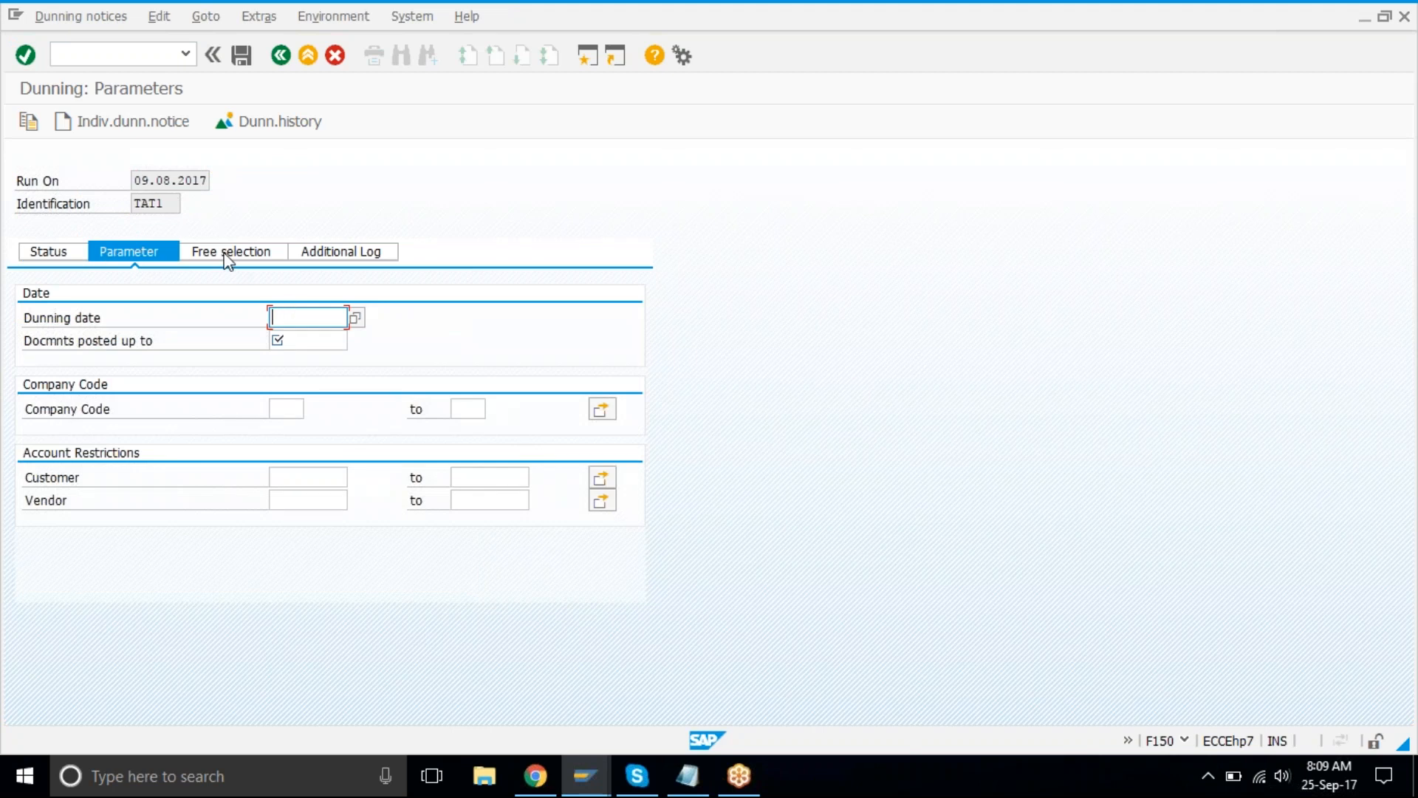
click(138, 181)
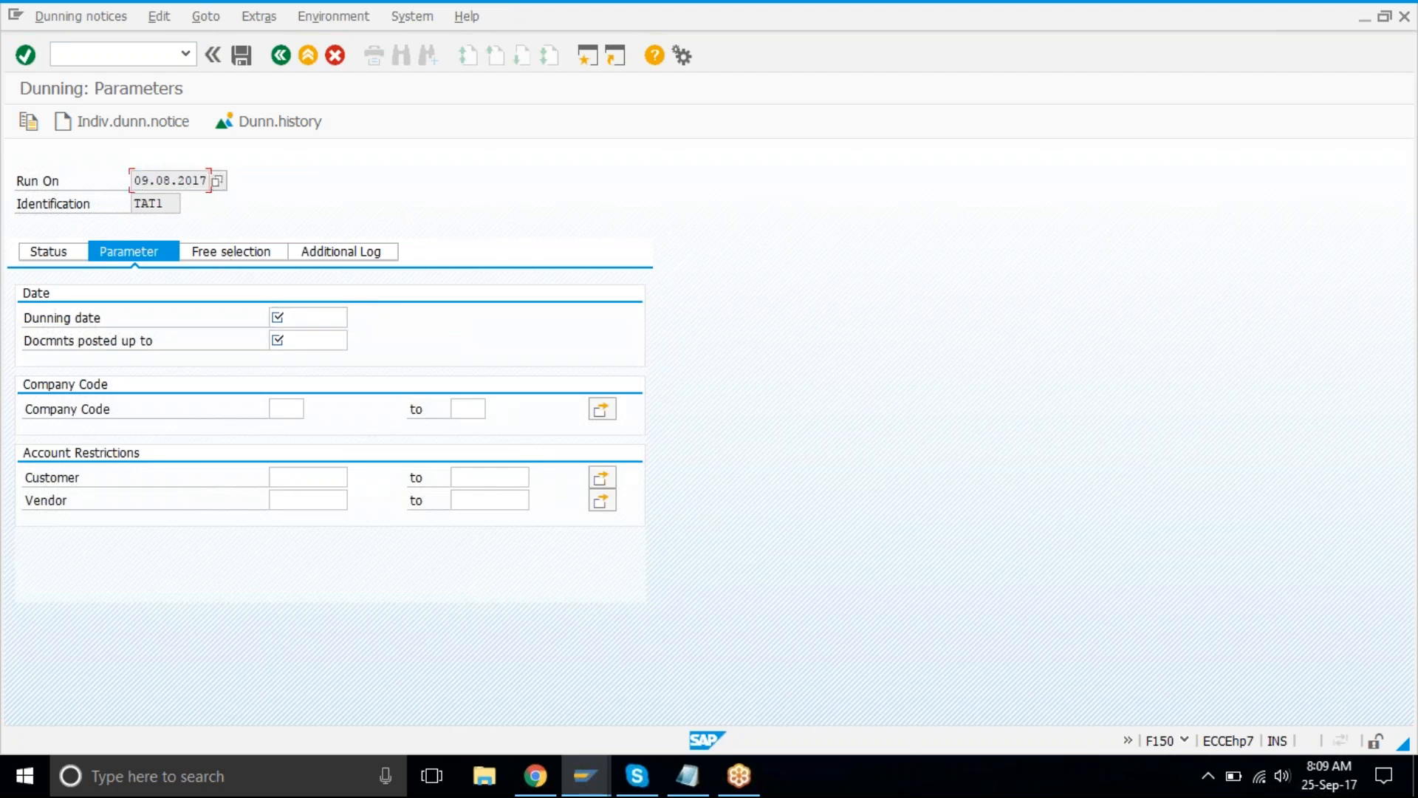
click(297, 320)
text(09.08.2017)
click(301, 339)
text(09.08.2017)
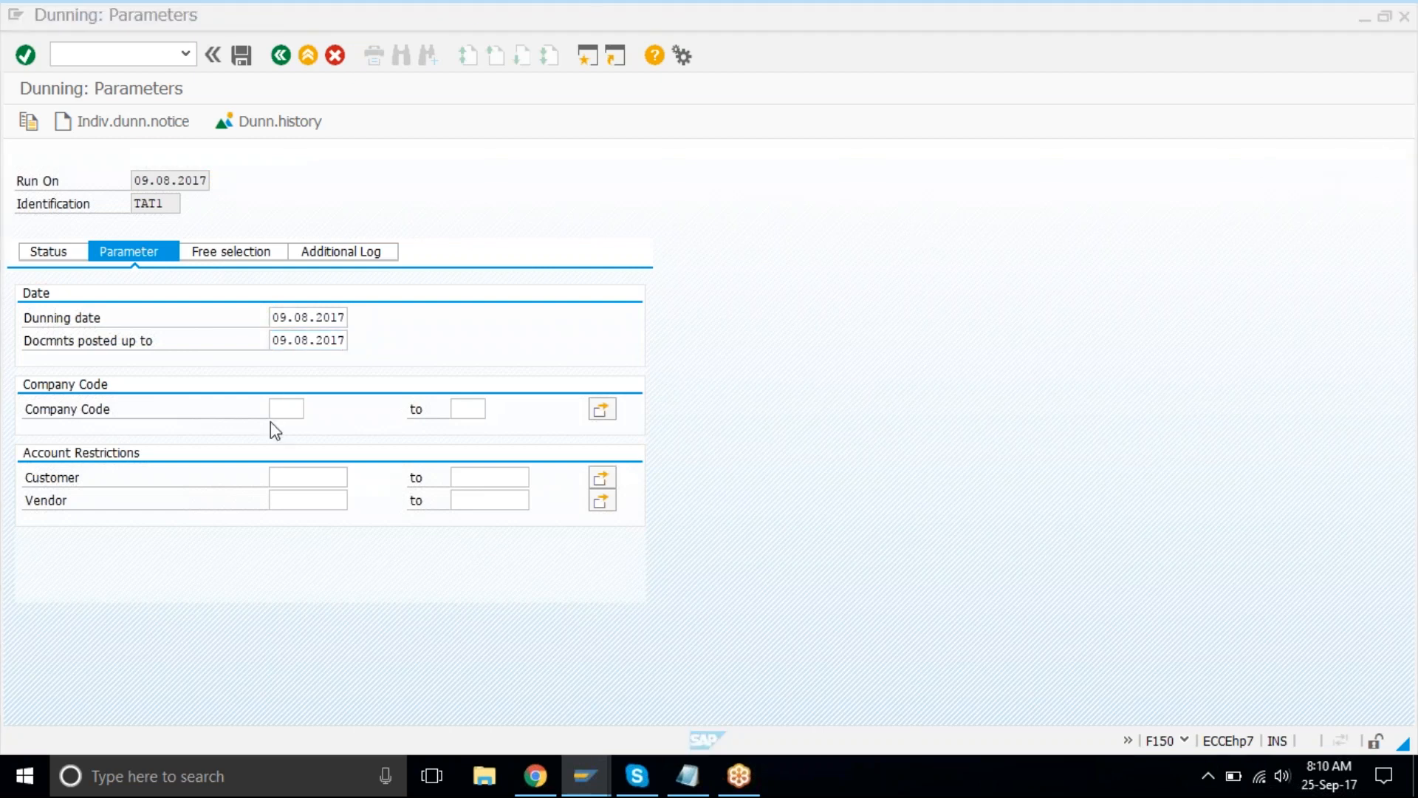
click(287, 410)
text(tat1)
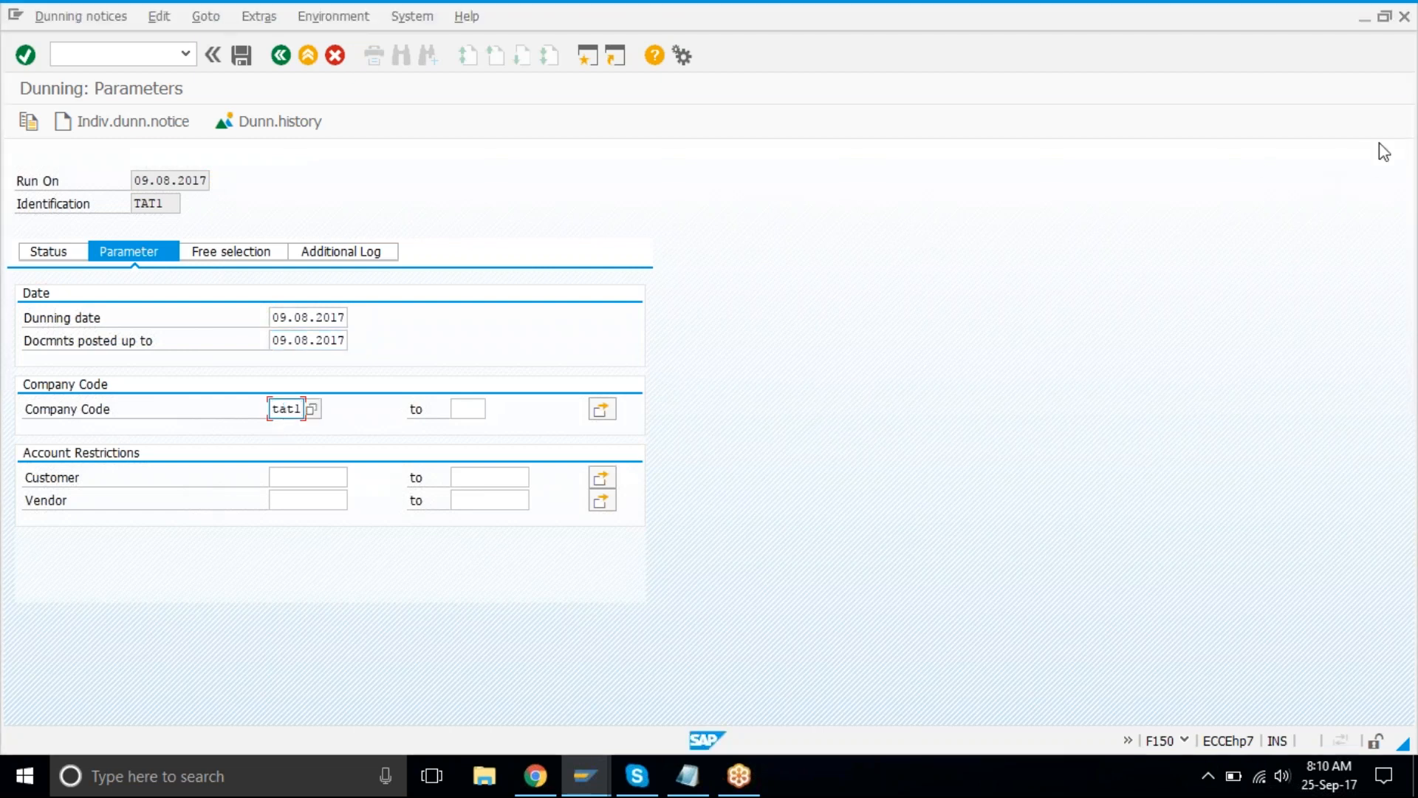
click(321, 478)
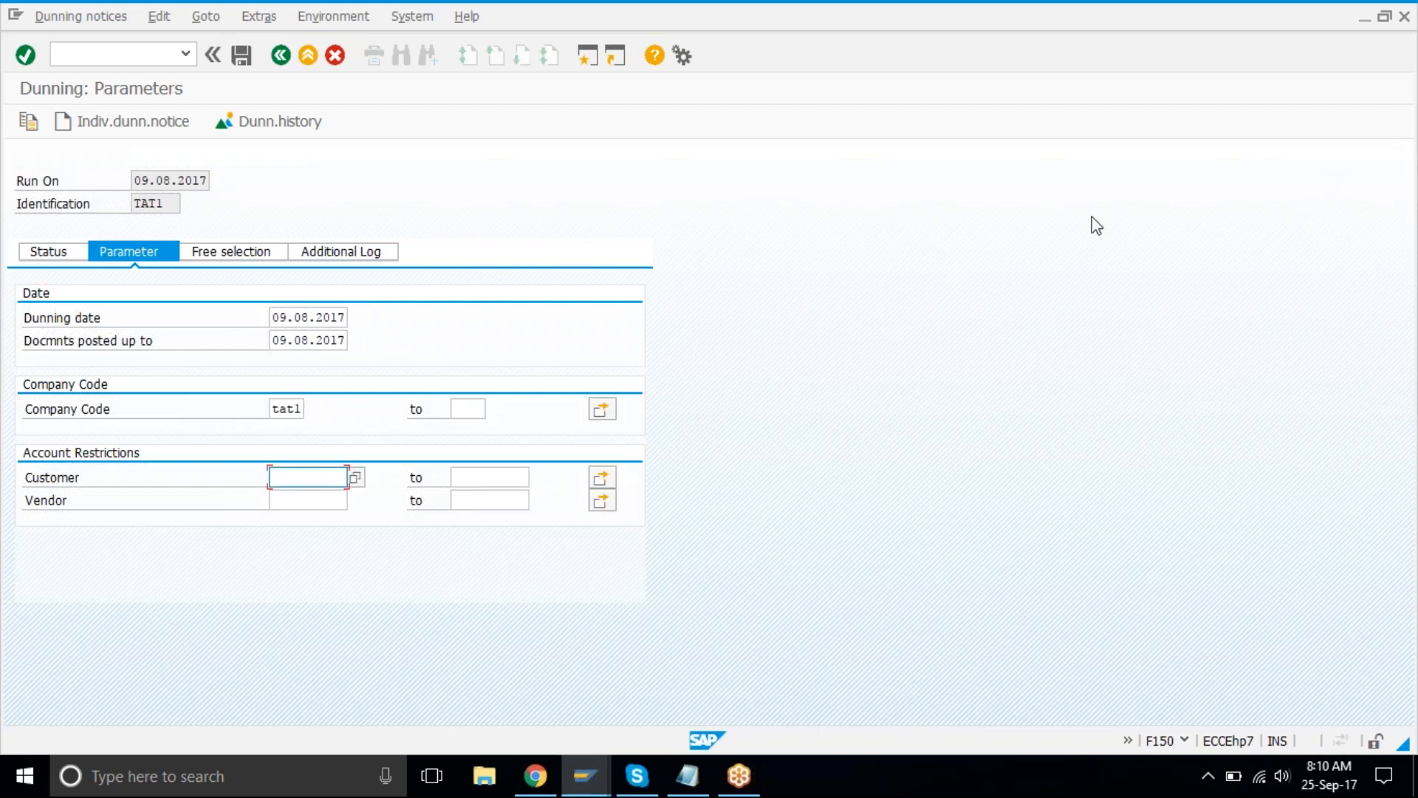
click(1386, 148)
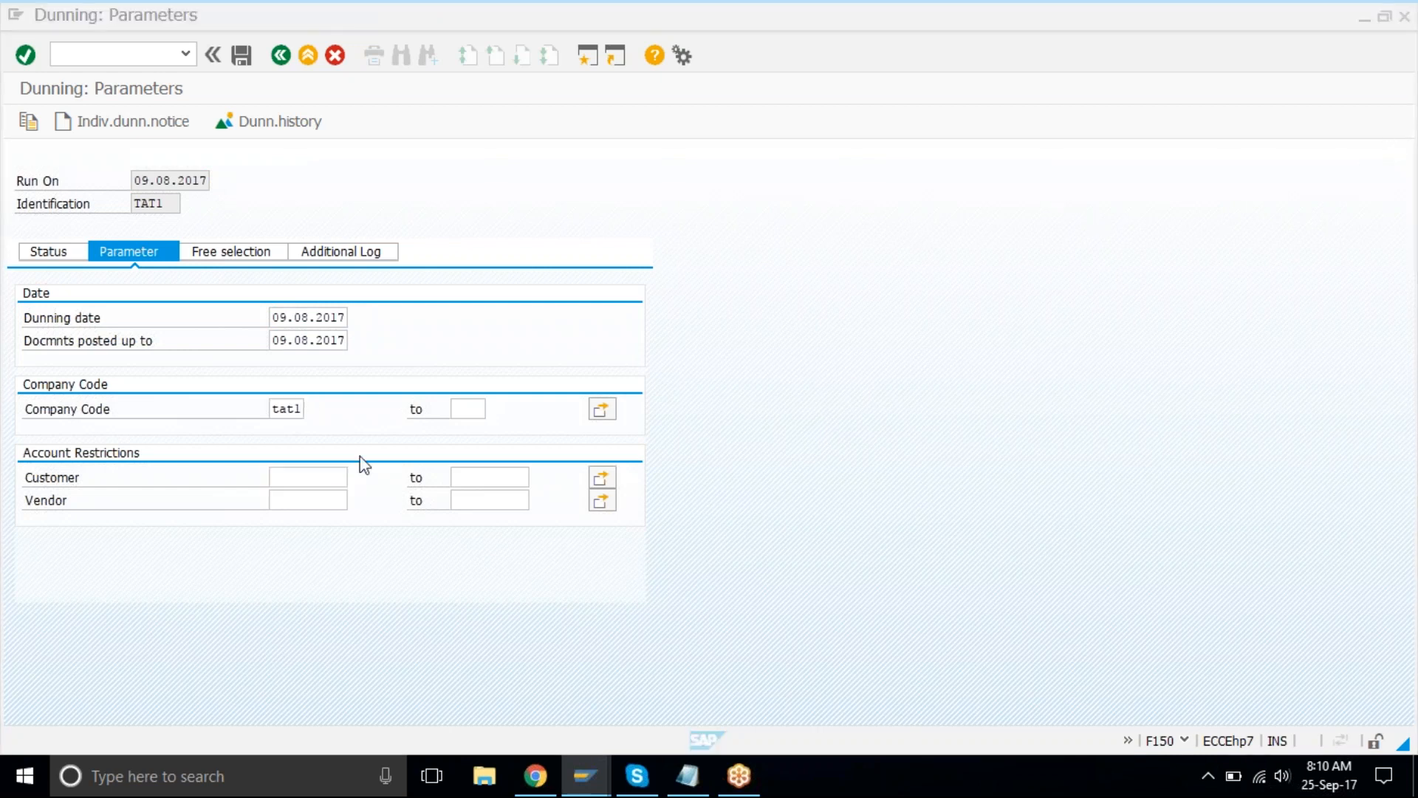
click(327, 476)
text(1)
key(Tab)
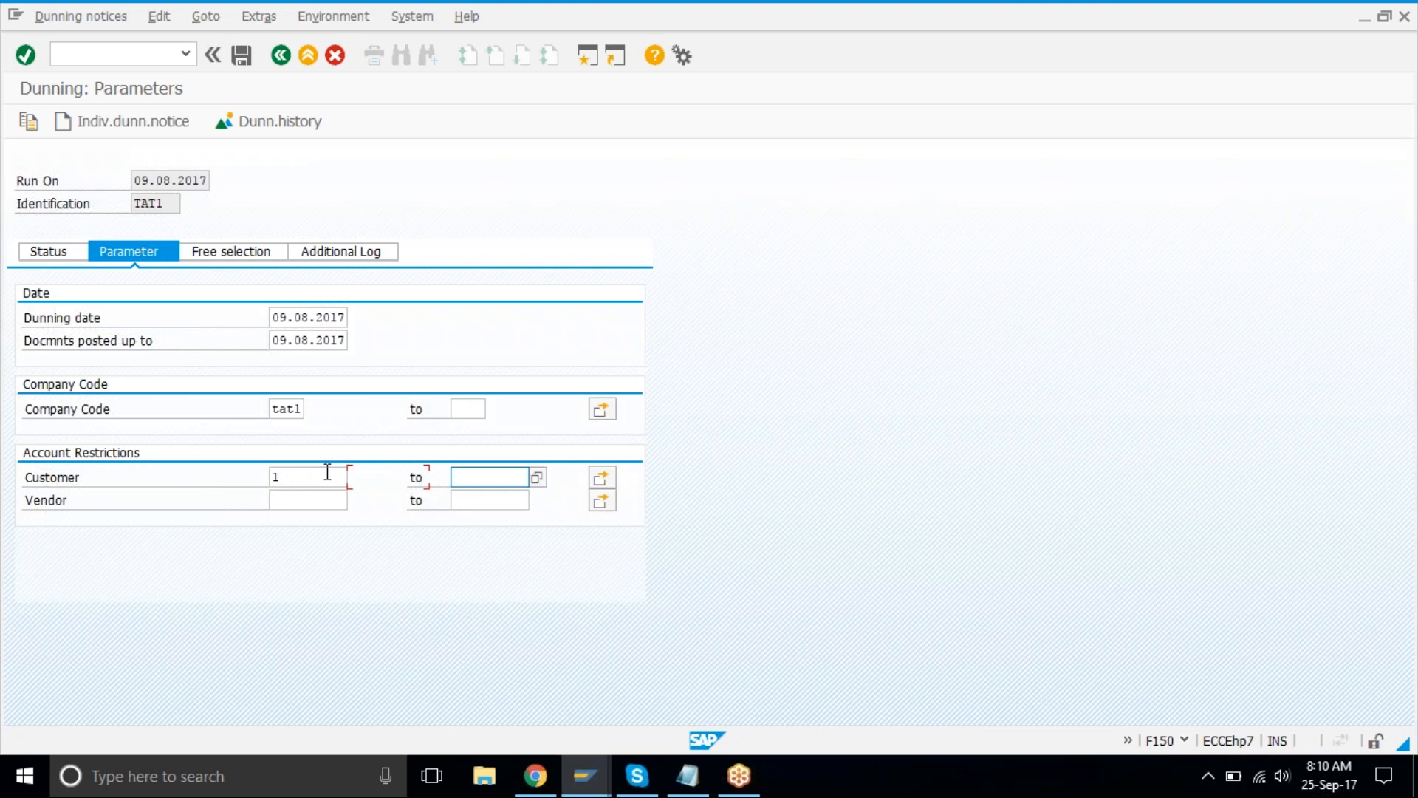
text(9999999999)
key(Return)
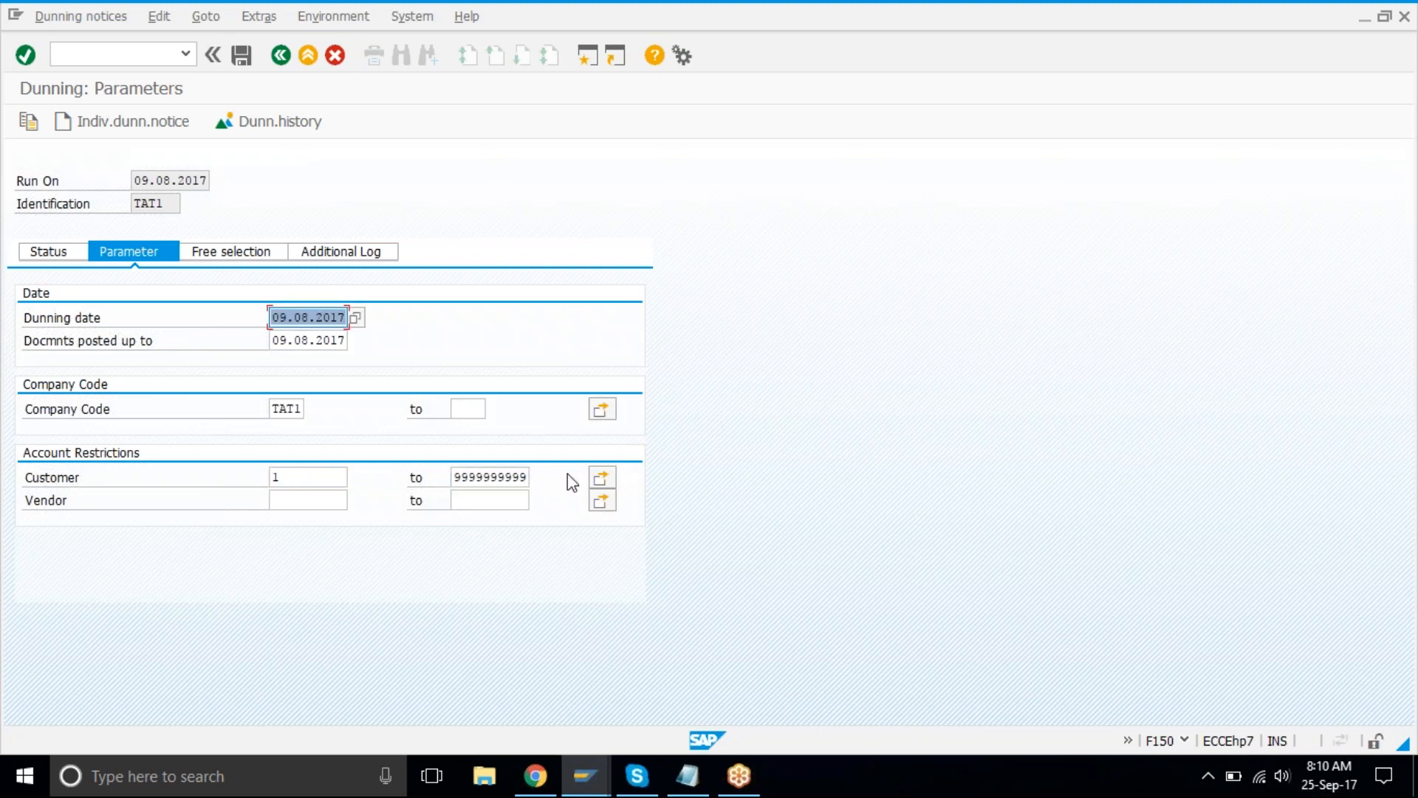
click(331, 255)
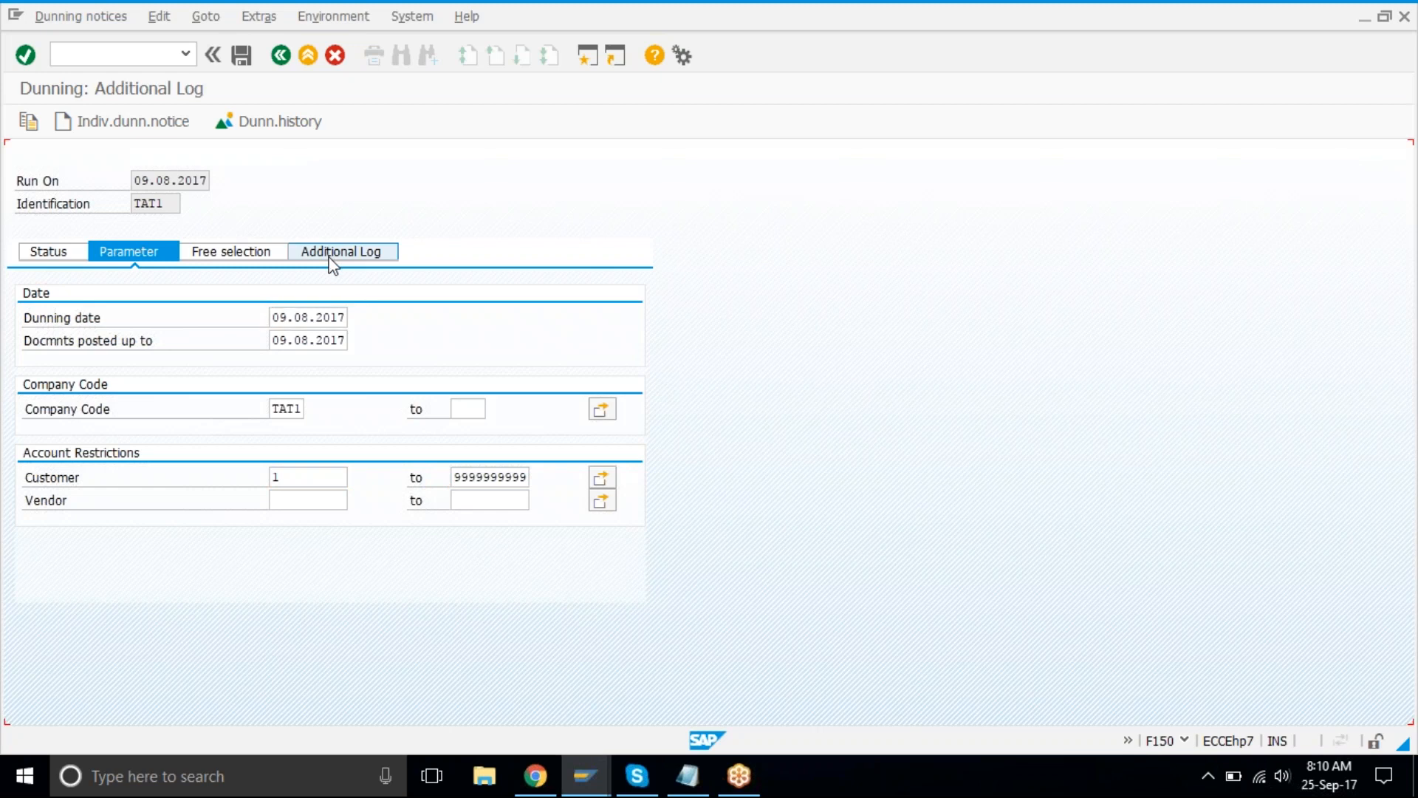
key(Tab)
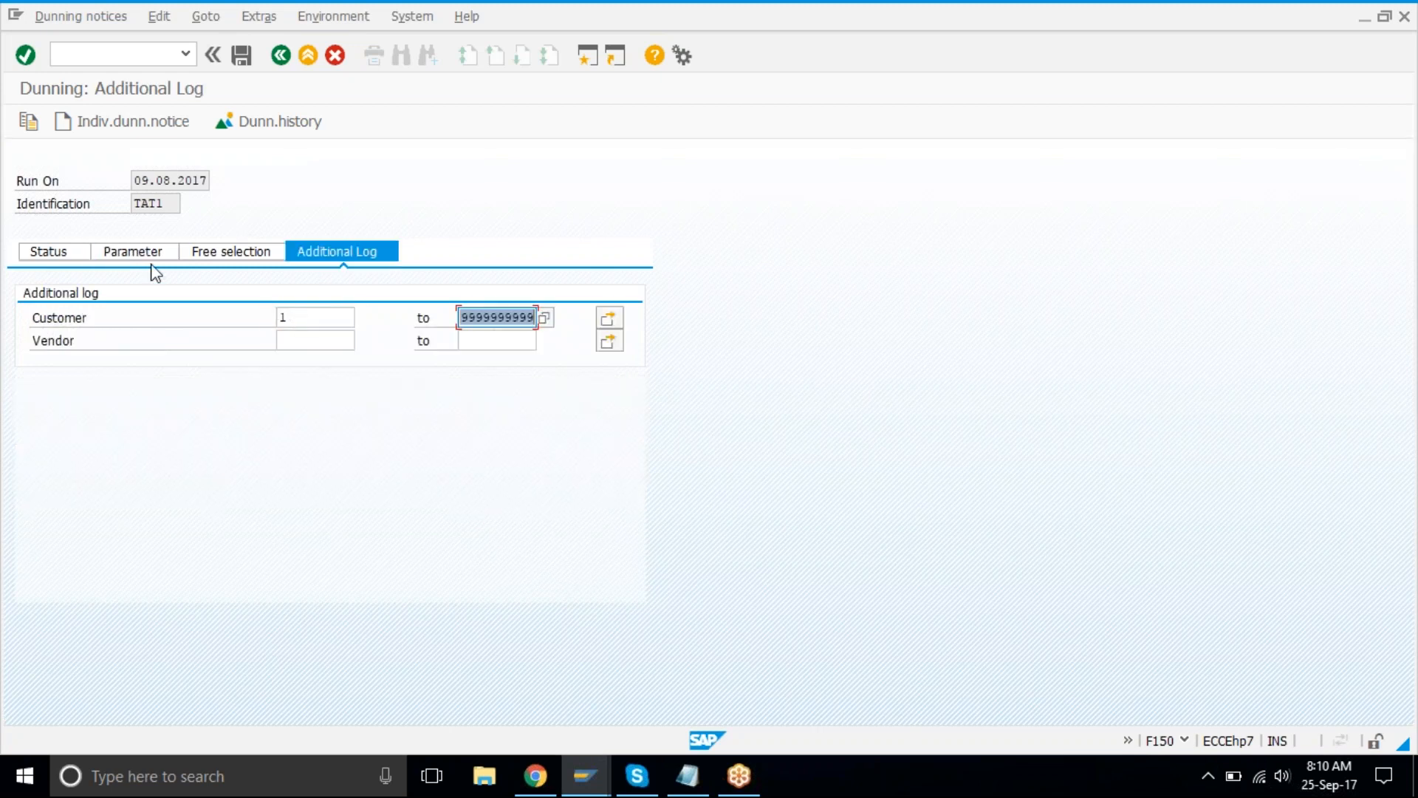
click(70, 253)
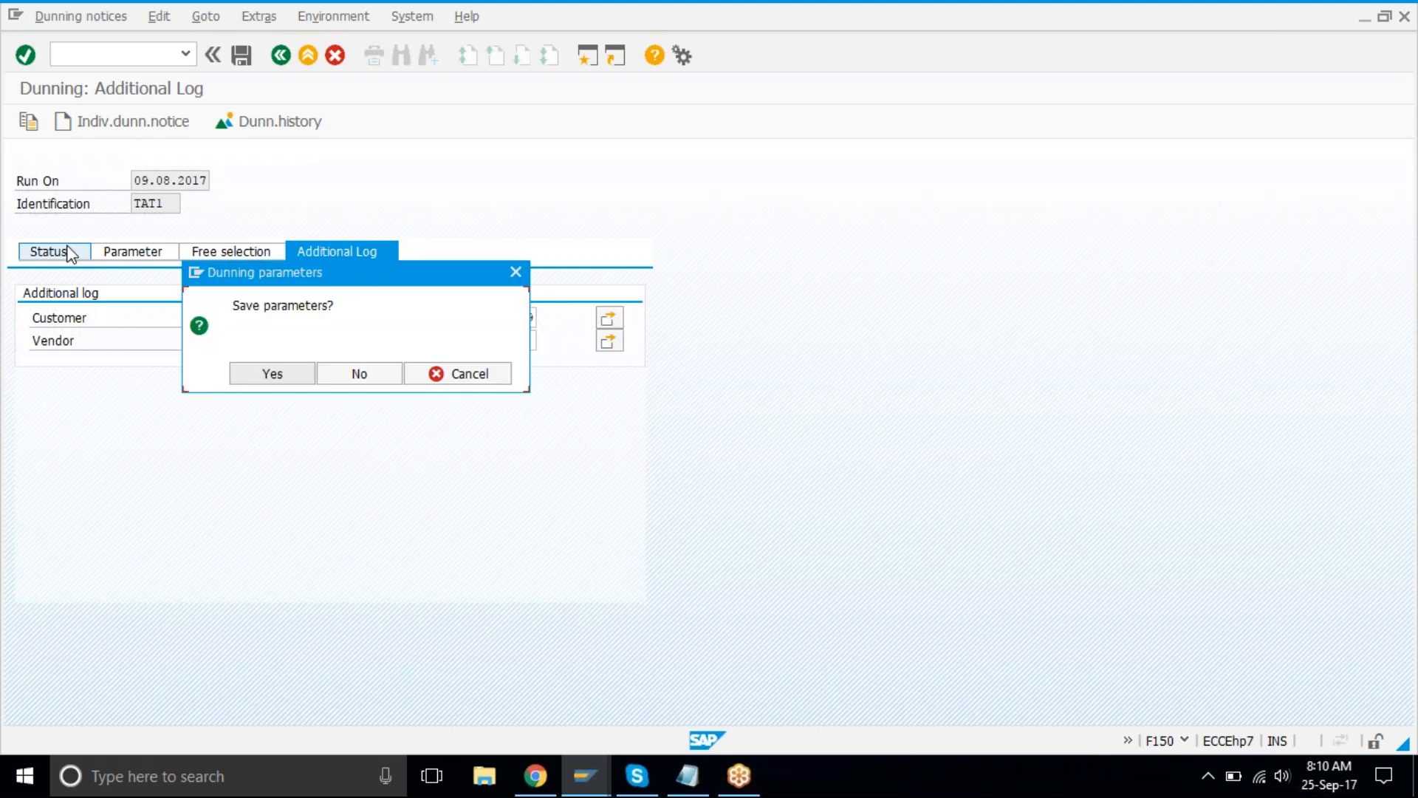
click(274, 374)
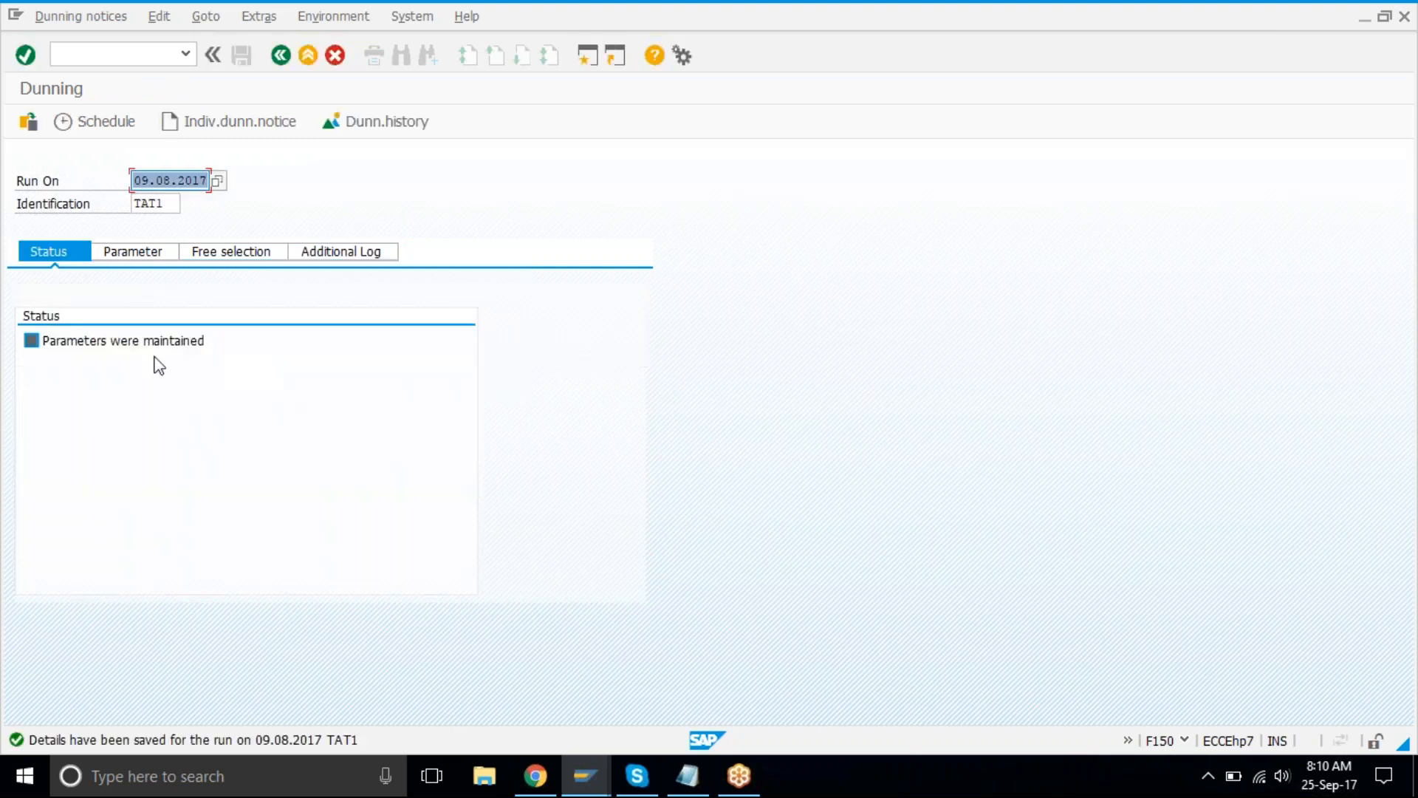
- Schedule the dunning selection to start immediately, with dunning print included, on output device LP01
click(93, 124)
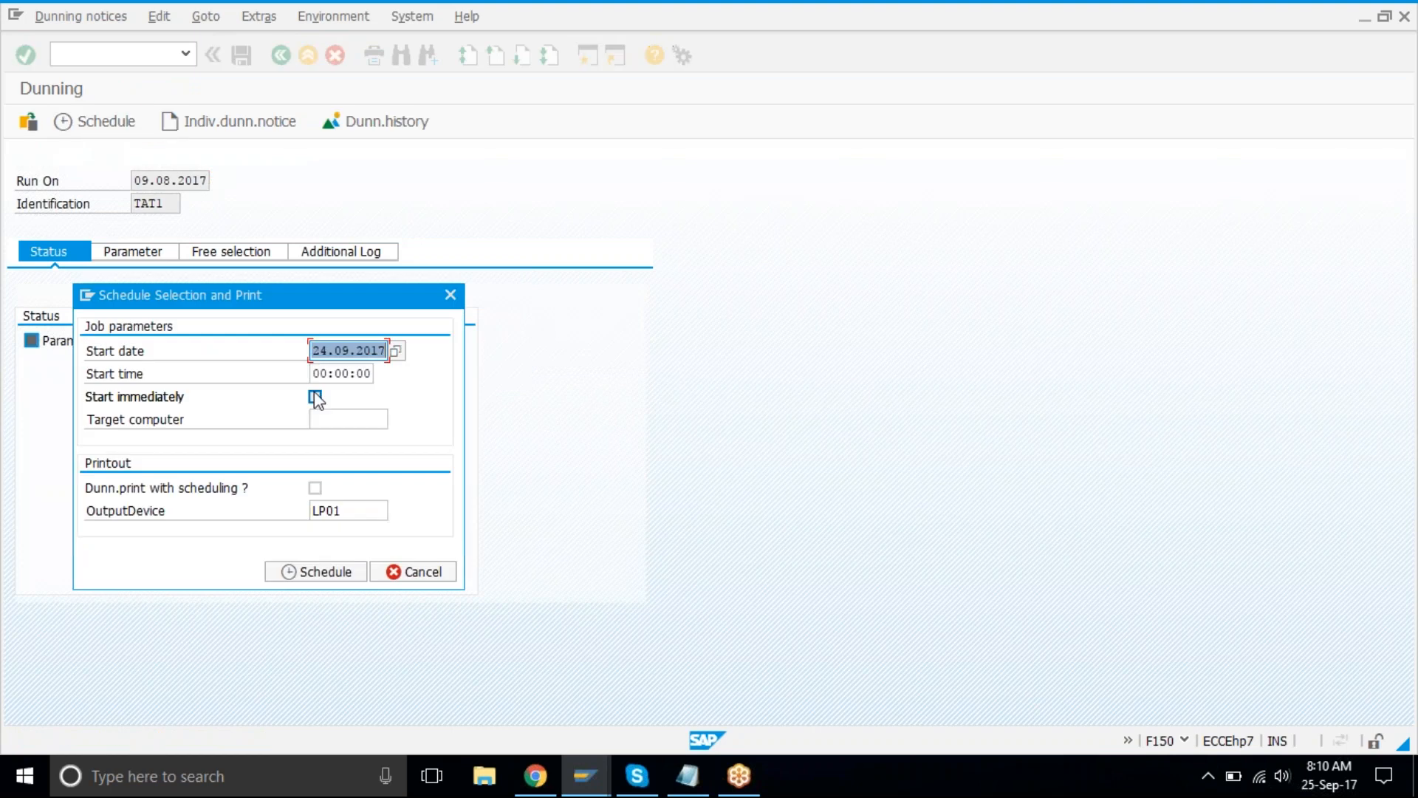
click(315, 397)
click(316, 488)
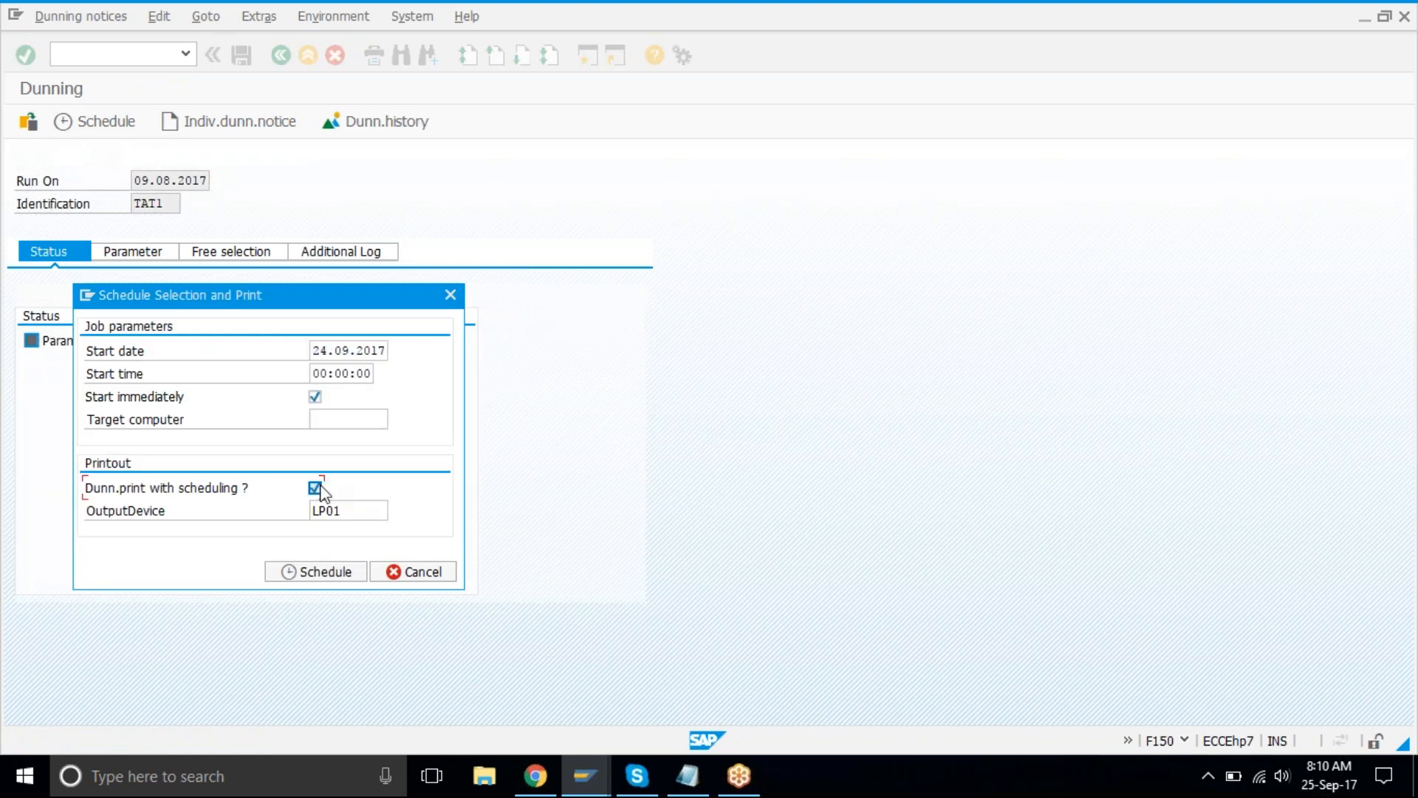
click(329, 582)
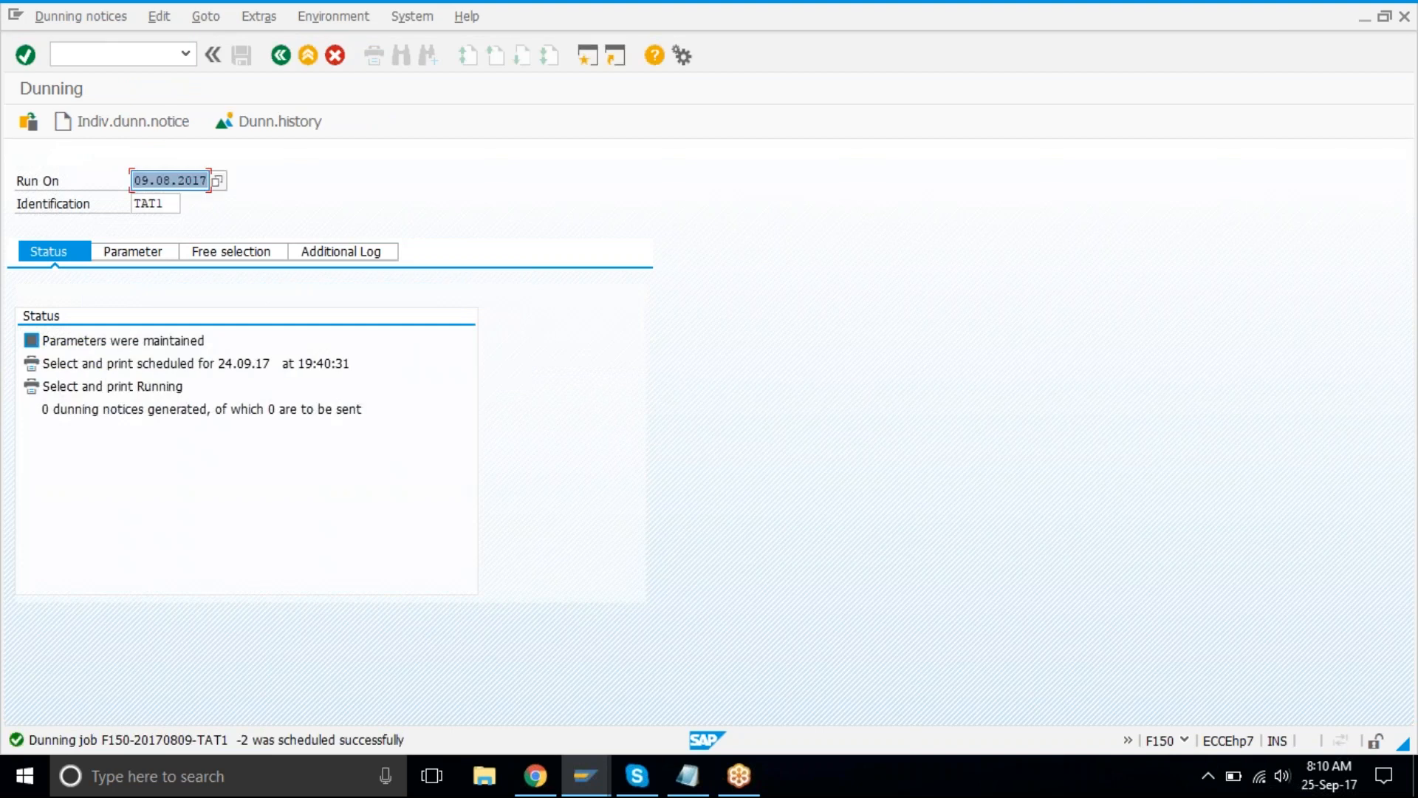
- Refresh the dunning run's status and check how many dunning notices were generated
key(Return)
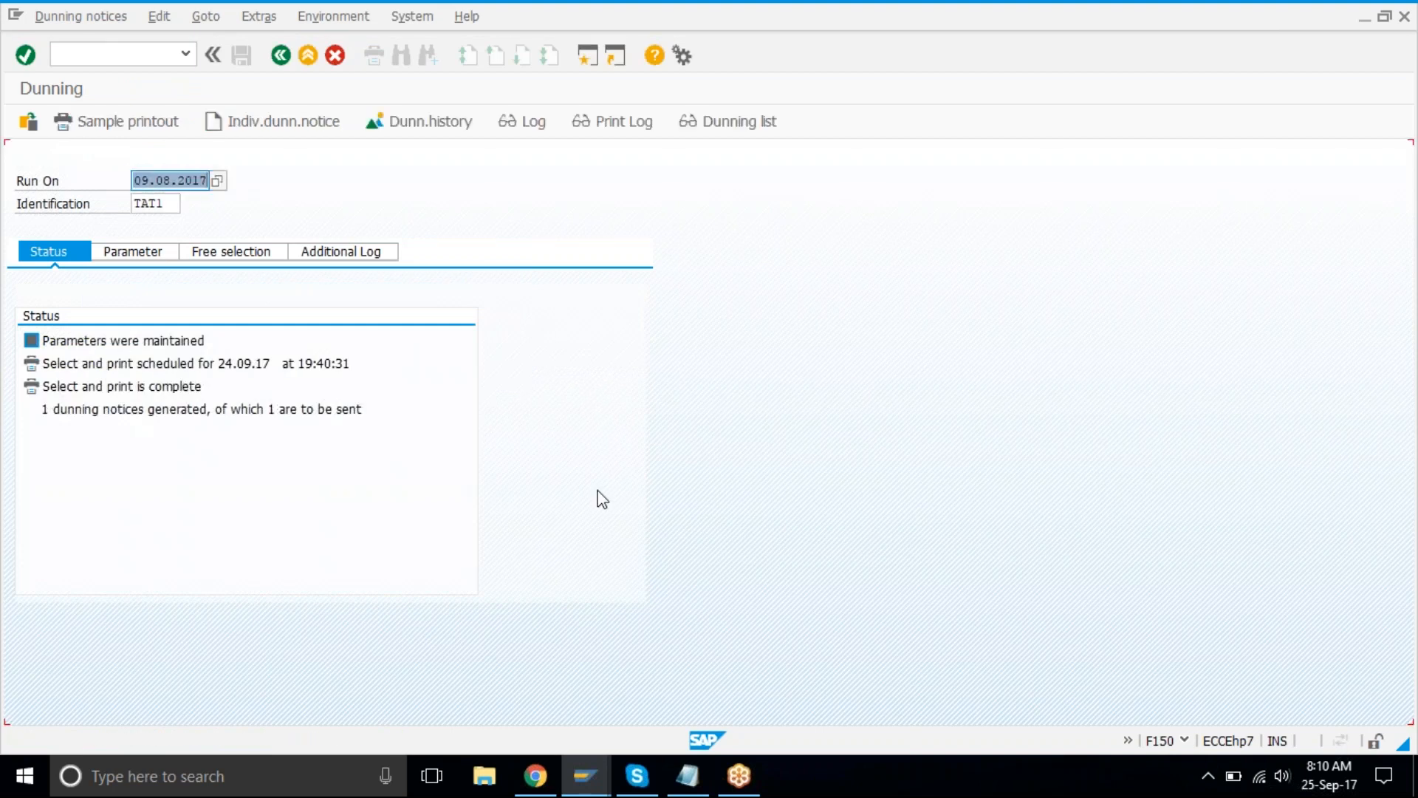
drag(48, 418, 399, 418)
click(399, 418)
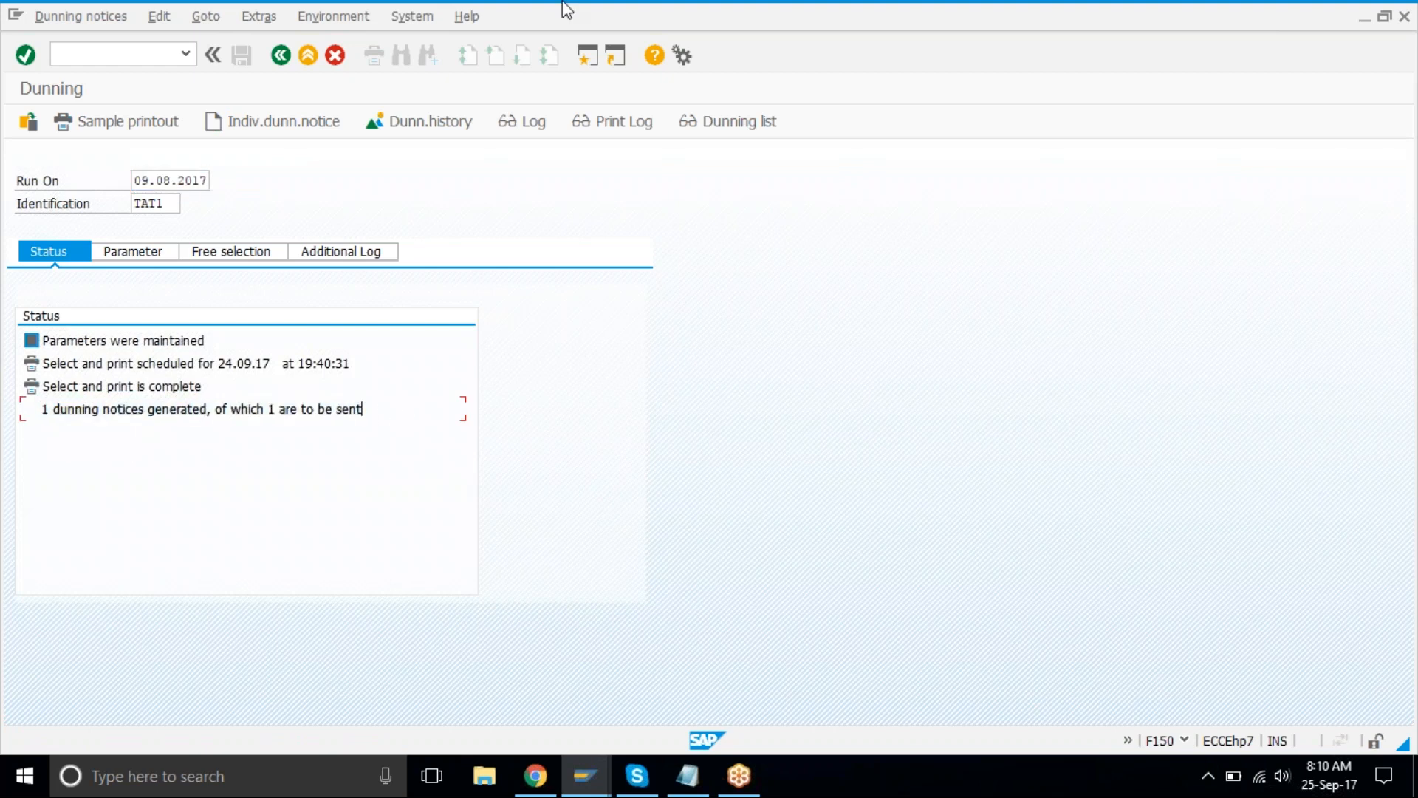
- Open Output Control, preview the dunning run's spool request, and read the notice's letter text, dunning charge and total of due items
click(422, 16)
mouse_move(491, 110)
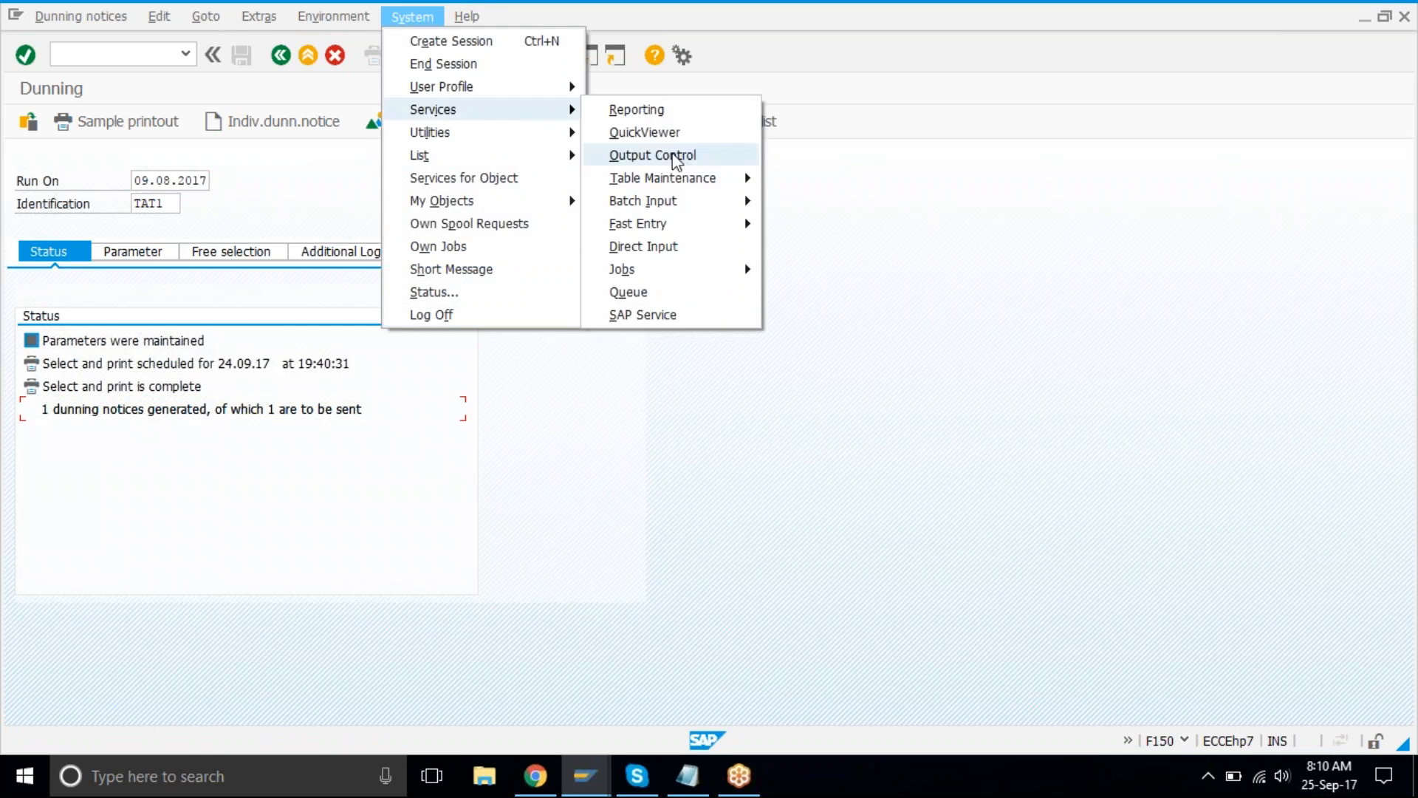
click(676, 157)
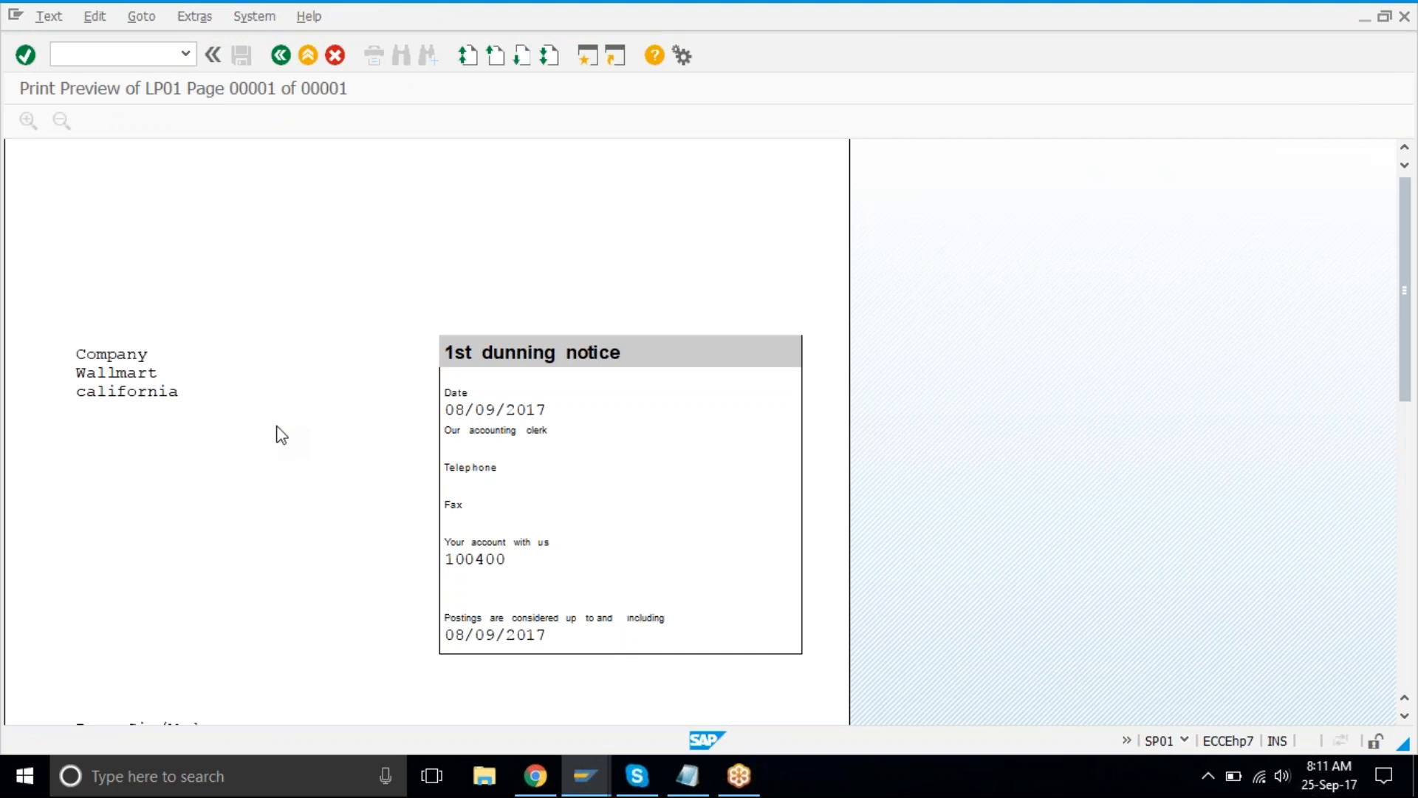
scroll(282, 435, down, 1)
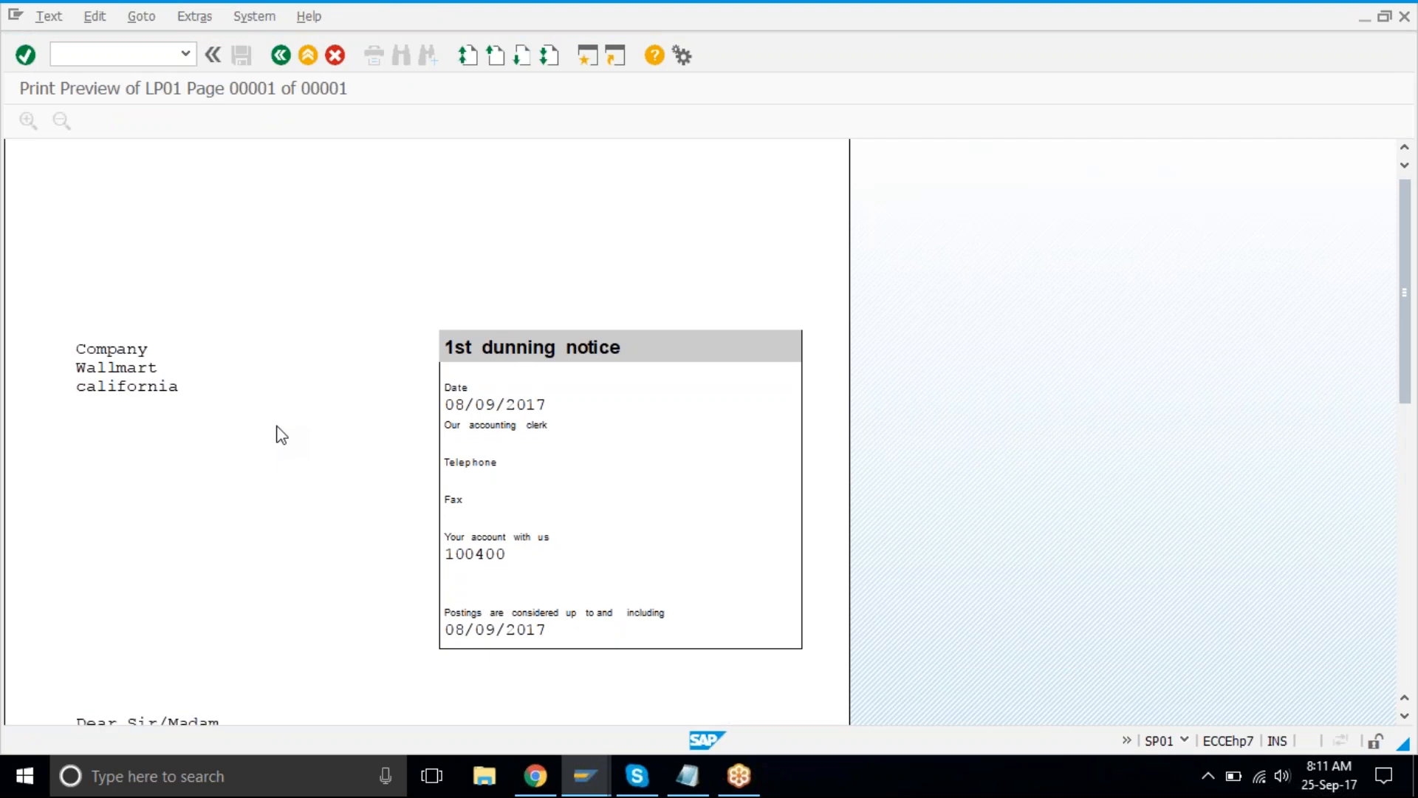
scroll(282, 435, down, 5)
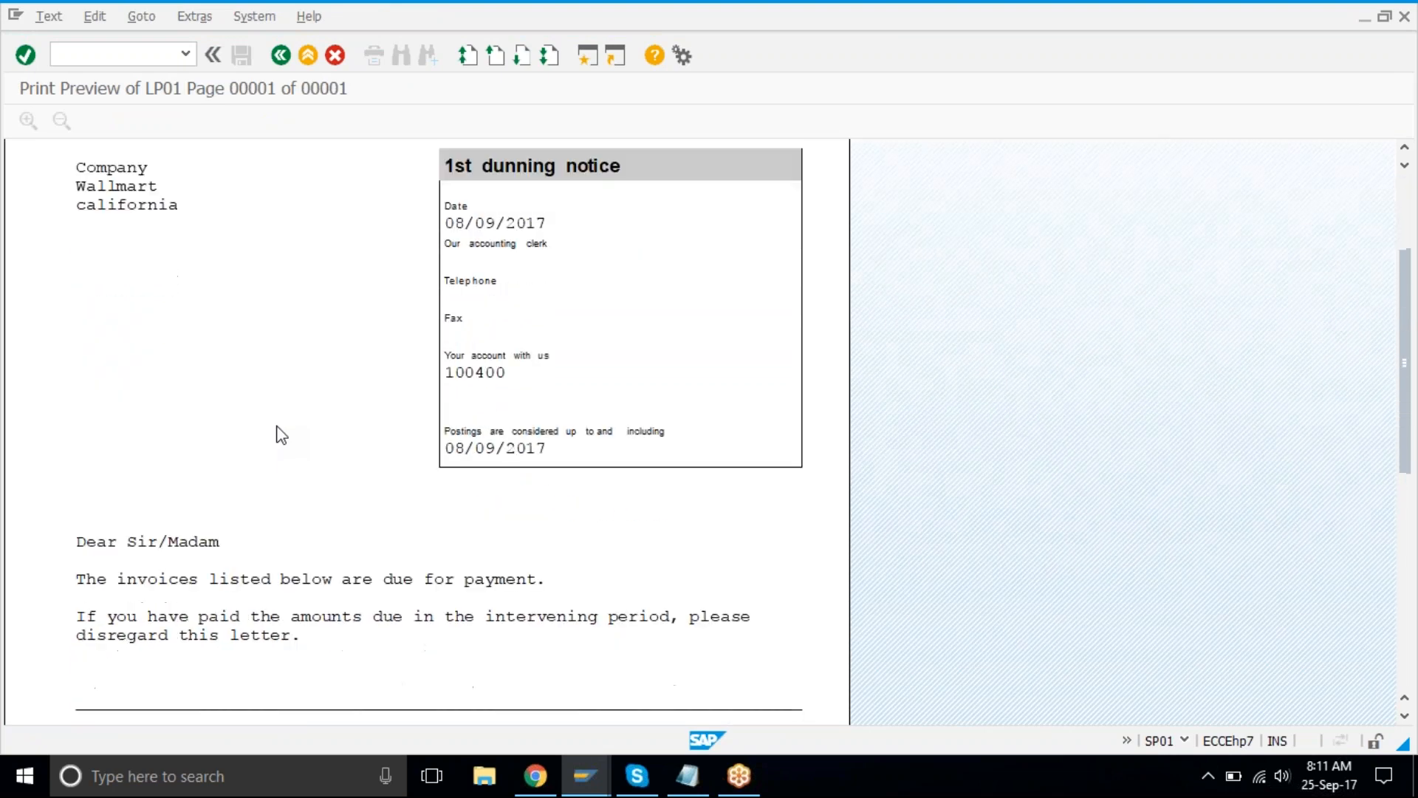
scroll(282, 435, down, 7)
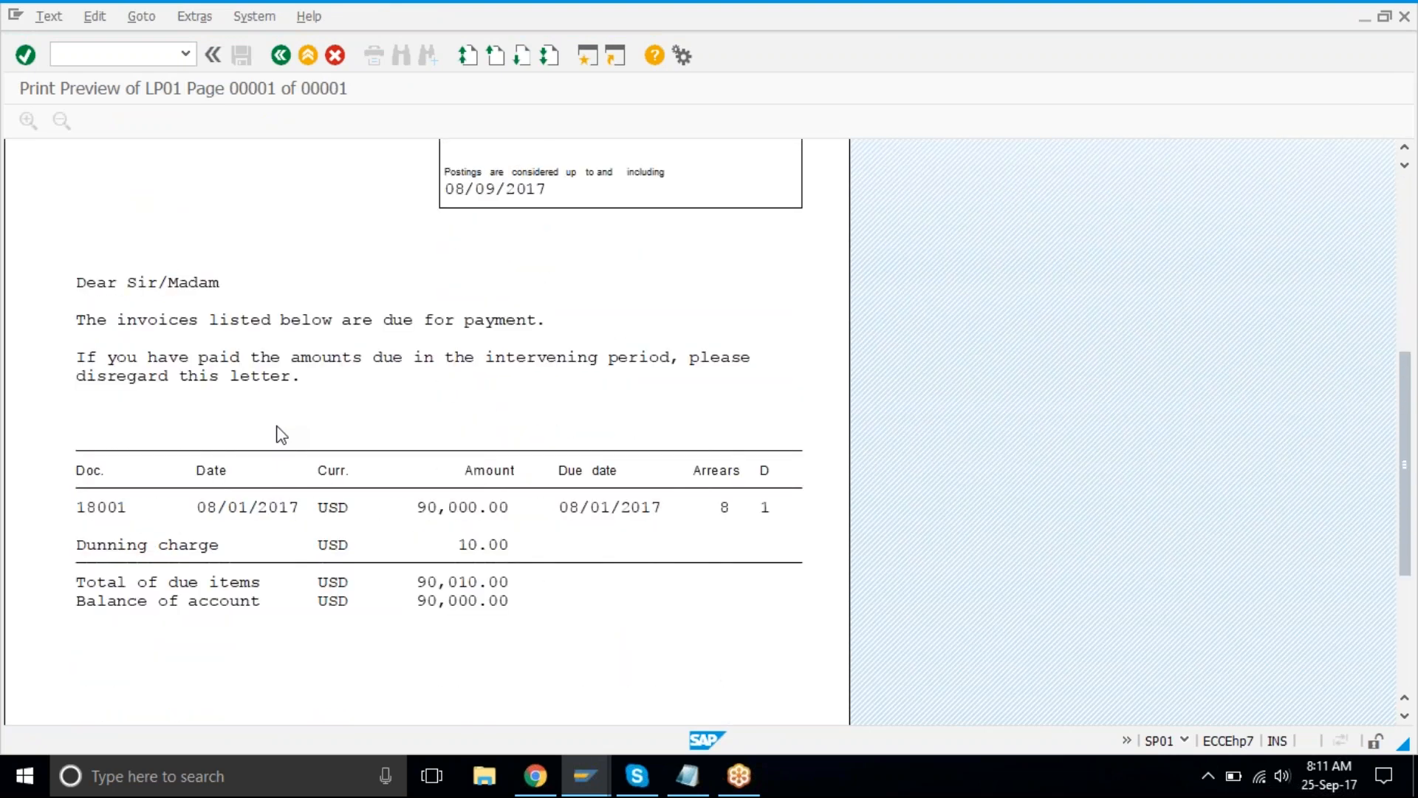
scroll(282, 435, down, 1)
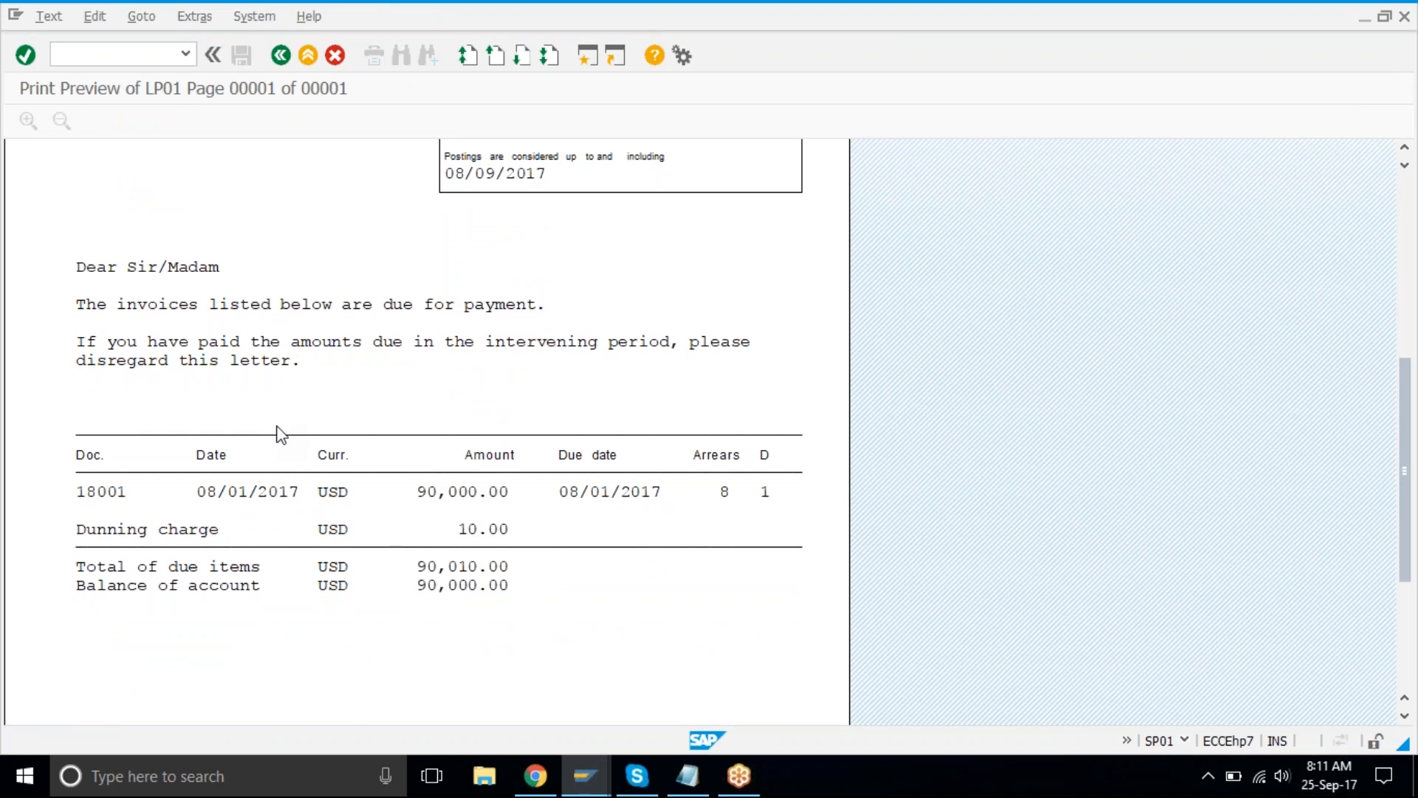
scroll(282, 435, down, 5)
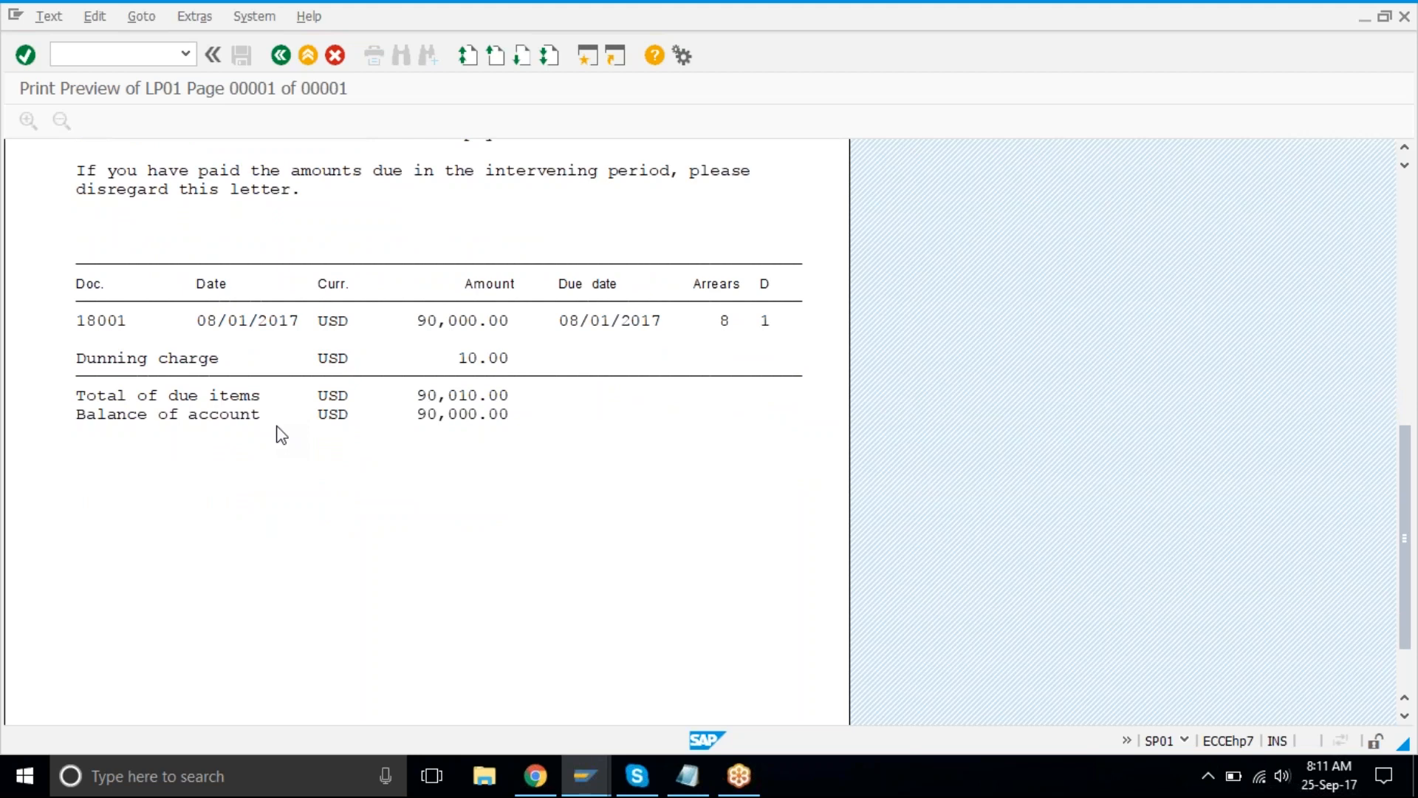
scroll(281, 435, down, 1)
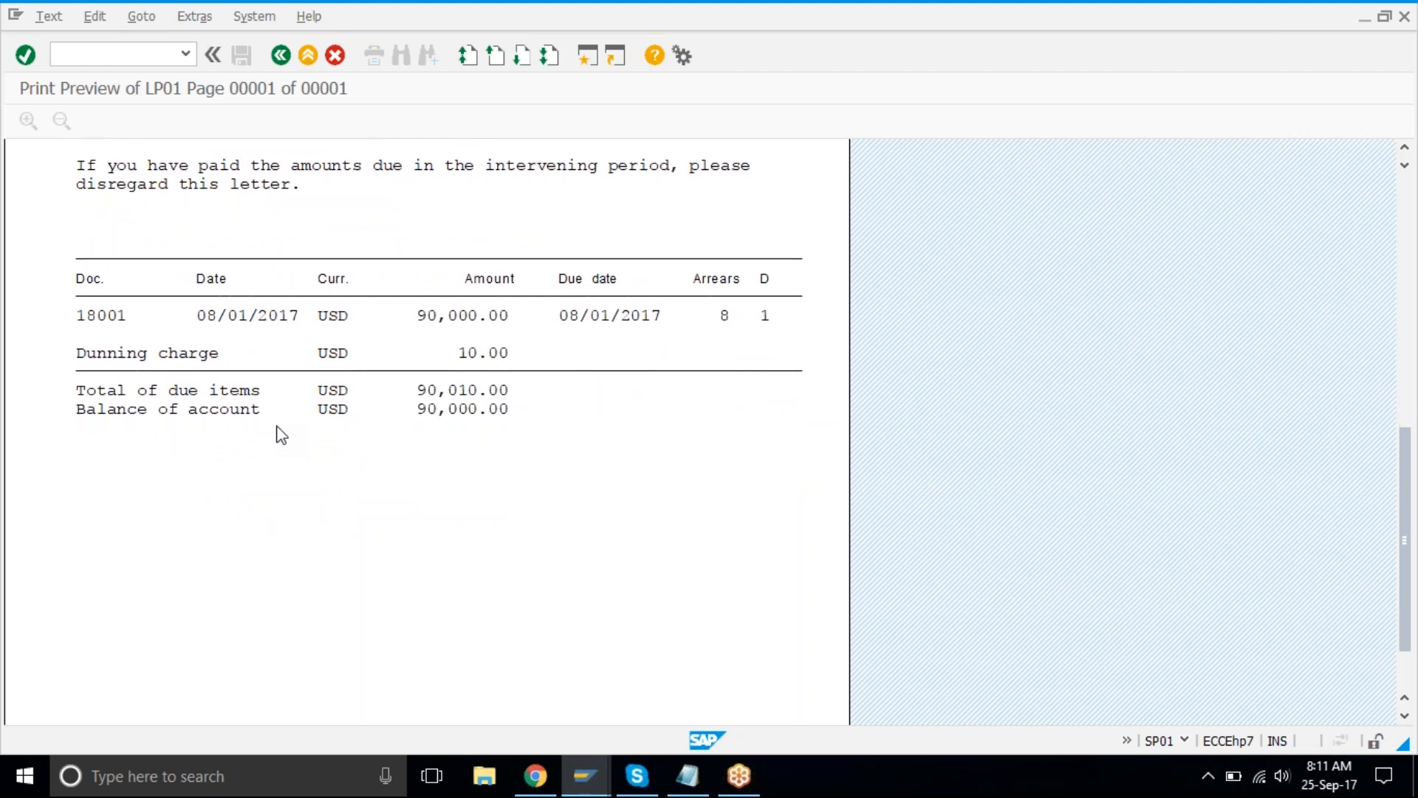
scroll(553, 350, down, 2)
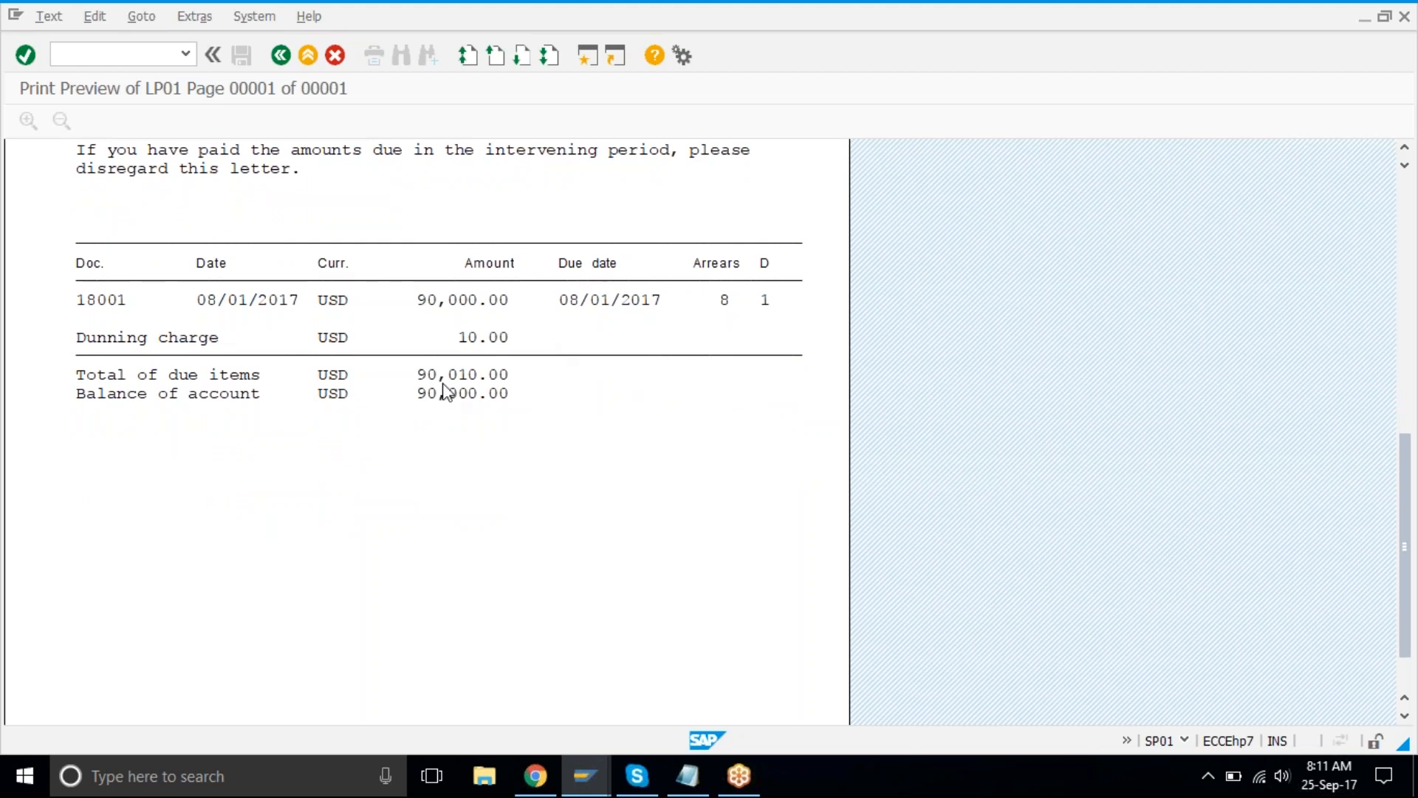
click(275, 60)
- Return to the dunning session and start a new run dated 16.08.2017 with identification TAT1
key(alt+Tab)
click(133, 177)
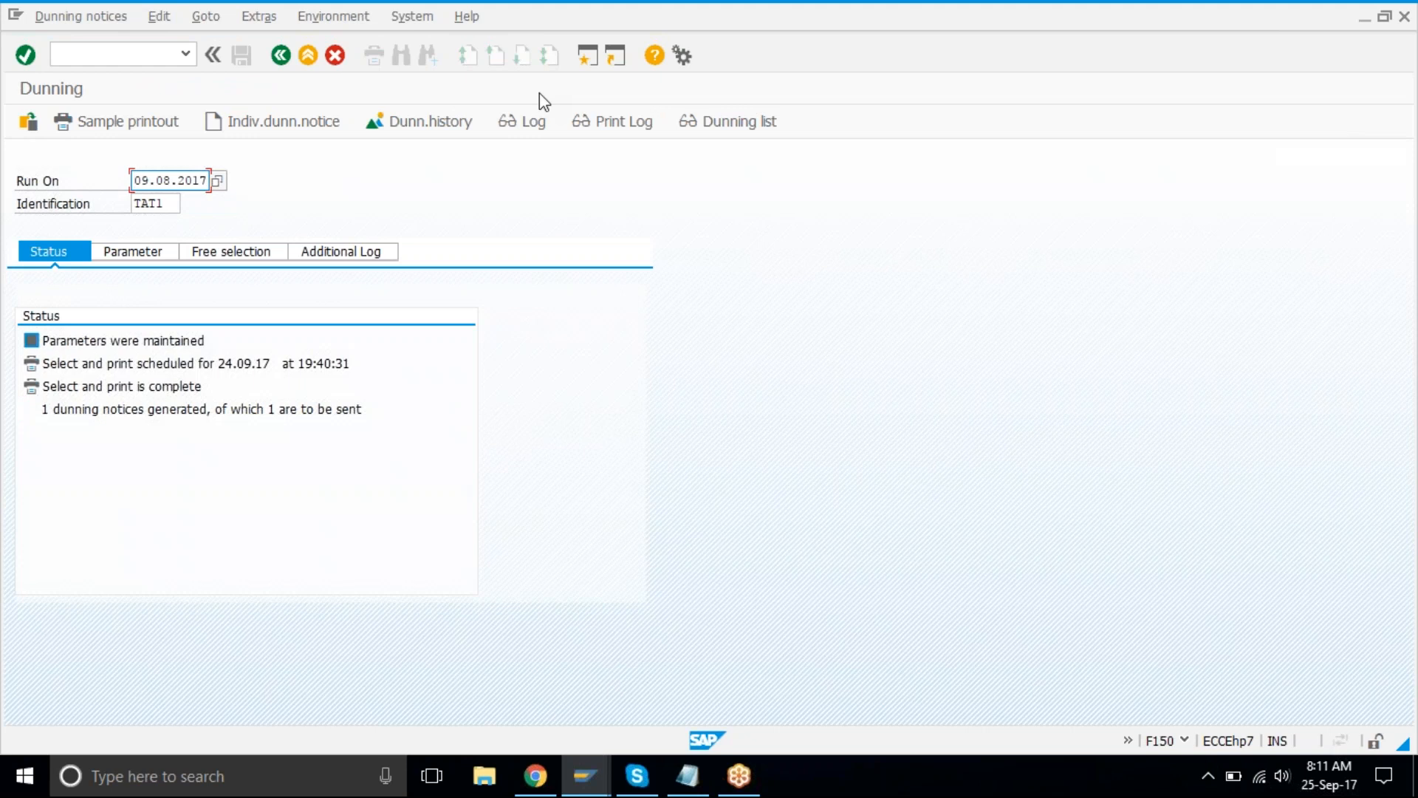
key(Insert)
text(16)
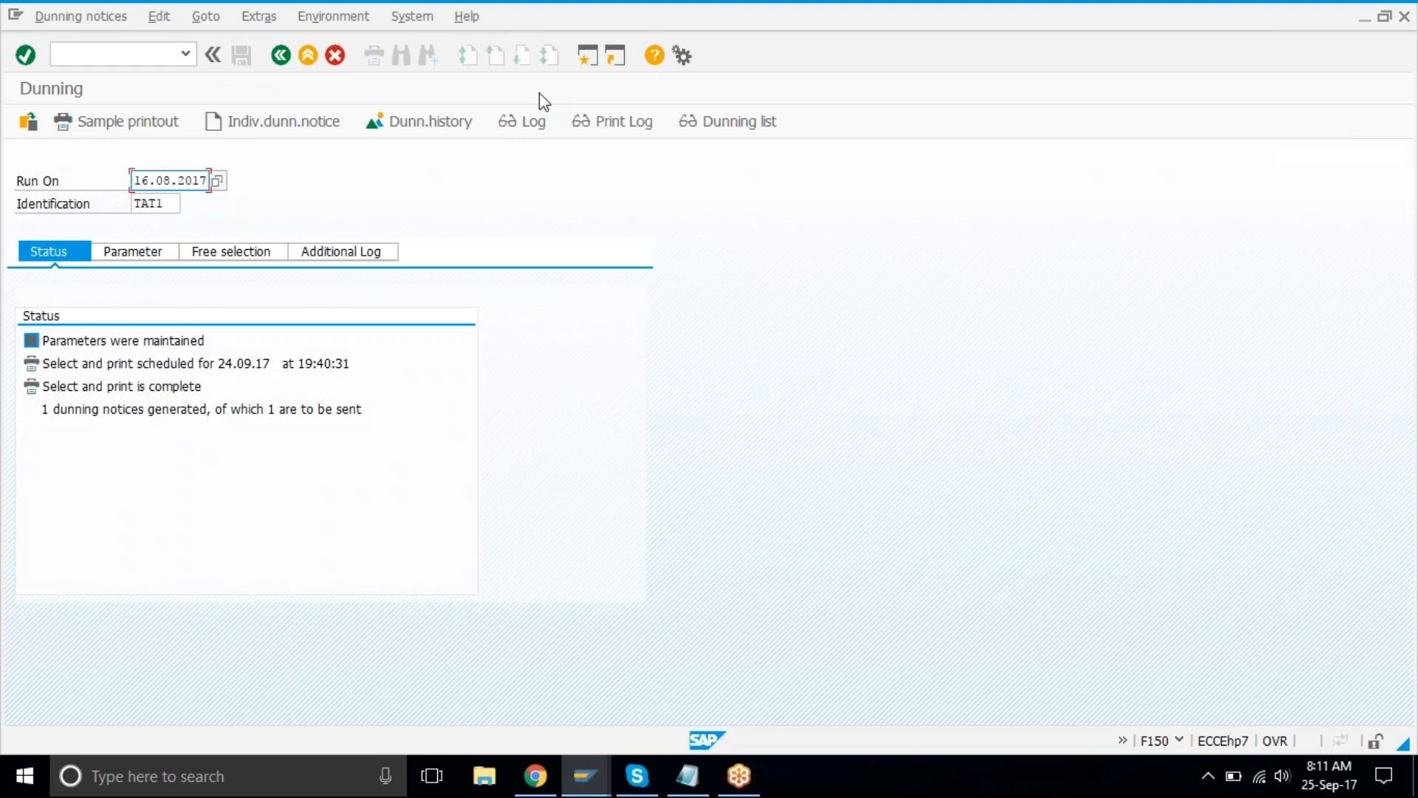
key(Return)
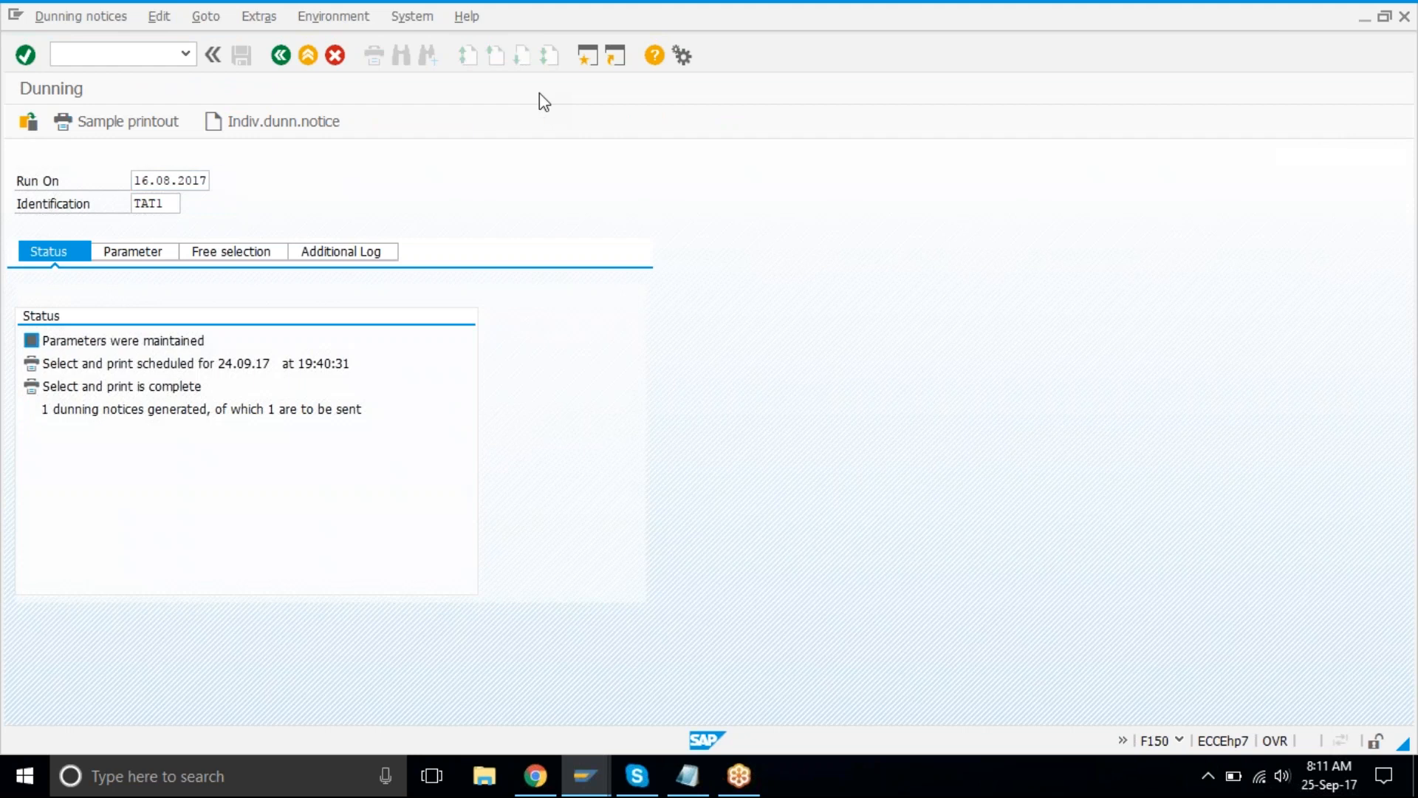
click(163, 260)
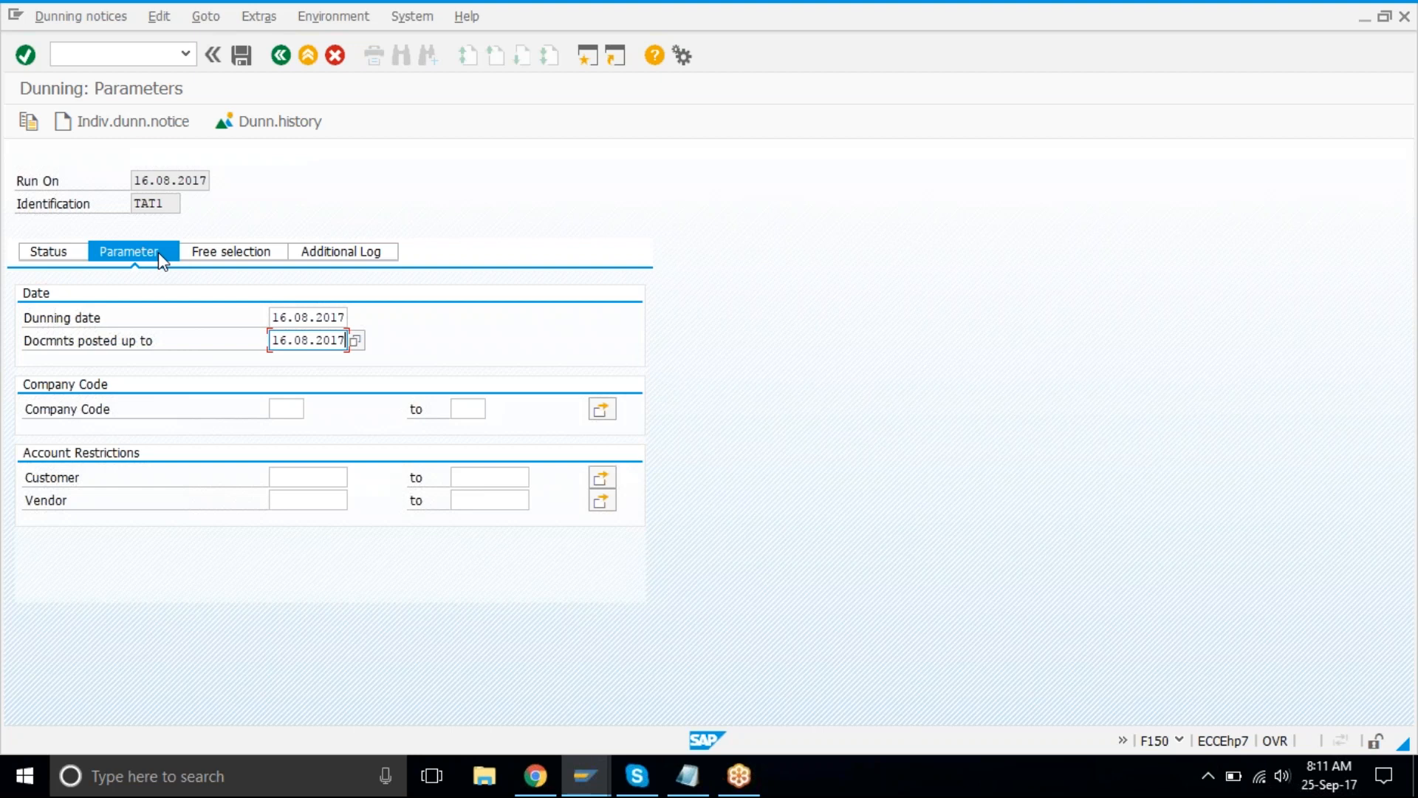
key(Tab)
text(tat1)
key(Tab)
text(1)
key(Tab)
text(9999999999)
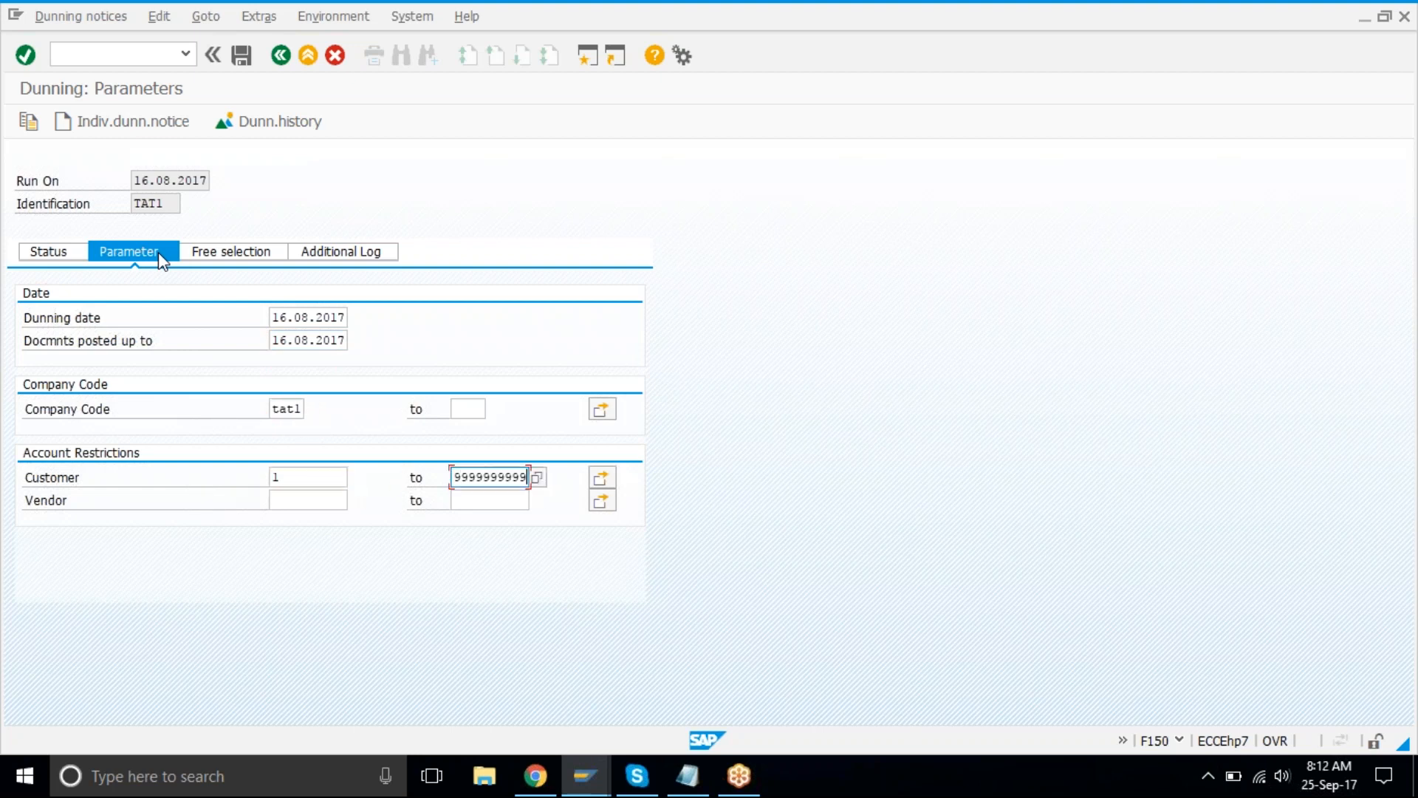
key(Return)
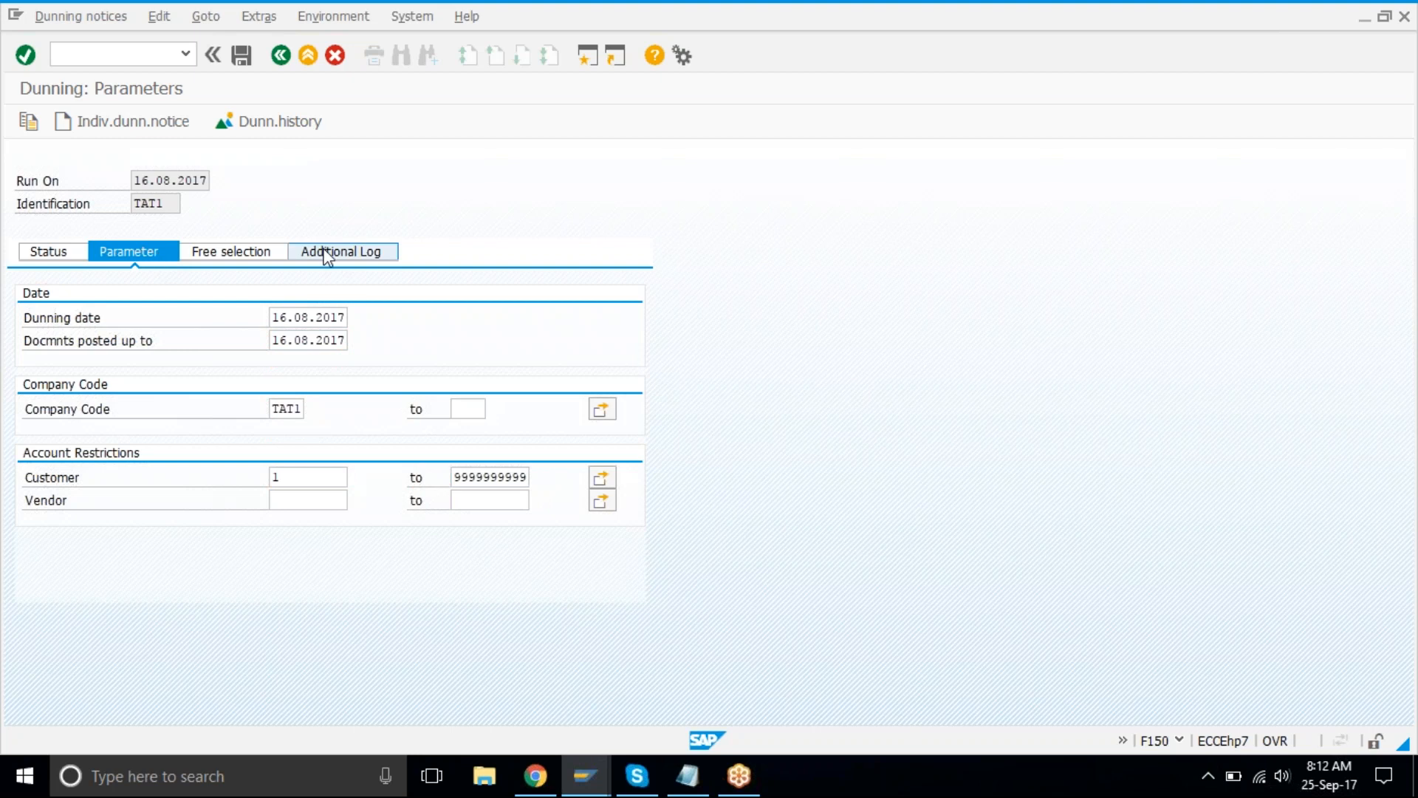
click(327, 255)
text(1)
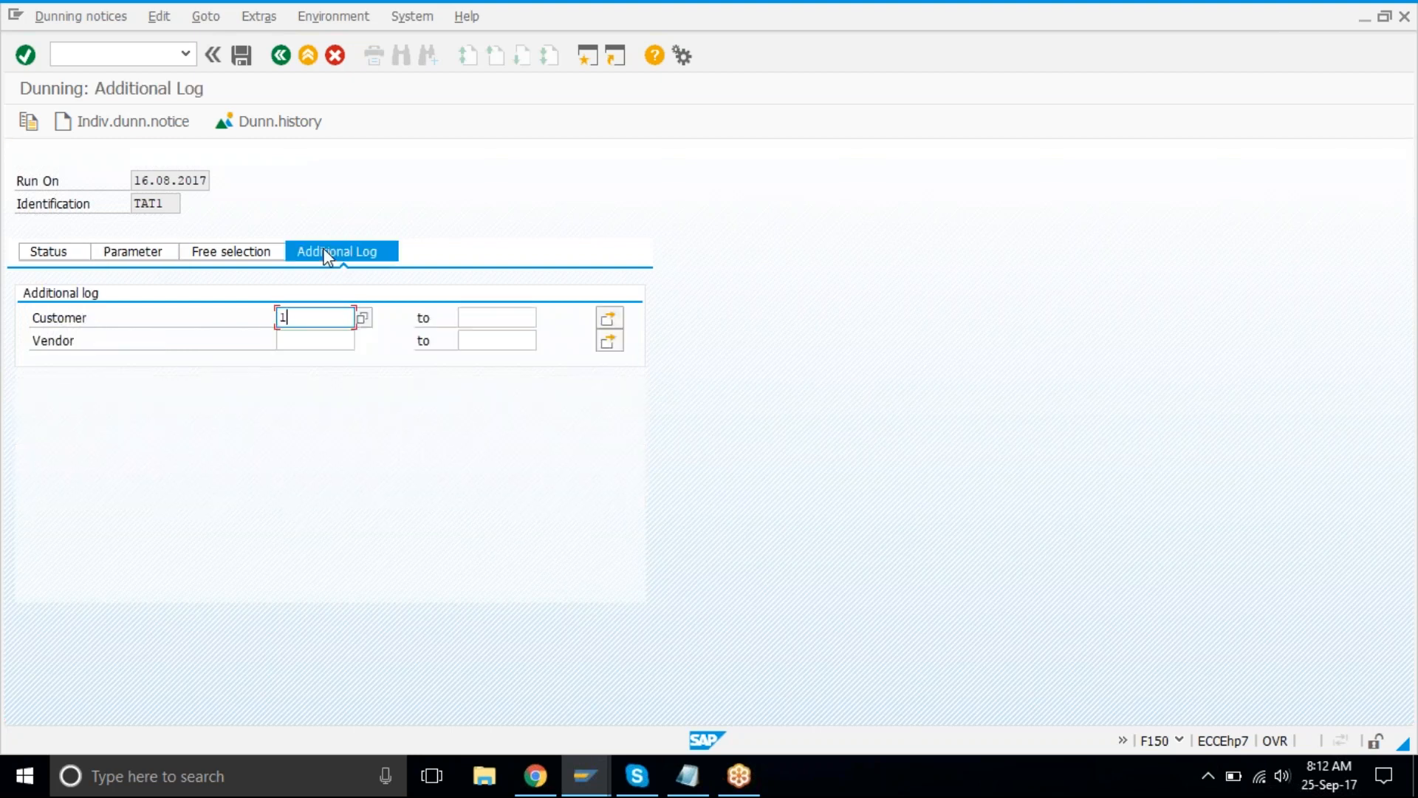
key(Tab)
text(9999999999)
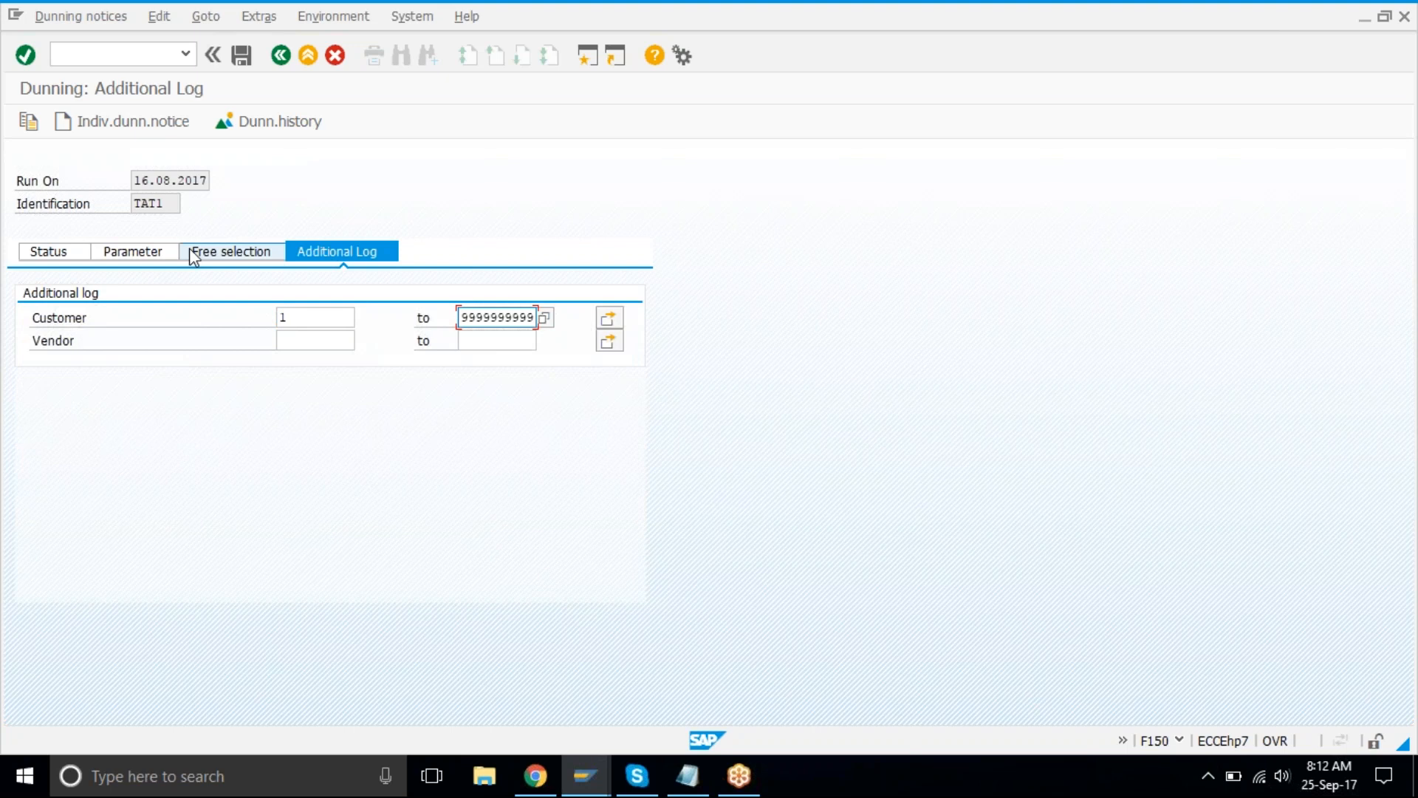
- Save the parameters of the 16.08.2017 run and schedule its dunning selection and print
click(56, 252)
click(273, 373)
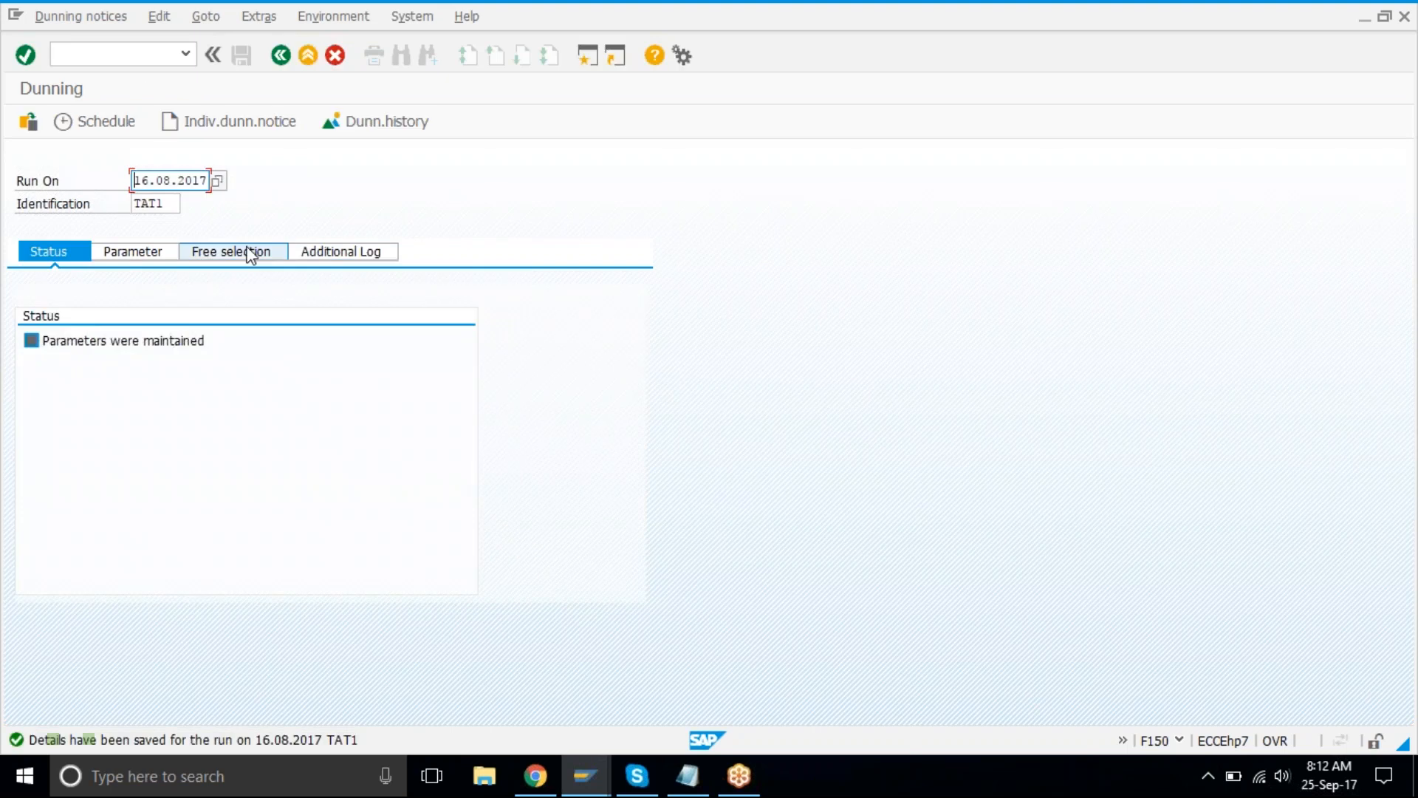
click(121, 135)
click(337, 576)
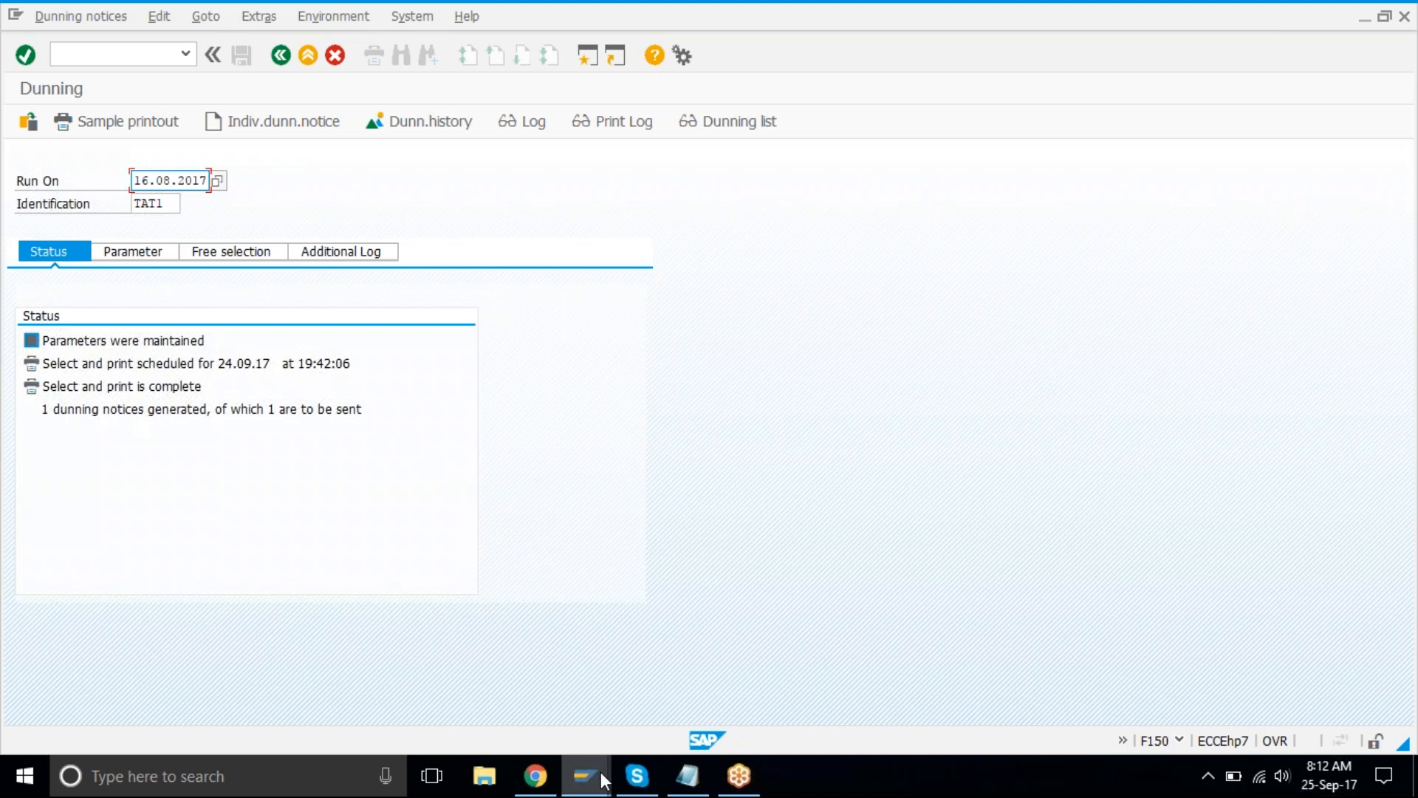
- Refresh the spool list, preview request LIST1S LP01 TAT1170816, and examine the second notice's letter text, arrears and dunning charge
click(602, 779)
click(30, 124)
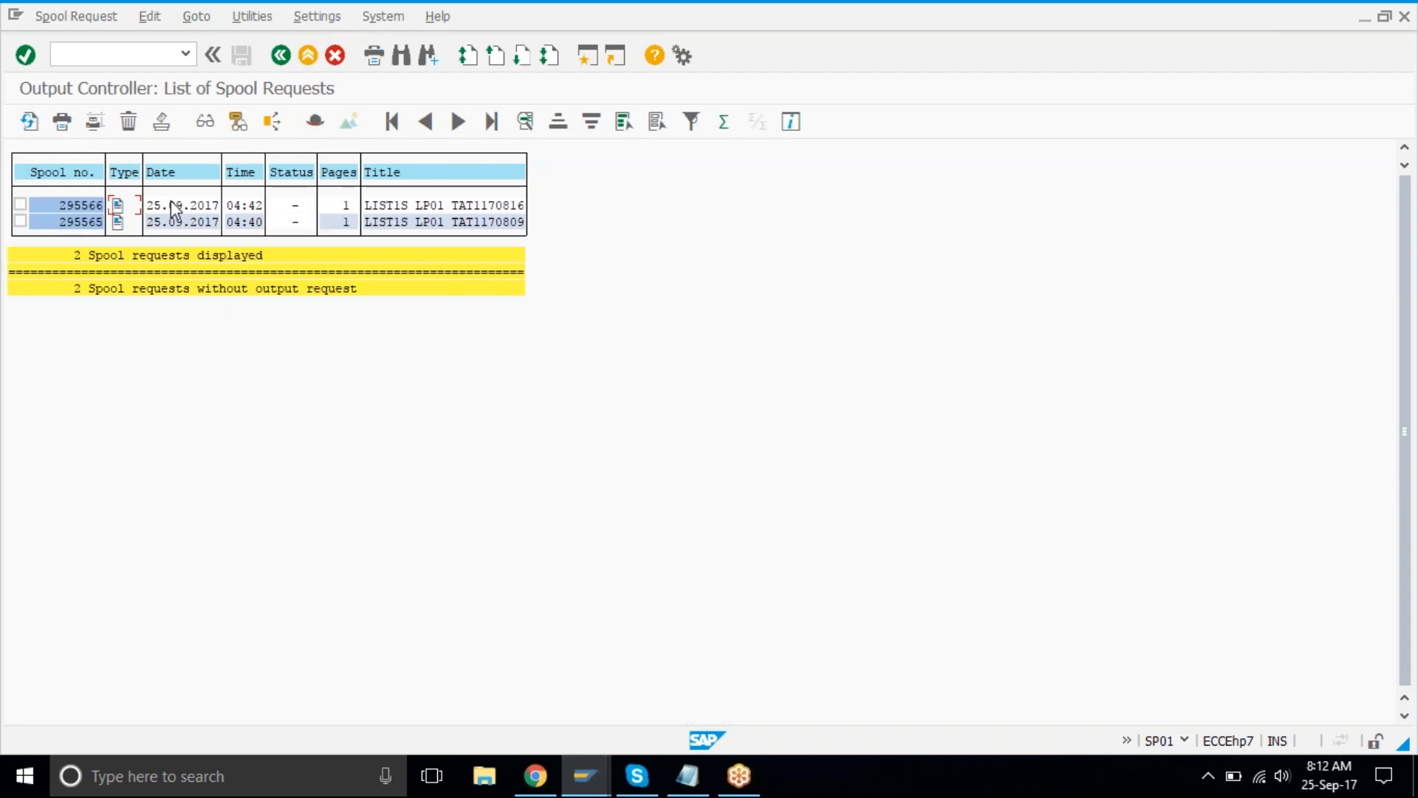
double_click(173, 206)
scroll(373, 459, down, 5)
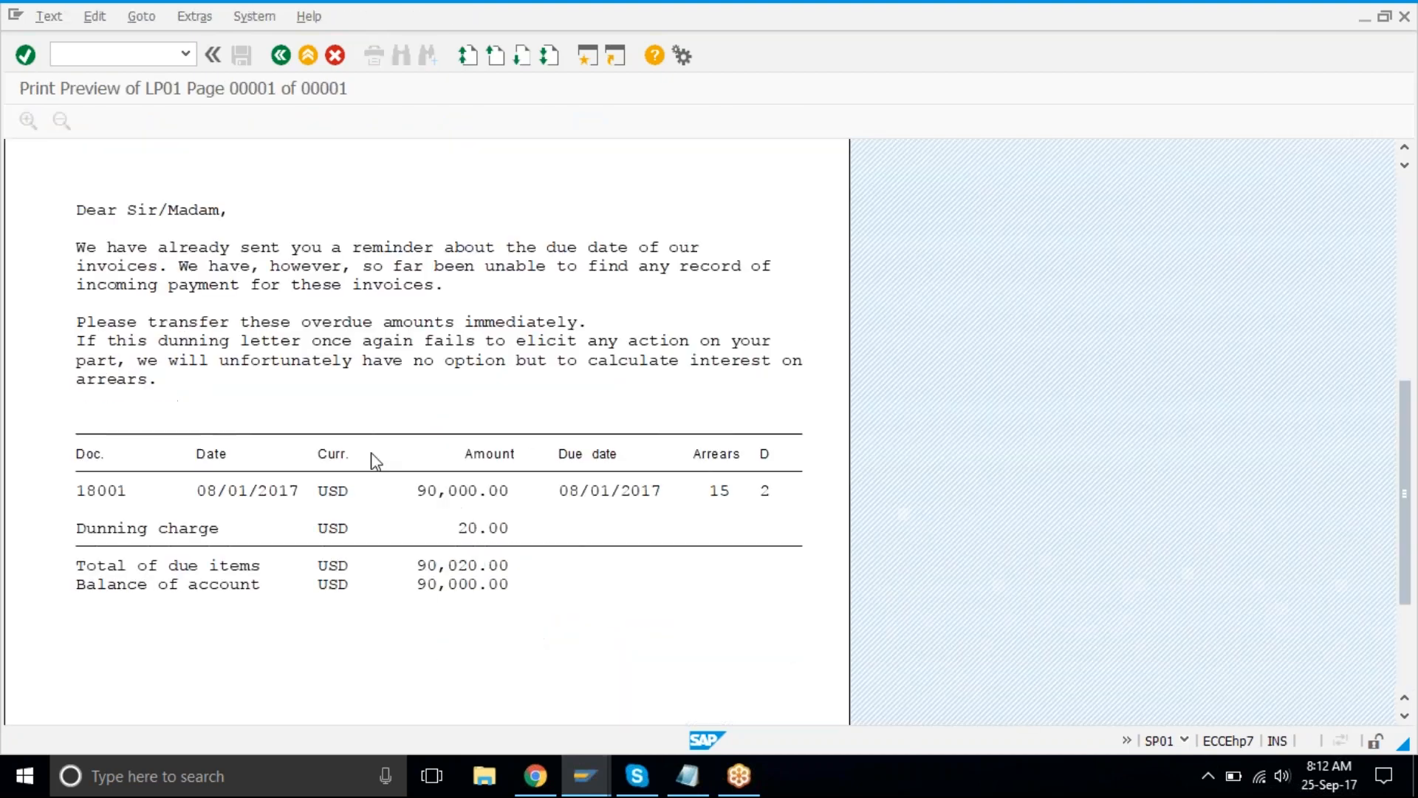
scroll(375, 460, down, 1)
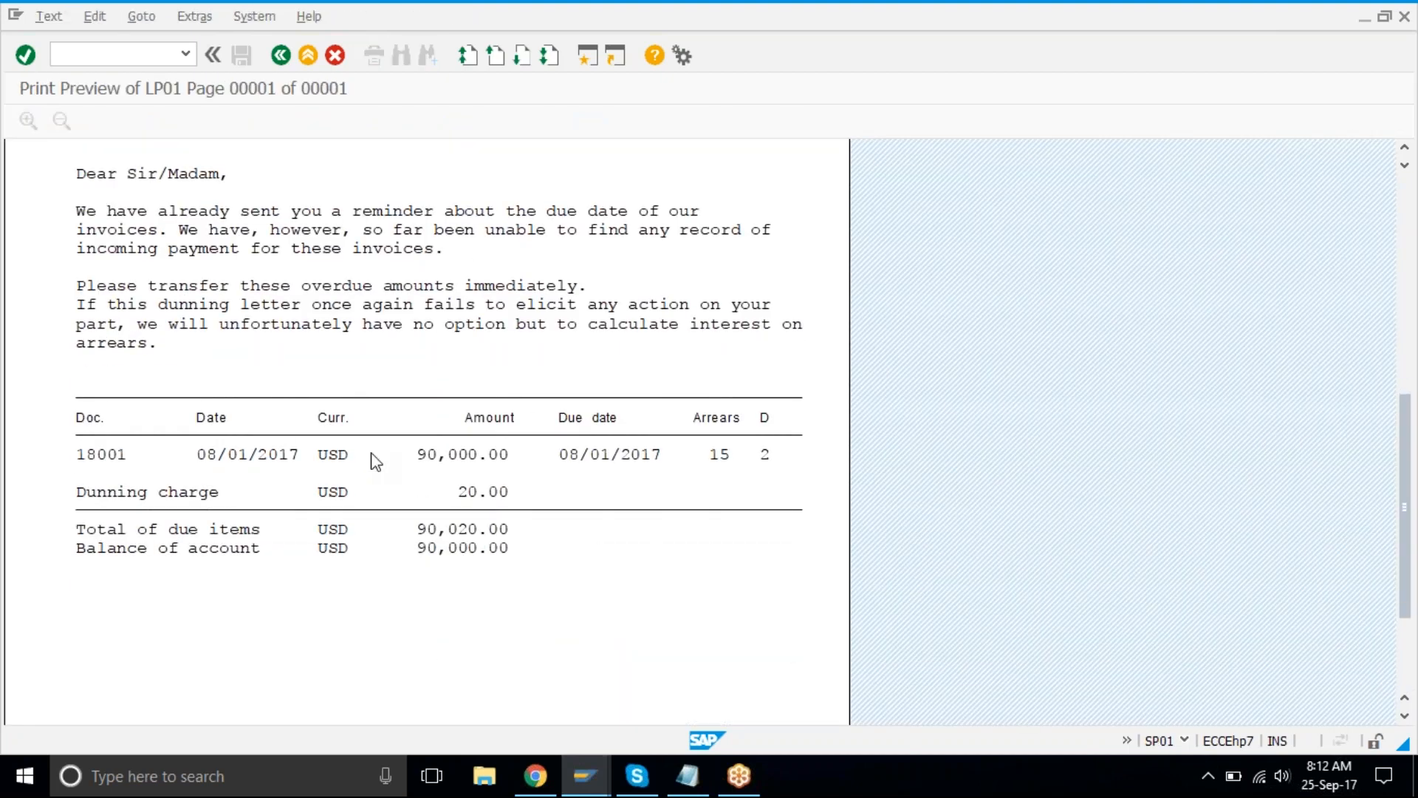
scroll(375, 460, down, 1)
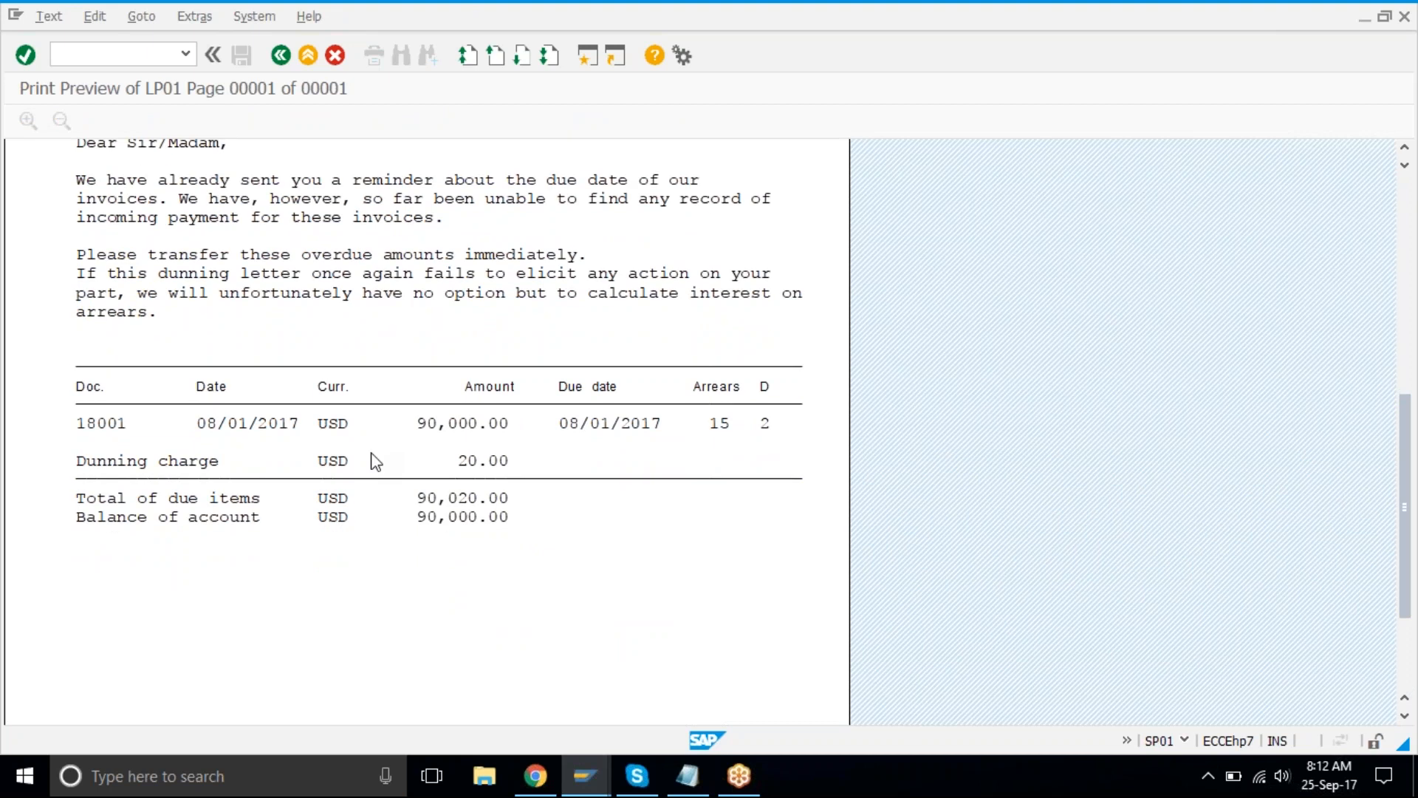
scroll(376, 462, down, 1)
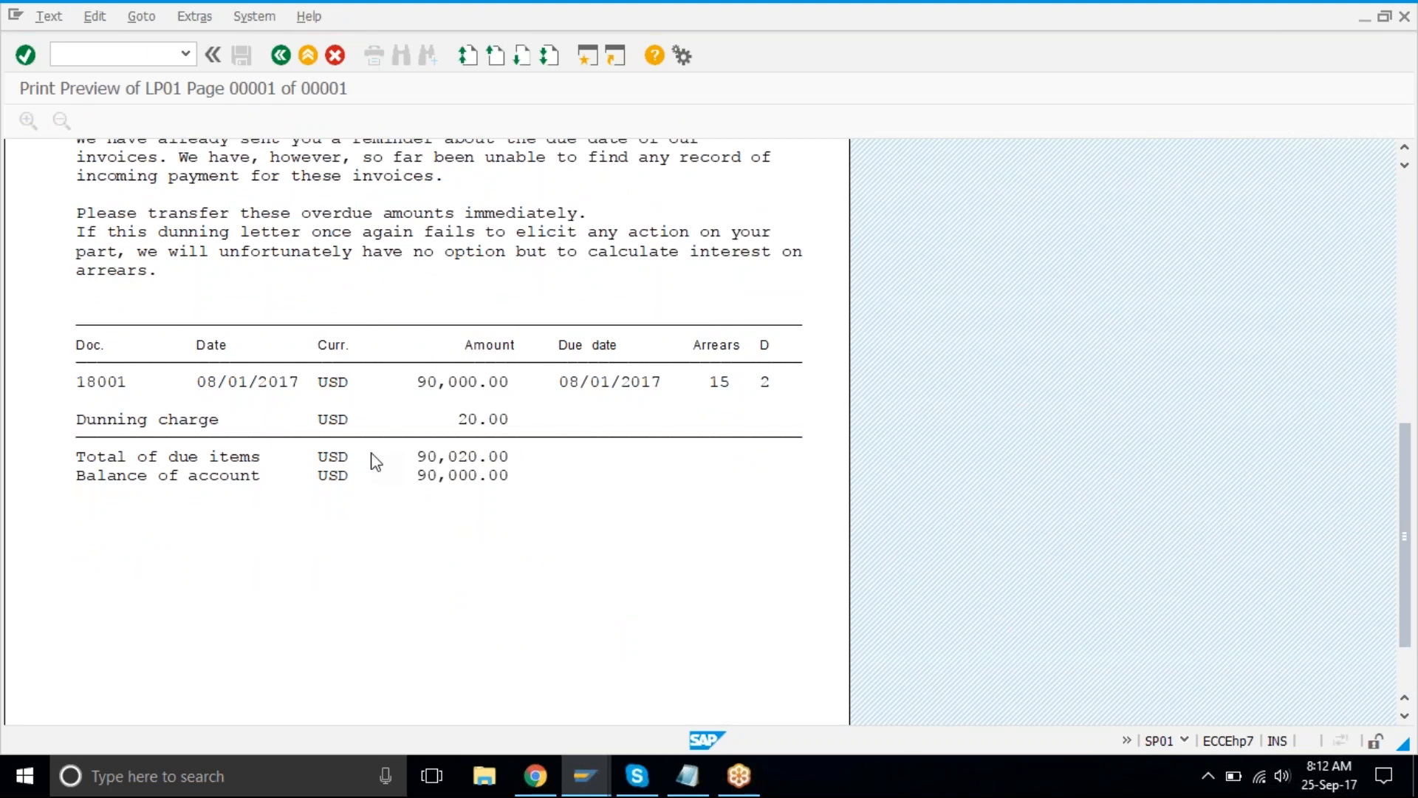
scroll(376, 461, down, 1)
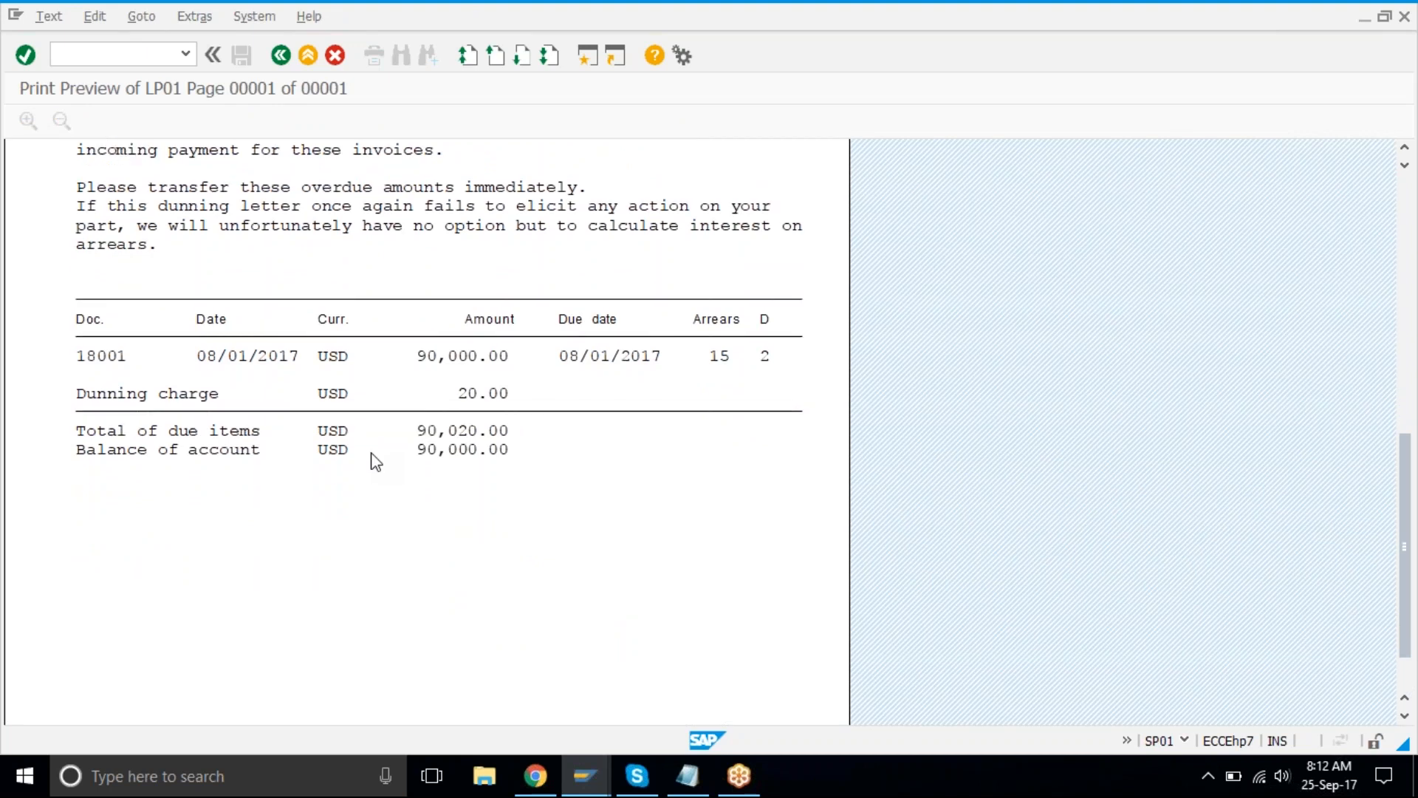
scroll(376, 461, up, 1)
click(376, 461)
scroll(376, 462, up, 10)
click(280, 56)
- Switch back to the dunning session and start another TAT1 run dated 23.08.2017
click(600, 769)
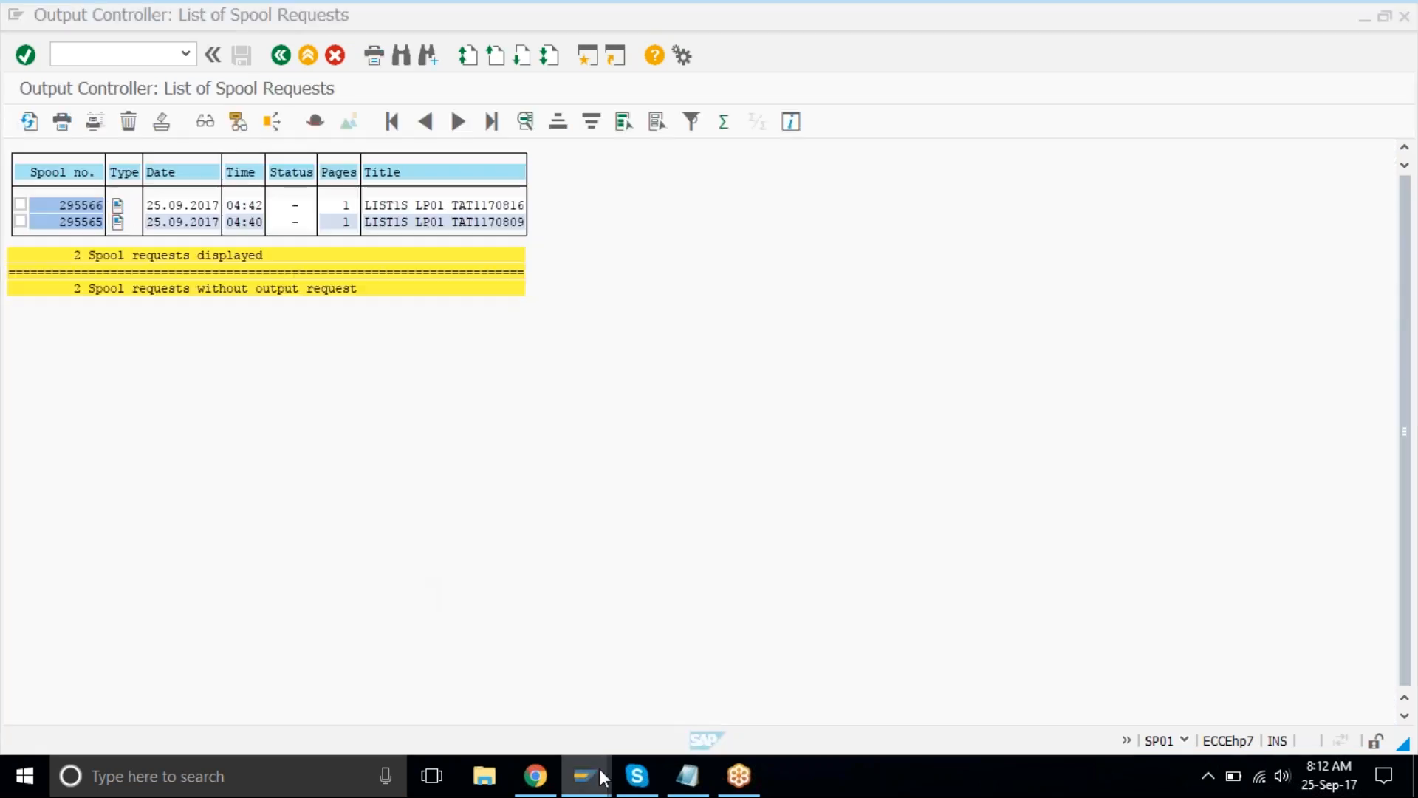
click(570, 702)
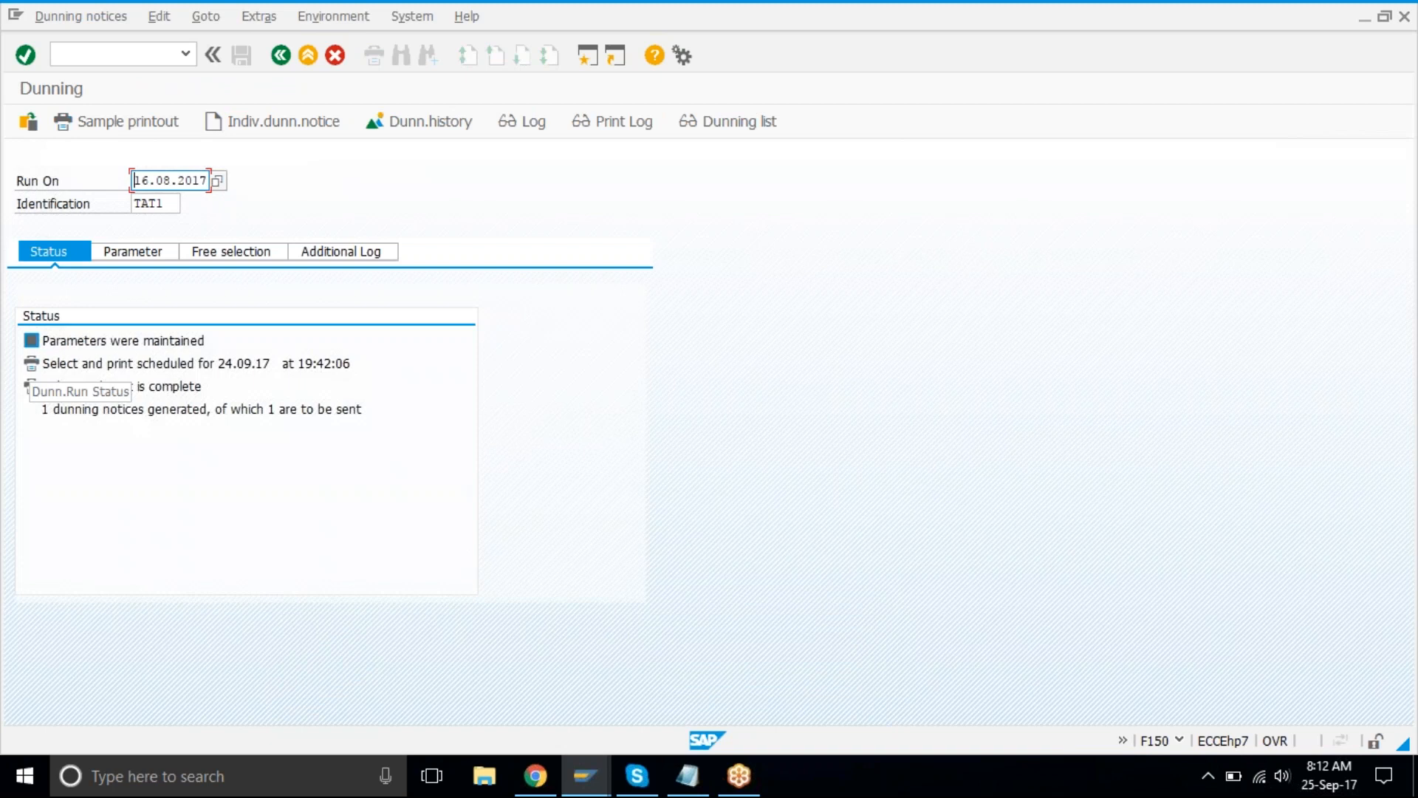
text(23)
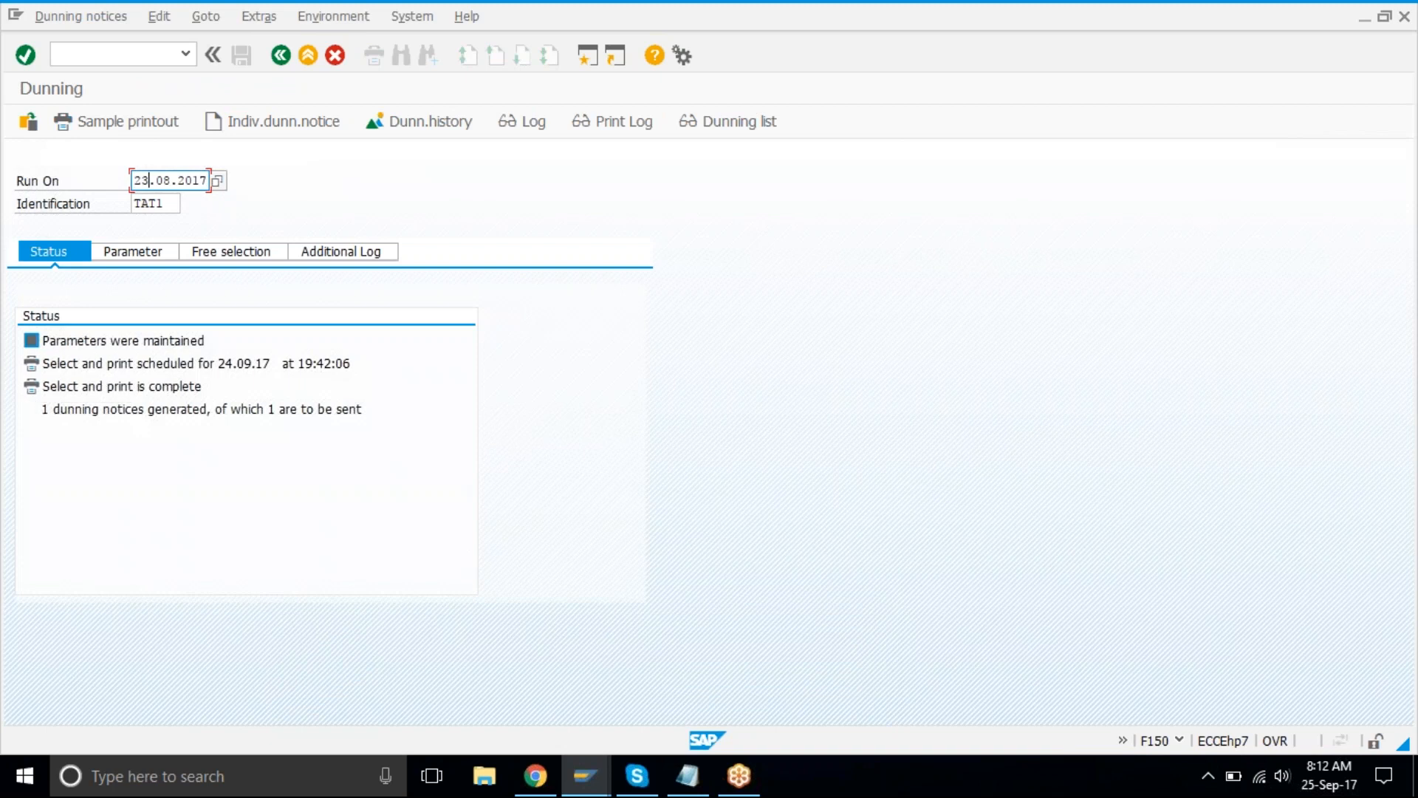
key(Return)
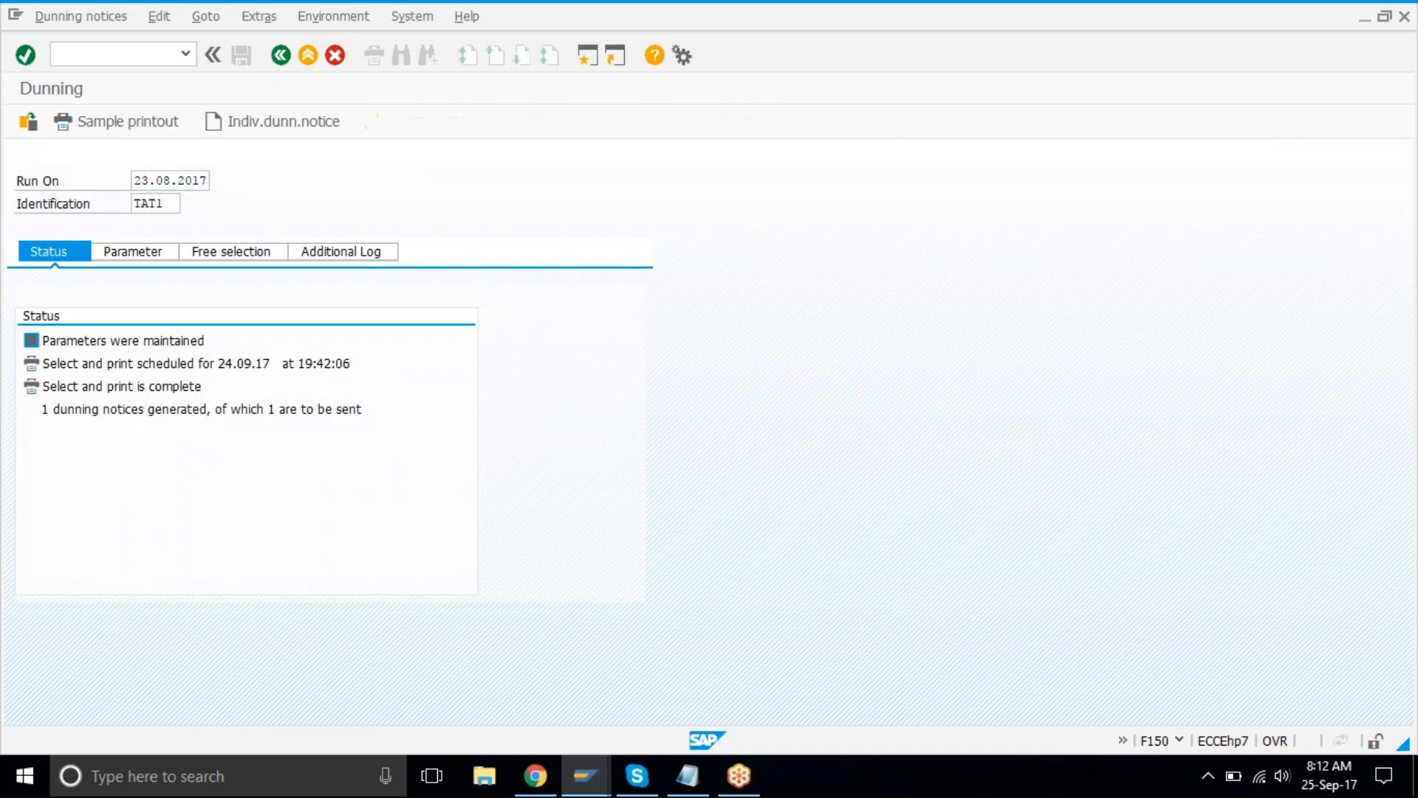
- Set both the dunning date and the documents-posted-up-to date of the new run to 23.08.2017
click(104, 259)
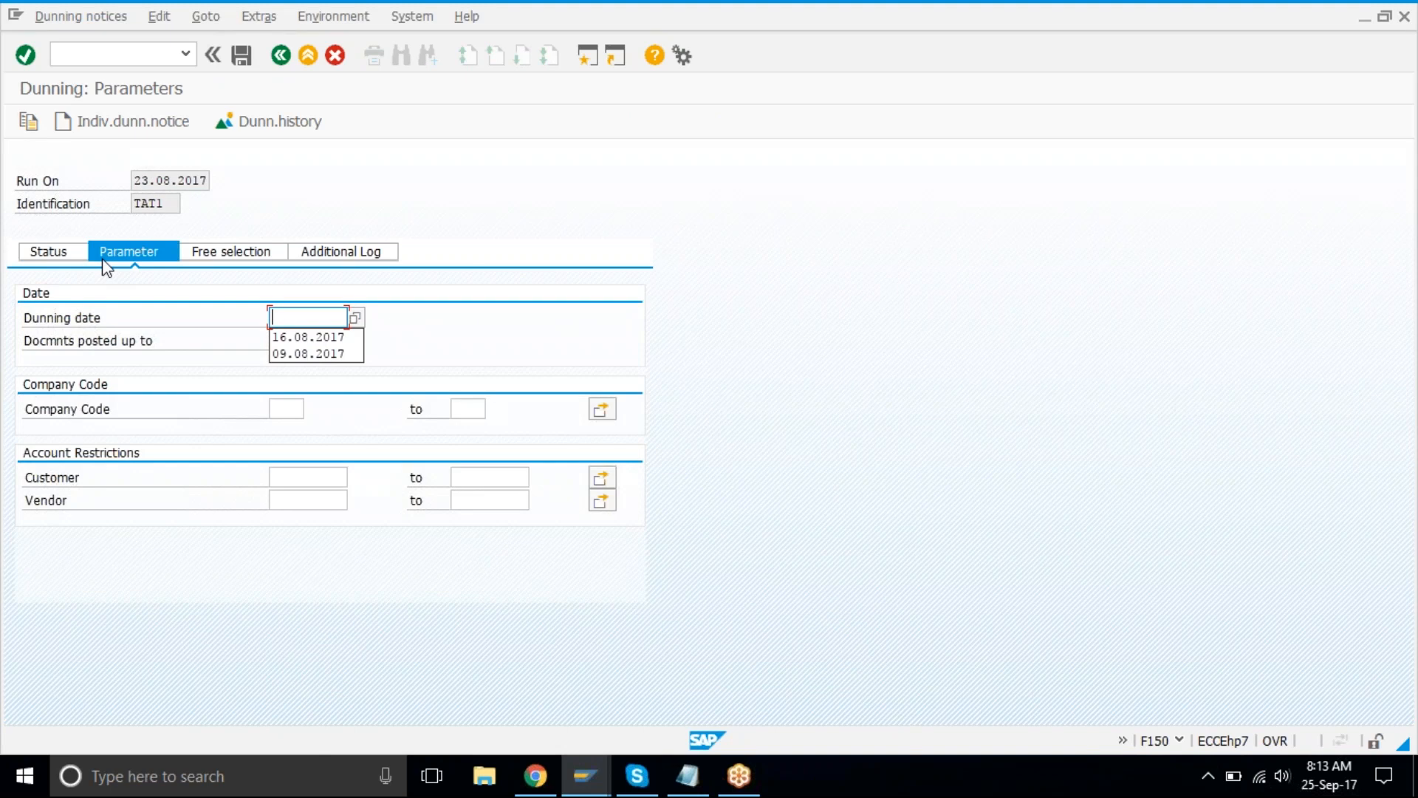
key(Down)
key(ctrl+a)
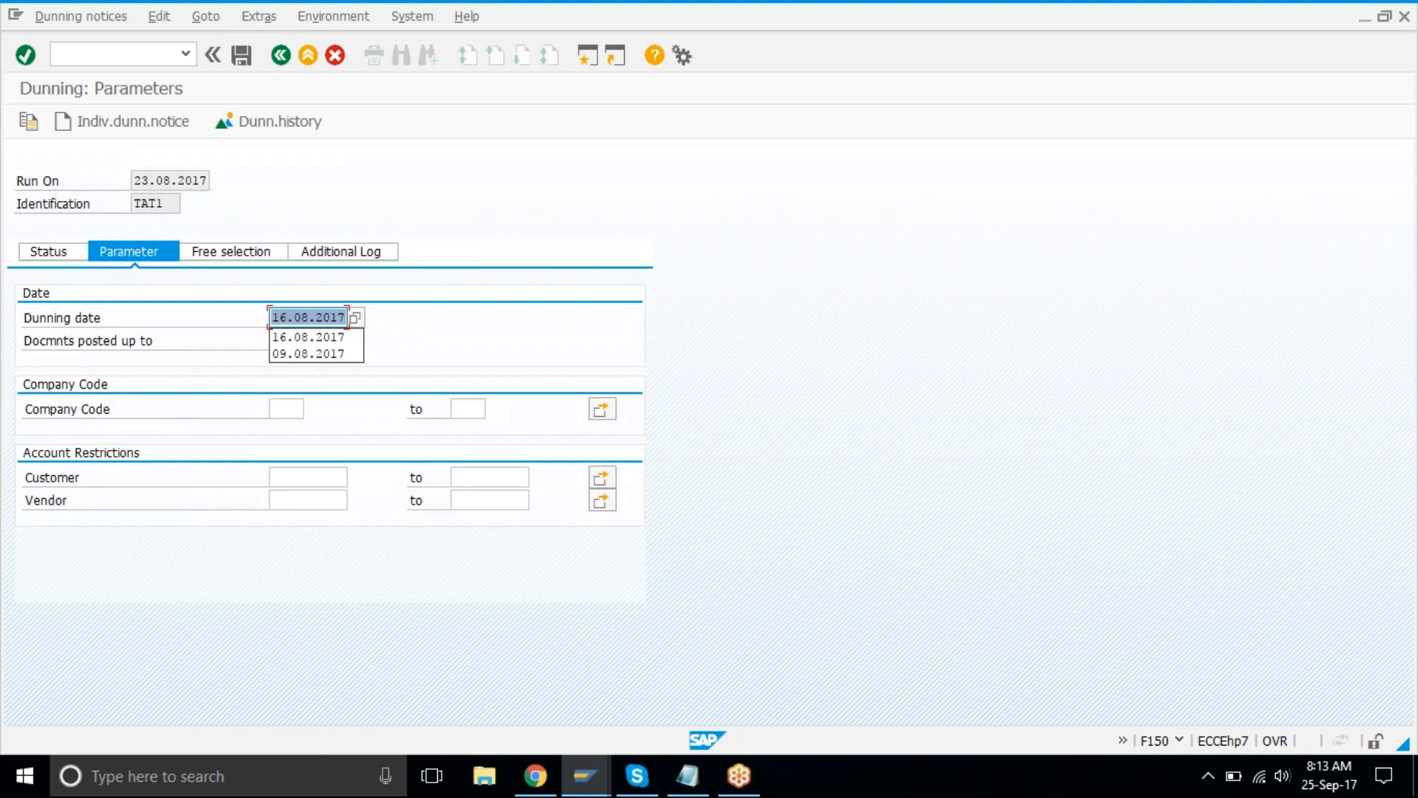
key(Home)
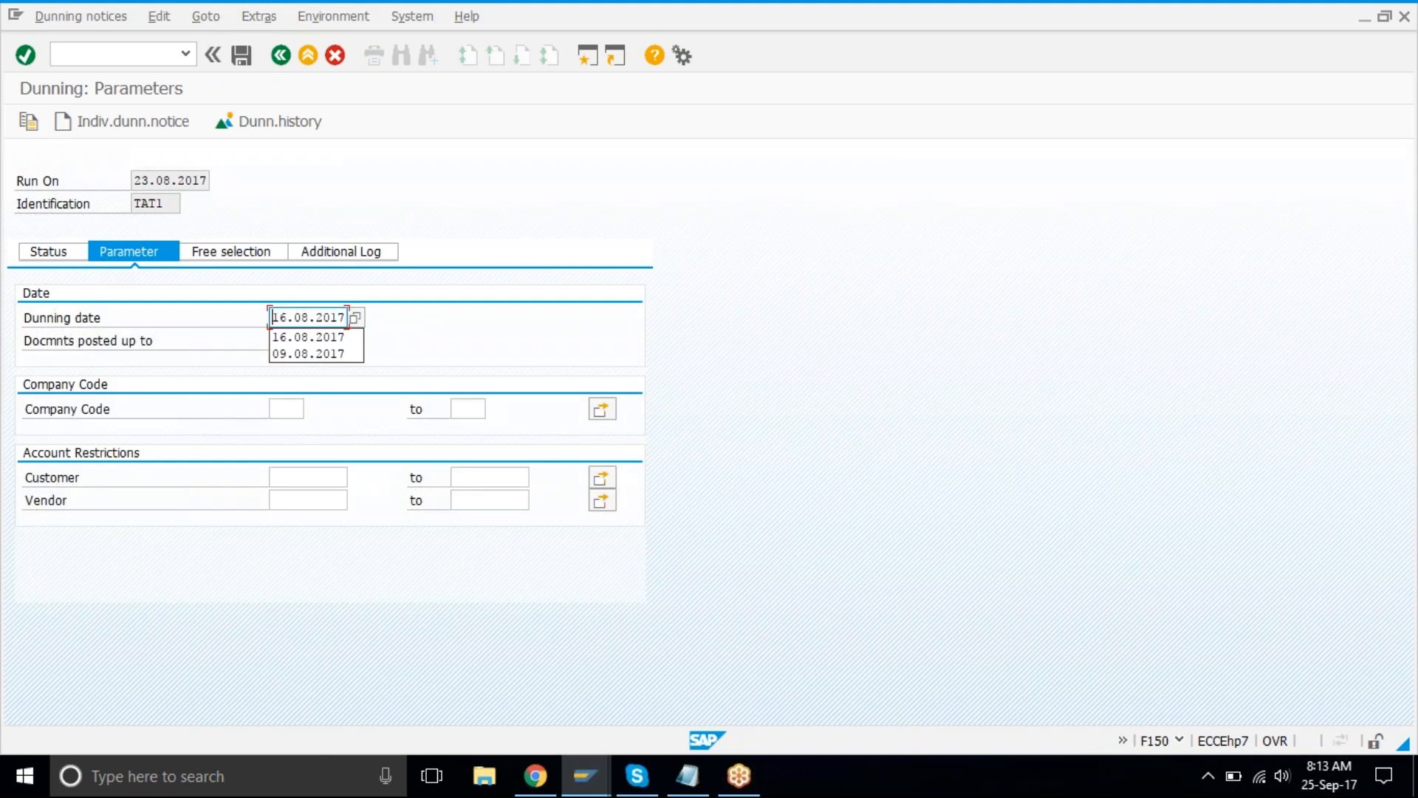
text(23)
key(ctrl+a)
key(ctrl+c)
key(Tab)
key(ctrl+v)
key(Tab)
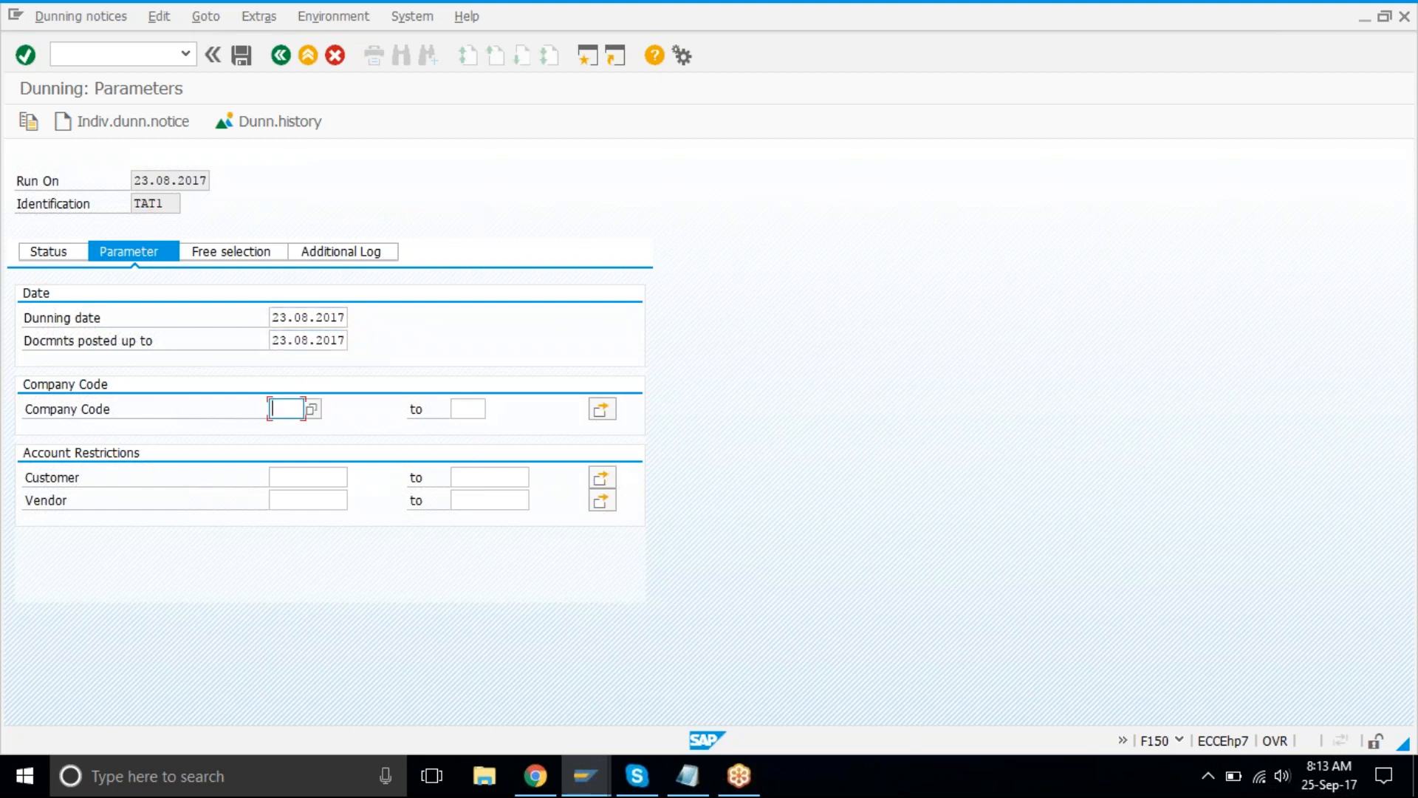
text(tat1)
key(Tab)
text(1)
key(Tab)
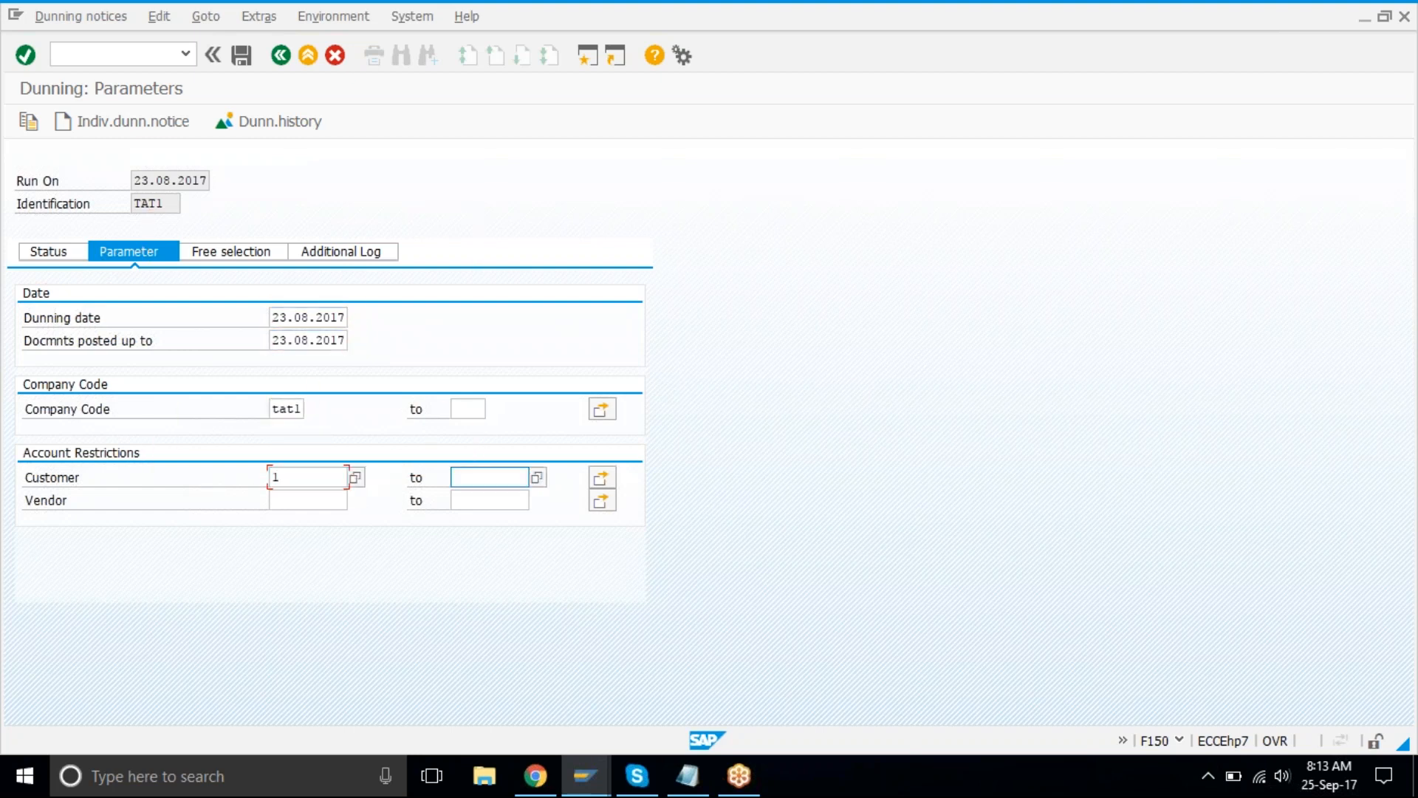
text(9999999999)
key(Return)
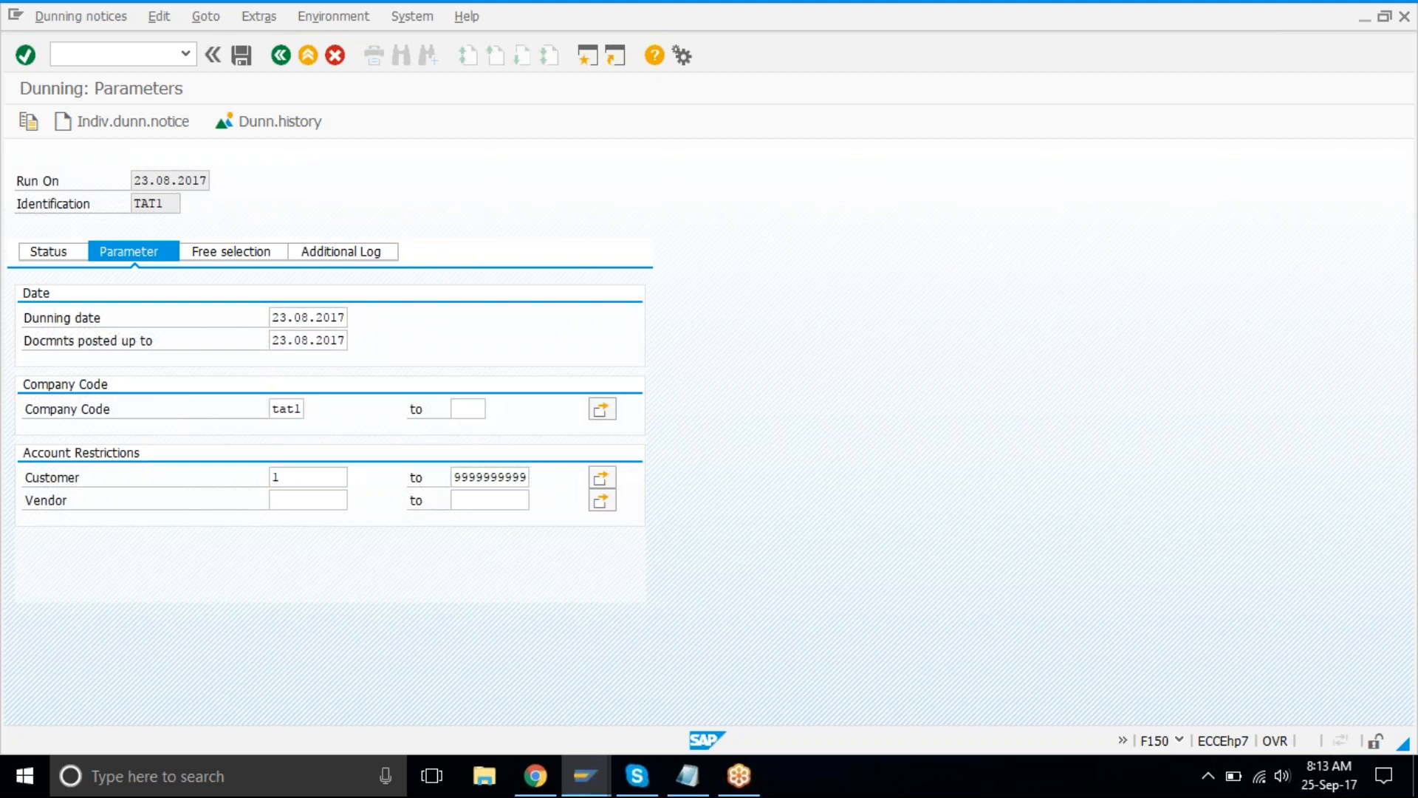
click(340, 251)
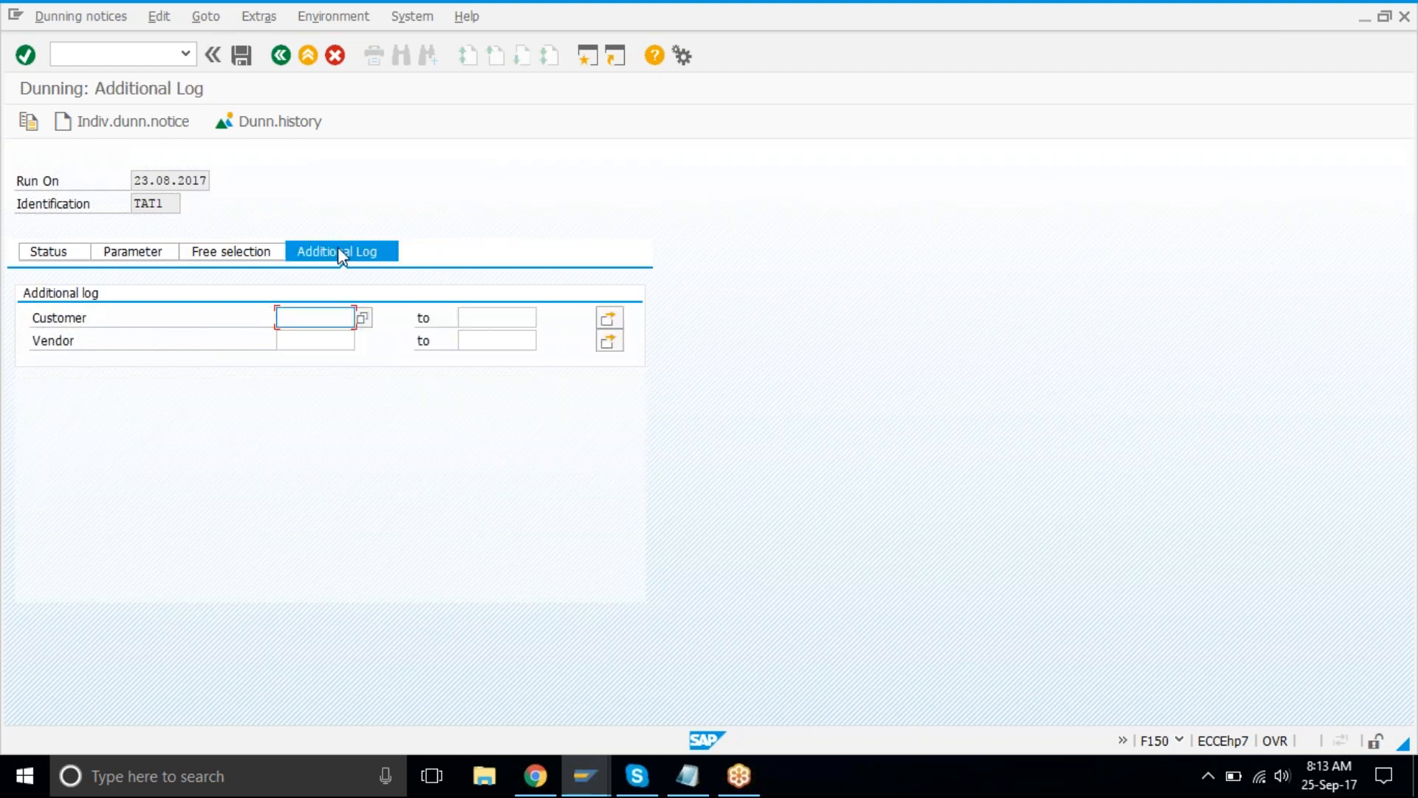
click(55, 251)
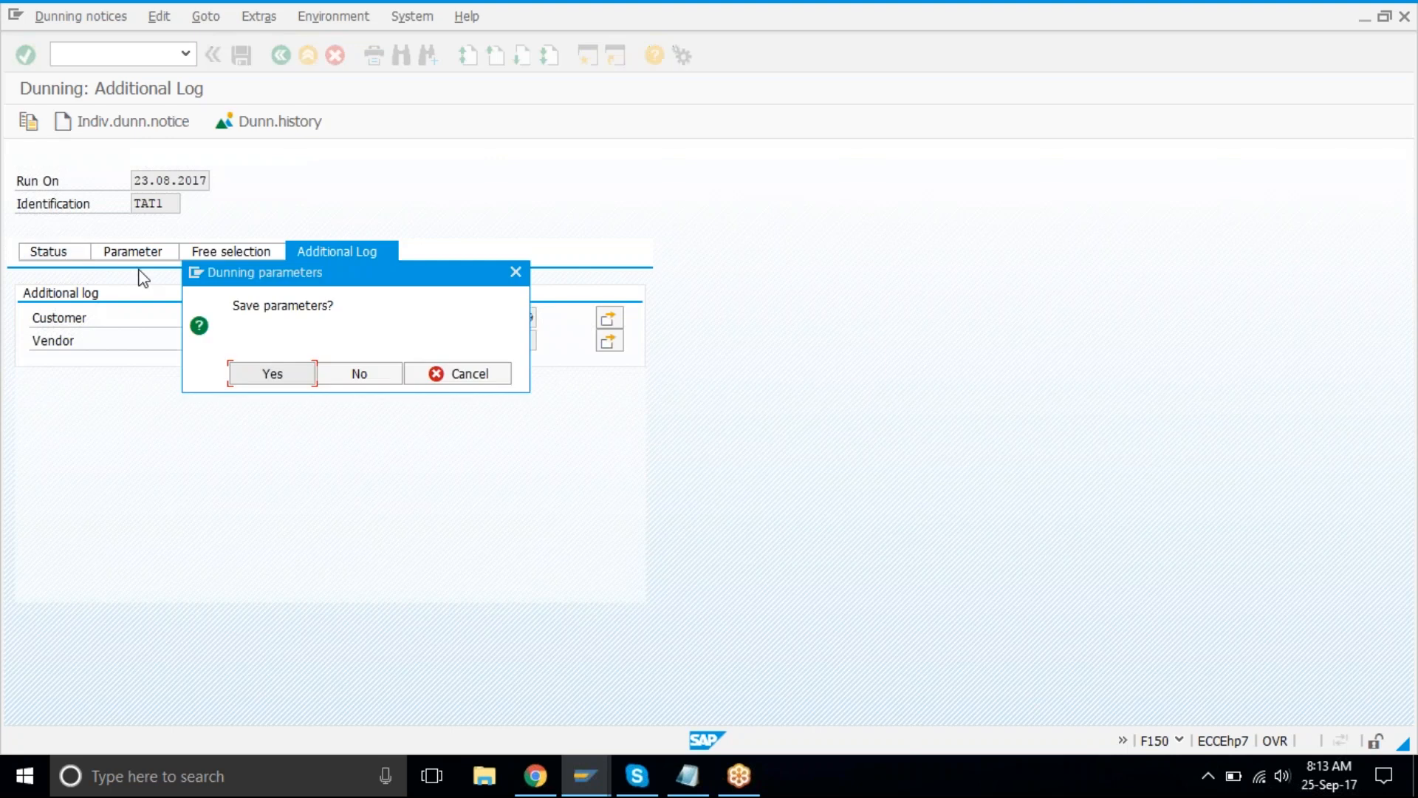
click(290, 374)
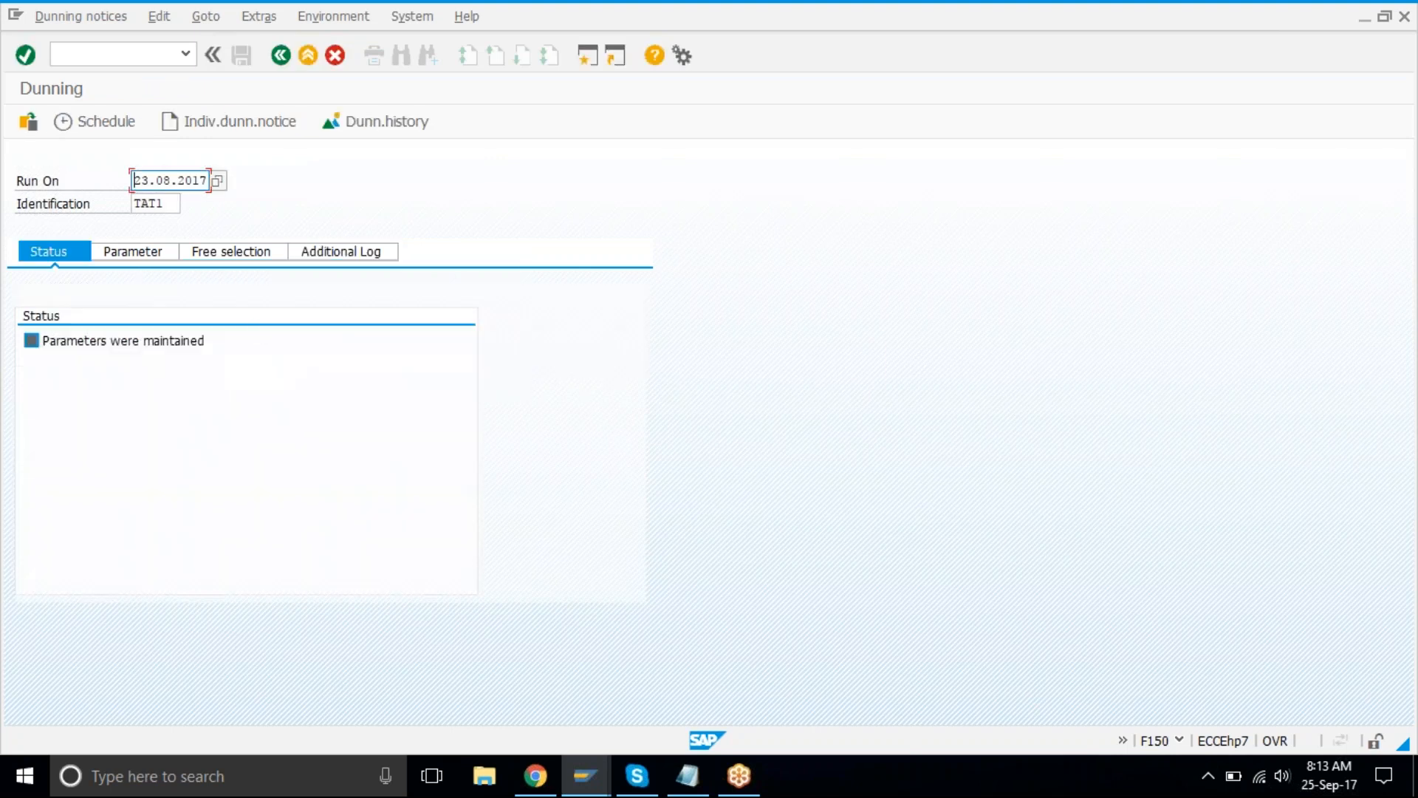
- Schedule selection and print for the 23.08.2017 dunning run, starting immediately with dunning print on output device LP01
click(116, 125)
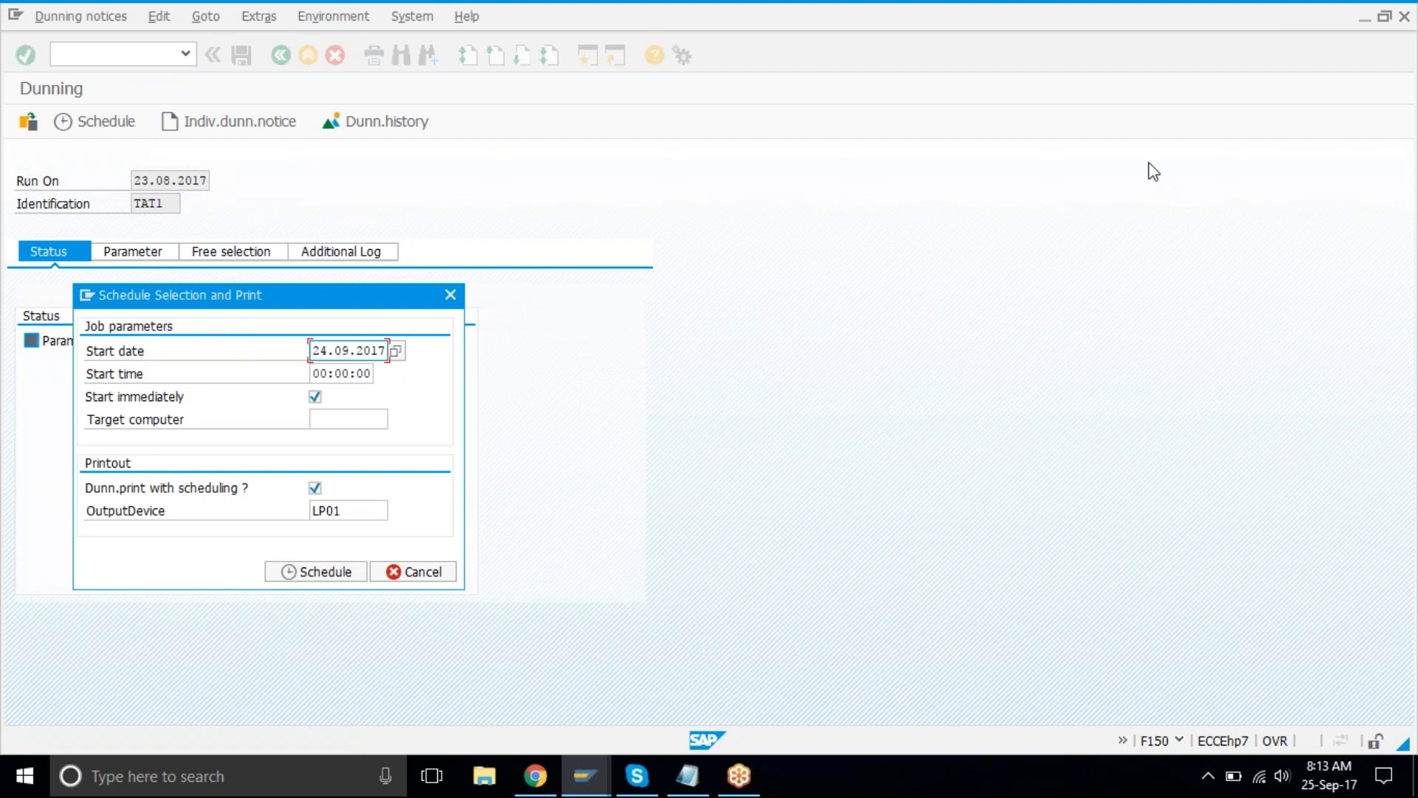
click(1412, 155)
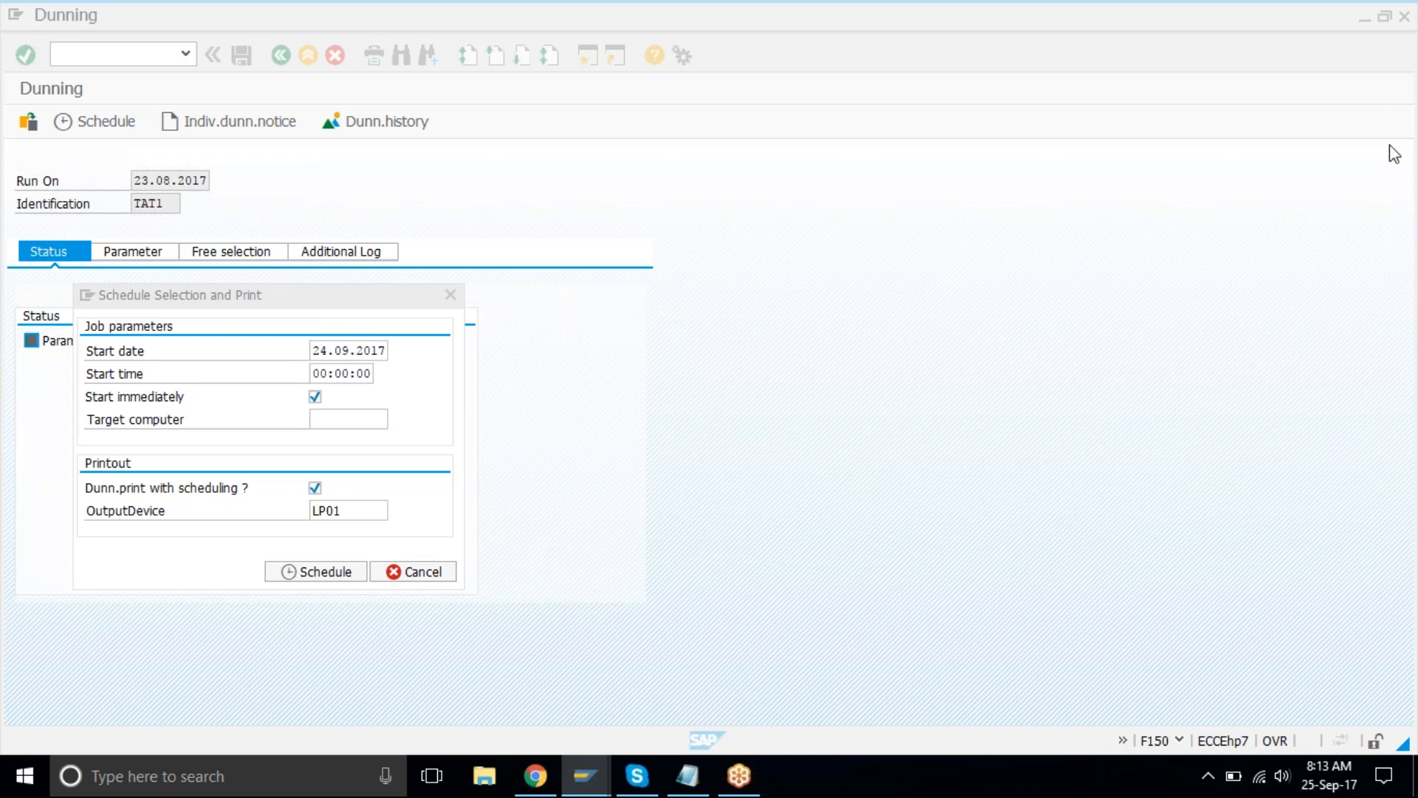
click(423, 518)
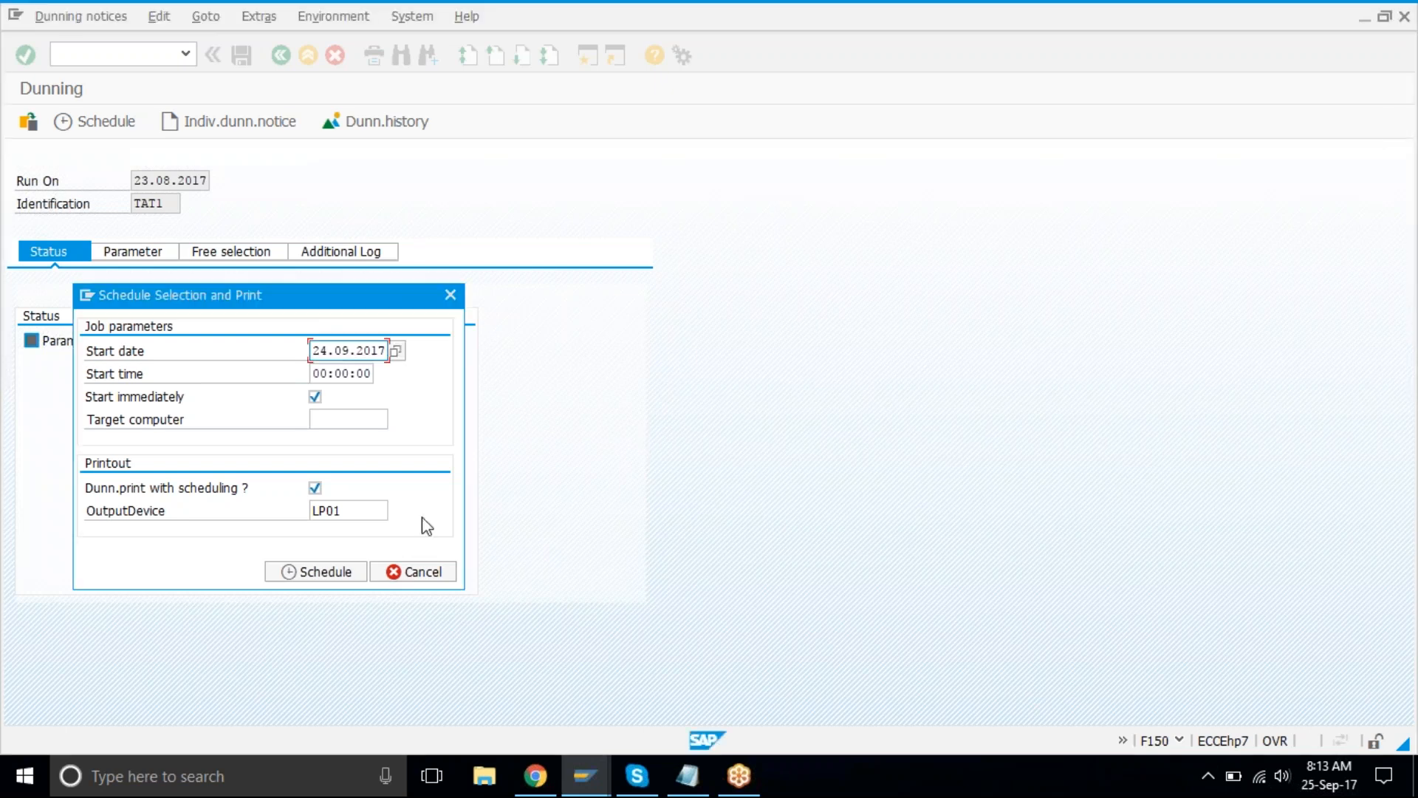
click(317, 577)
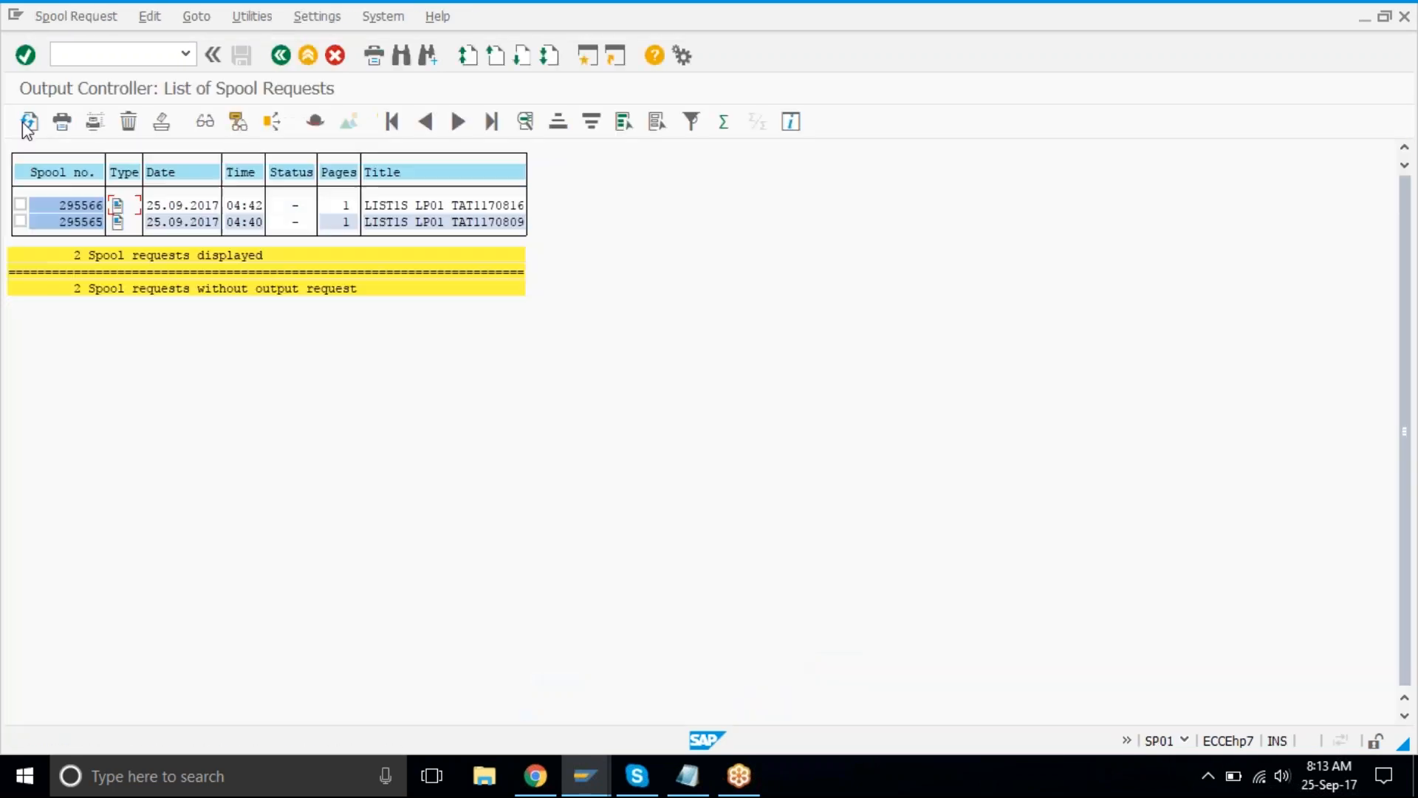
- Refresh the spool list, preview request LIST1S LP01 TAT1170823, and examine the third dunning letter's text, interest and dunning charge
click(28, 122)
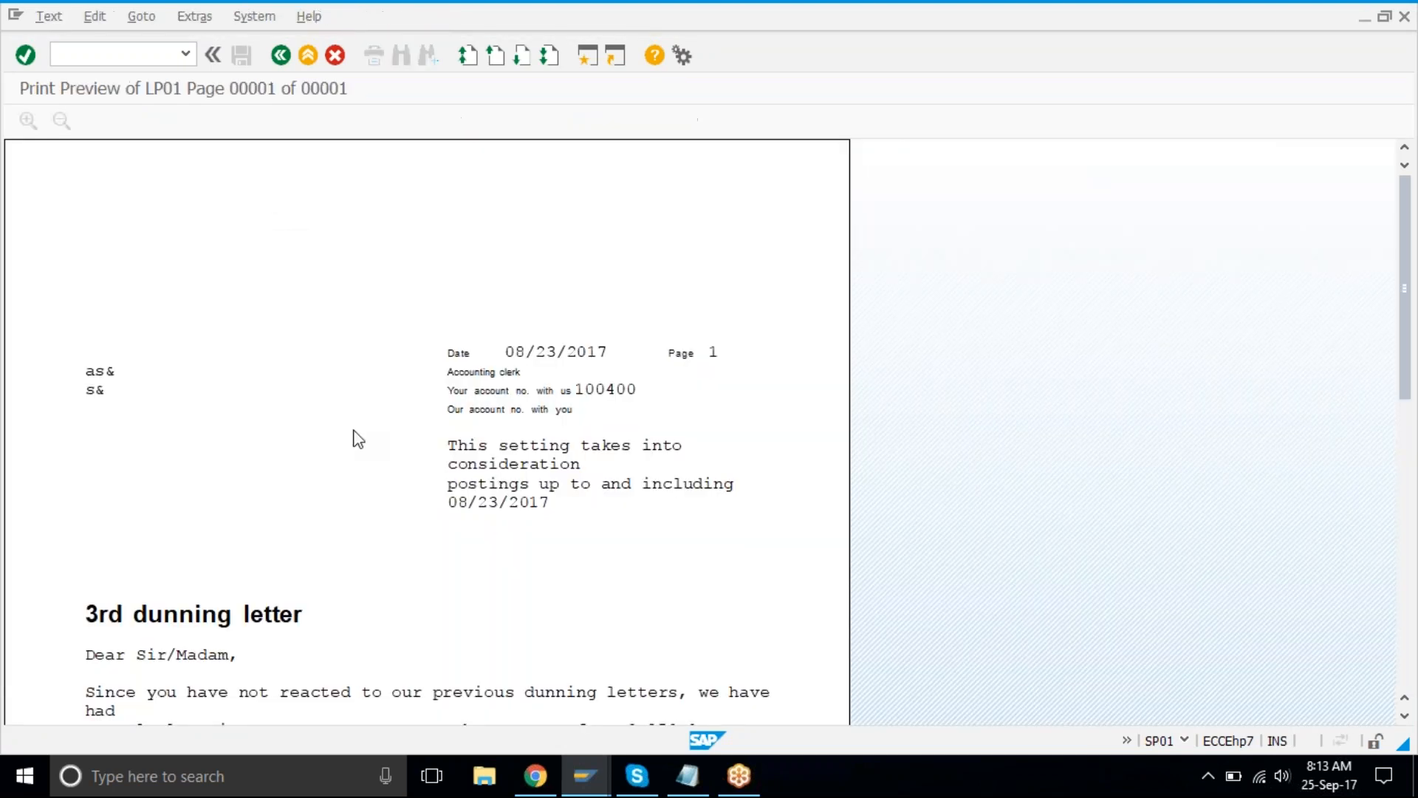
scroll(358, 440, down, 1)
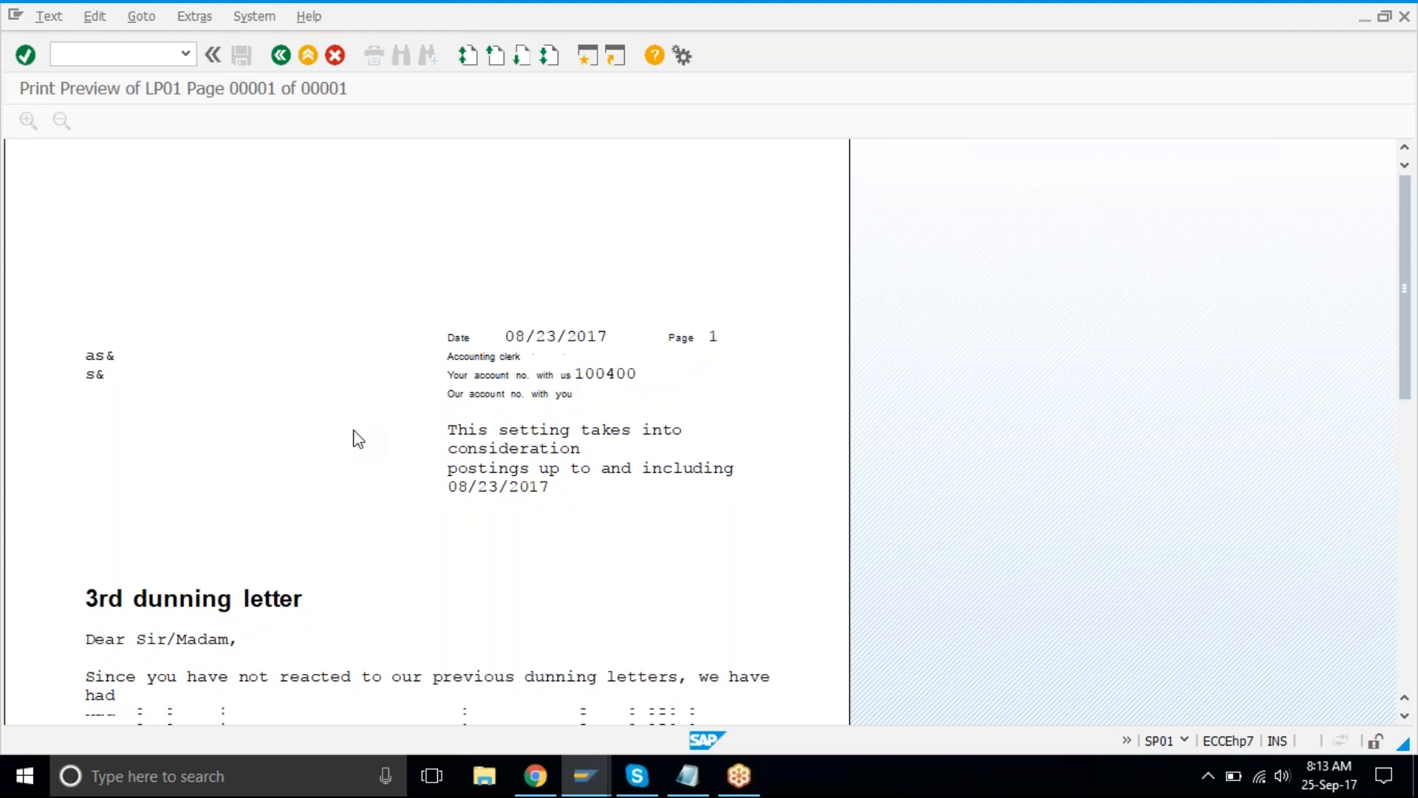
scroll(358, 439, down, 3)
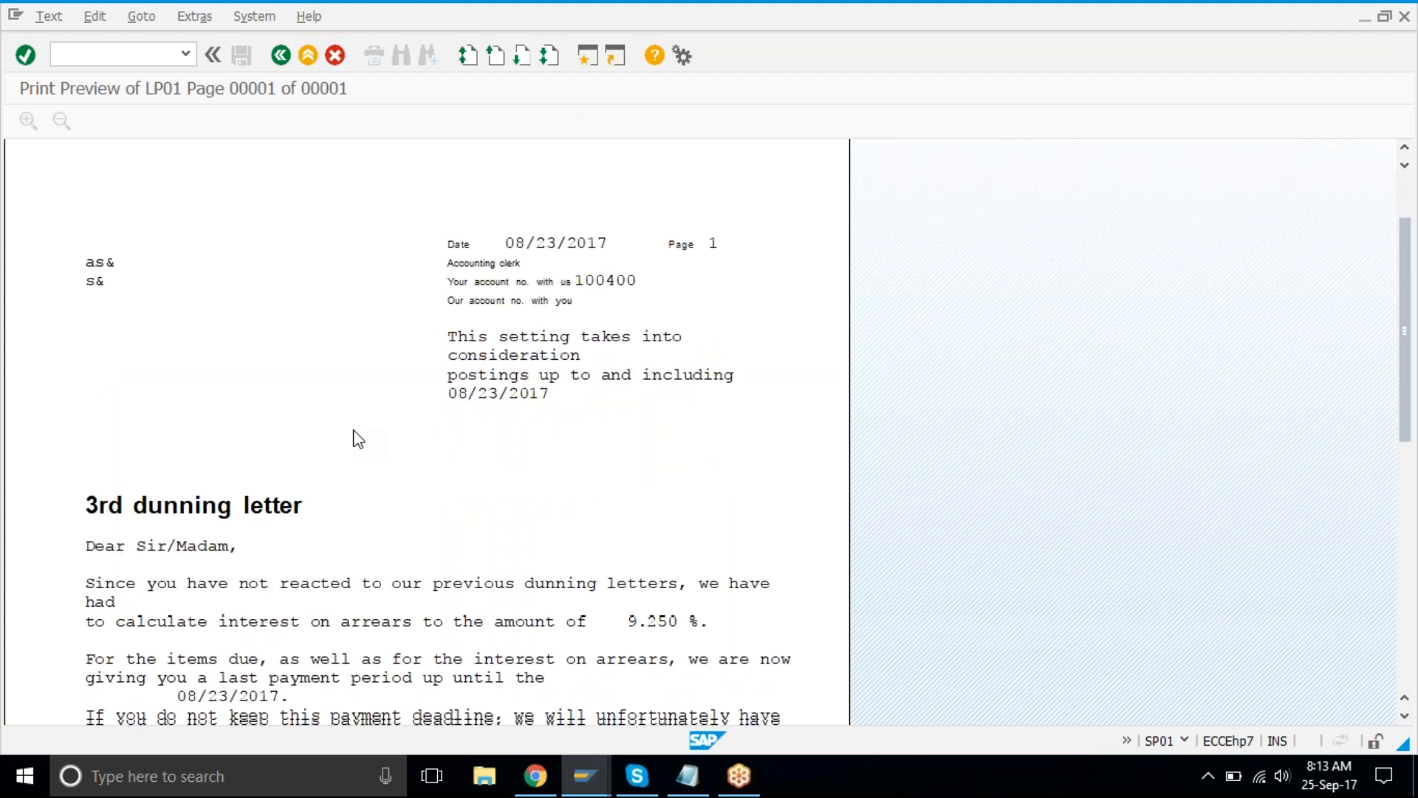
scroll(690, 522, down, 10)
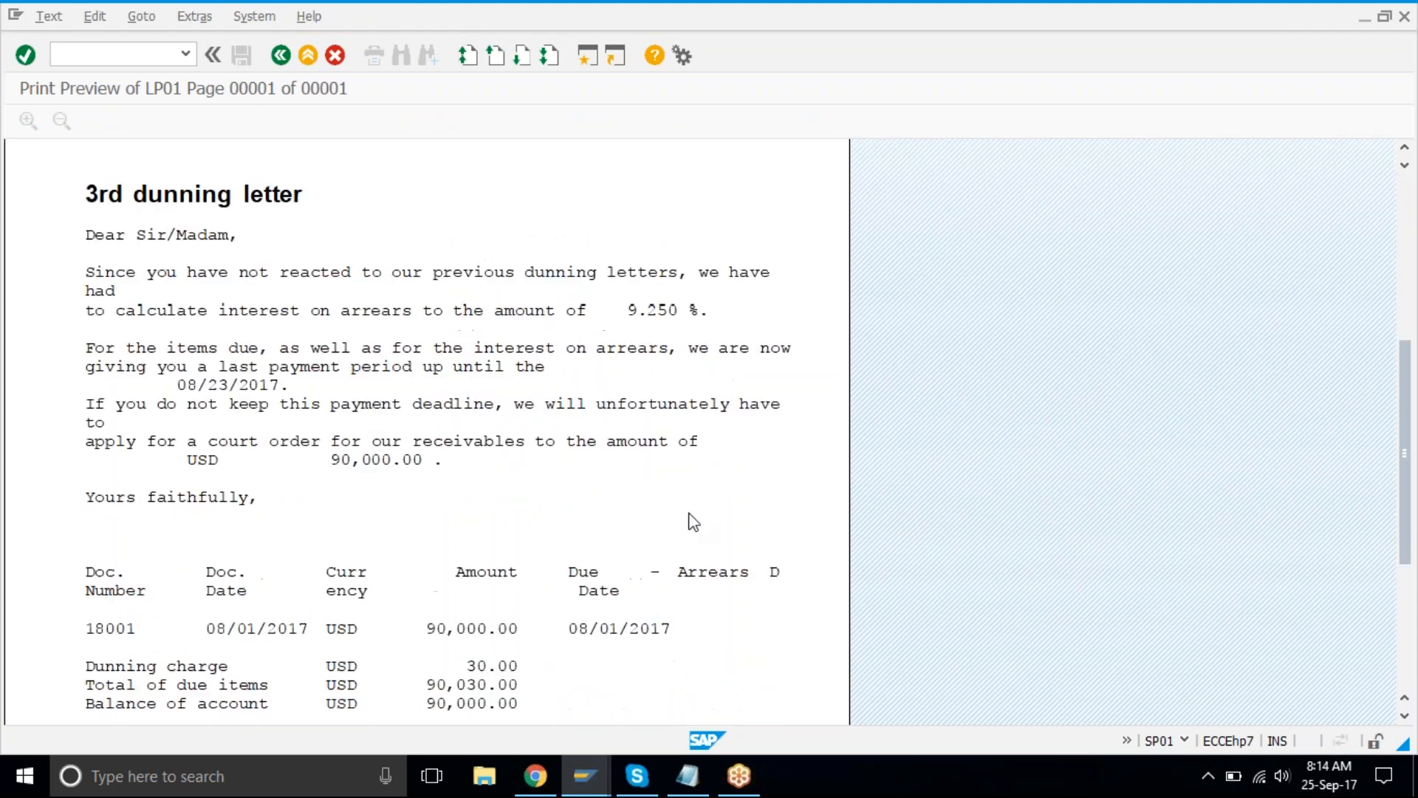
scroll(692, 522, down, 1)
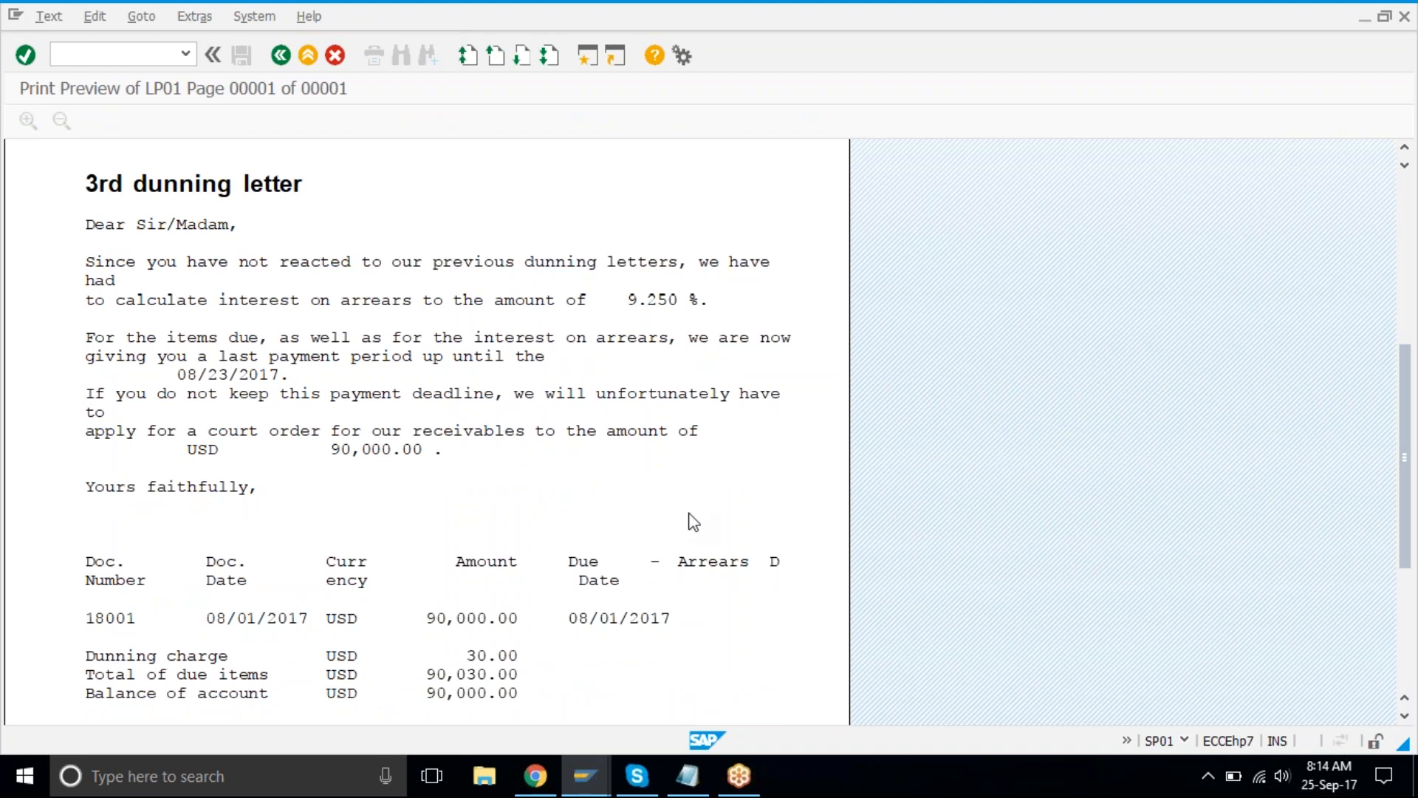
scroll(693, 522, down, 1)
scroll(692, 522, down, 2)
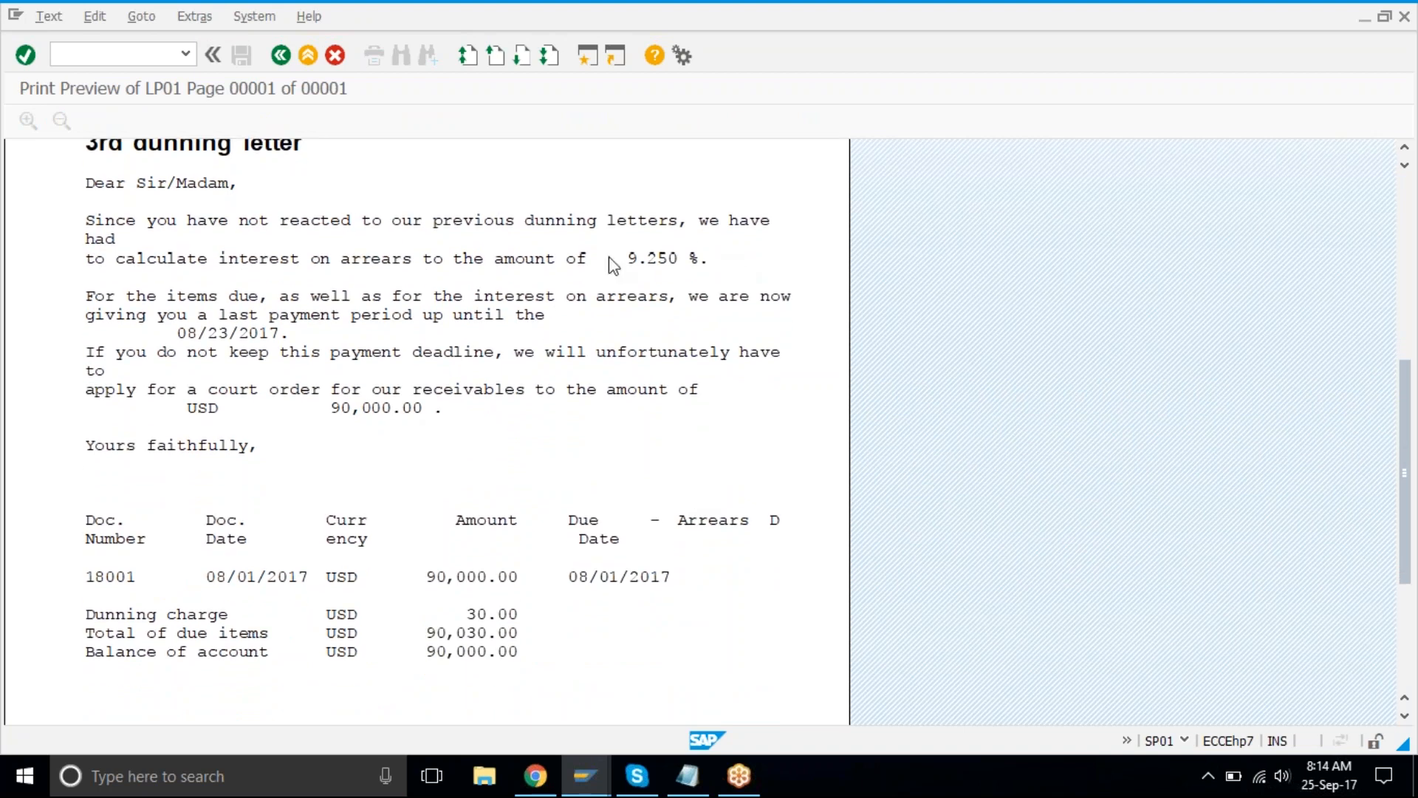
scroll(609, 255, down, 10)
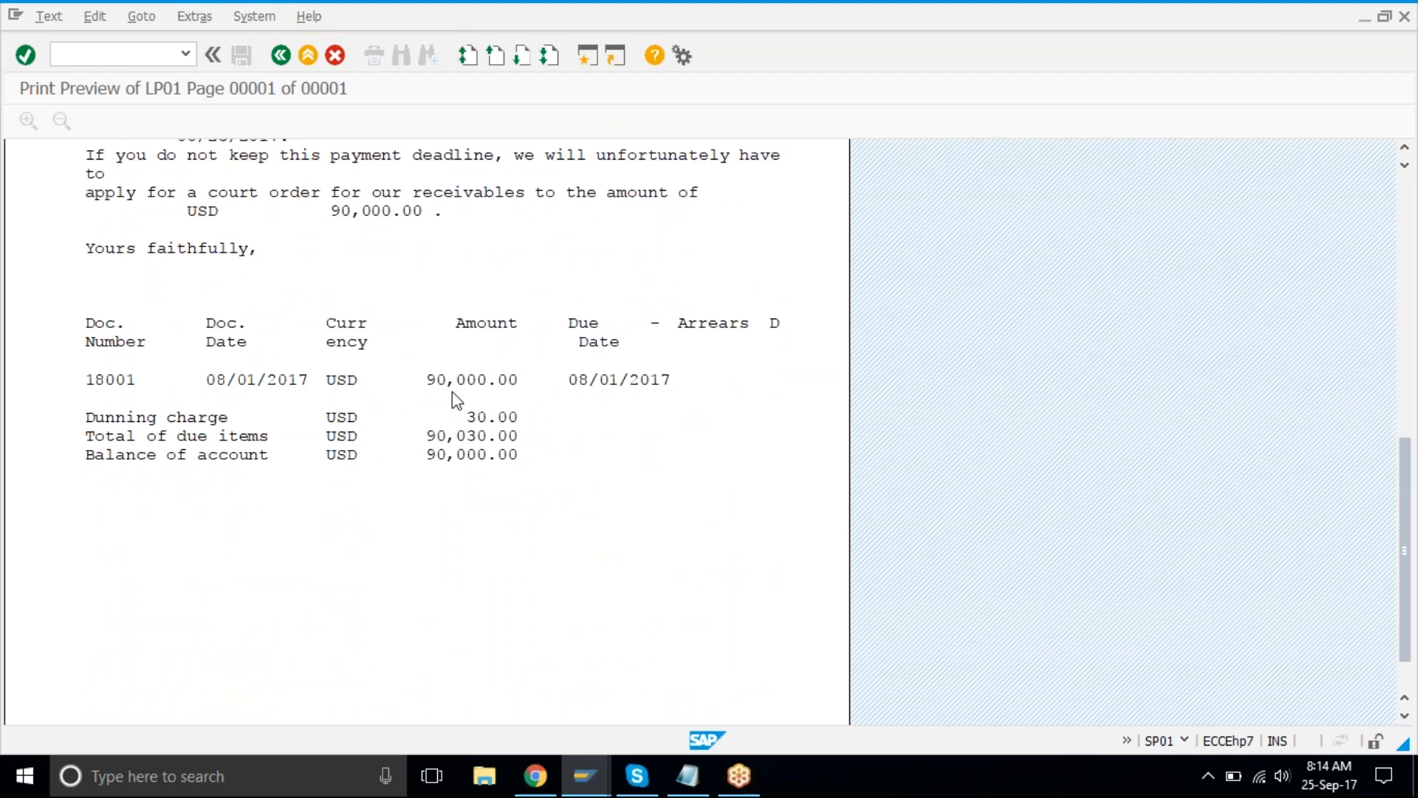
scroll(453, 392, down, 3)
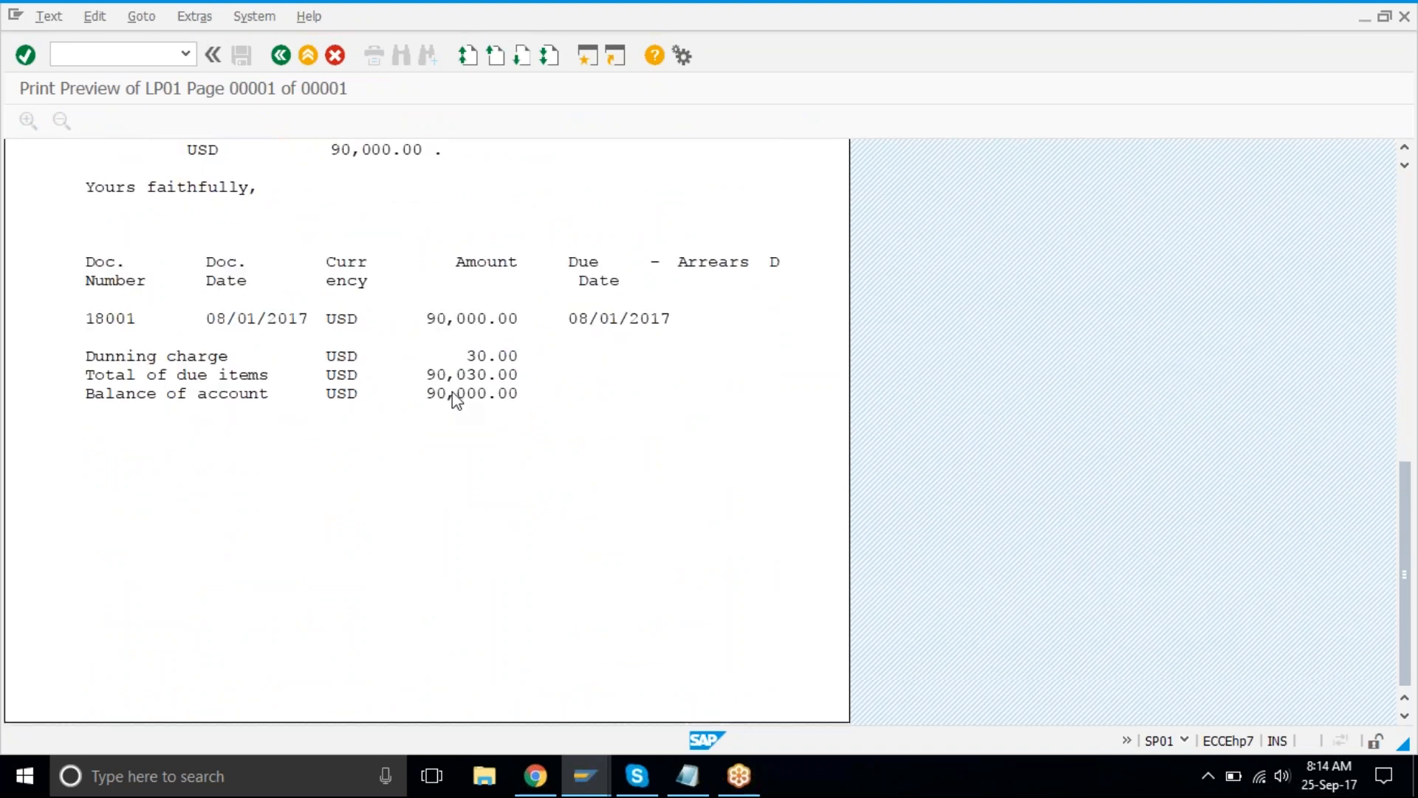
scroll(452, 392, up, 15)
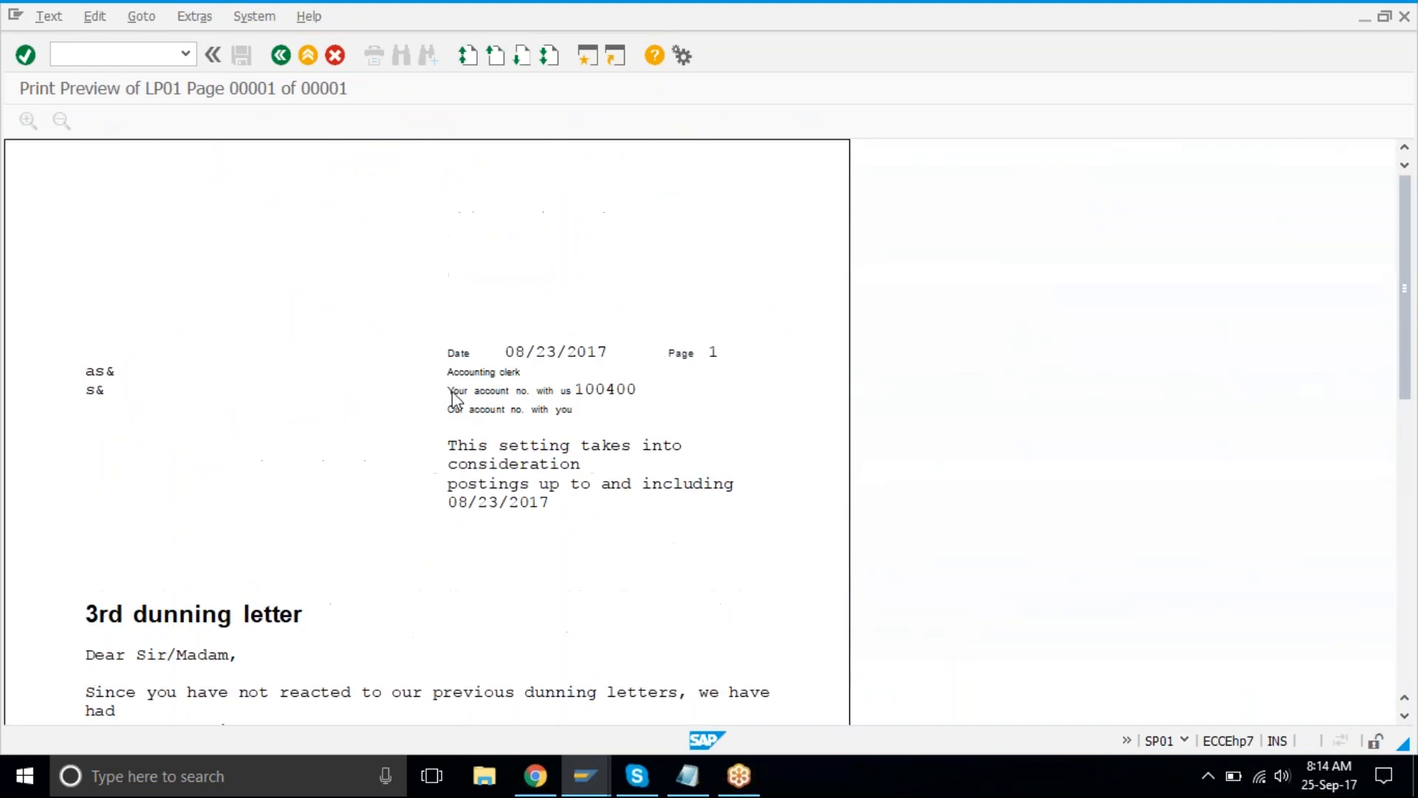
scroll(452, 393, down, 15)
click(281, 59)
- Switch back to the dunning session and start another TAT1 run dated 30.08.2017
click(535, 789)
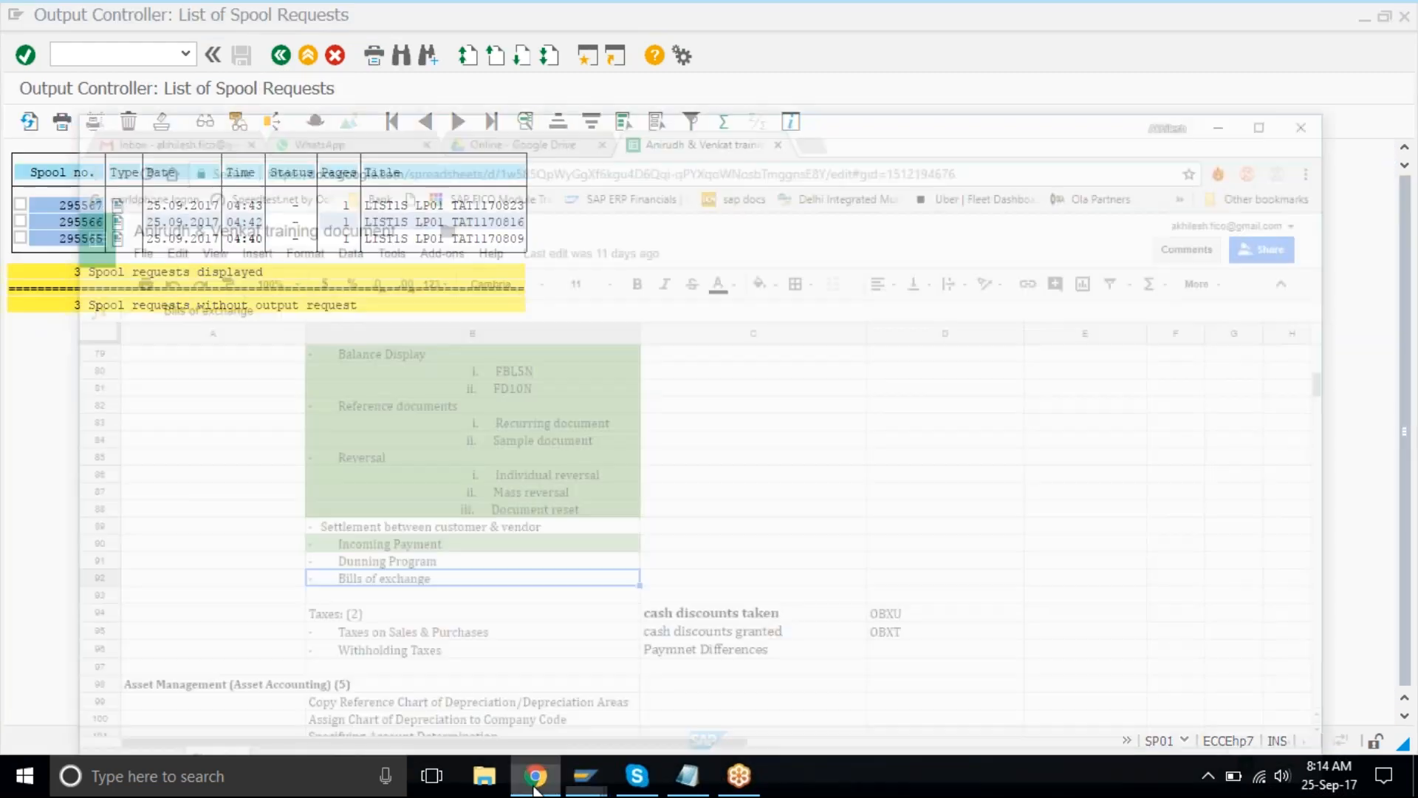
mouse_move(585, 776)
click(626, 693)
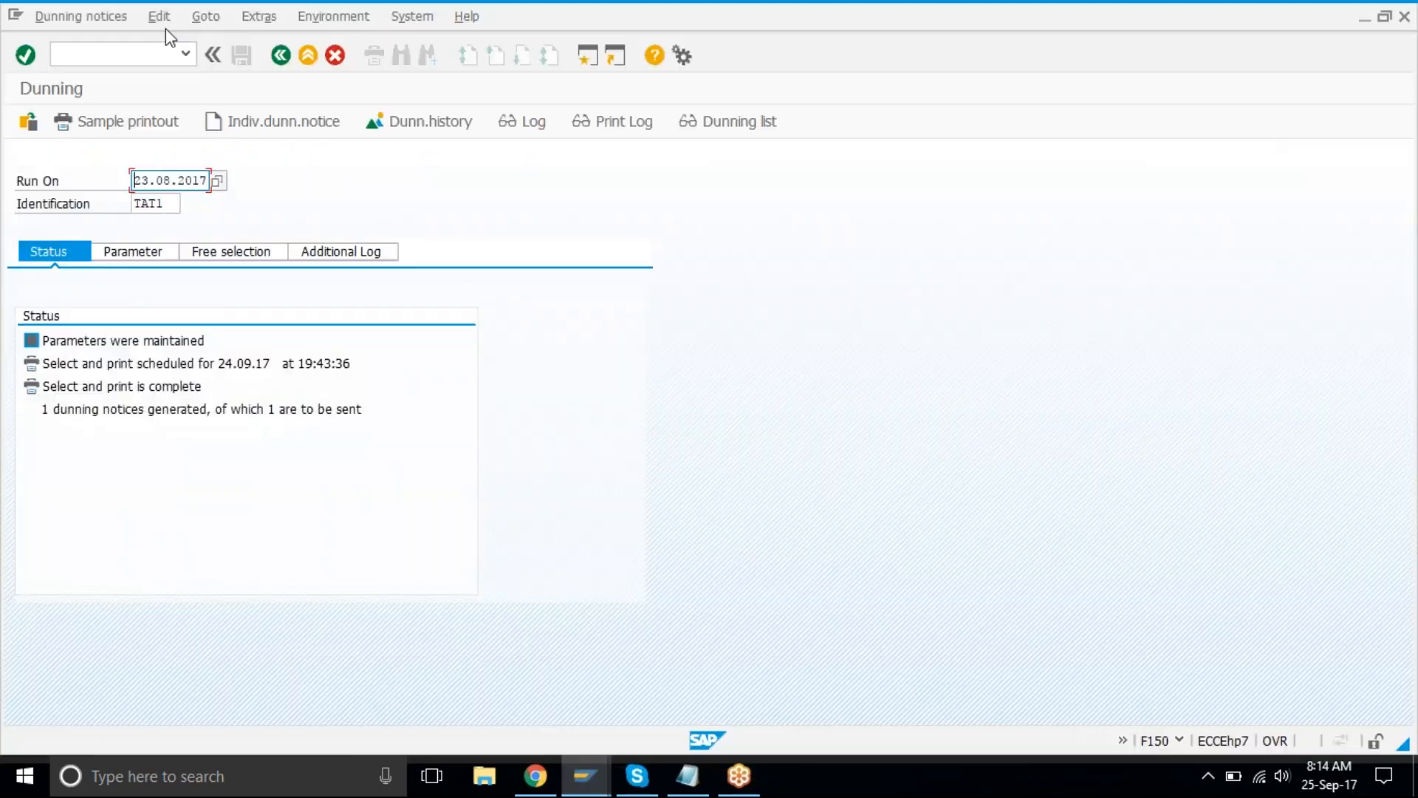
key(ctrl+a)
key(Right)
key(Return)
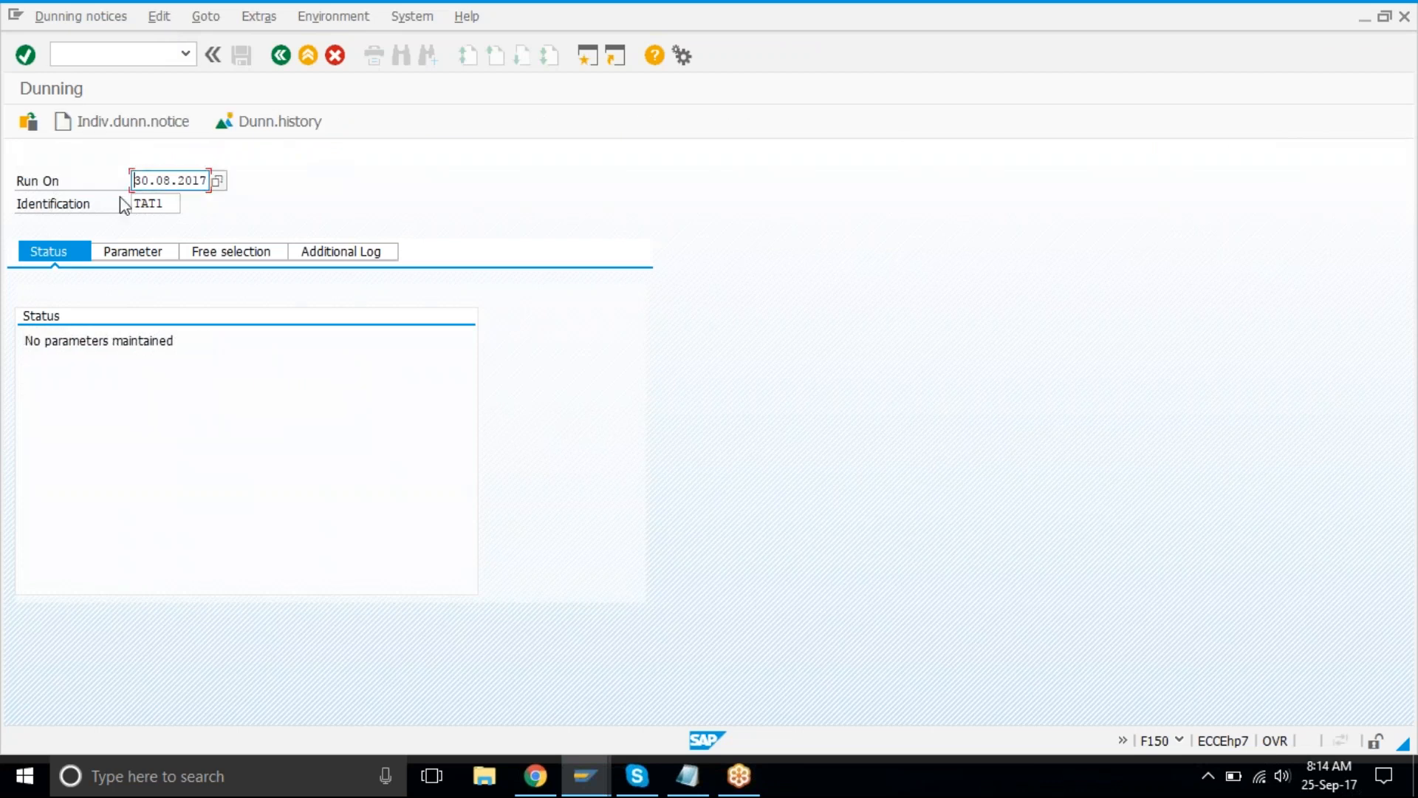
- Set both the dunning date and the documents-posted-up-to date of the new run to 30.08.2017
click(158, 258)
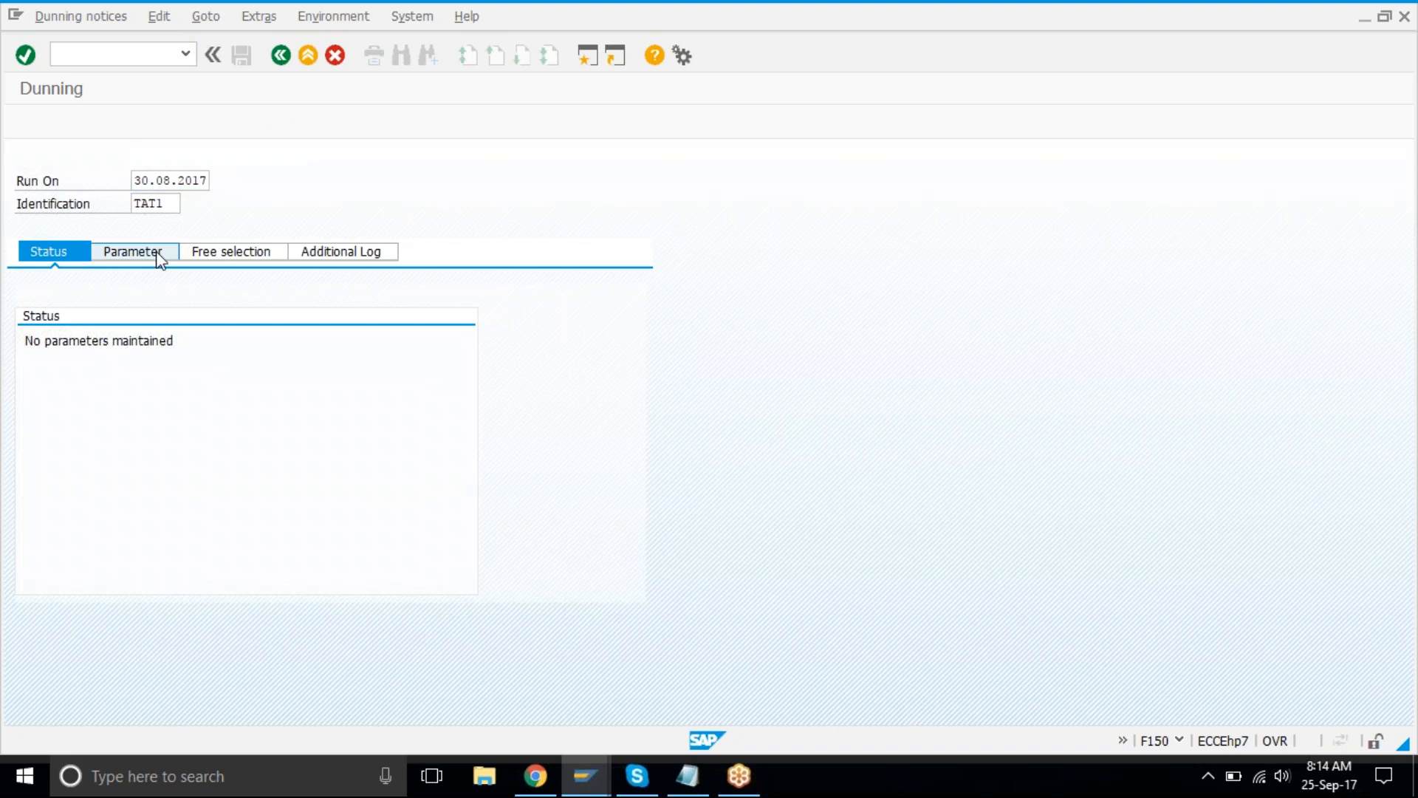
text(30.08.2017)
key(Tab)
text(30.08.2017)
key(Tab)
text(TAT1)
key(Tab)
text(1)
key(Tab)
text(9999999999)
key(Return)
click(379, 254)
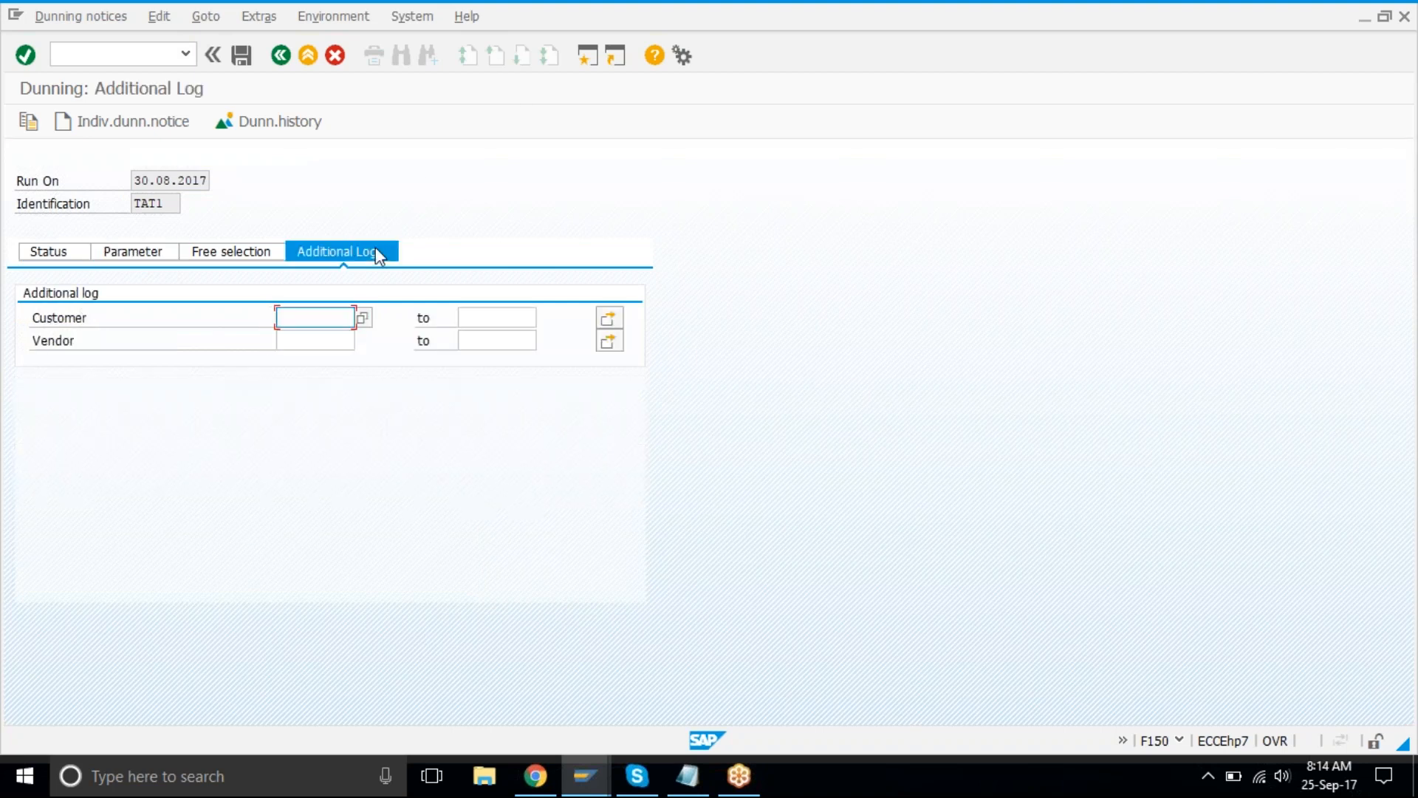
text(1)
key(Tab)
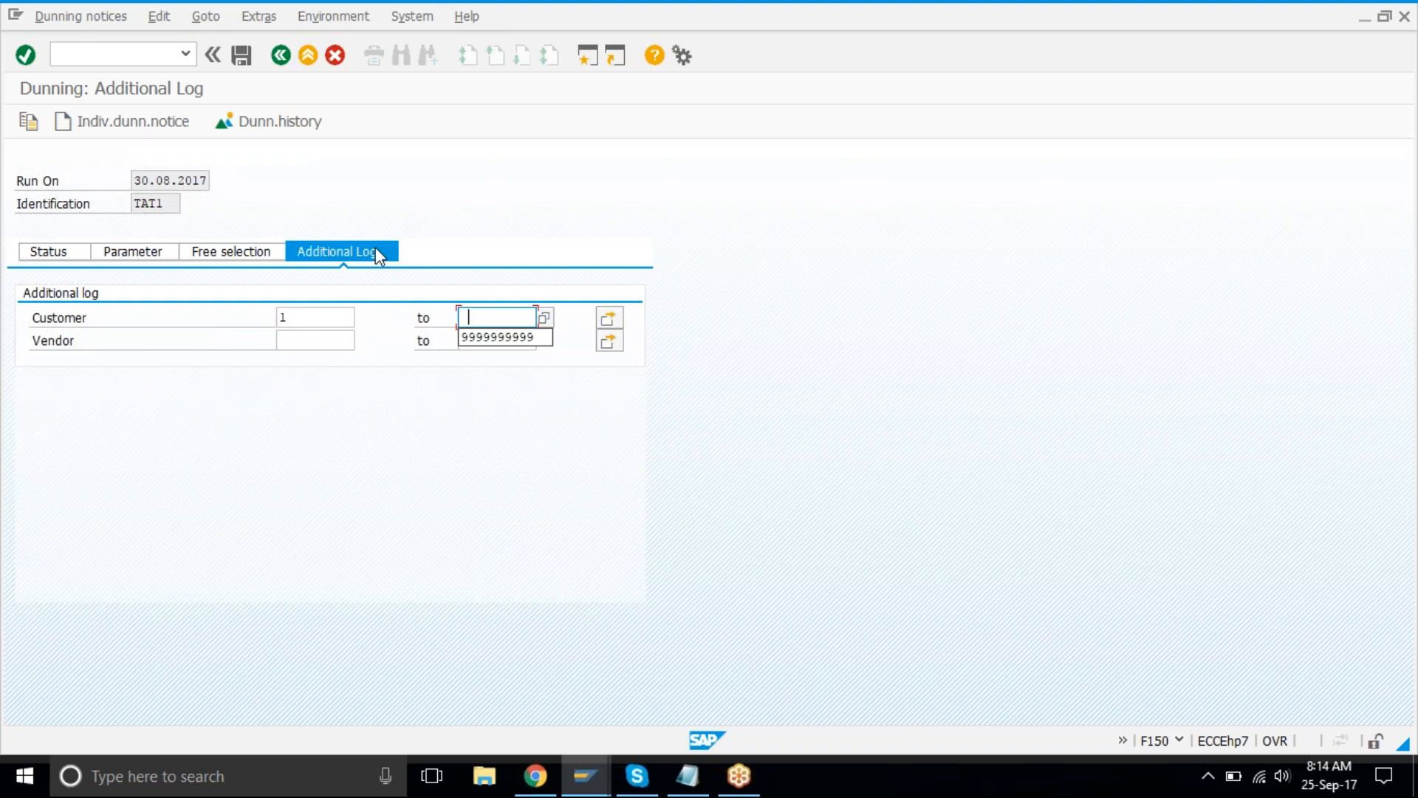
key(Down)
key(Return)
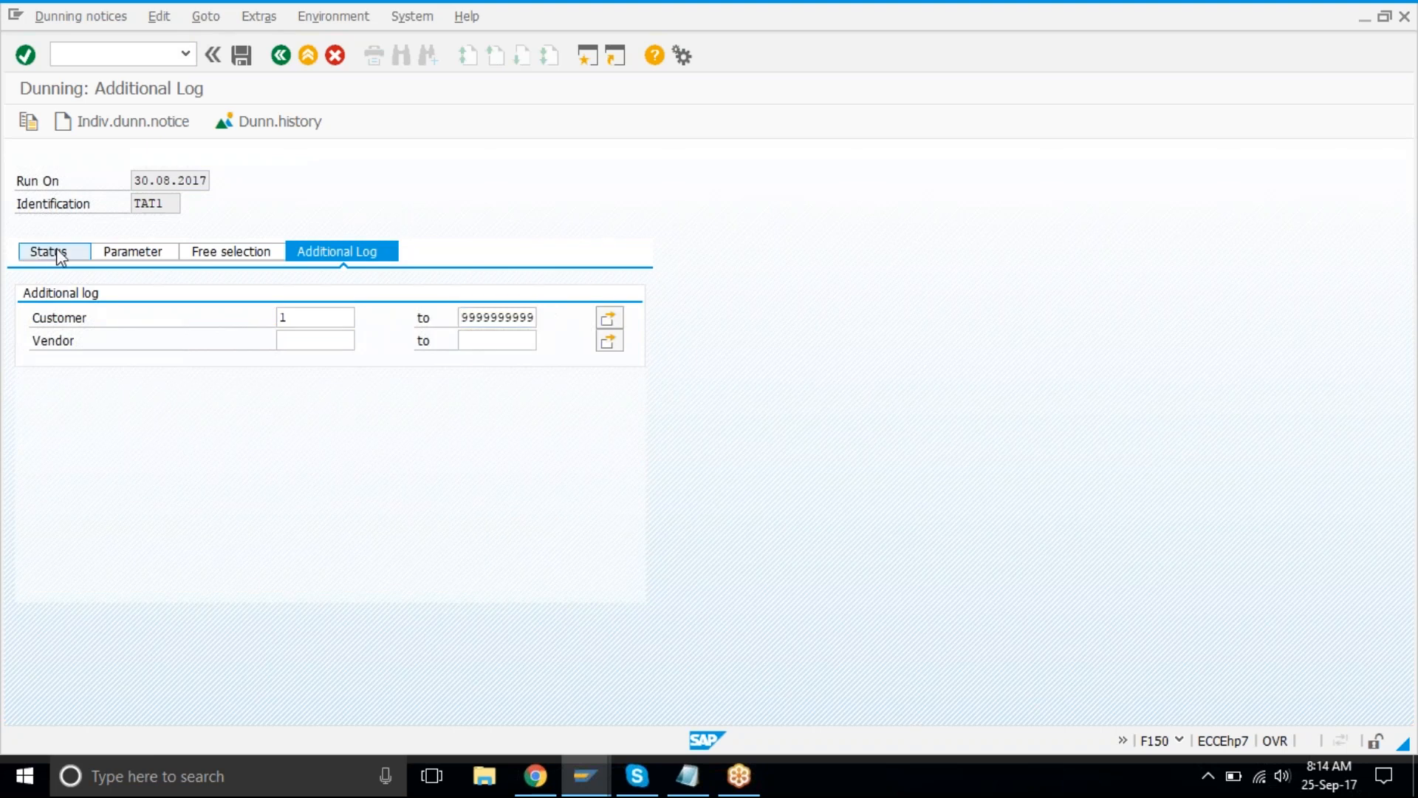
click(61, 256)
click(276, 377)
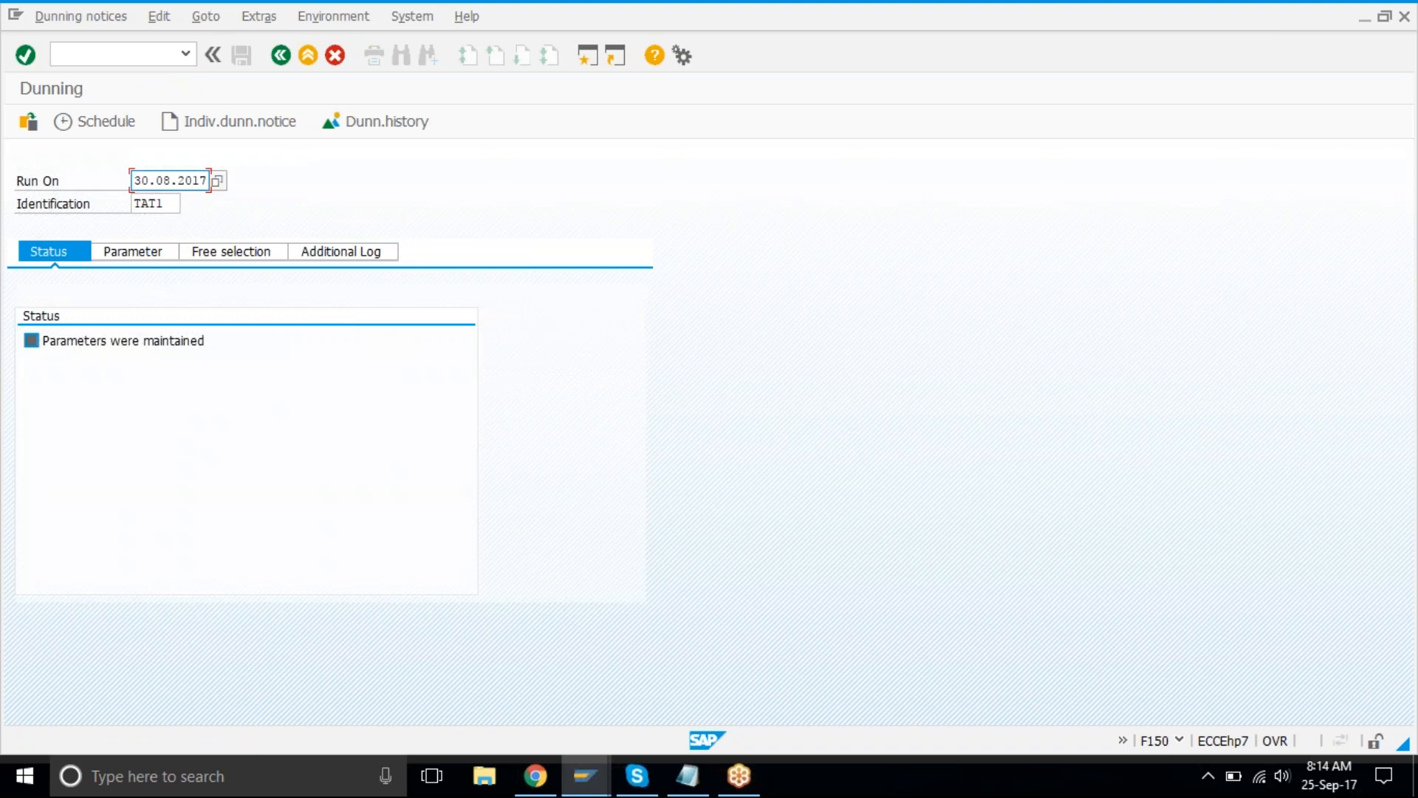
- Schedule selection and print for the 30.08.2017 dunning run, starting immediately with dunning print on output device LP01
click(109, 122)
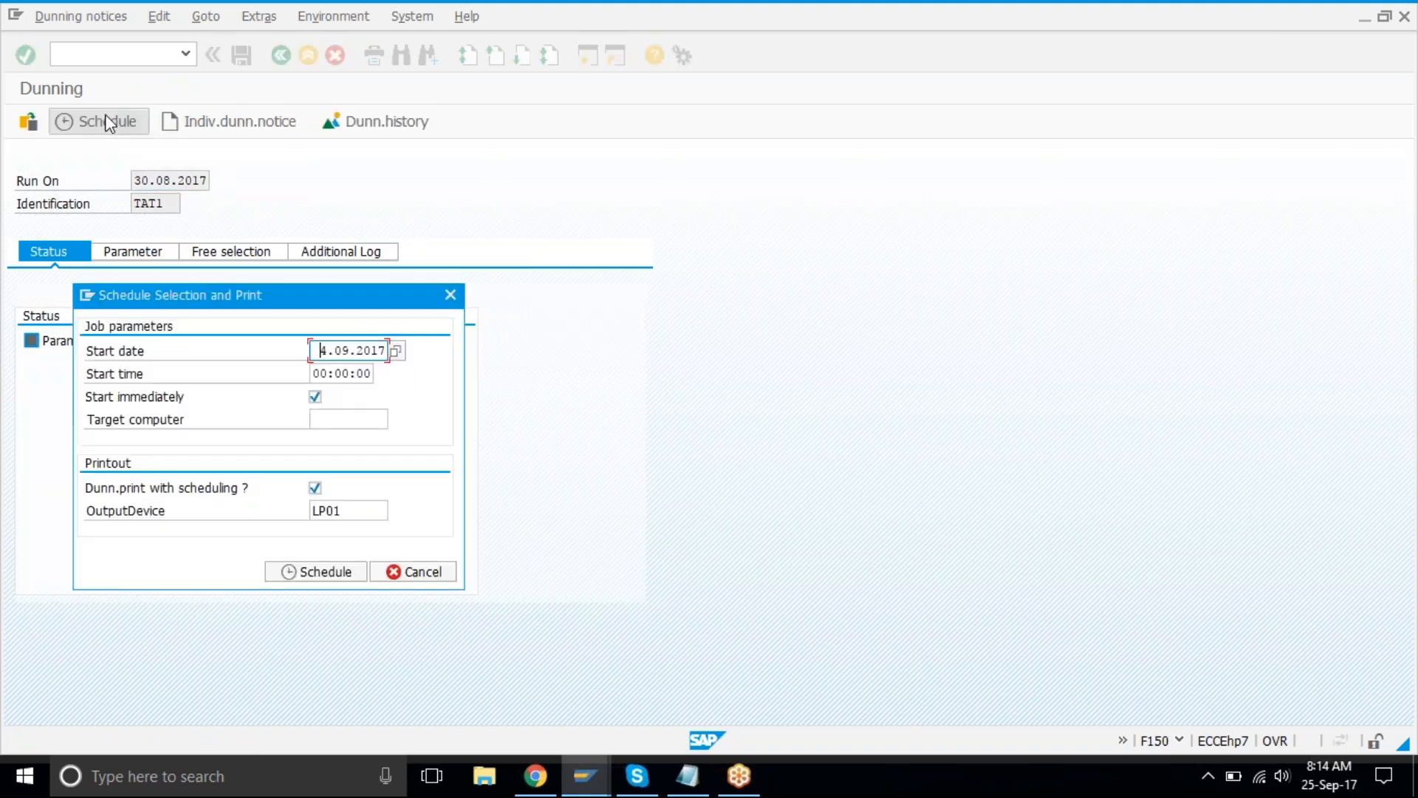
text(2)
key(Return)
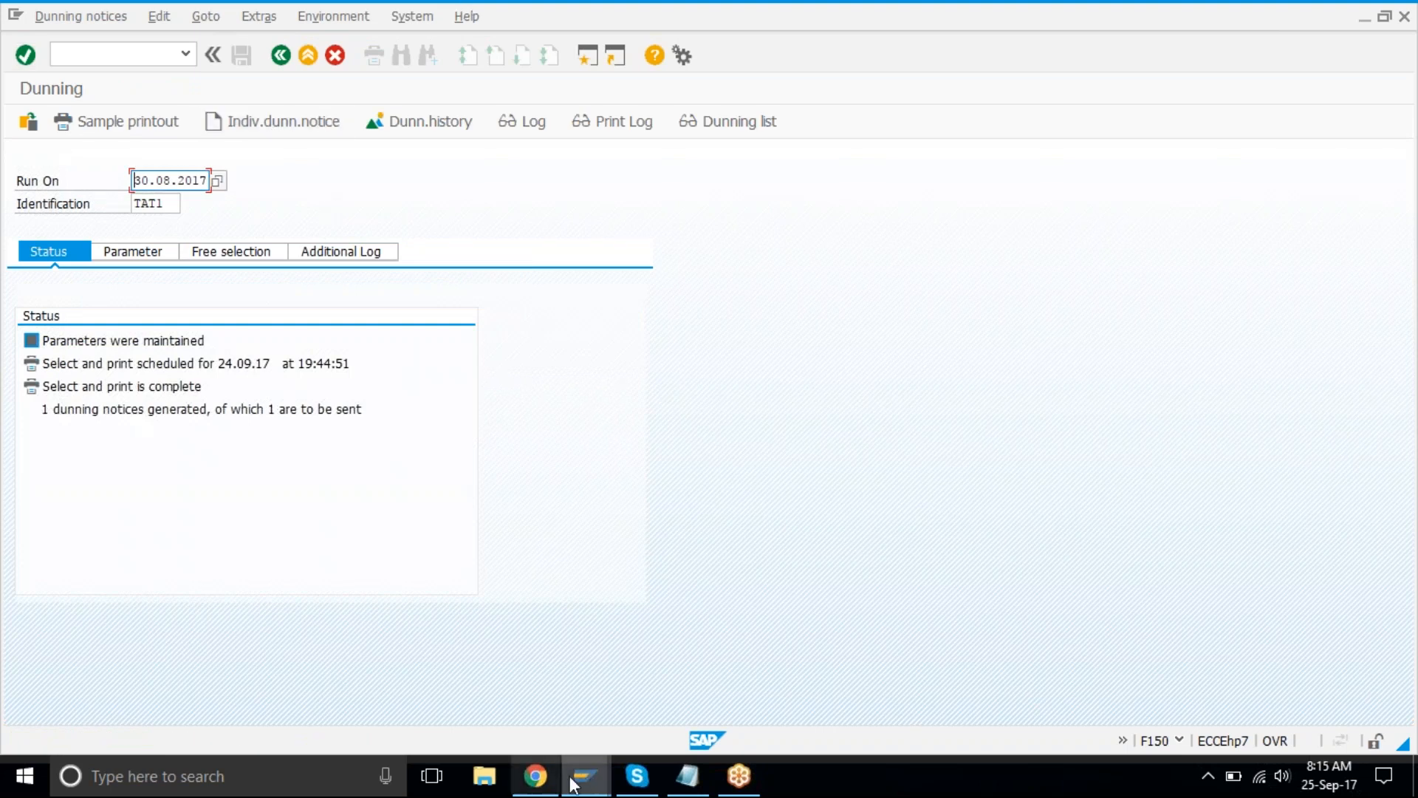
- Refresh the spool list, preview request LIST1S LP01 TAT1170830, examine the notice's due items, arrears and dunning level, and exit the spool transaction
mouse_move(585, 776)
click(715, 687)
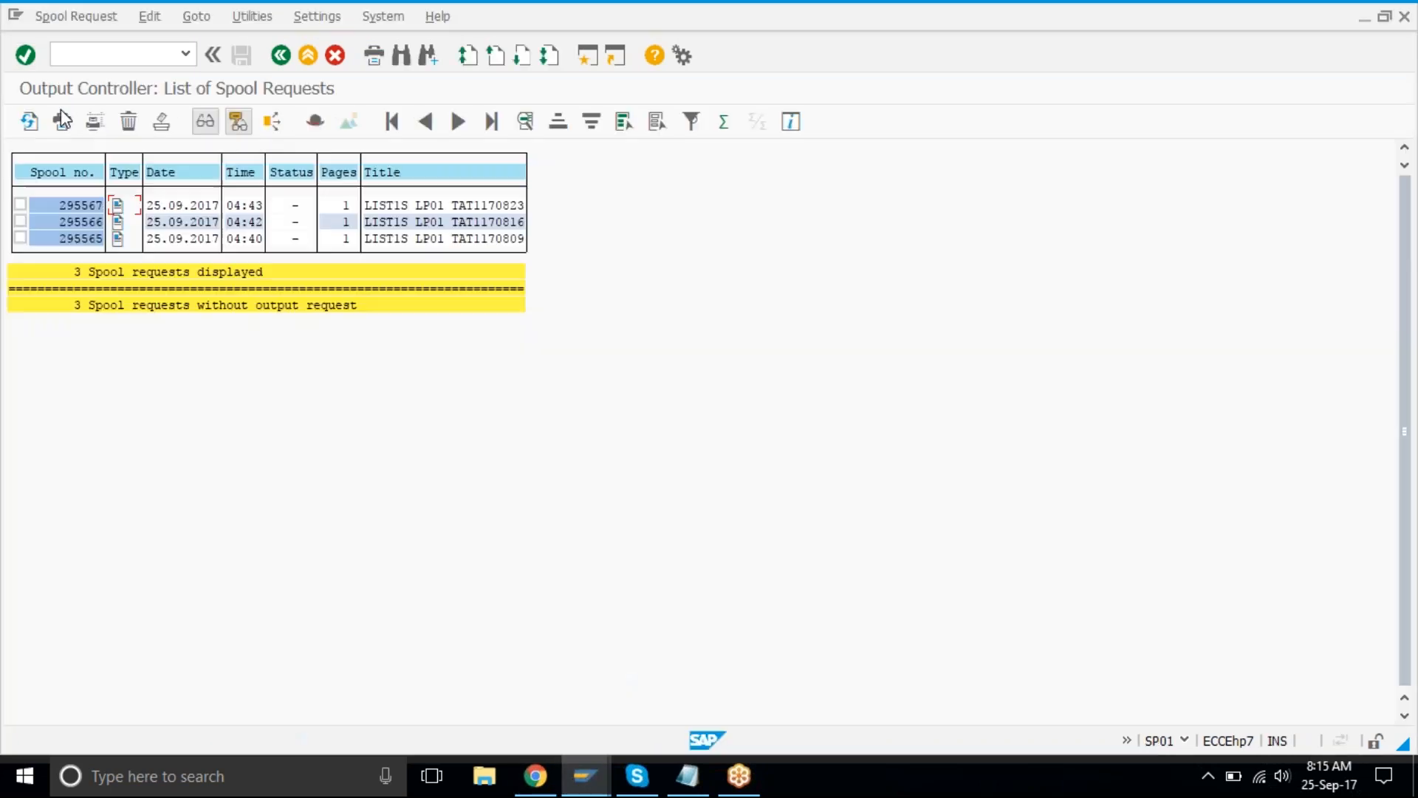
click(29, 121)
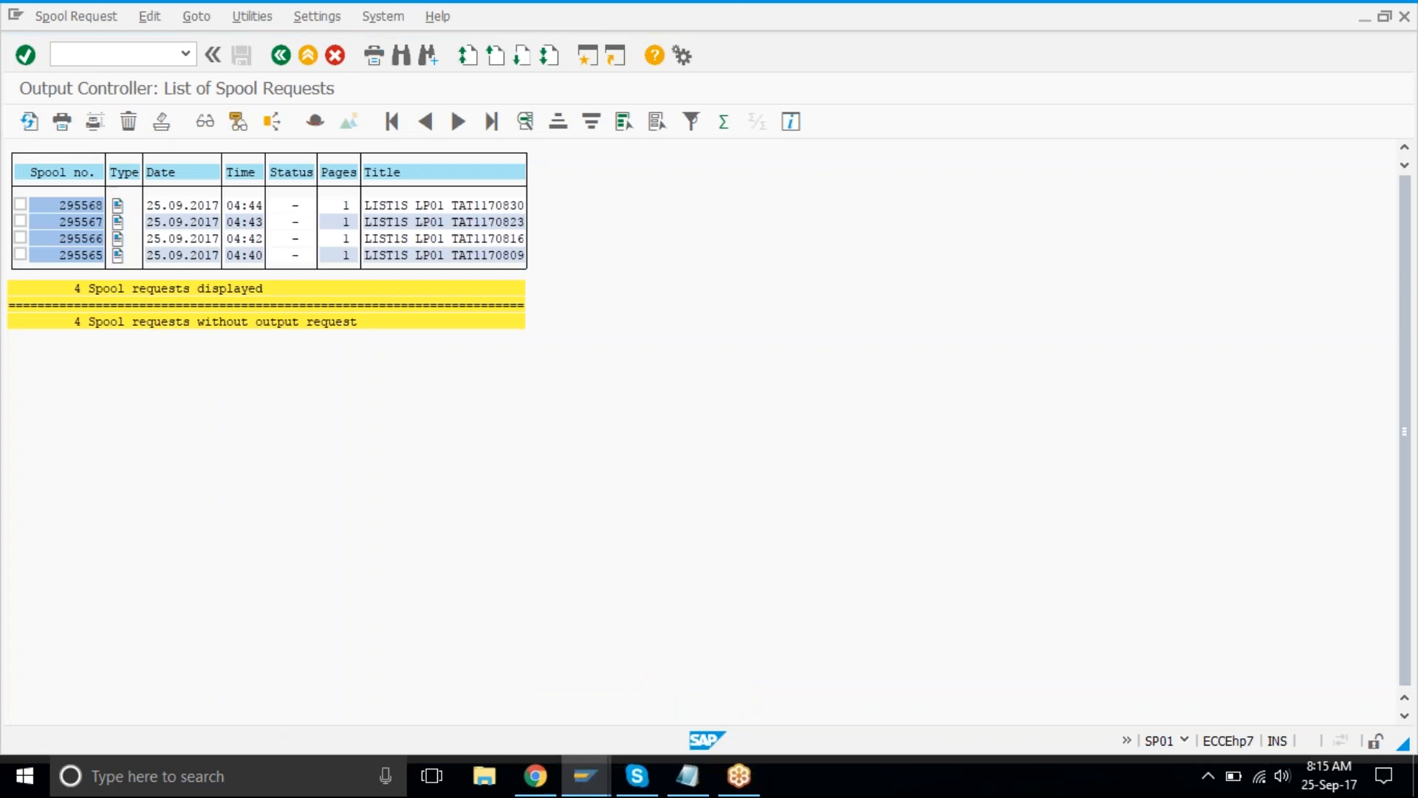
click(118, 205)
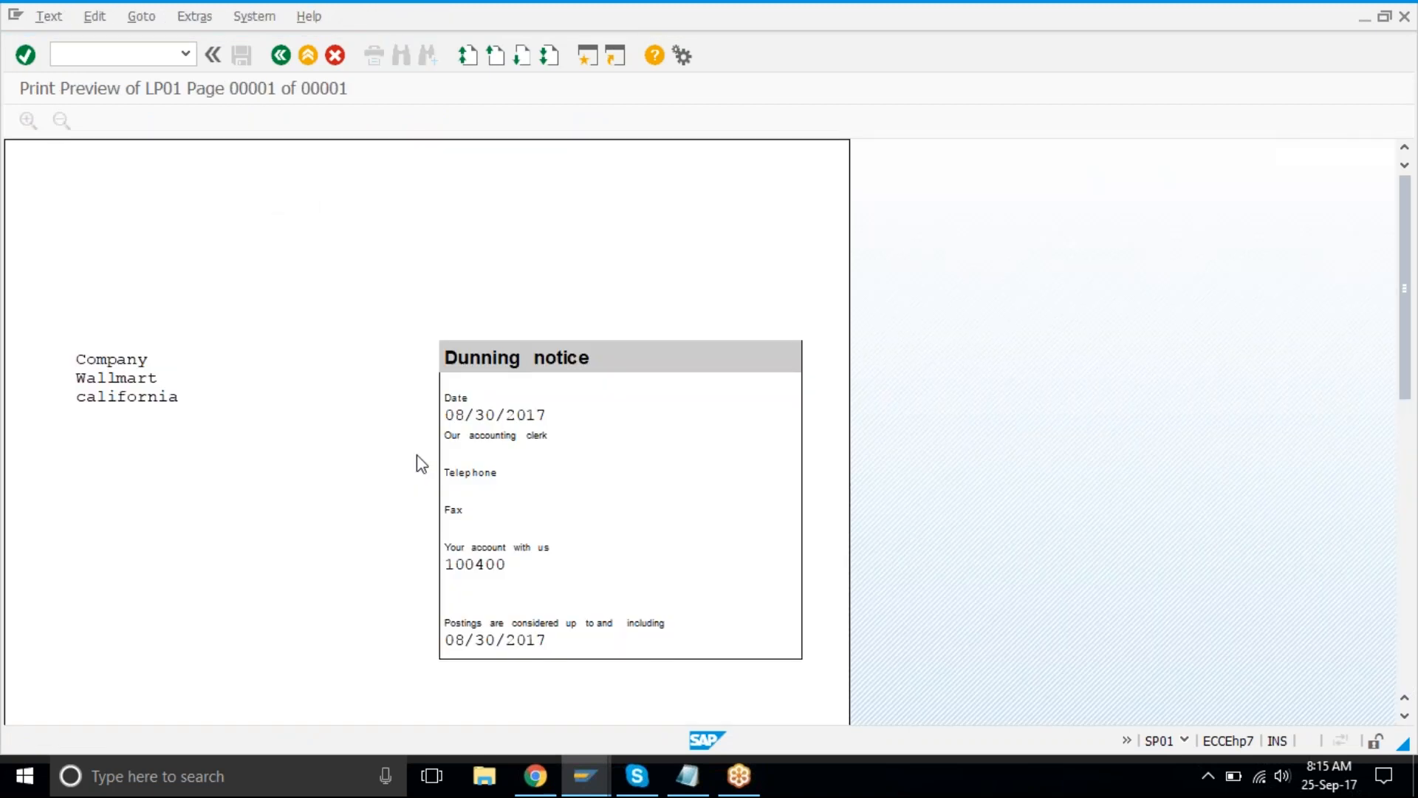
scroll(421, 463, down, 1)
scroll(421, 463, down, 5)
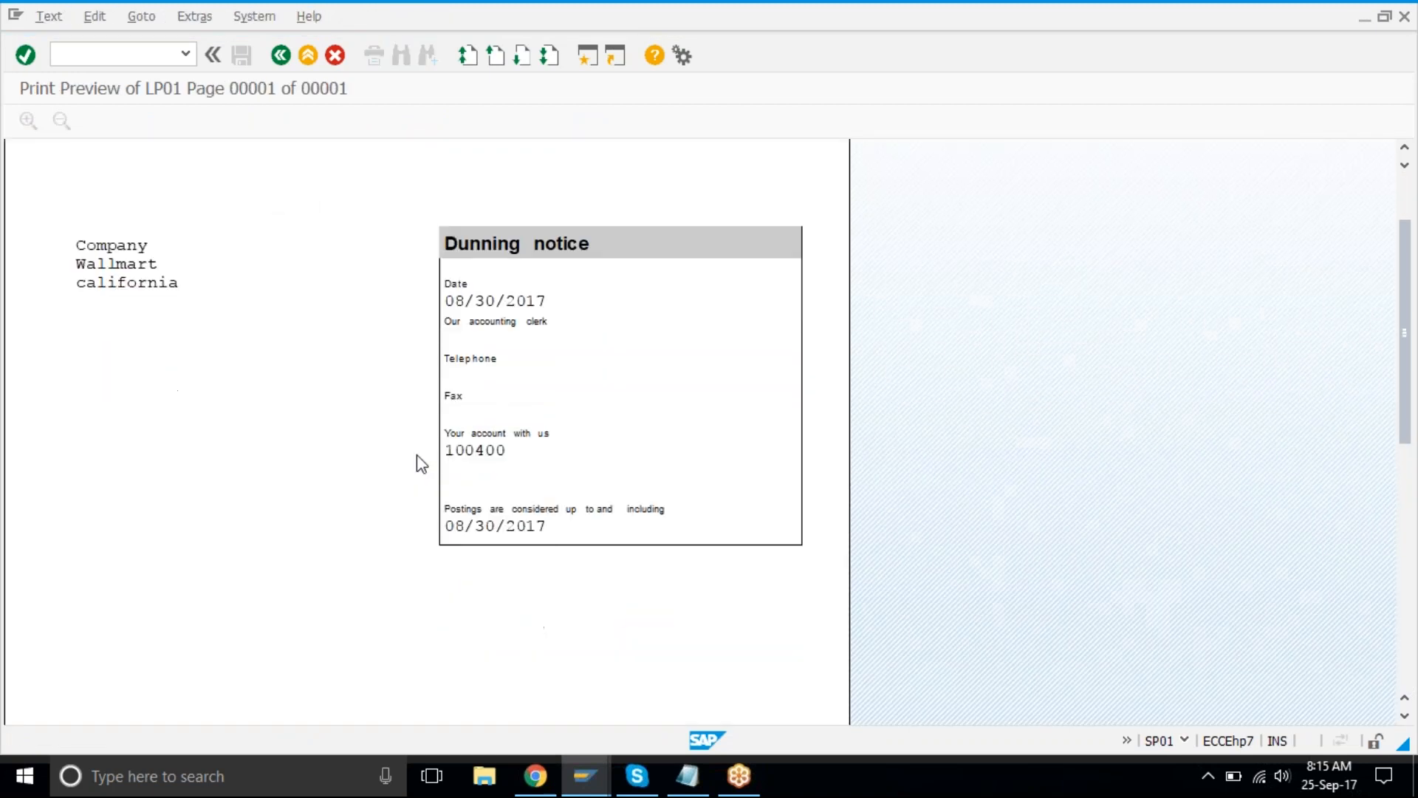
scroll(421, 463, down, 5)
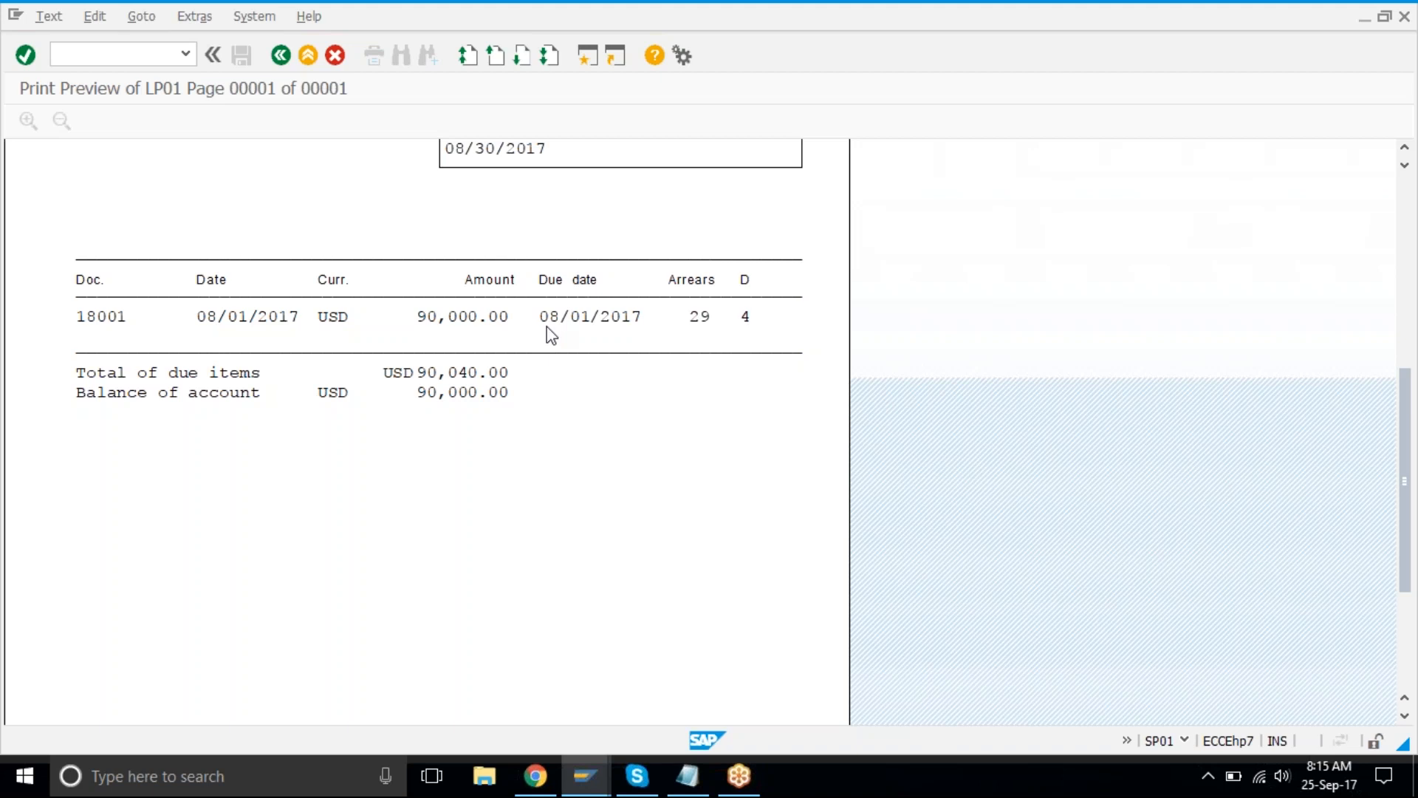
scroll(550, 336, up, 1)
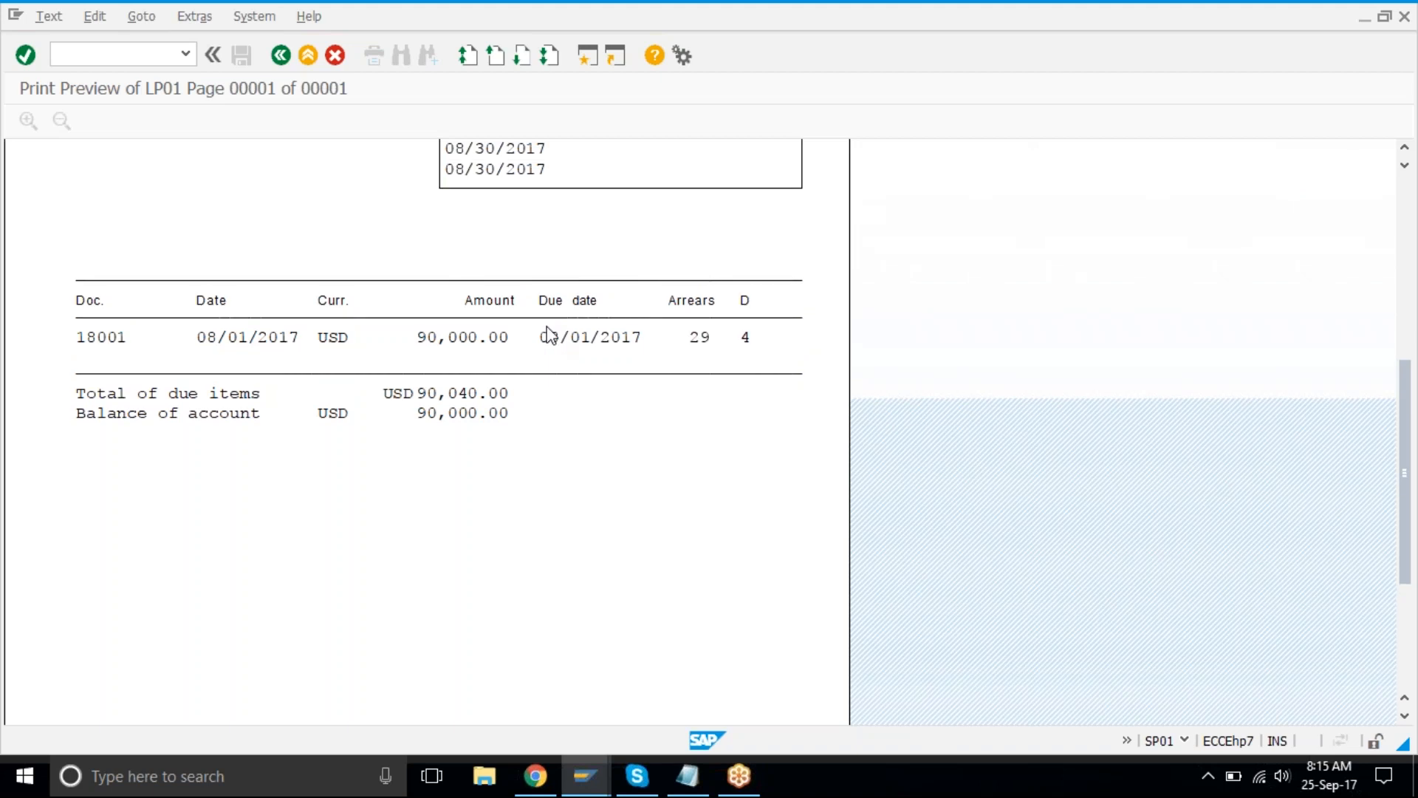
scroll(547, 334, up, 3)
click(300, 56)
click(300, 59)
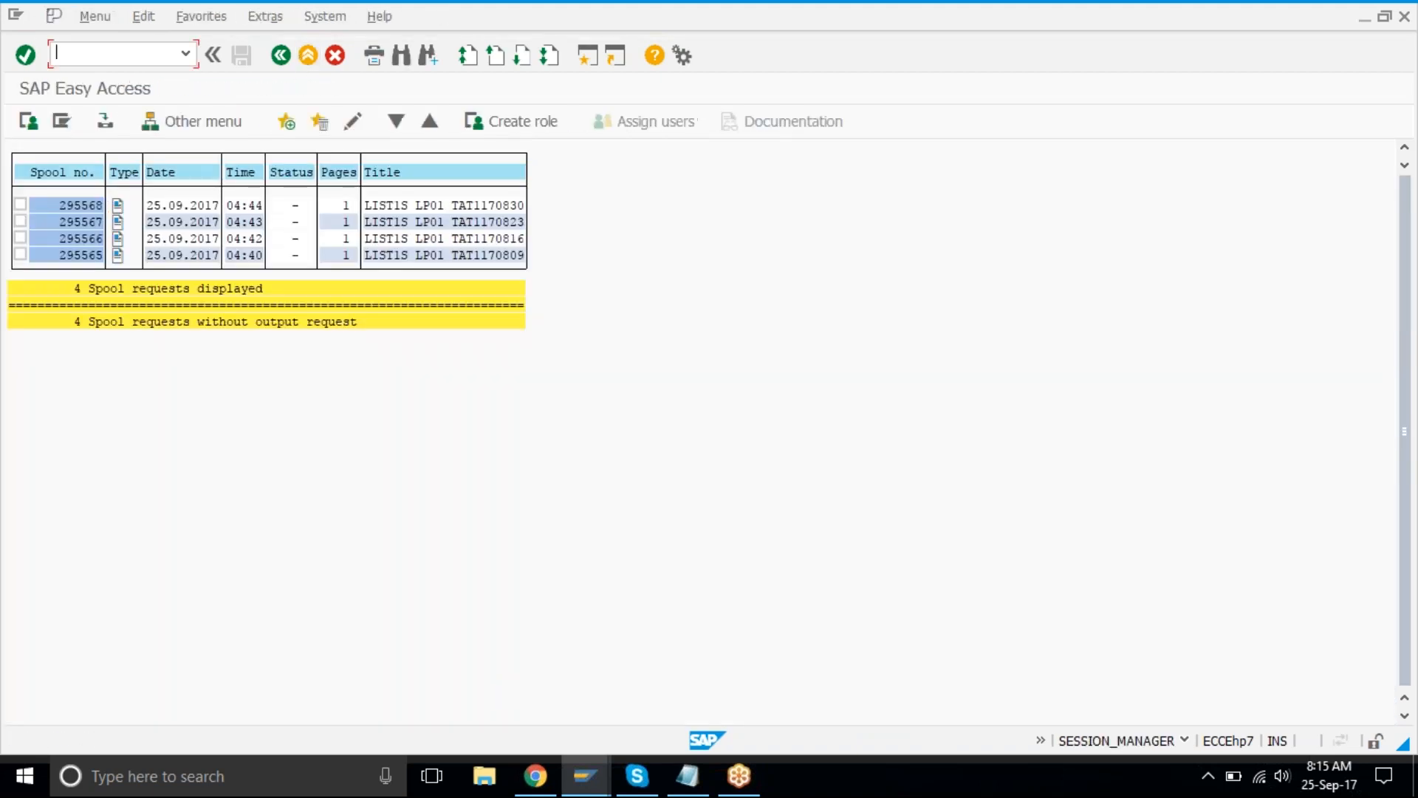
- Switch to the training document in Google Sheets and fill the Dunning Program cell with the same light green as Incoming Payment
click(535, 776)
key(Up)
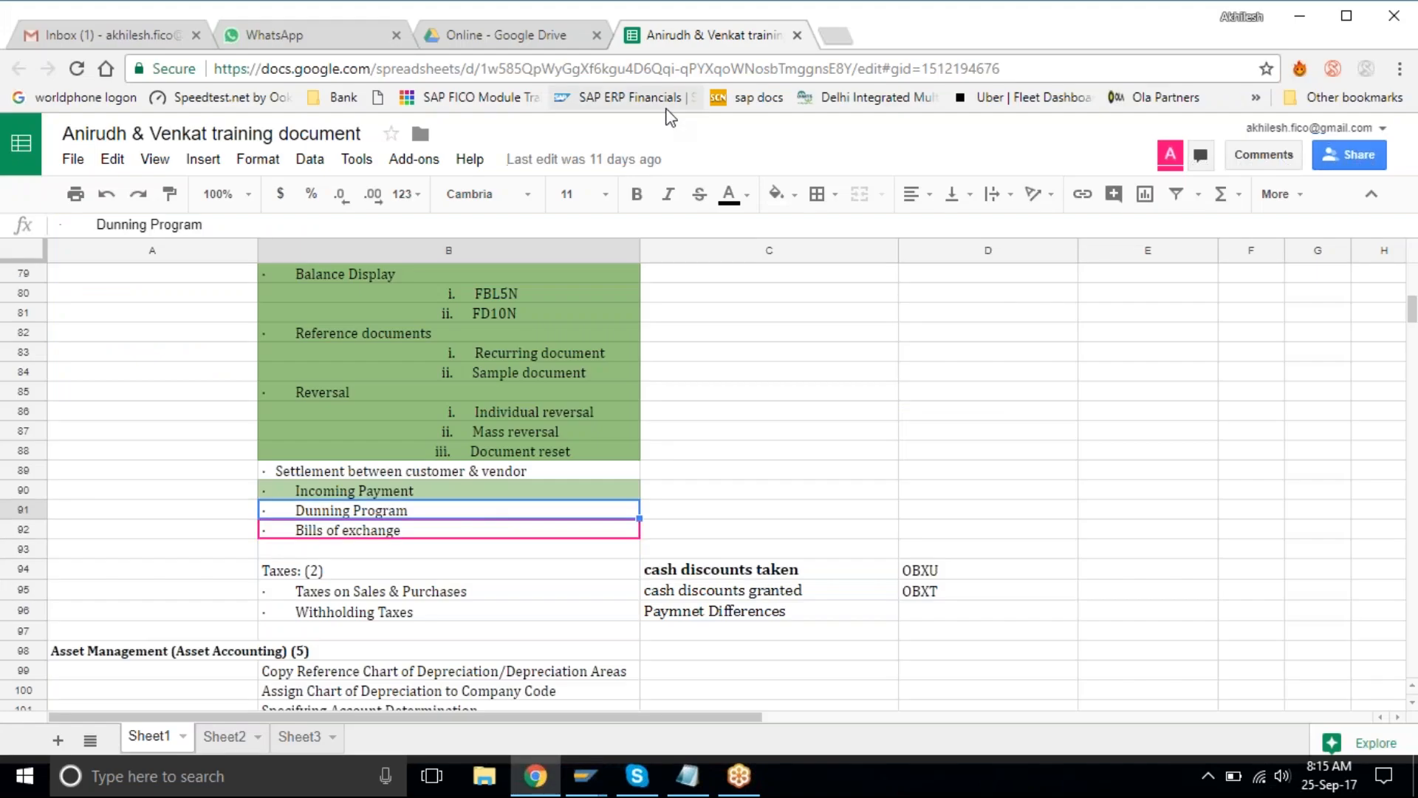
click(778, 192)
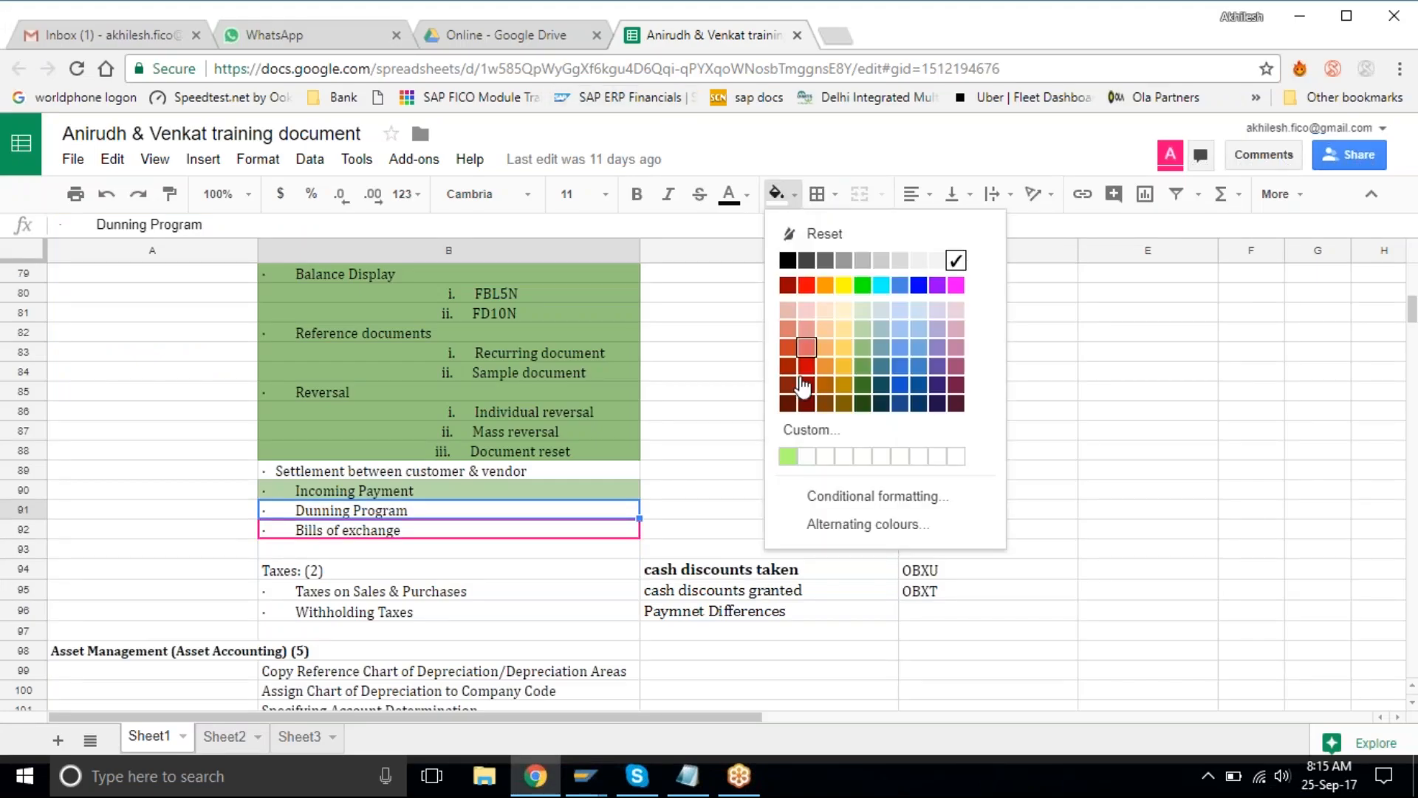
click(788, 457)
click(464, 602)
click(465, 511)
click(778, 195)
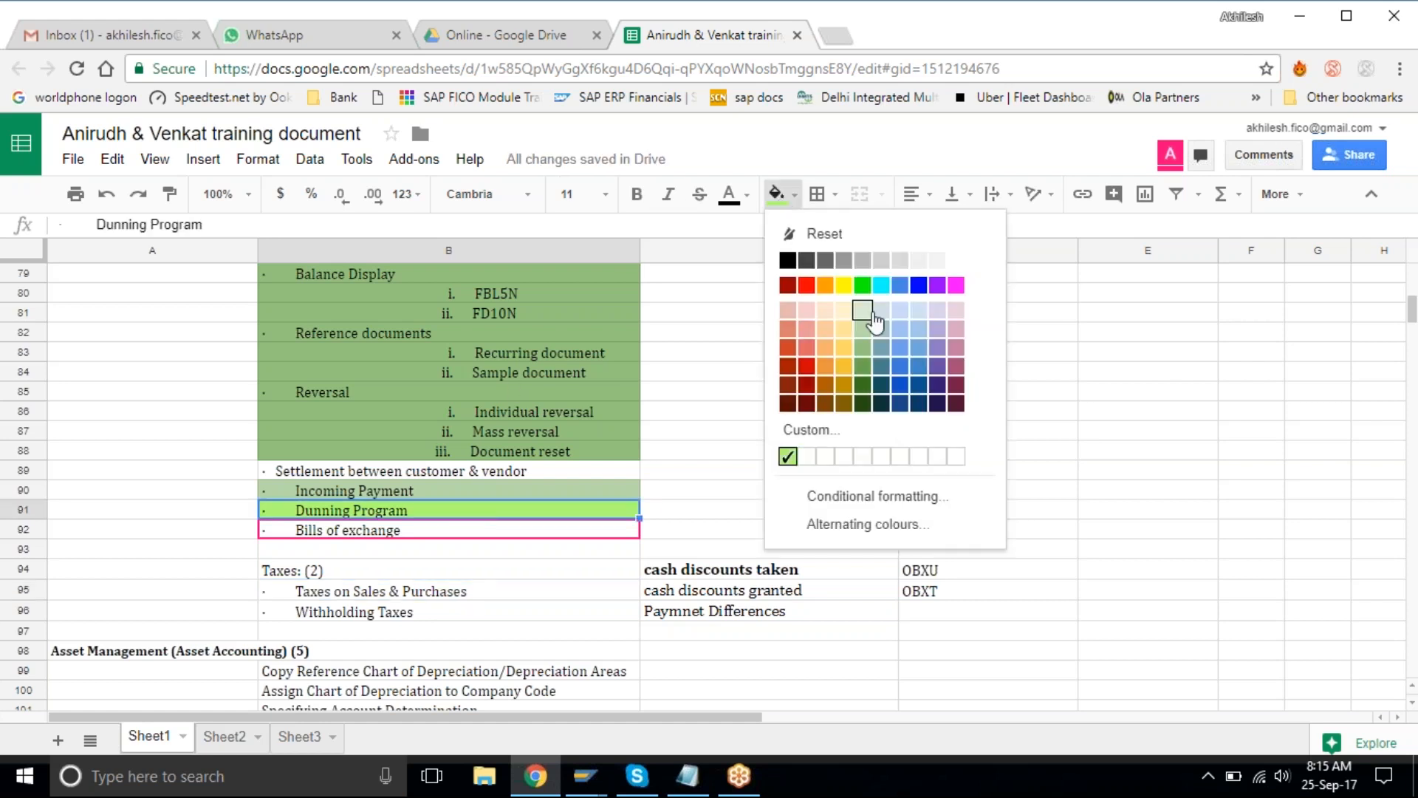
click(865, 332)
click(702, 418)
click(526, 456)
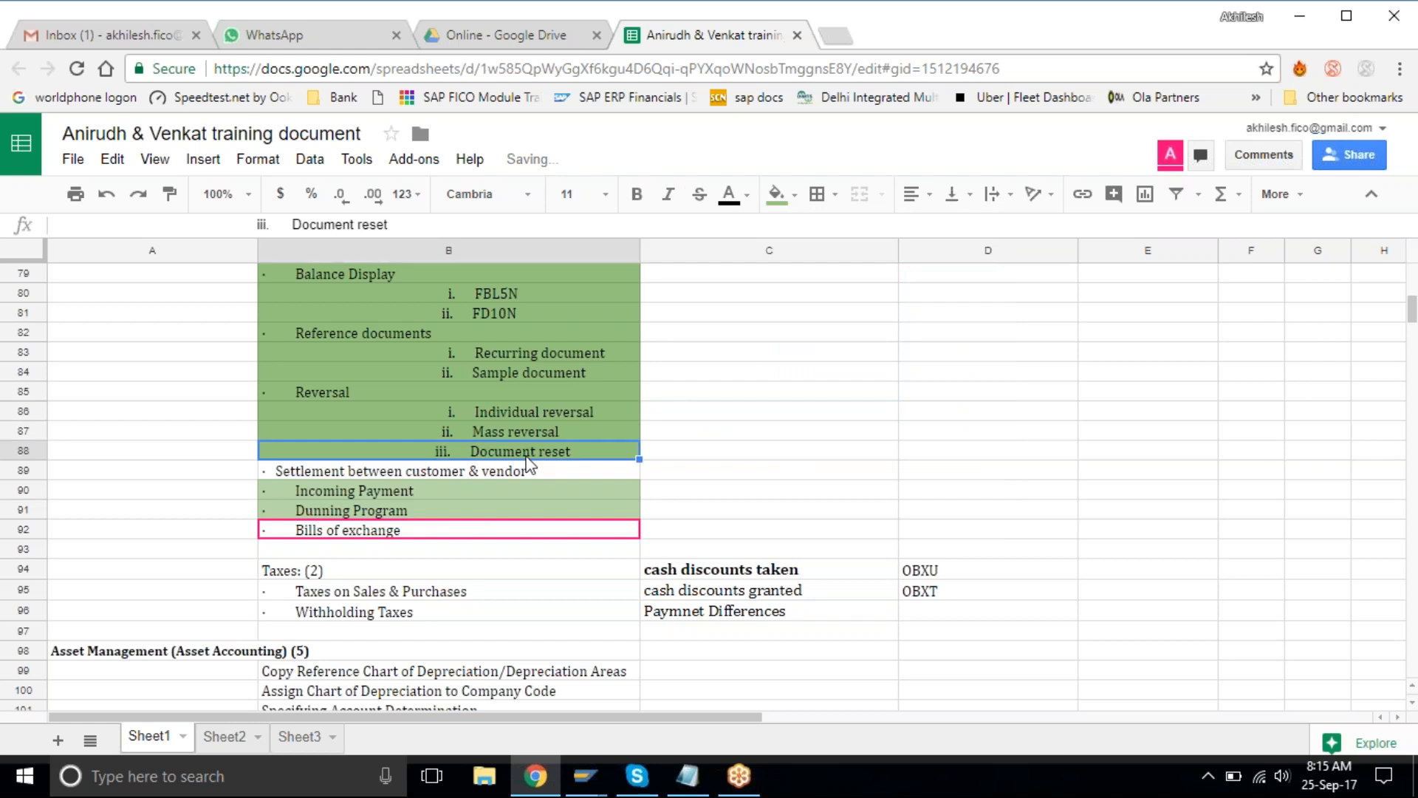
- Review the remaining topics in the training sheet, covering sales and withholding taxes and the Asset Management configuration items
scroll(528, 464, up, 3)
scroll(526, 464, down, 20)
scroll(526, 464, up, 15)
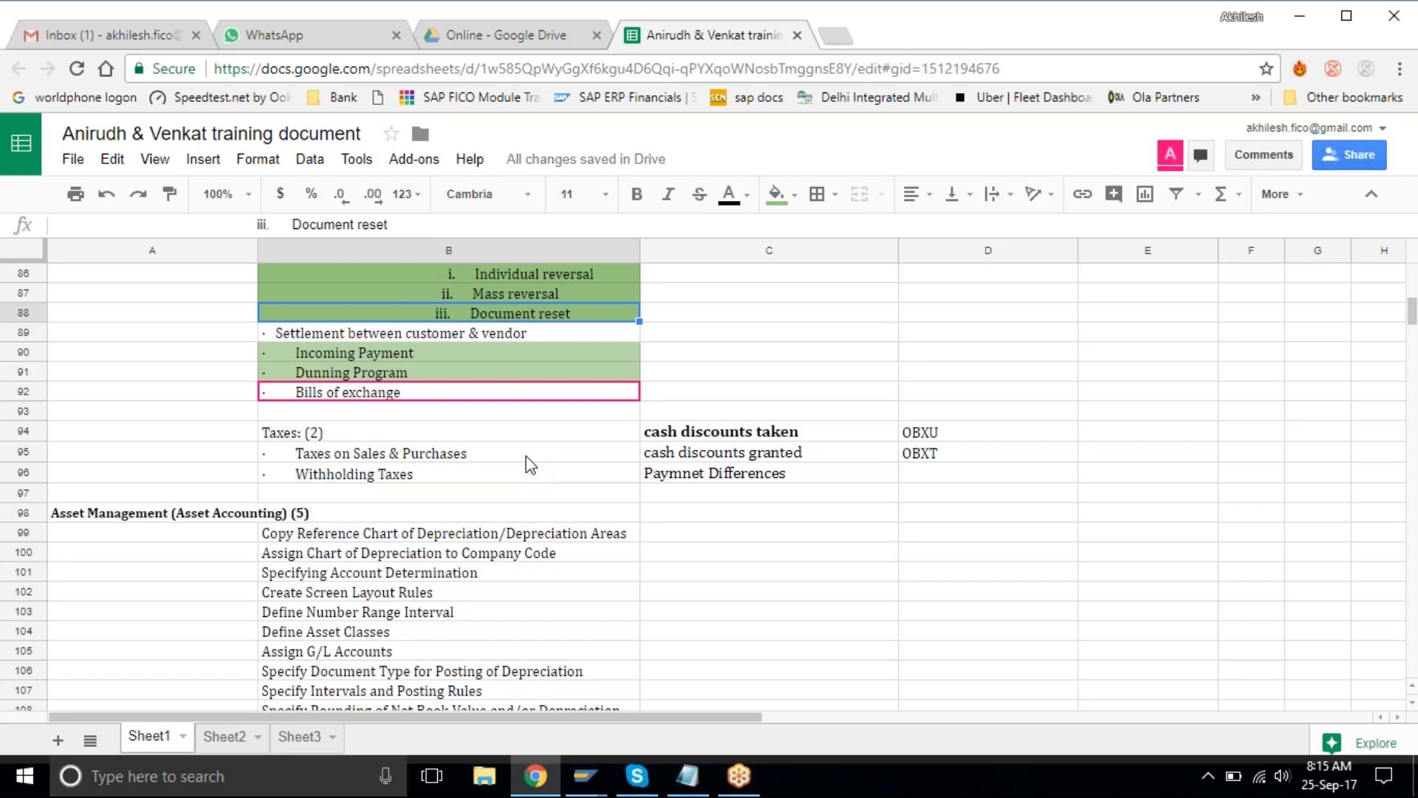
click(527, 456)
scroll(527, 457, up, 1)
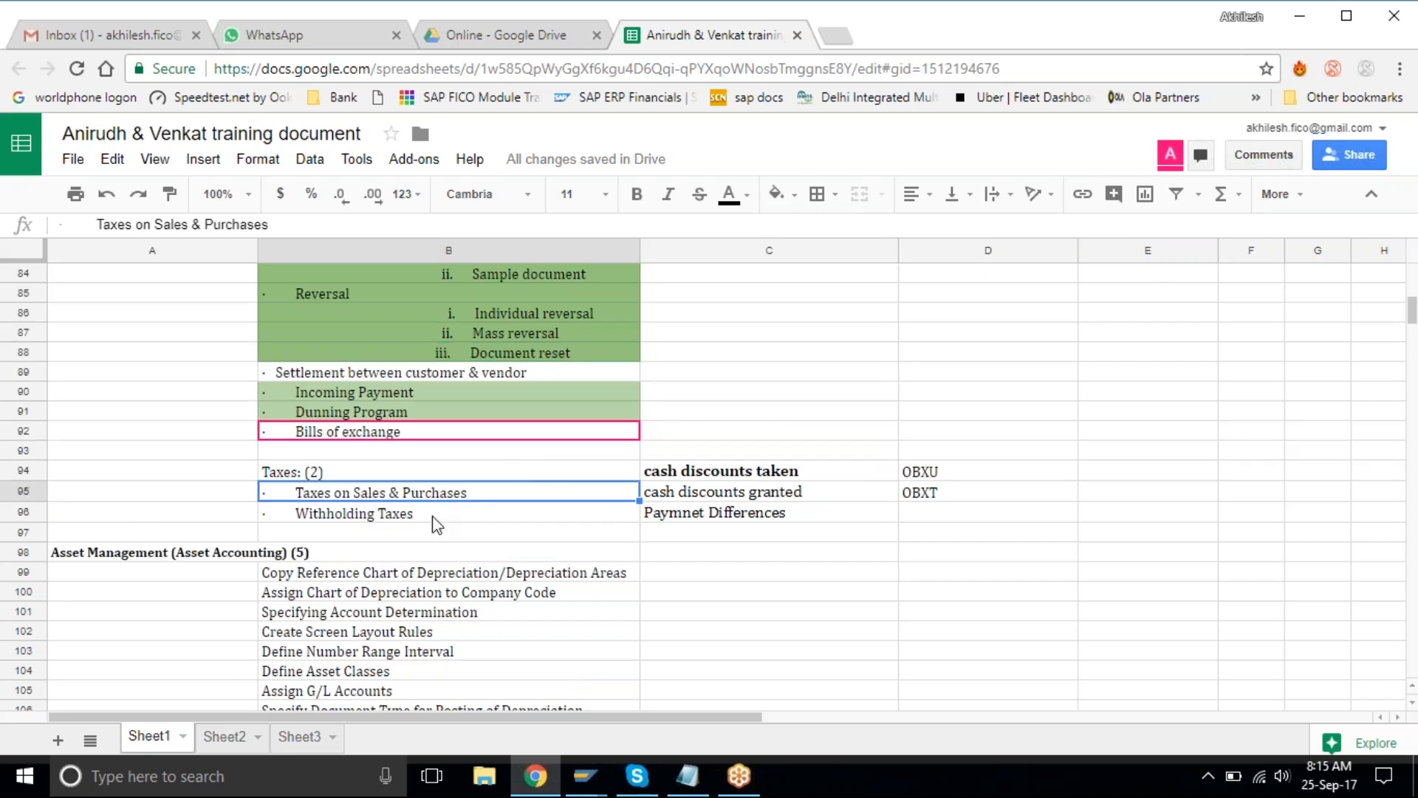
click(436, 517)
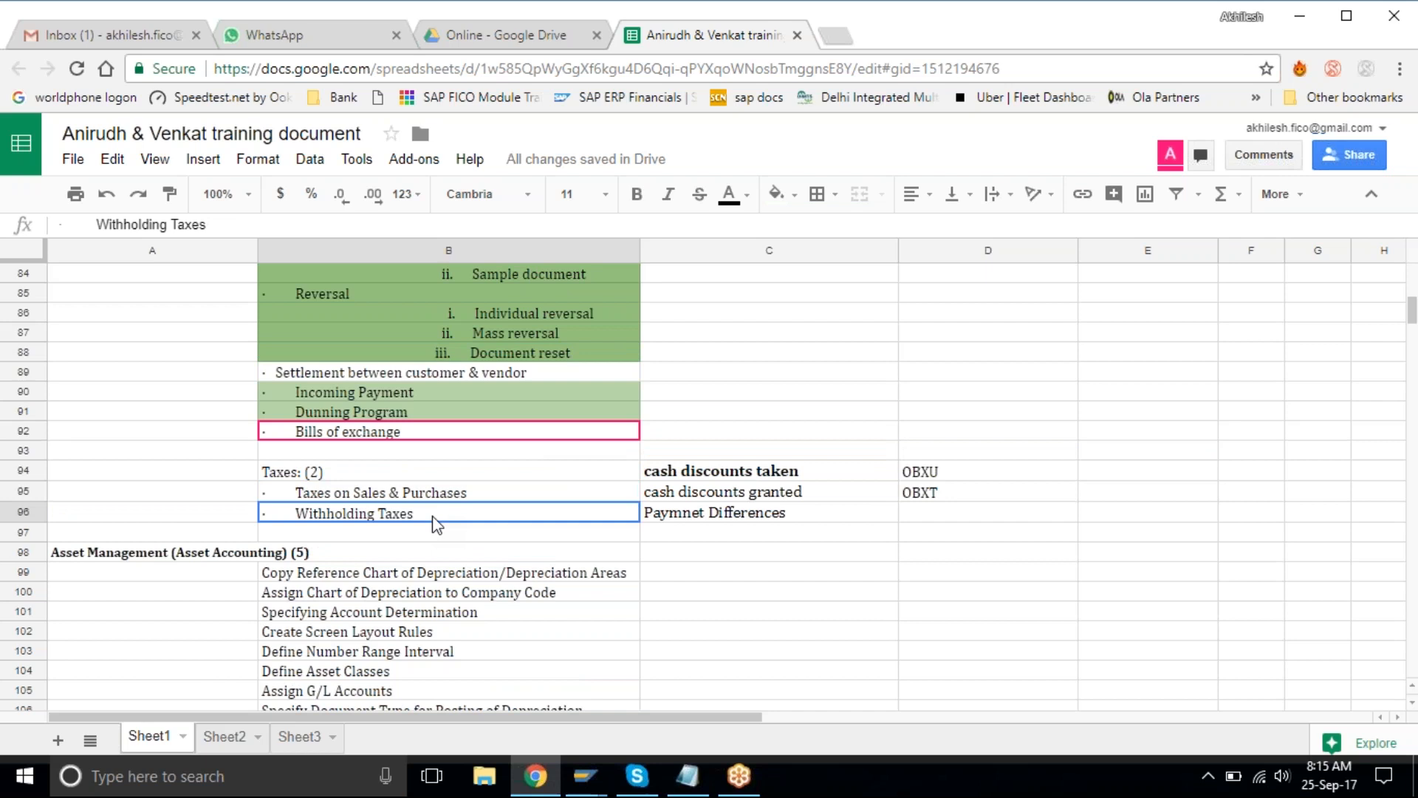
click(439, 577)
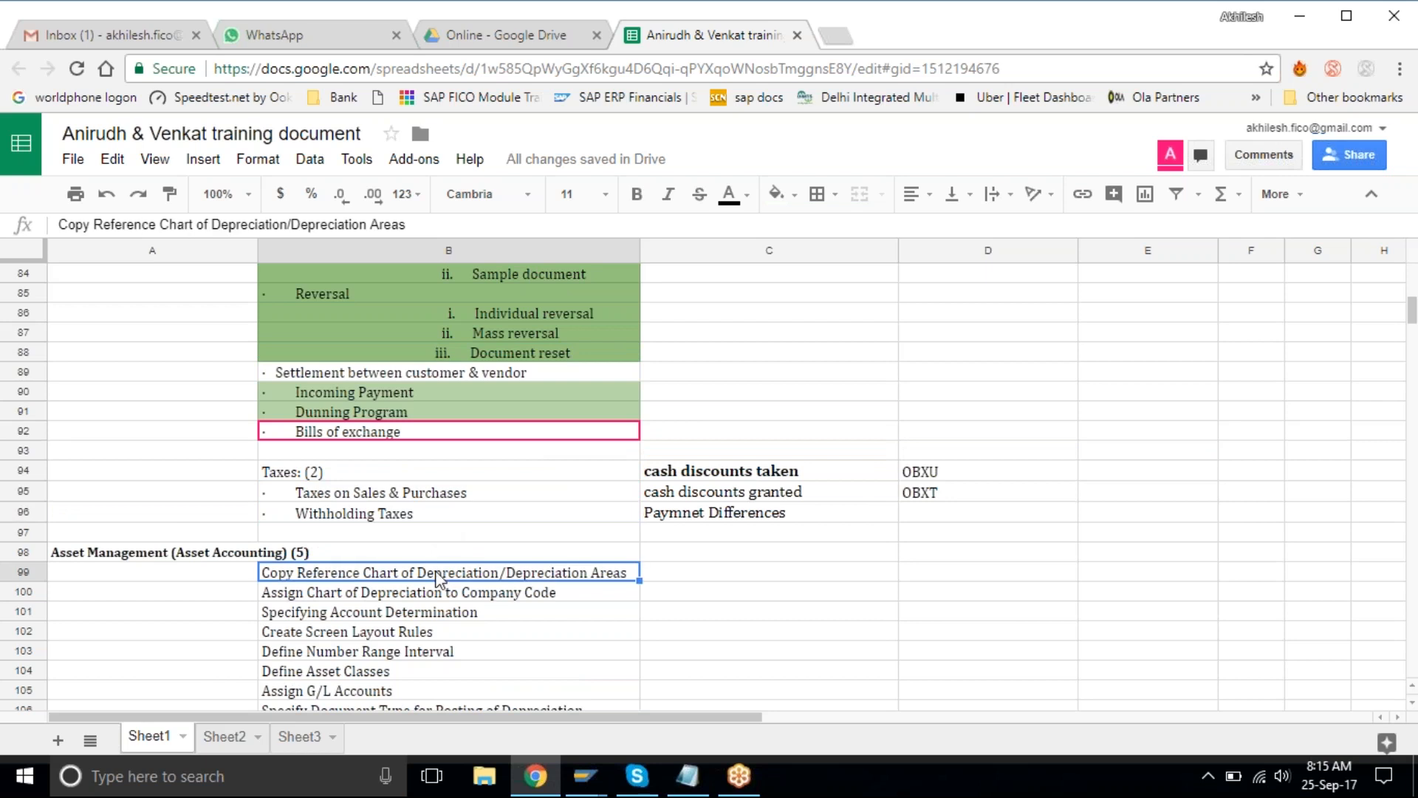
scroll(438, 578, down, 3)
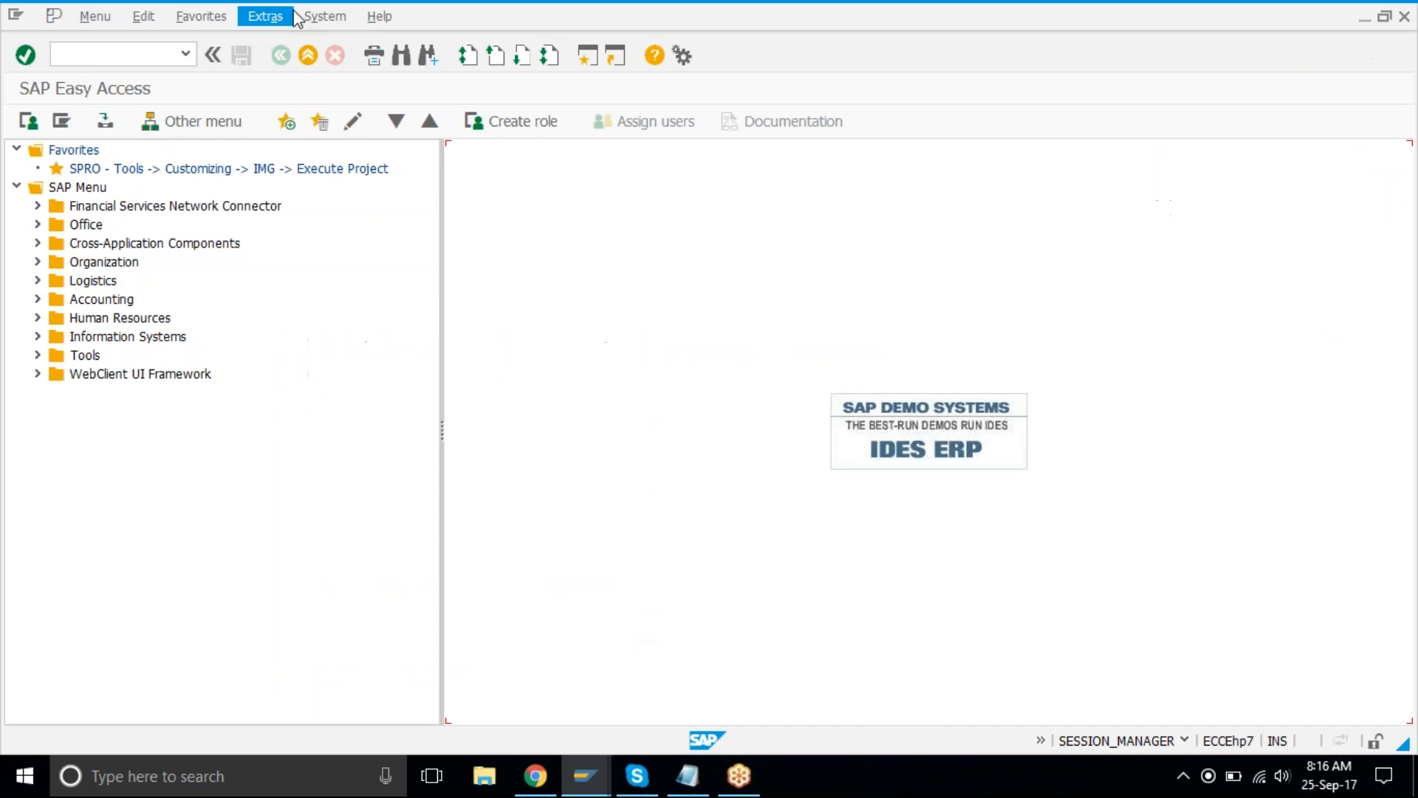
- Switch back to SAP Easy Access and log off the system
click(265, 16)
mouse_move(323, 17)
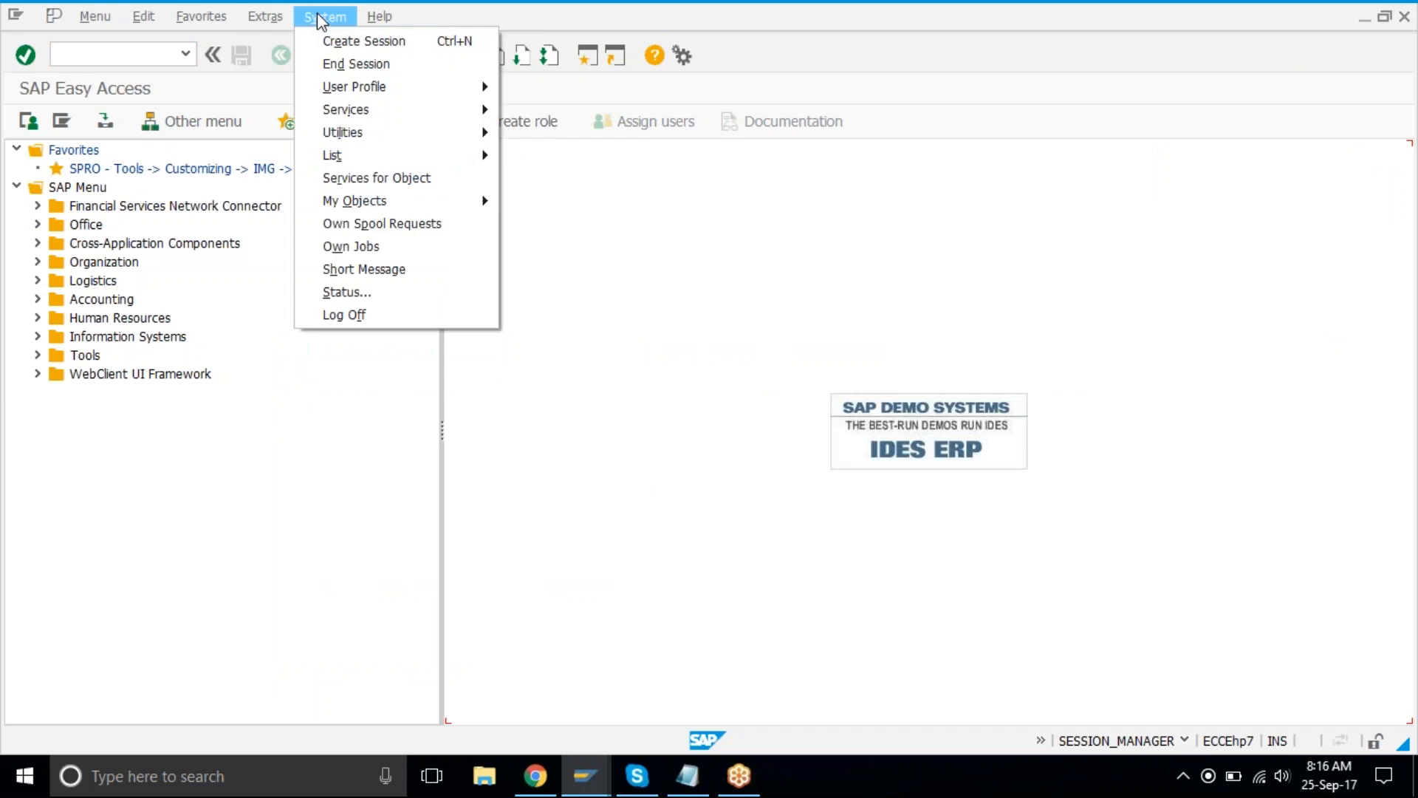
click(344, 315)
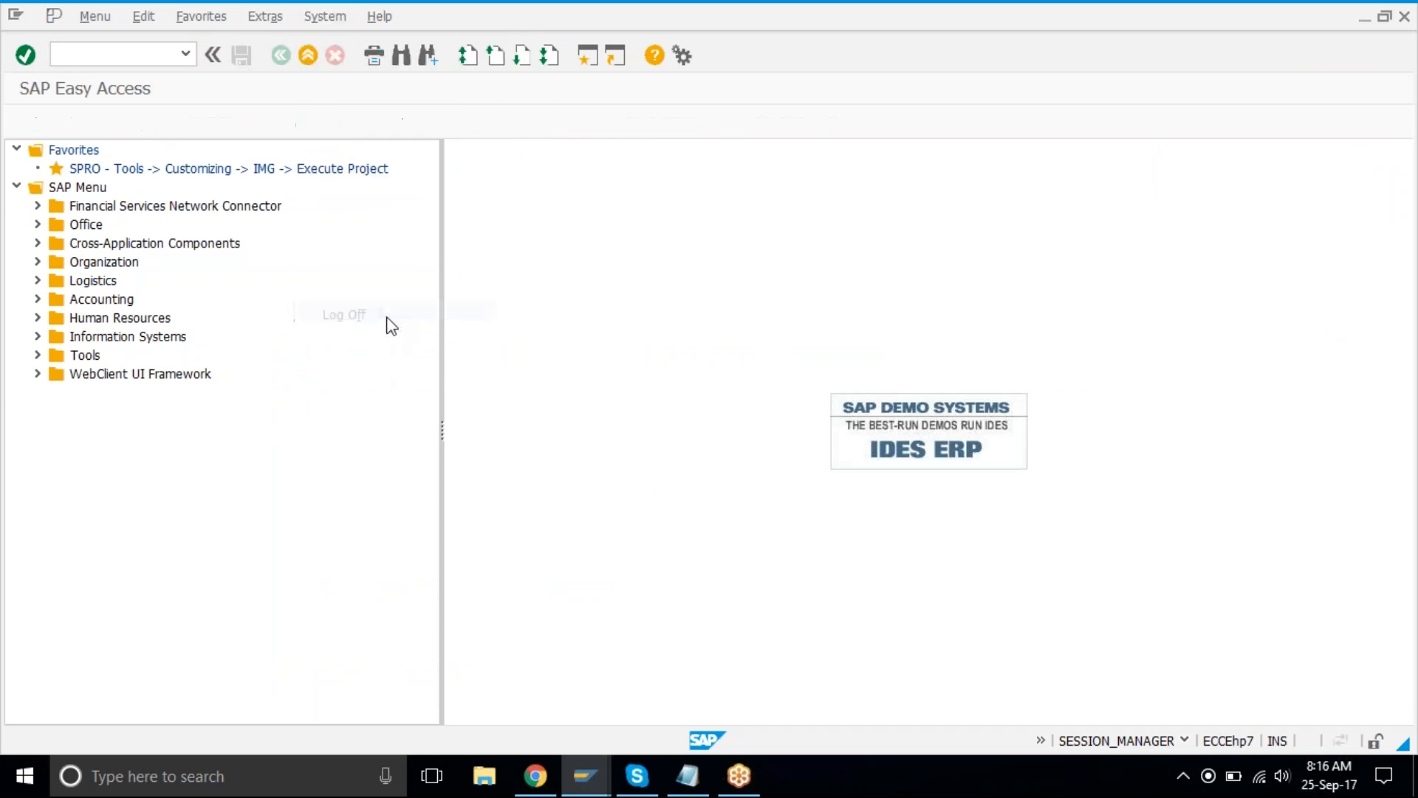